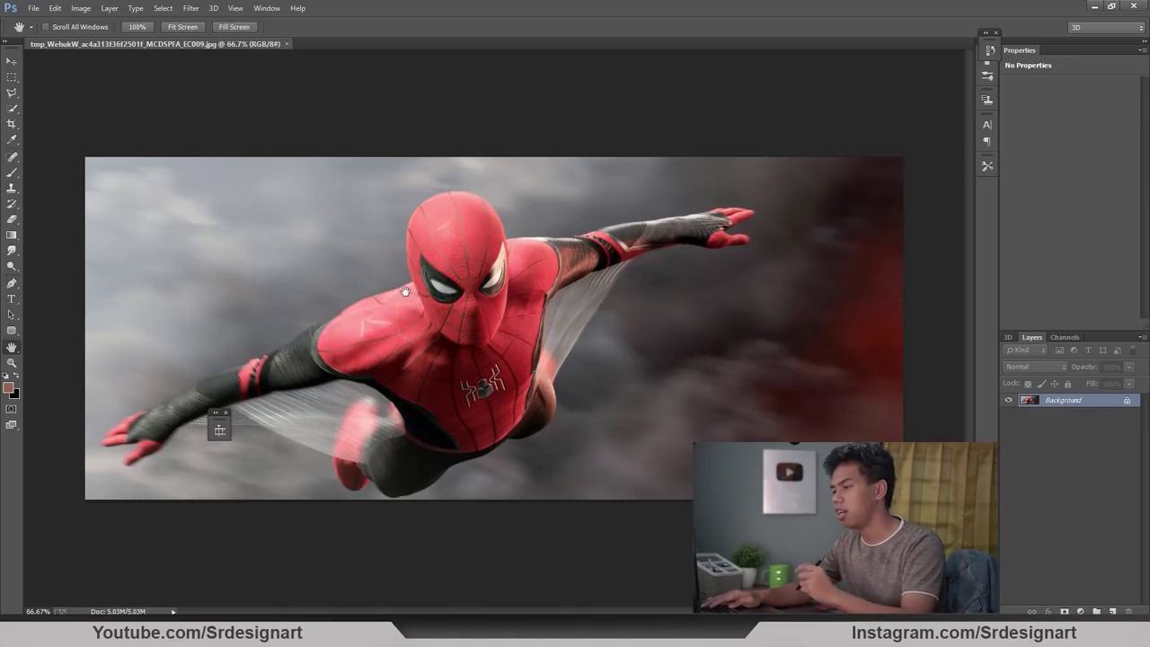
# Step: Trace a Pen path around the hero from the head along the raised arm and its webbing down to the knee below the chest
pyautogui.scroll(3, 476, 255)
pyautogui.scroll(-2, 475, 255)
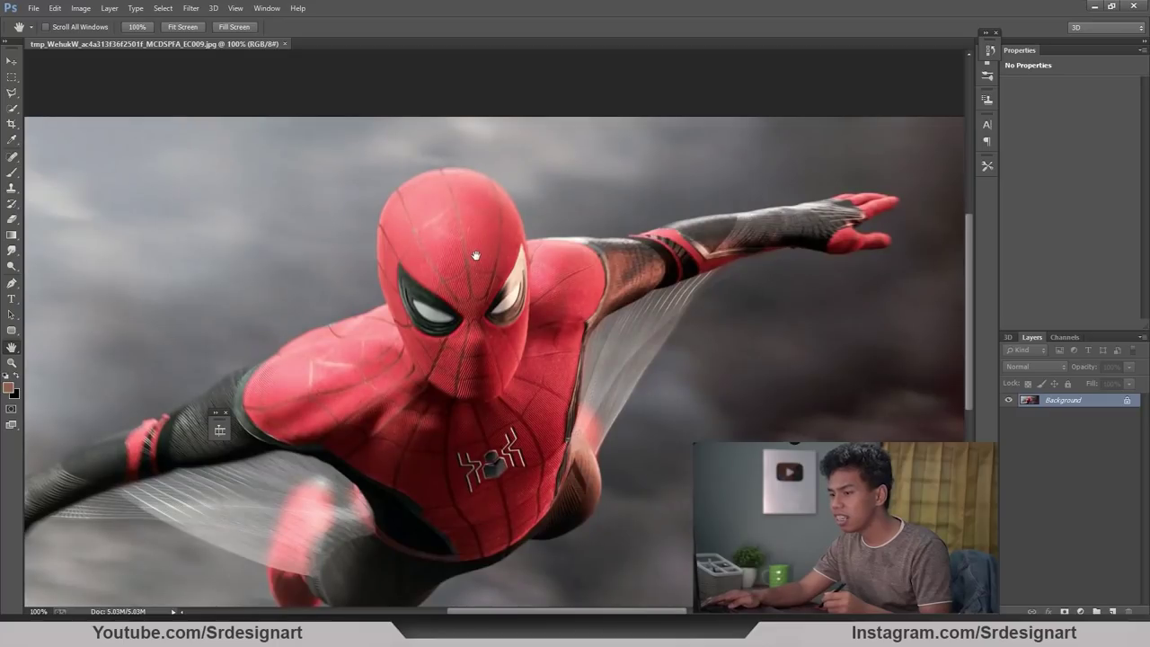
pyautogui.scroll(5, 477, 256)
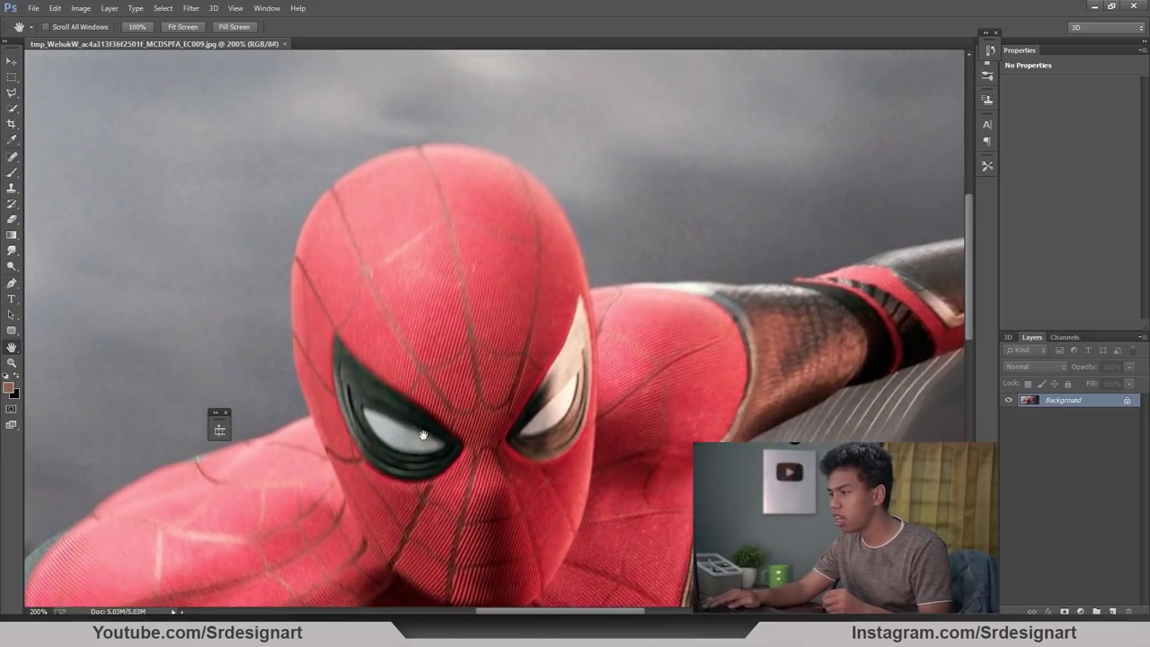
pyautogui.moveTo(423, 436); pyautogui.dragTo(406, 490)
pyautogui.press('p')
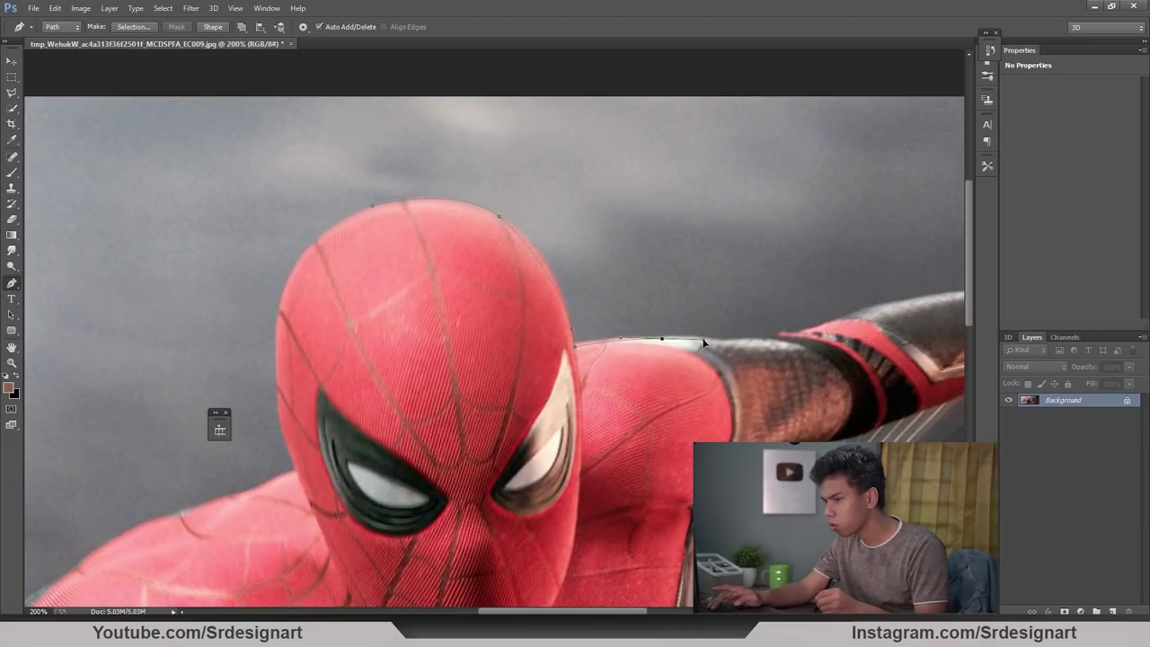
pyautogui.moveTo(838, 320); pyautogui.dragTo(344, 270)
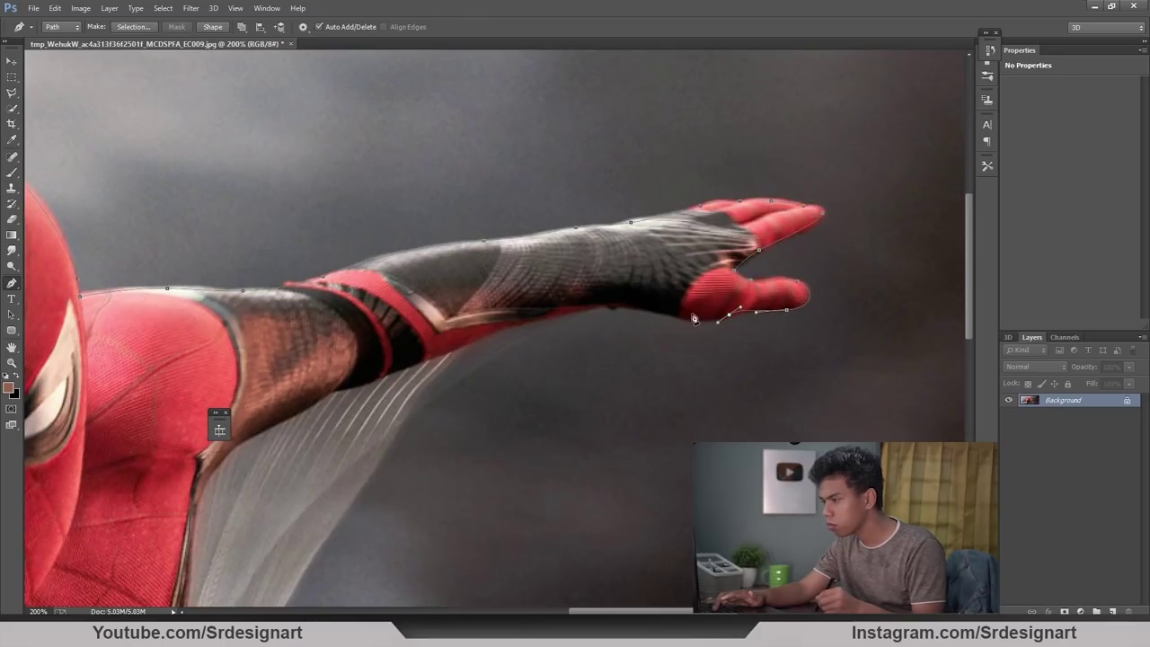
pyautogui.moveTo(374, 475); pyautogui.dragTo(581, 338)
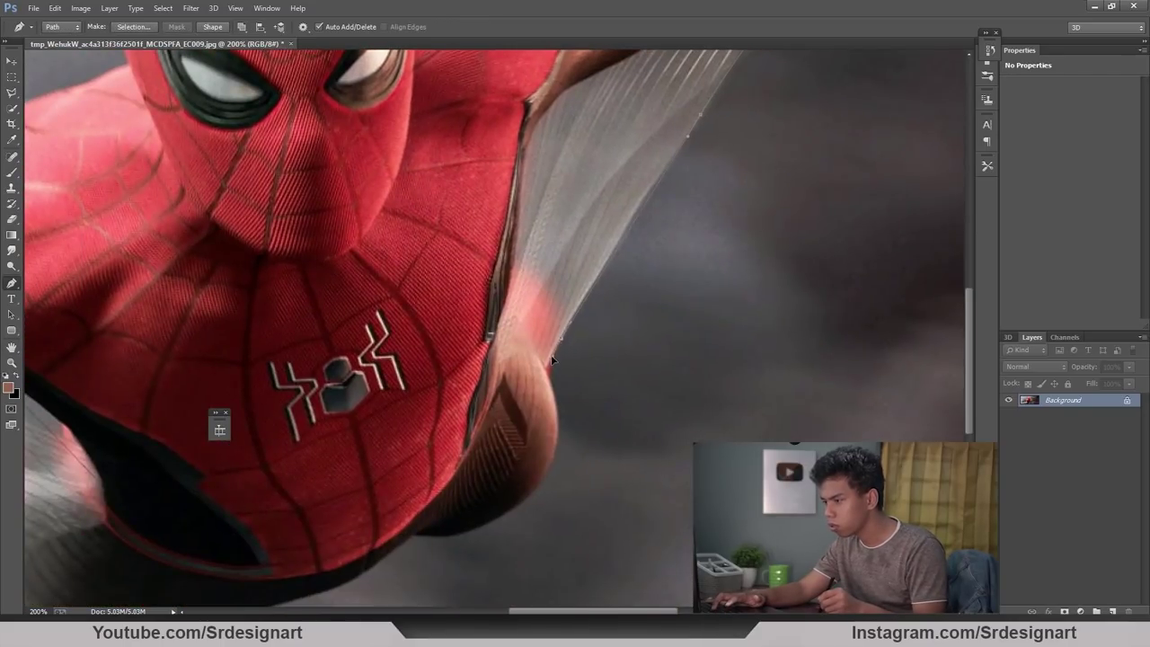
pyautogui.click(410, 533)
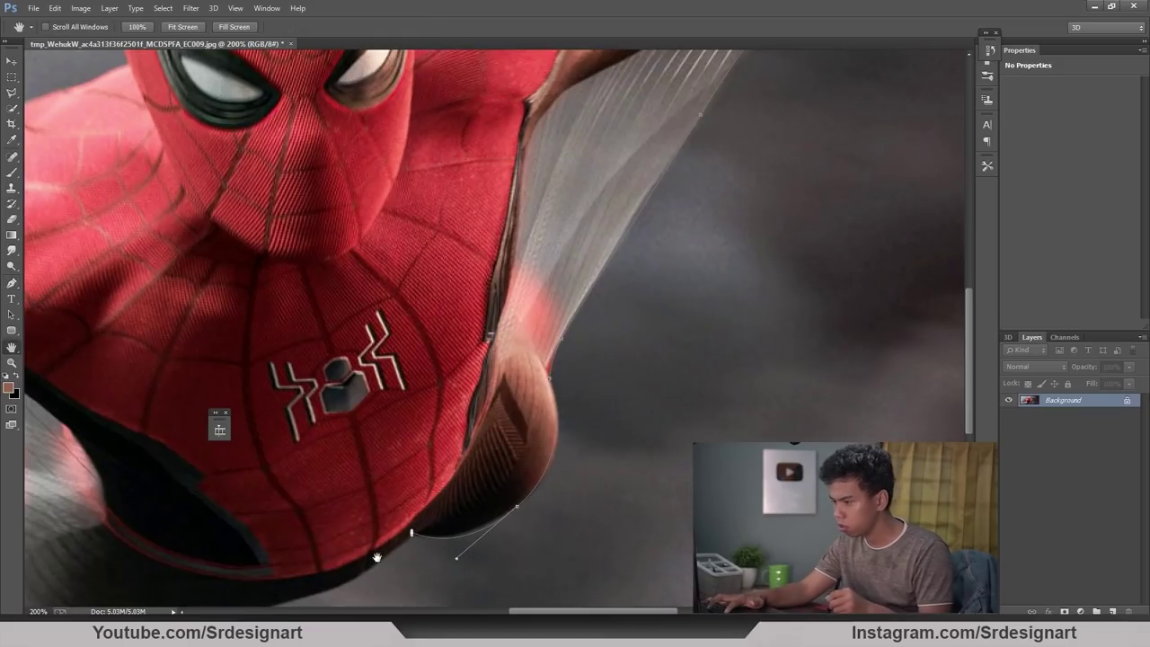
# Step: Step back the misplaced anchor points under the torso and retrace the path along the belly toward the thigh
pyautogui.moveTo(377, 558); pyautogui.dragTo(692, 257)
pyautogui.moveTo(603, 302); pyautogui.dragTo(564, 319)
pyautogui.hotkey('ctrl', 'z')
pyautogui.click(990, 51)
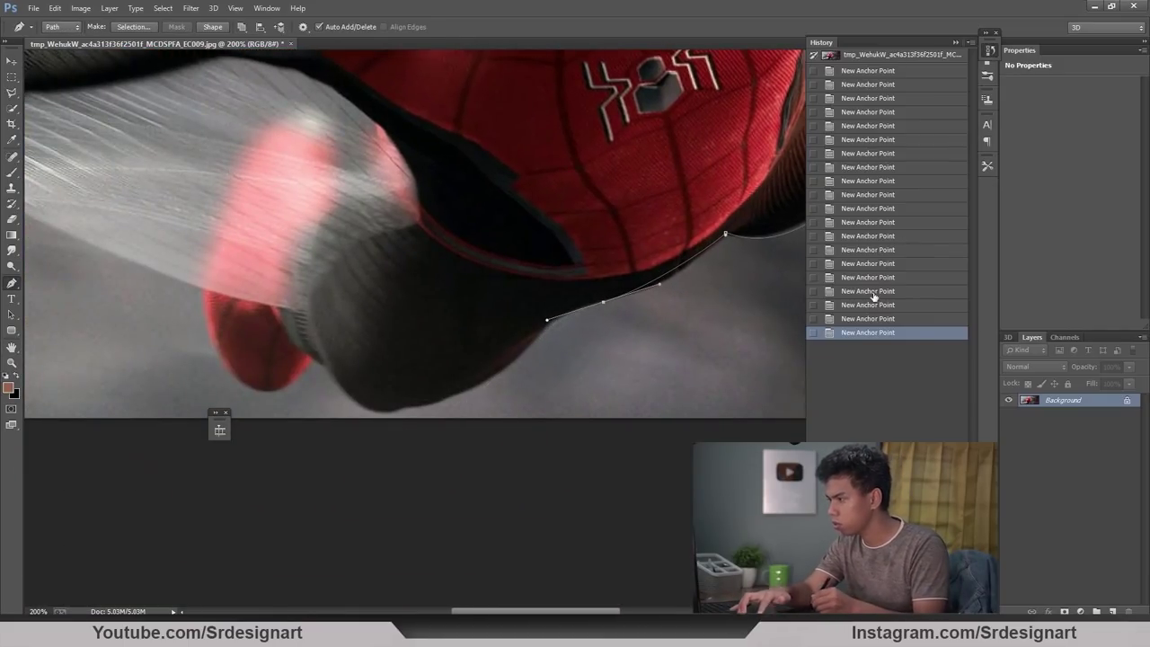
pyautogui.click(868, 319)
pyautogui.moveTo(672, 277); pyautogui.dragTo(652, 287)
pyautogui.moveTo(574, 307); pyautogui.dragTo(566, 315)
pyautogui.hotkey('ctrl', 'z')
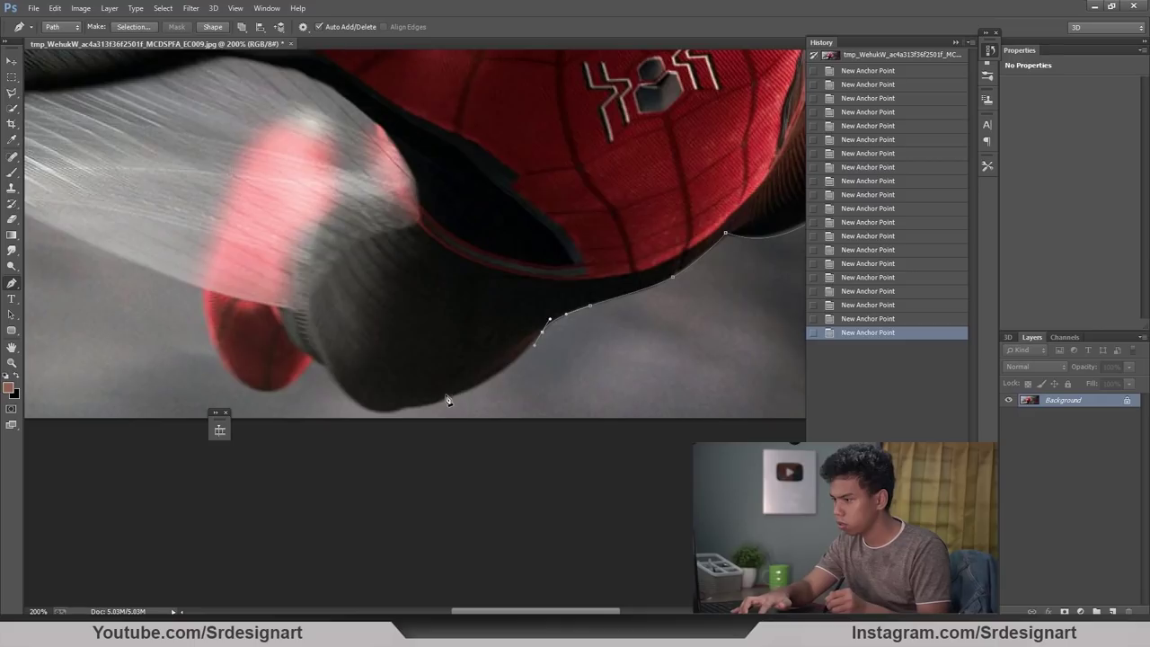
# Step: Continue the Pen path around the foot, the lower webbing, arm and shoulder, and close it at the head
pyautogui.moveTo(240, 380); pyautogui.dragTo(209, 342)
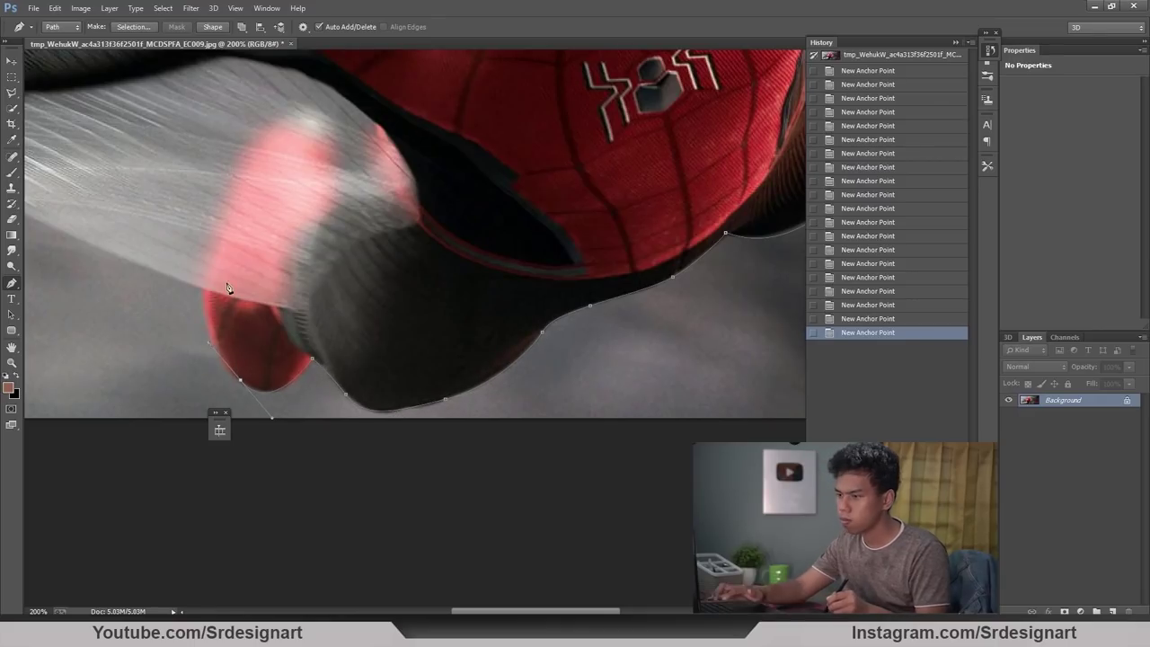
pyautogui.click(202, 289)
pyautogui.moveTo(200, 288); pyautogui.dragTo(480, 369)
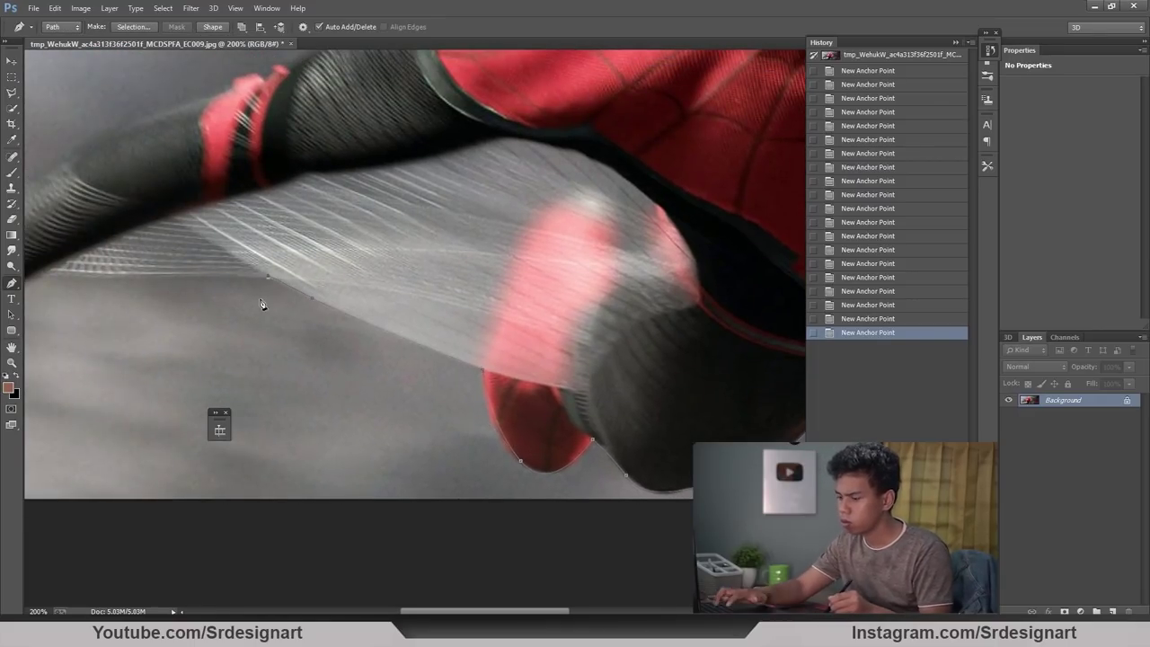
pyautogui.hscroll(-4, 319, 283)
pyautogui.click(143, 368)
pyautogui.hscroll(5, 504, 187)
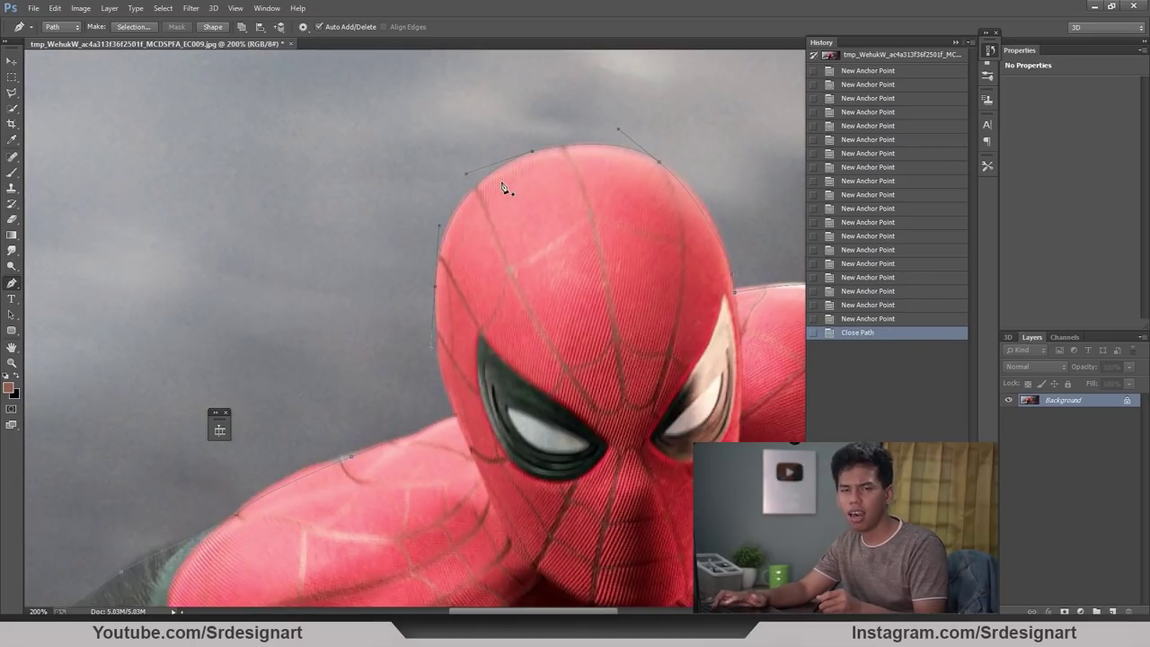
# Step: Convert the closed path into a new anti-aliased selection with a 0-pixel feather radius
pyautogui.rightClick(521, 186)
pyautogui.click(558, 232)
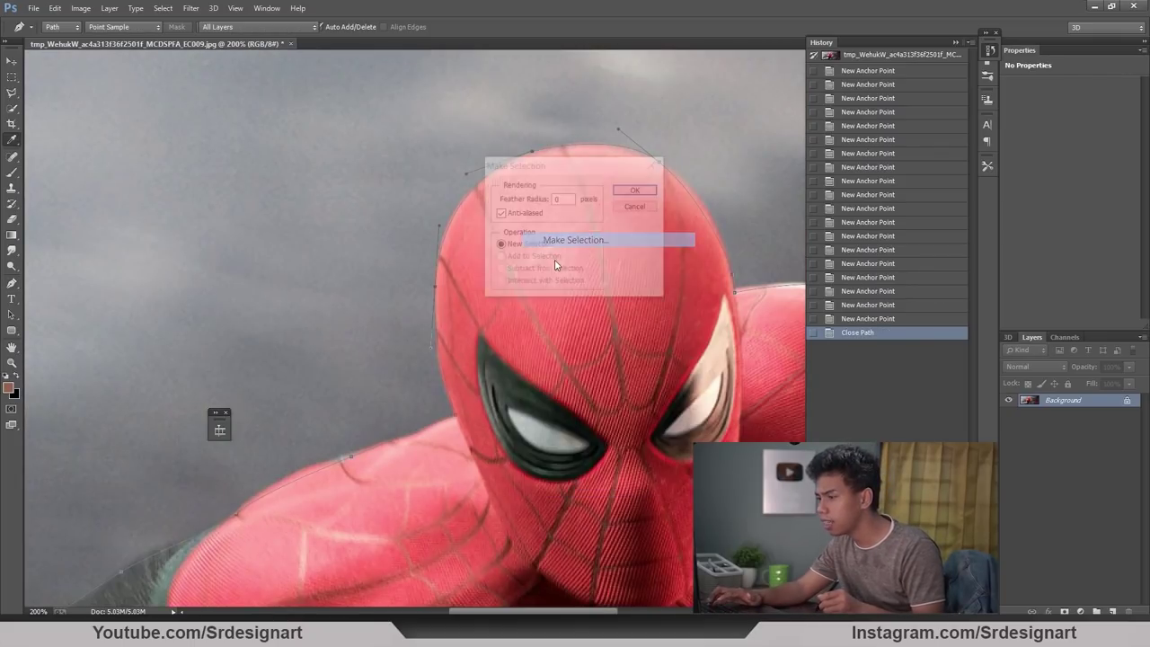
pyautogui.press('Return')
pyautogui.hotkey('ctrl', '-')
pyautogui.hotkey('ctrl', '-')
pyautogui.hotkey('ctrl', '-')
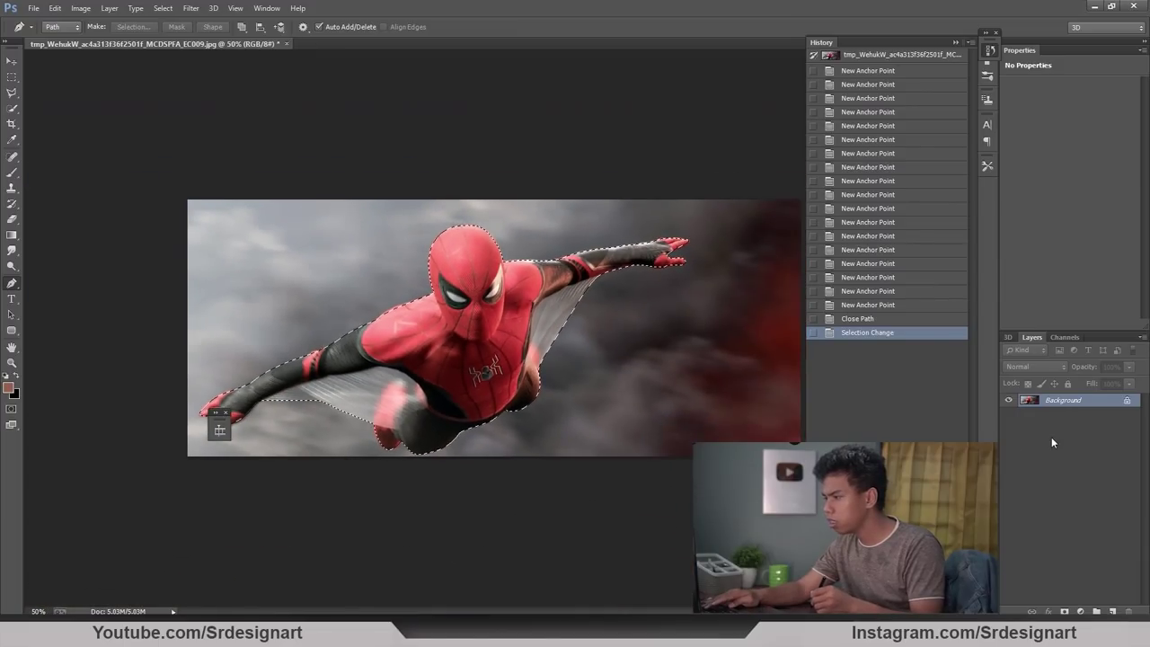
# Step: Duplicate the Background layer, mask the copy with the selection, and hide the original Background layer
pyautogui.click(955, 43)
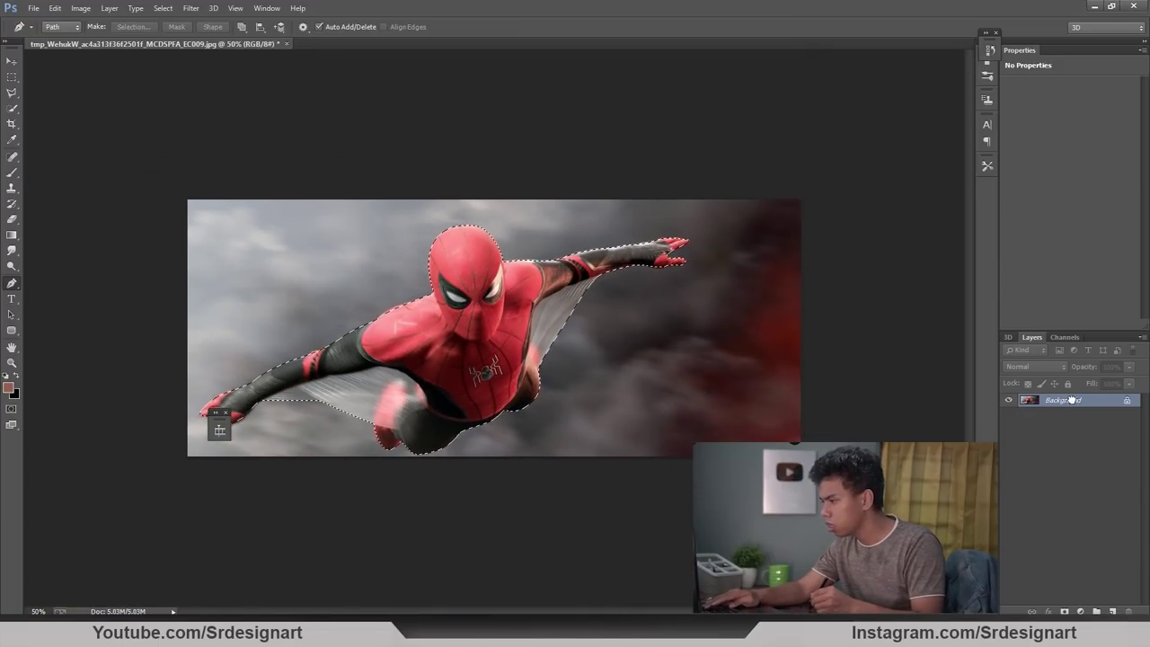
pyautogui.moveTo(1072, 400); pyautogui.dragTo(1113, 612)
pyautogui.click(1065, 612)
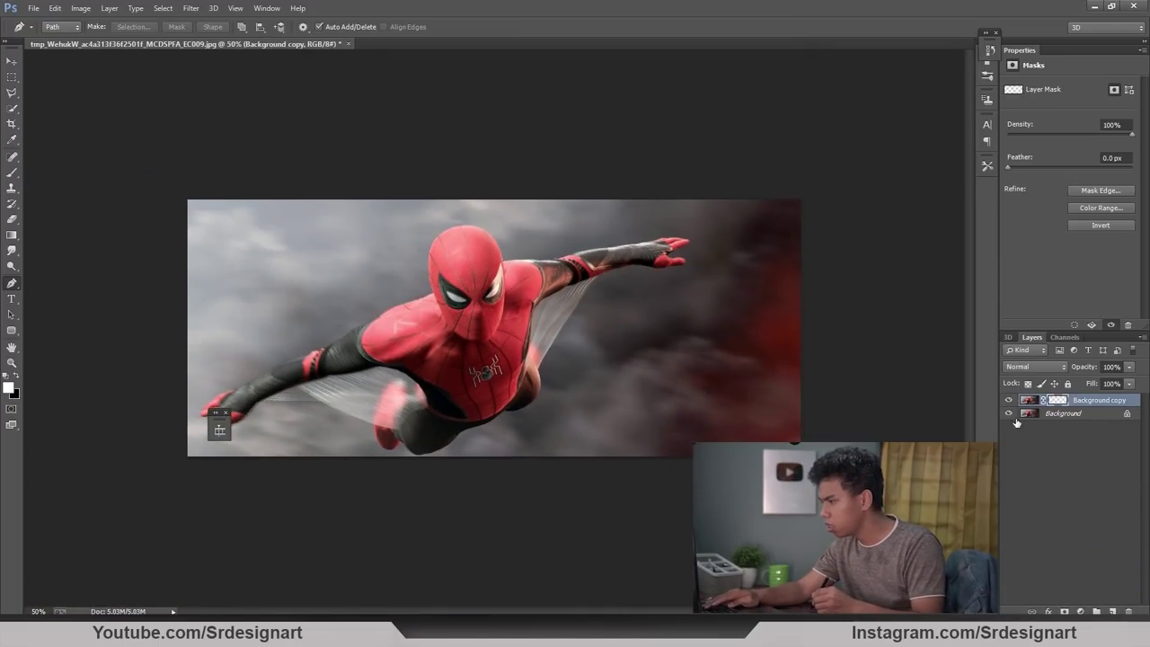
pyautogui.click(1008, 414)
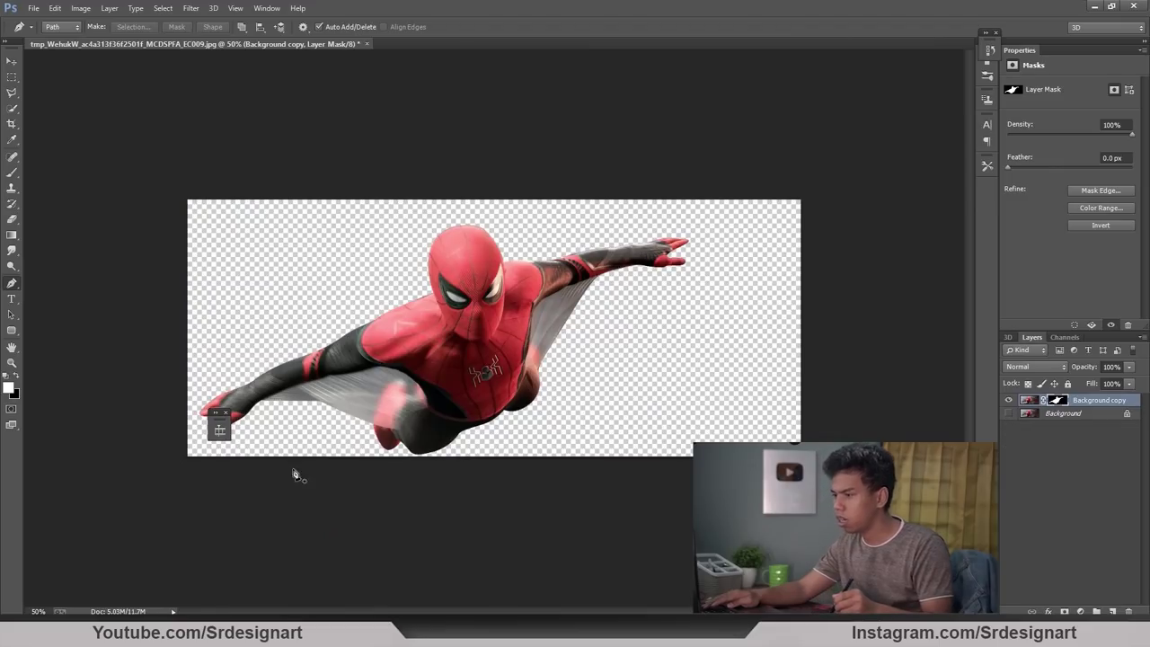
# Step: Extend the canvas with the Crop tool into a tall portrait format, leaving most of the empty space above the hero
pyautogui.click(12, 124)
pyautogui.hotkey('ctrl', '-')
pyautogui.moveTo(496, 247); pyautogui.dragTo(496, 142)
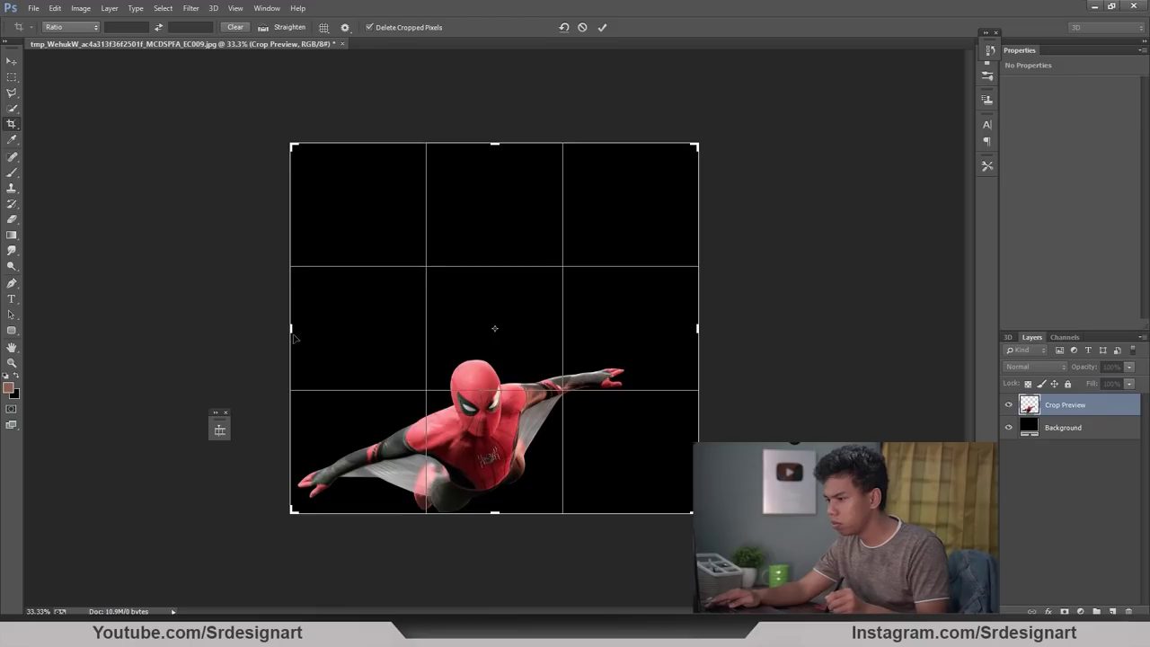
pyautogui.moveTo(293, 337); pyautogui.dragTo(267, 329)
pyautogui.moveTo(490, 519); pyautogui.dragTo(493, 579)
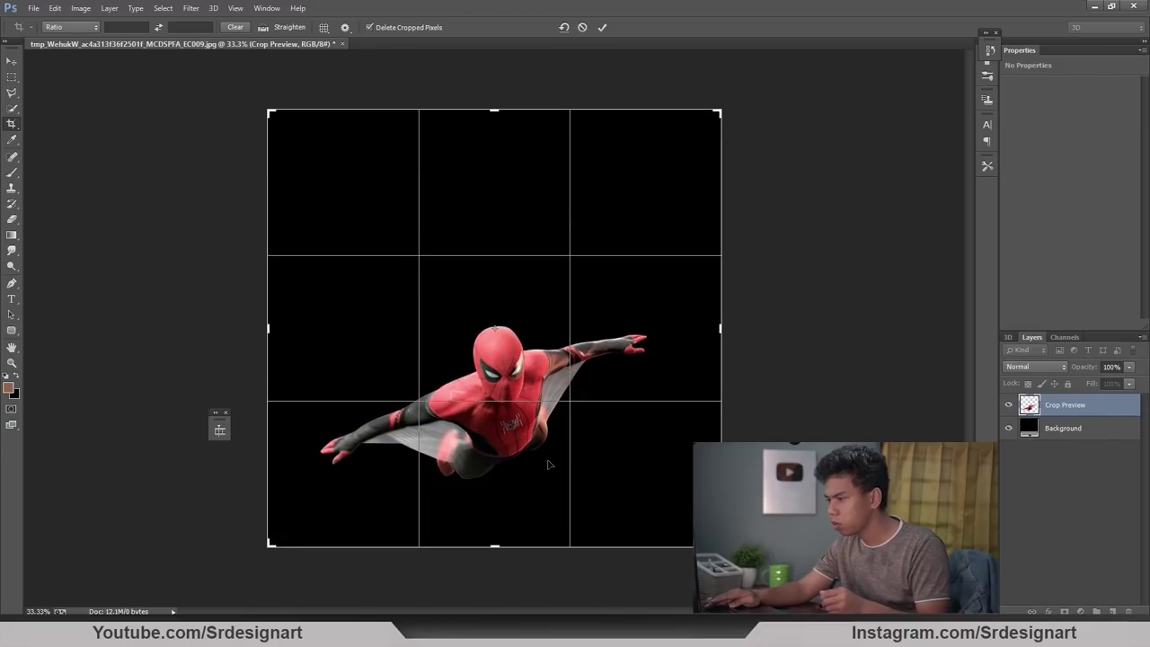
pyautogui.moveTo(721, 338); pyautogui.dragTo(706, 328)
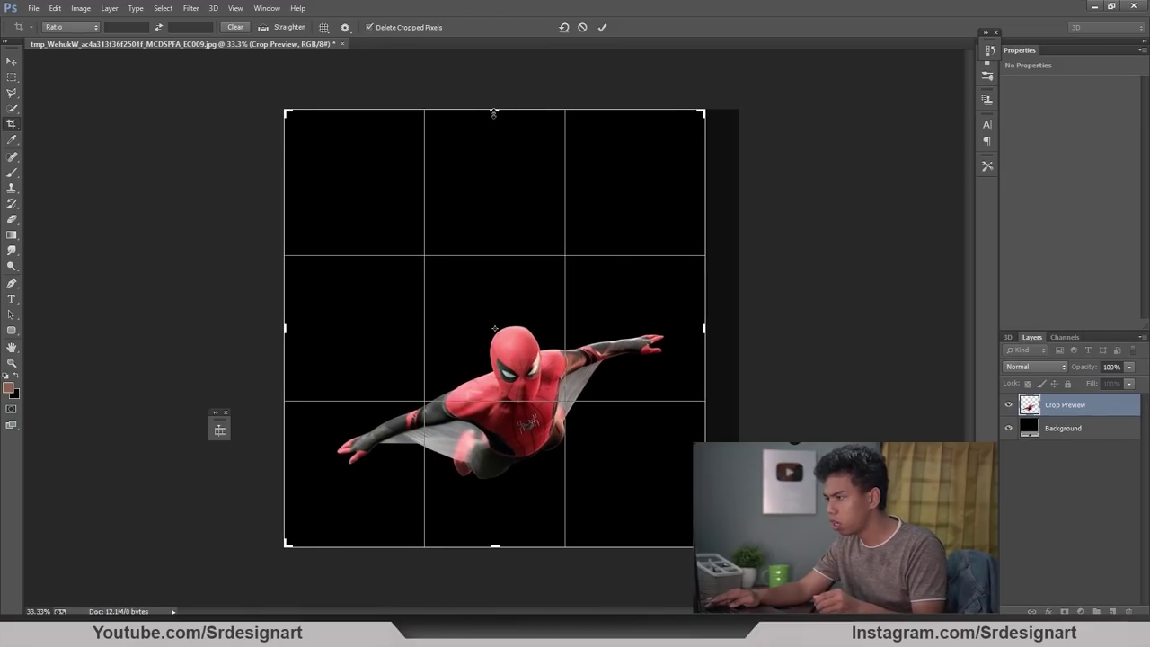
pyautogui.moveTo(495, 112); pyautogui.dragTo(495, 51)
pyautogui.press('Return')
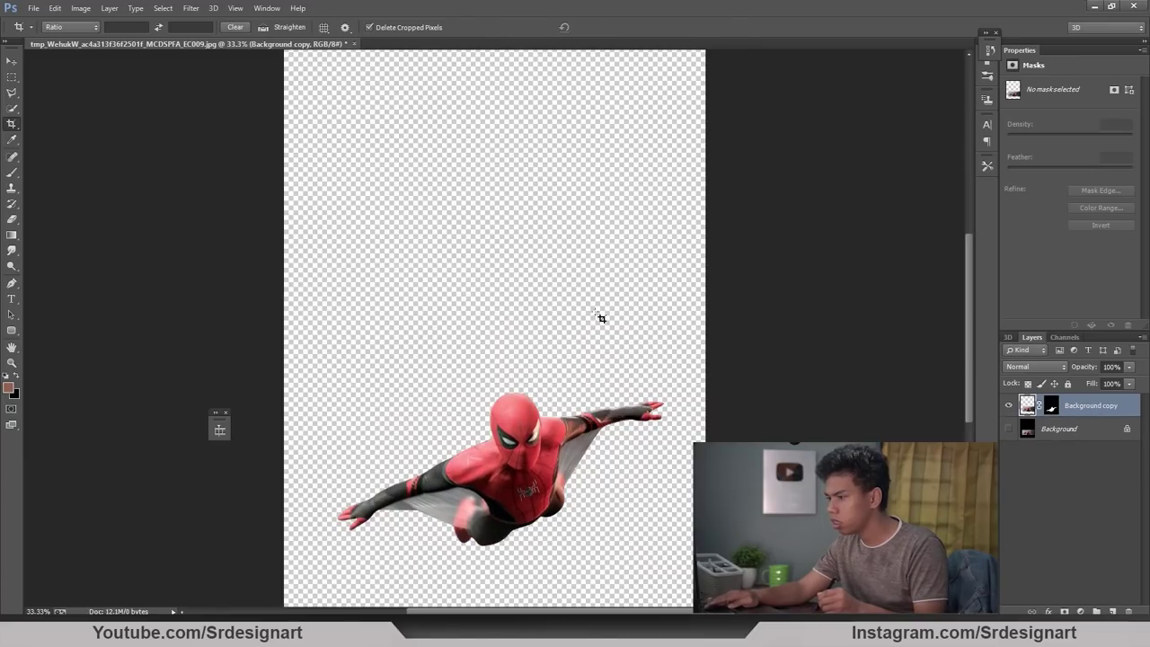
# Step: Place the water-underwater-clouds-dark-wallpaper image directly above the Background layer, beneath the masked hero
pyautogui.hotkey('ctrl', '+')
pyautogui.press('h')
pyautogui.moveTo(530, 325); pyautogui.dragTo(475, 267)
pyautogui.click(1059, 430)
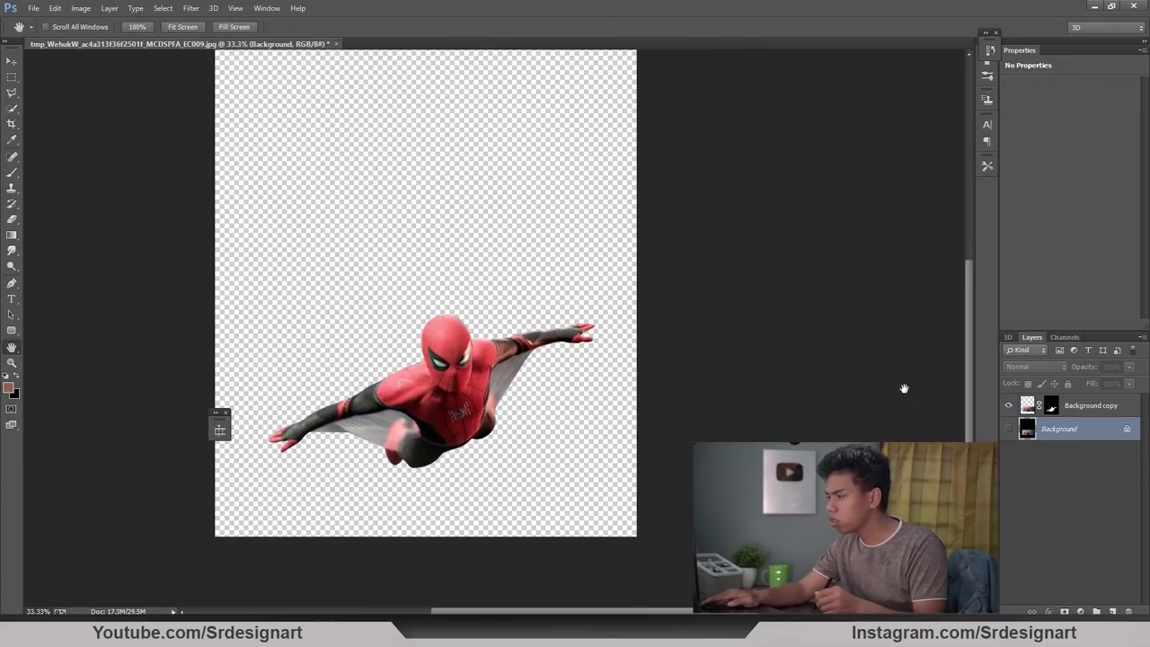
pyautogui.click(33, 8)
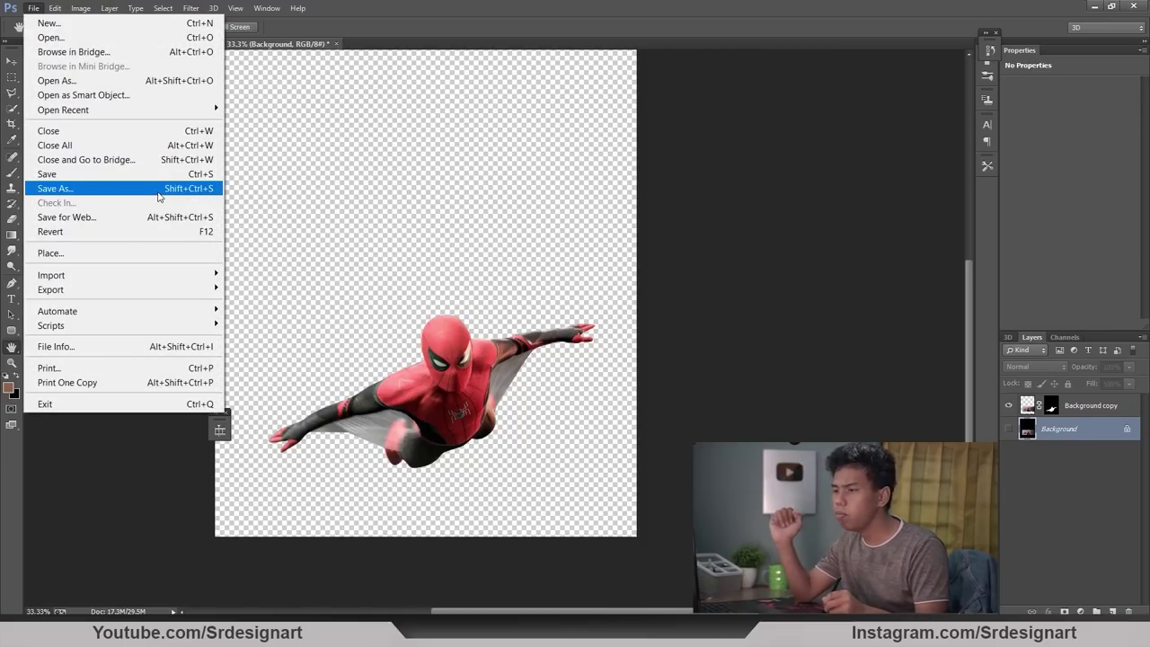
pyautogui.click(147, 258)
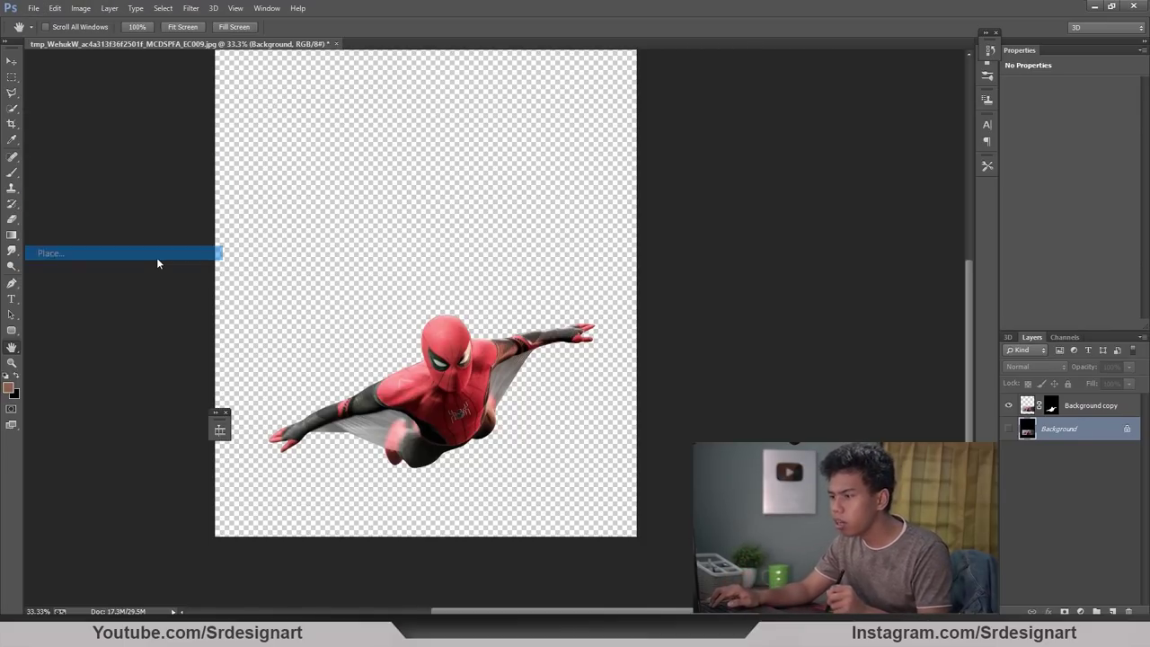
pyautogui.scroll(-10, 737, 360)
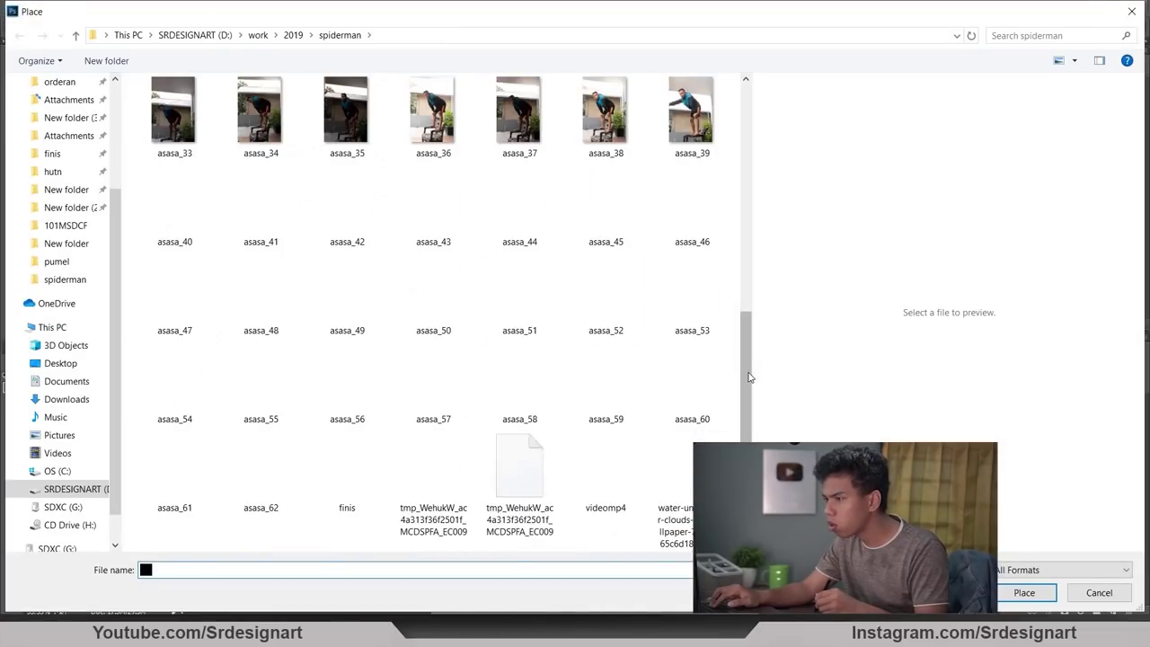
pyautogui.doubleClick(673, 375)
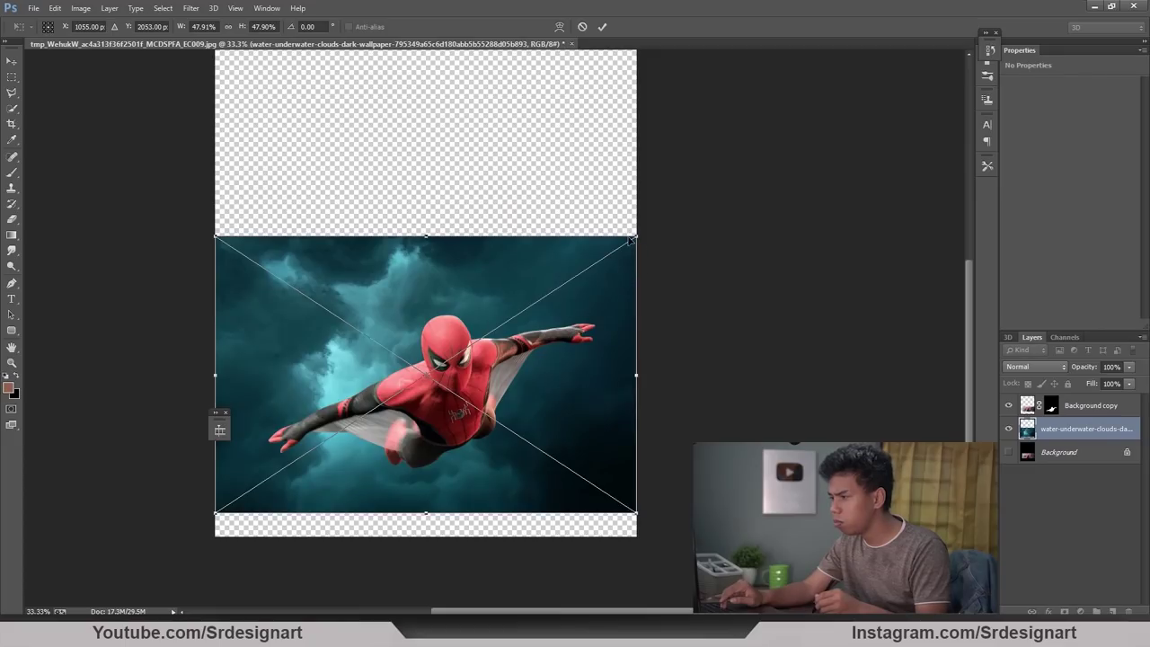
# Step: Scale the placed clouds image to about 103%, flip it horizontally, and position it to cover the whole canvas
pyautogui.moveTo(632, 240); pyautogui.dragTo(985, 8)
pyautogui.moveTo(539, 293); pyautogui.dragTo(502, 327)
pyautogui.hotkey('ctrl', '-')
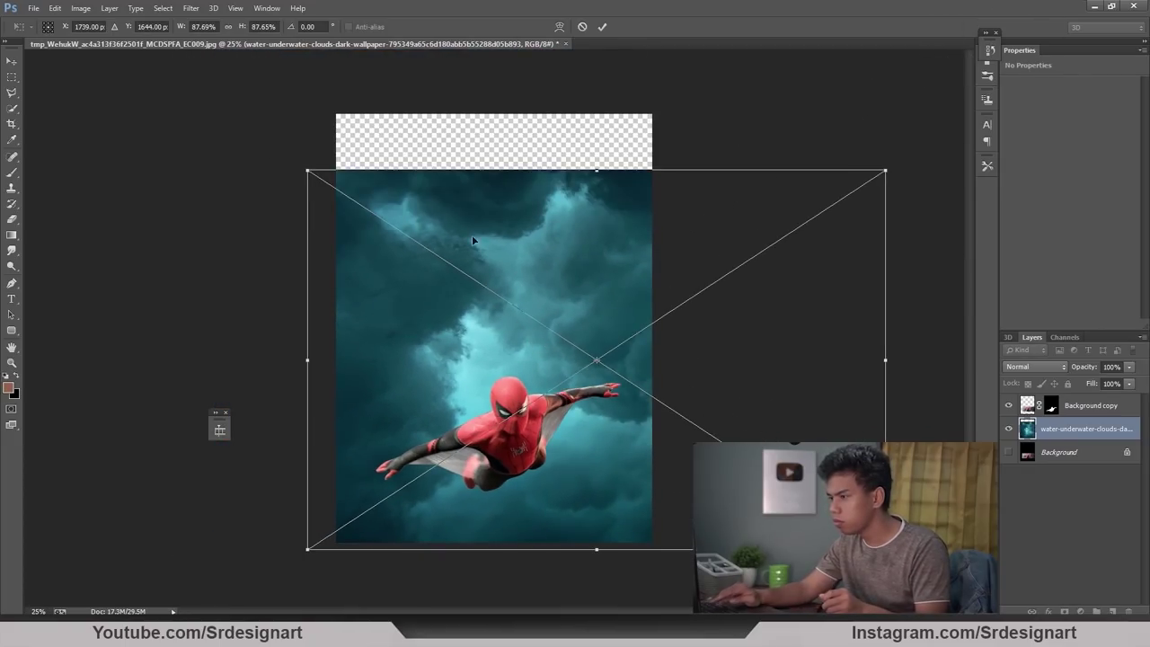
pyautogui.moveTo(311, 178); pyautogui.dragTo(210, 111)
pyautogui.moveTo(398, 265); pyautogui.dragTo(479, 259)
pyautogui.rightClick(479, 259)
pyautogui.click(525, 436)
pyautogui.moveTo(525, 438); pyautogui.dragTo(553, 412)
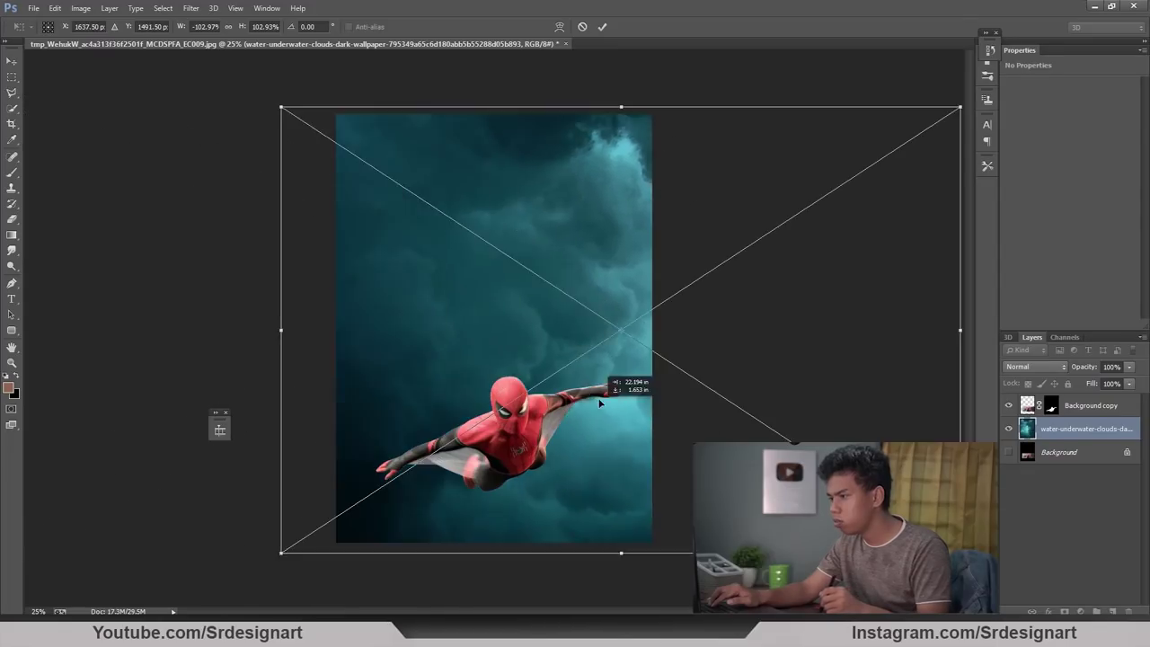
# Step: Rotate the clouds image to about 5.4° and reposition it behind the hero
pyautogui.moveTo(186, 239); pyautogui.dragTo(345, 183)
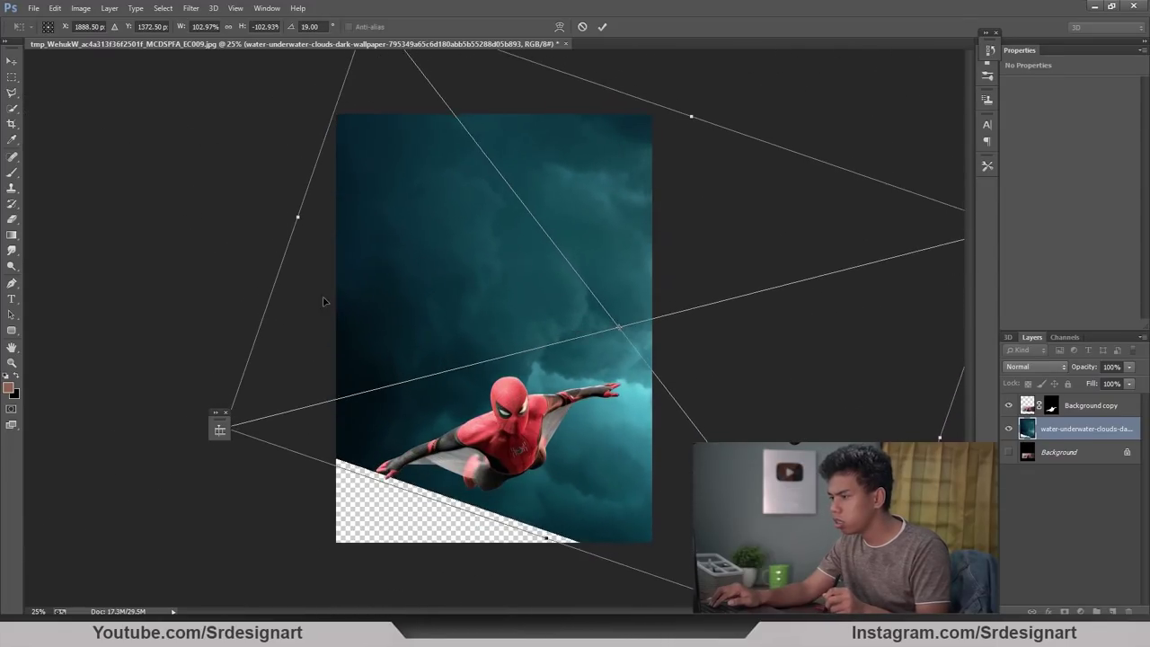
pyautogui.moveTo(428, 284); pyautogui.dragTo(353, 301)
pyautogui.moveTo(171, 158); pyautogui.dragTo(191, 258)
pyautogui.moveTo(375, 335); pyautogui.dragTo(320, 287)
# Step: Flip the clouds image horizontally, tilt it to about 11.8°, and shift it toward the canvas's upper left
pyautogui.rightClick(394, 248)
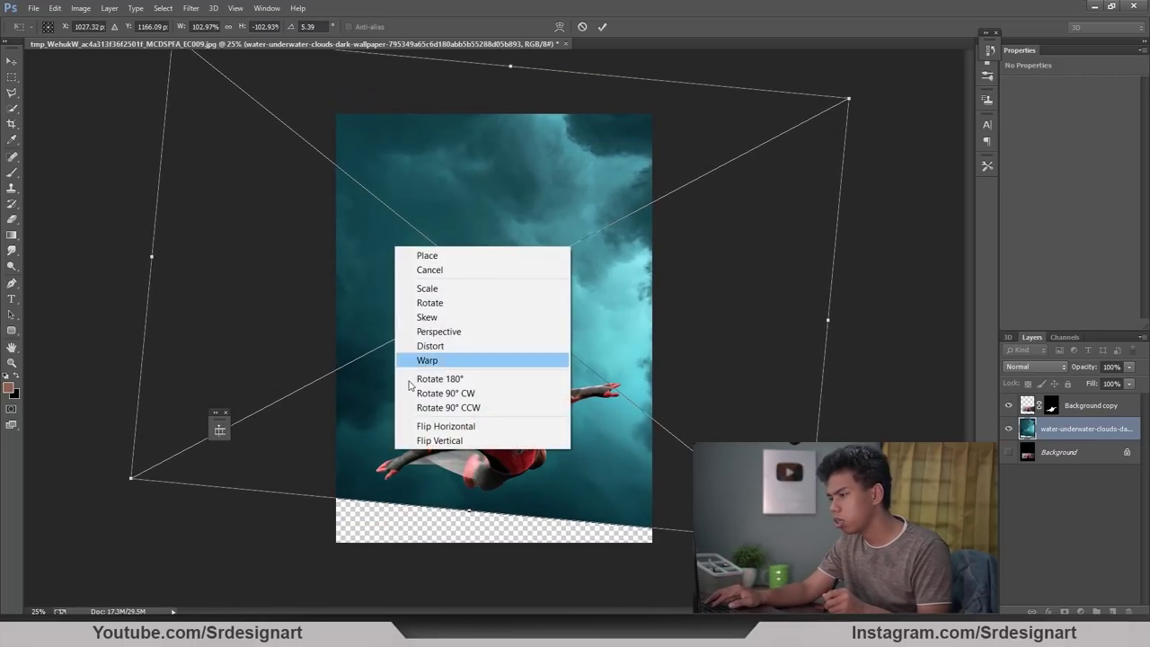
pyautogui.click(420, 426)
pyautogui.moveTo(464, 365); pyautogui.dragTo(528, 399)
pyautogui.moveTo(186, 202); pyautogui.dragTo(241, 133)
pyautogui.moveTo(695, 505); pyautogui.dragTo(519, 356)
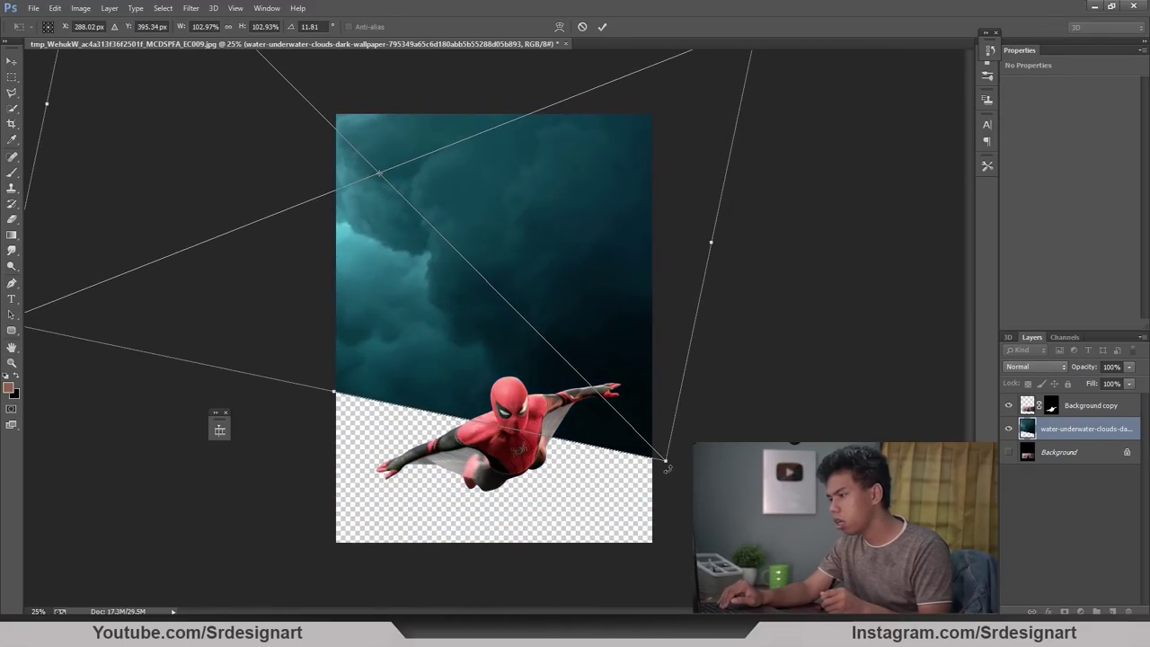
# Step: Enlarge the clouds image to about 136.6%, move it to fill the canvas, flip it vertically, and commit the placement
pyautogui.moveTo(666, 462); pyautogui.dragTo(850, 644)
pyautogui.moveTo(621, 431); pyautogui.dragTo(519, 410)
pyautogui.rightClick(511, 291)
pyautogui.click(545, 483)
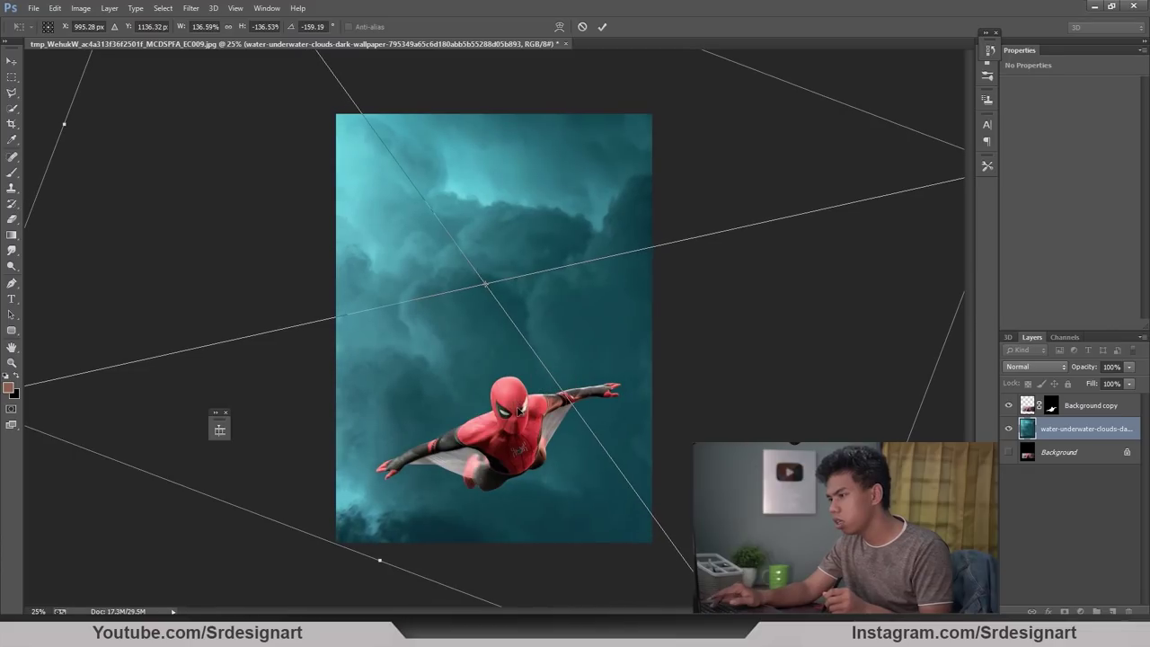
pyautogui.press('Return')
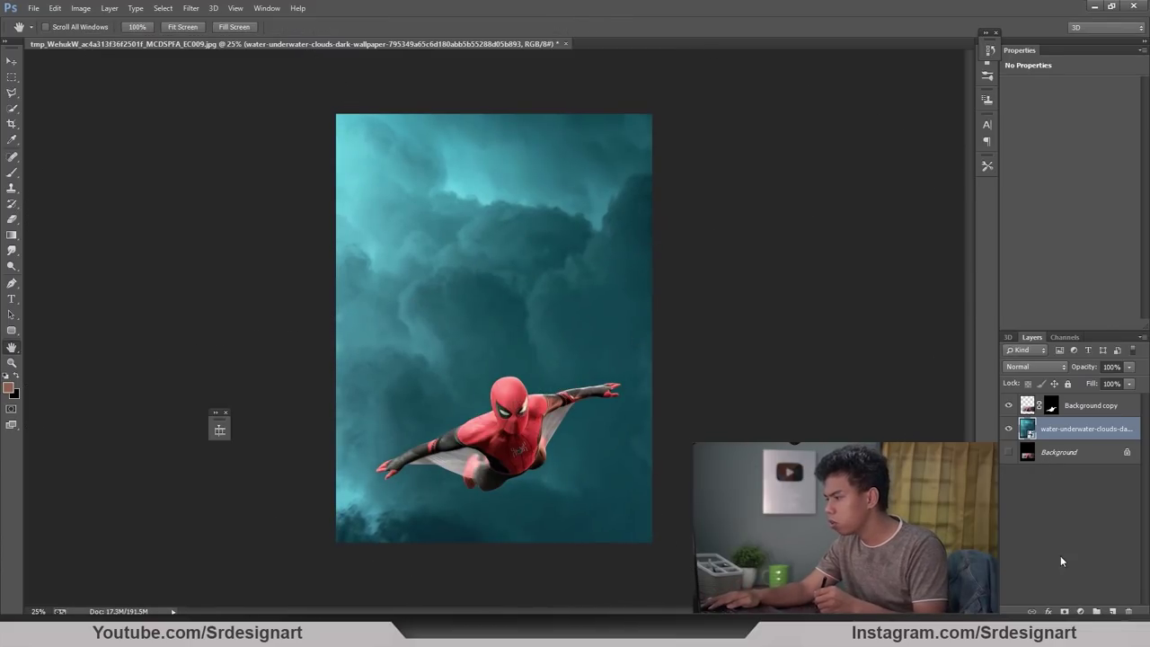
# Step: Add a Hue/Saturation adjustment above the clouds layer with Hue +18 and Saturation -85
pyautogui.click(1081, 611)
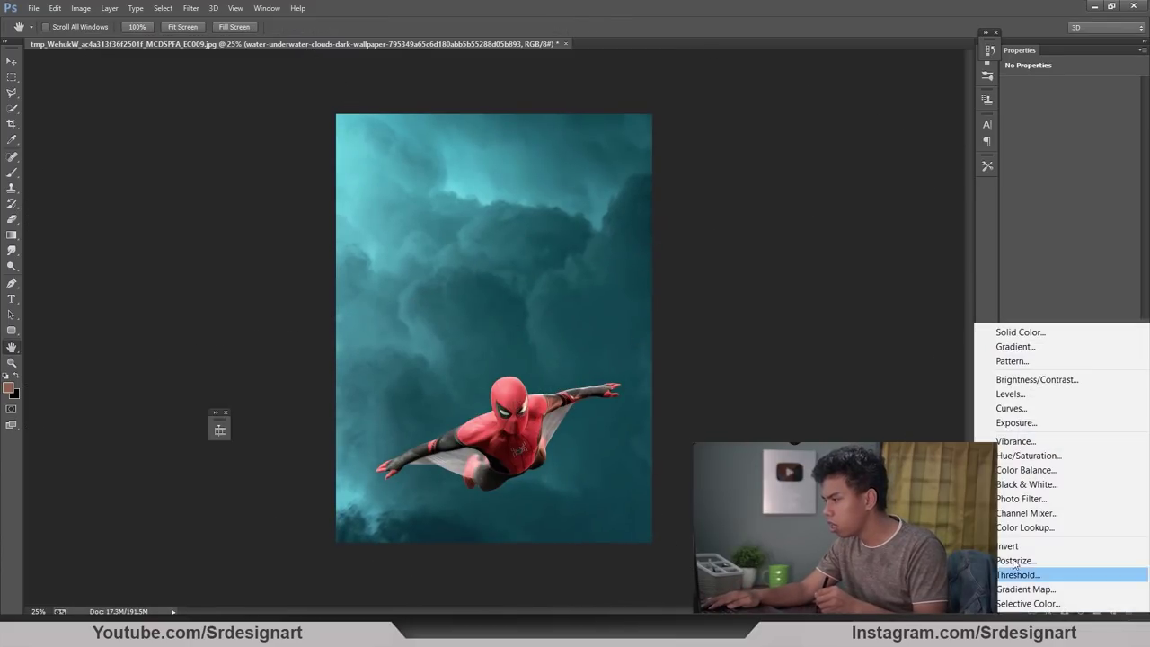
pyautogui.click(1014, 441)
pyautogui.moveTo(1070, 161); pyautogui.dragTo(1039, 162)
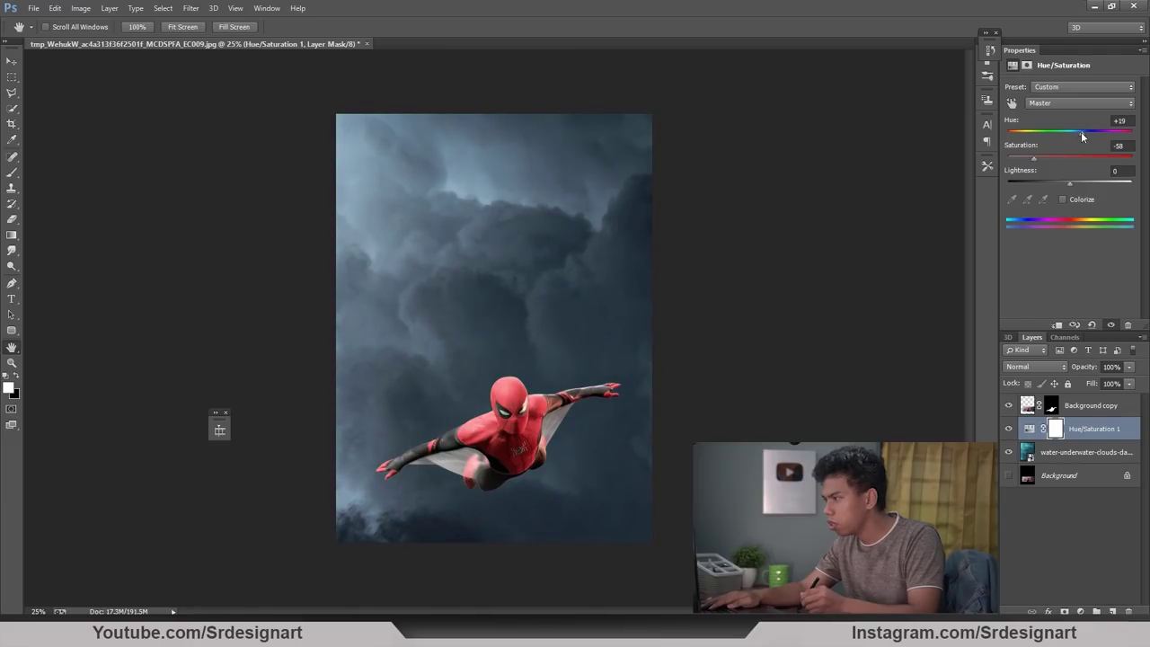
pyautogui.moveTo(1081, 132)
pyautogui.mouseDown()
pyautogui.moveTo(1093, 132)
pyautogui.moveTo(1080, 132)
pyautogui.mouseUp()
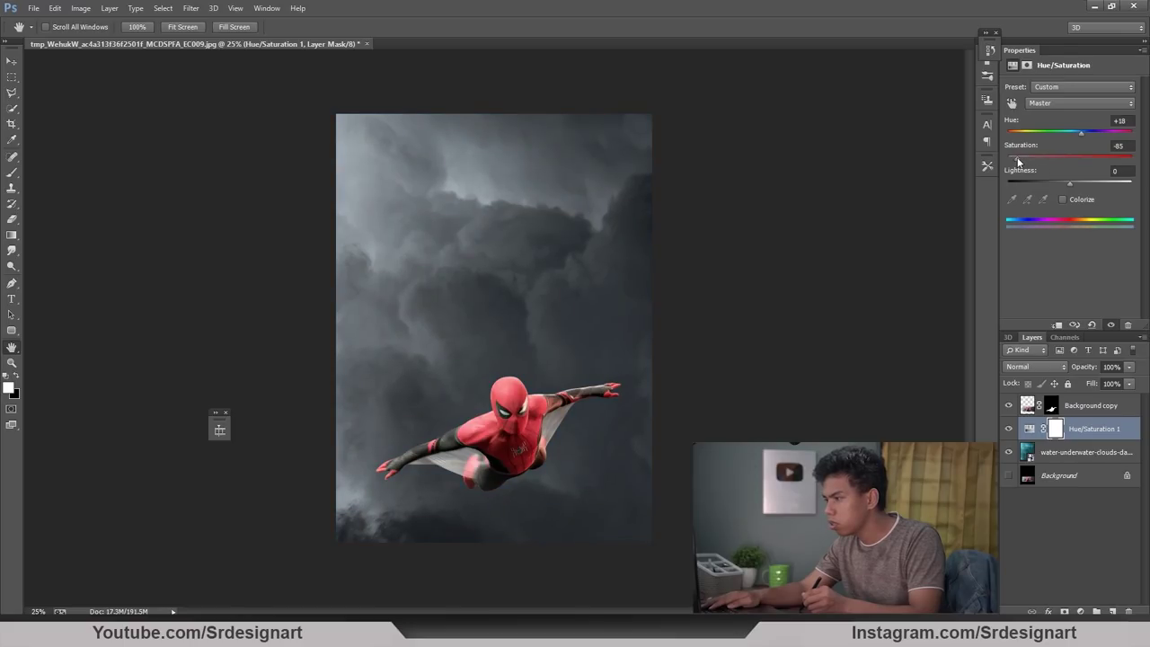
# Step: Fine-tune the Saturation of the clouds' Hue/Saturation adjustment to -84
pyautogui.moveTo(1018, 162); pyautogui.dragTo(1019, 162)
pyautogui.click(1030, 430)
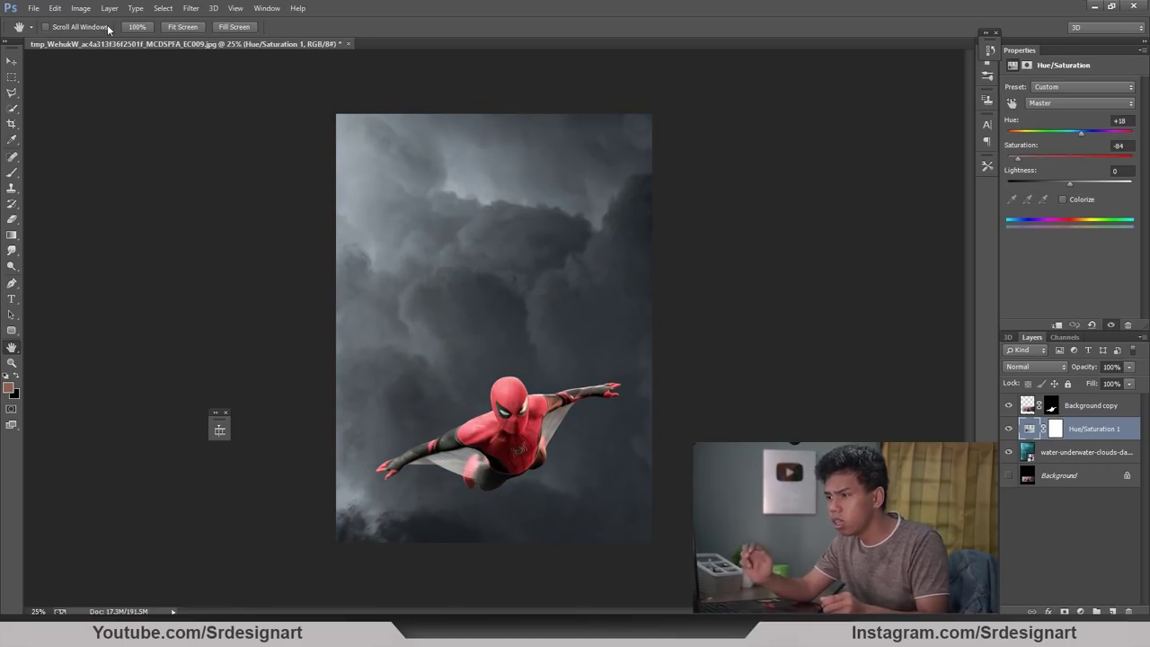
# Step: Place the explosion image from the spiderman folder above the Hue/Saturation adjustment and flip it horizontally
pyautogui.click(51, 13)
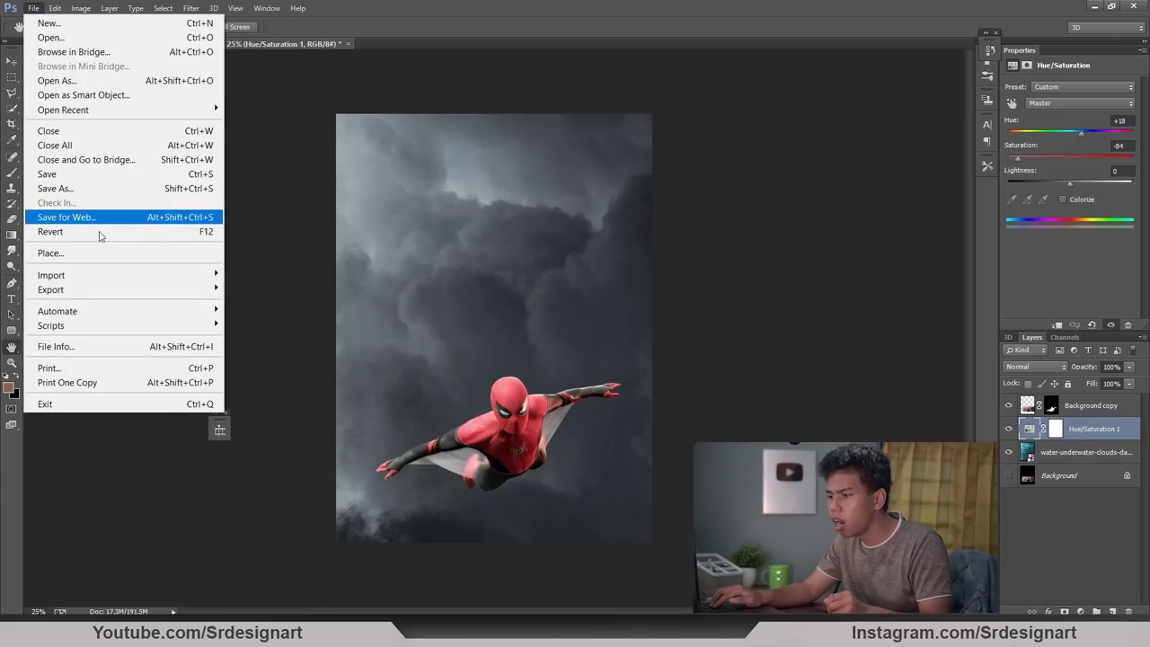
pyautogui.click(117, 253)
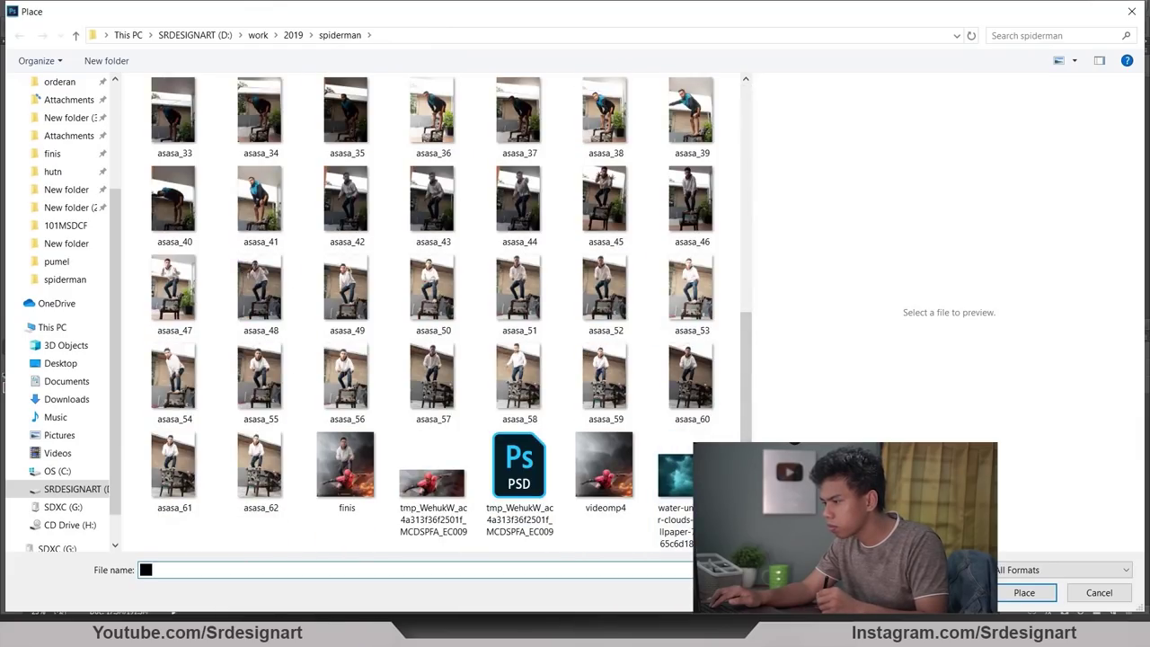
pyautogui.moveTo(746, 463); pyautogui.dragTo(724, 230)
pyautogui.doubleClick(260, 151)
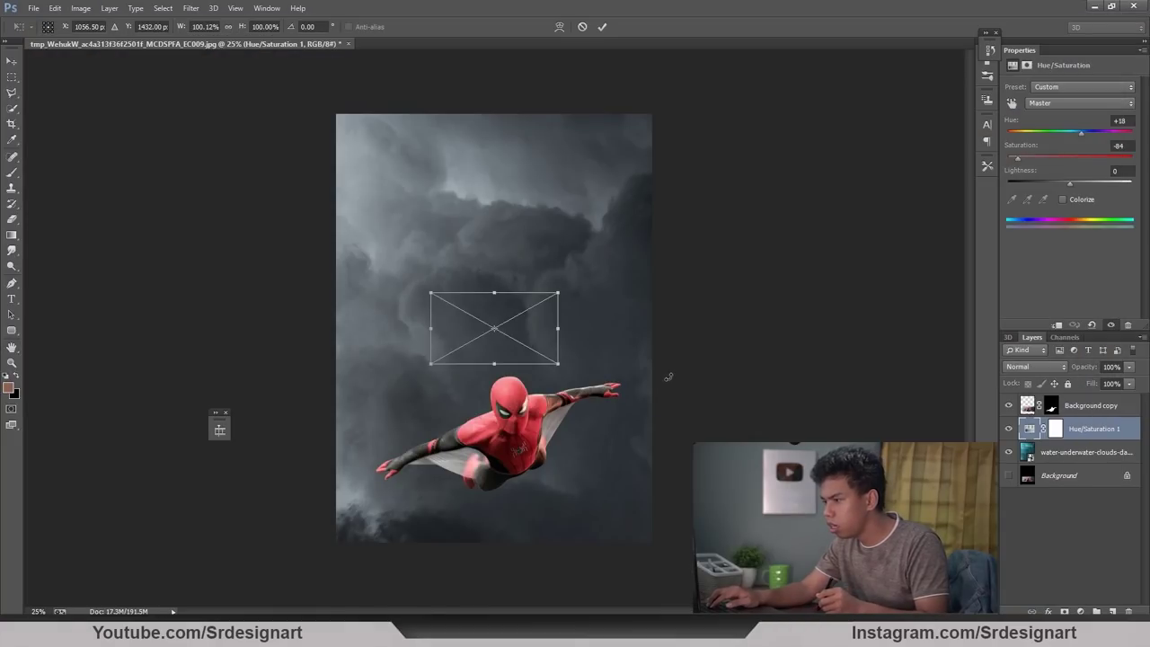
pyautogui.rightClick(541, 338)
pyautogui.click(584, 511)
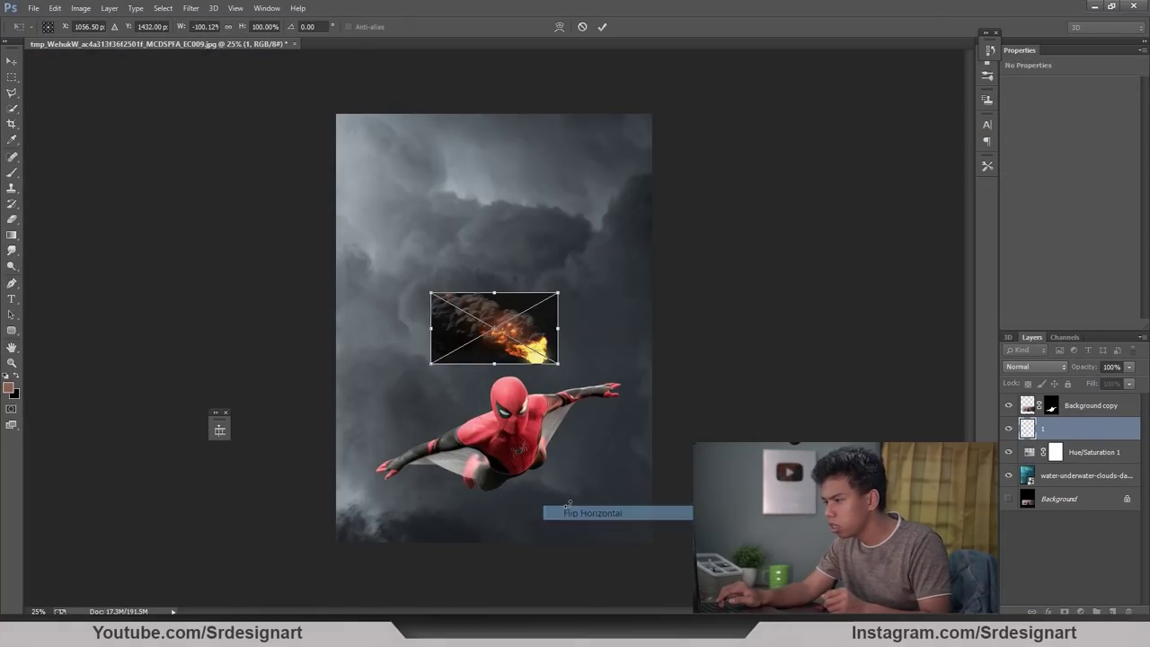
# Step: Enlarge the explosion image until it fills roughly the lower three quarters of the canvas behind the hero, and commit the placement
pyautogui.moveTo(558, 364); pyautogui.dragTo(958, 587)
pyautogui.moveTo(791, 543); pyautogui.dragTo(678, 569)
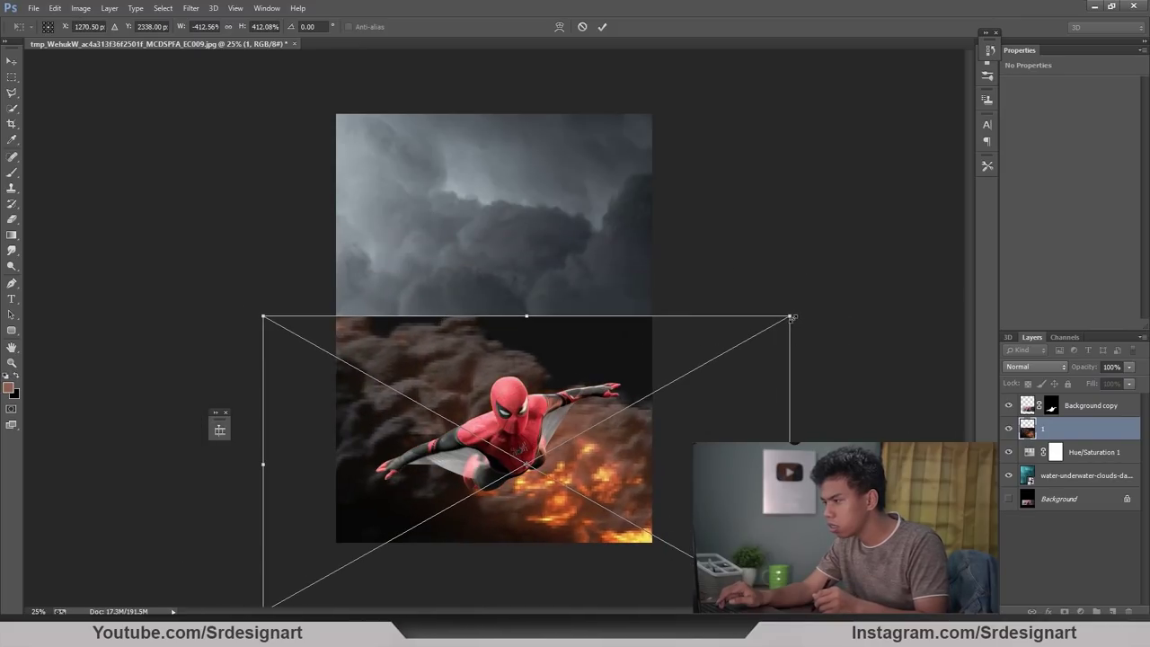
pyautogui.moveTo(791, 317); pyautogui.dragTo(1093, 146)
pyautogui.moveTo(735, 333); pyautogui.dragTo(604, 412)
pyautogui.press('Return')
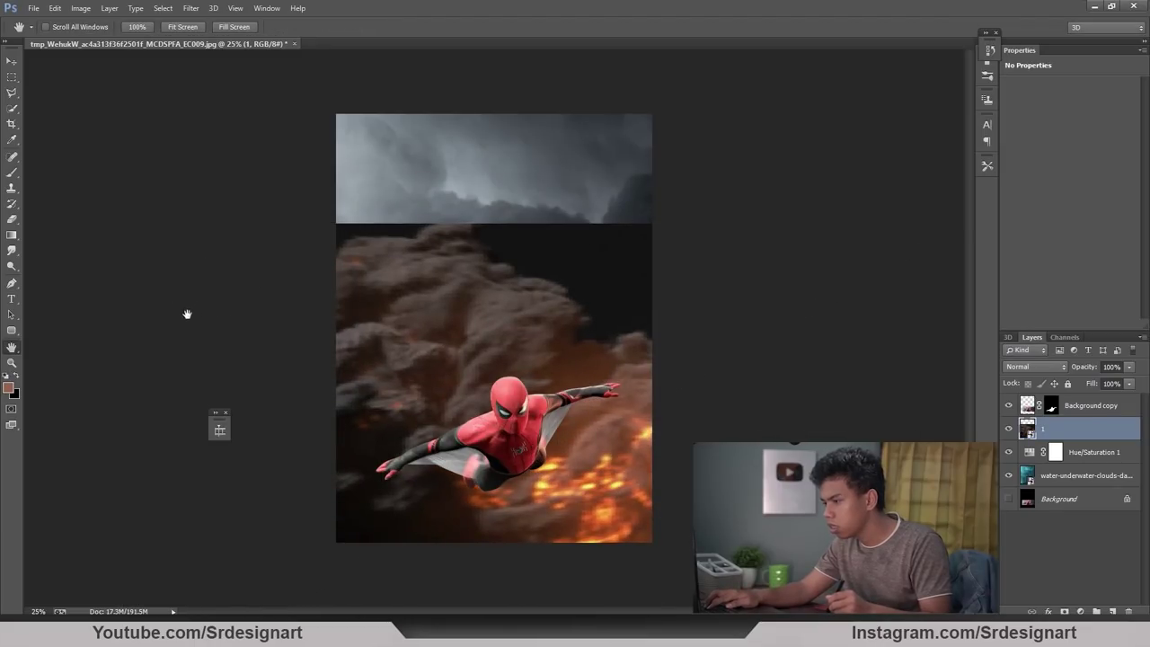
# Step: Hide the explosion layer and apply a Motion Blur at a 45° angle to the clouds layer
pyautogui.click(1008, 428)
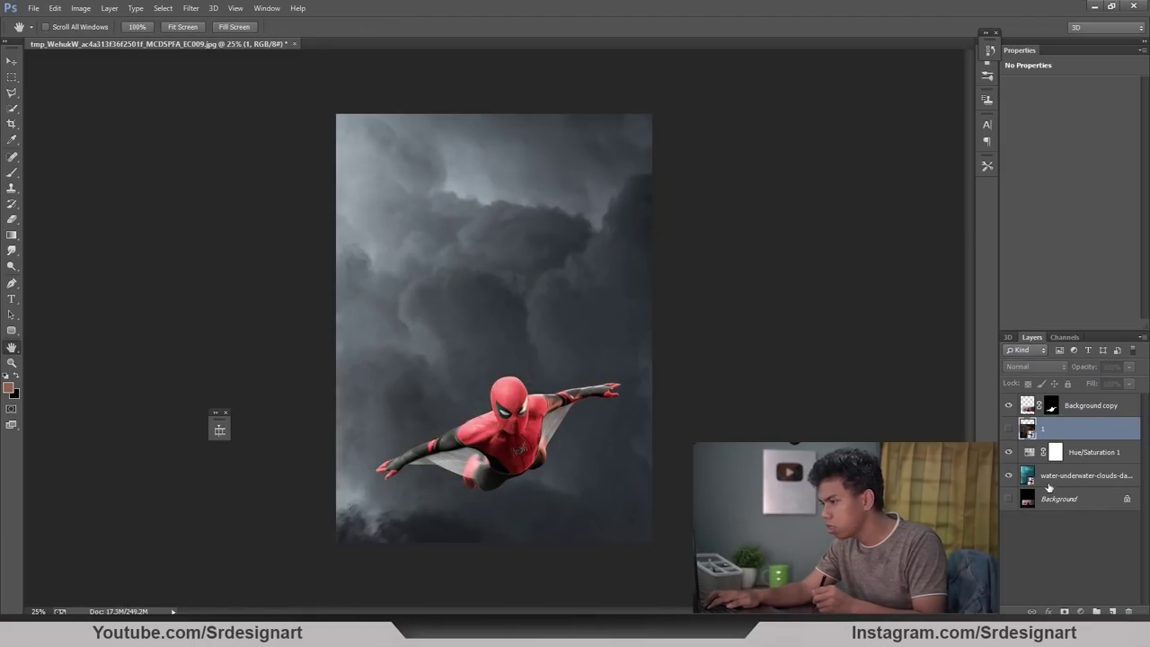
pyautogui.click(1083, 475)
pyautogui.hotkey('ctrl', '+')
pyautogui.click(191, 8)
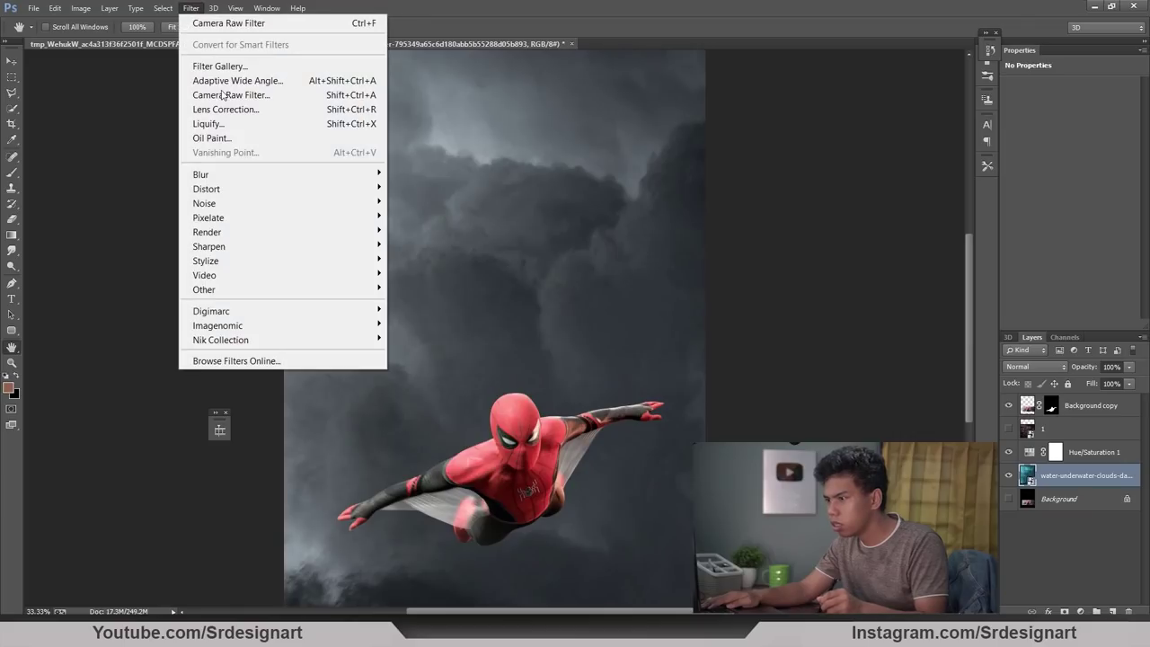
pyautogui.moveTo(330, 177)
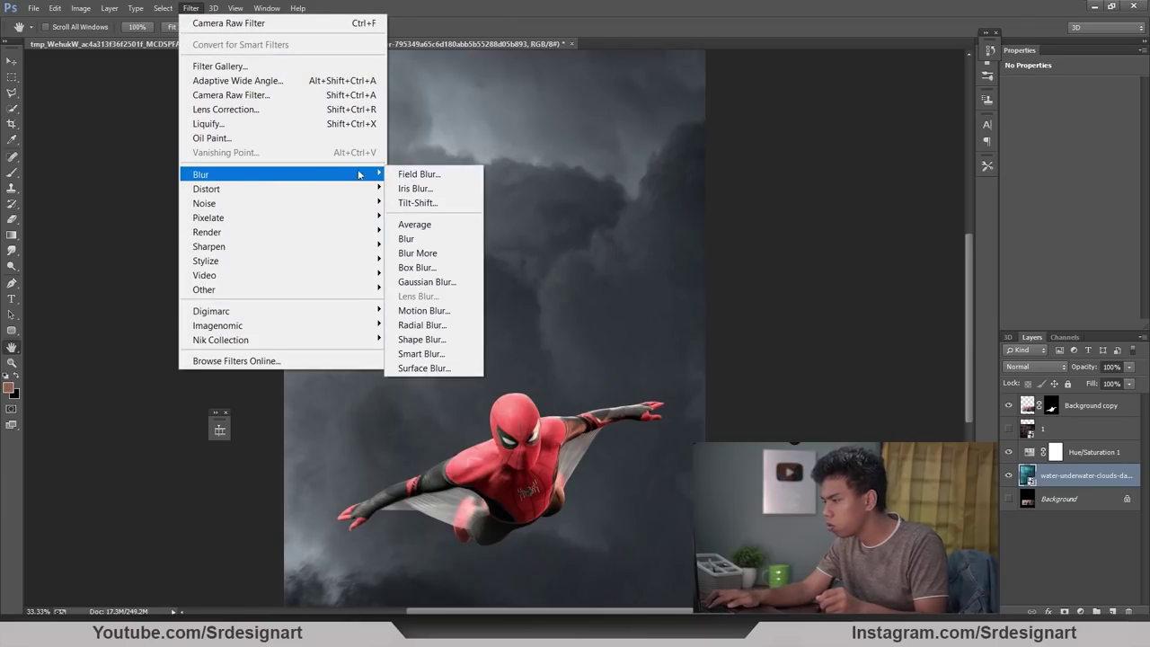
pyautogui.click(422, 310)
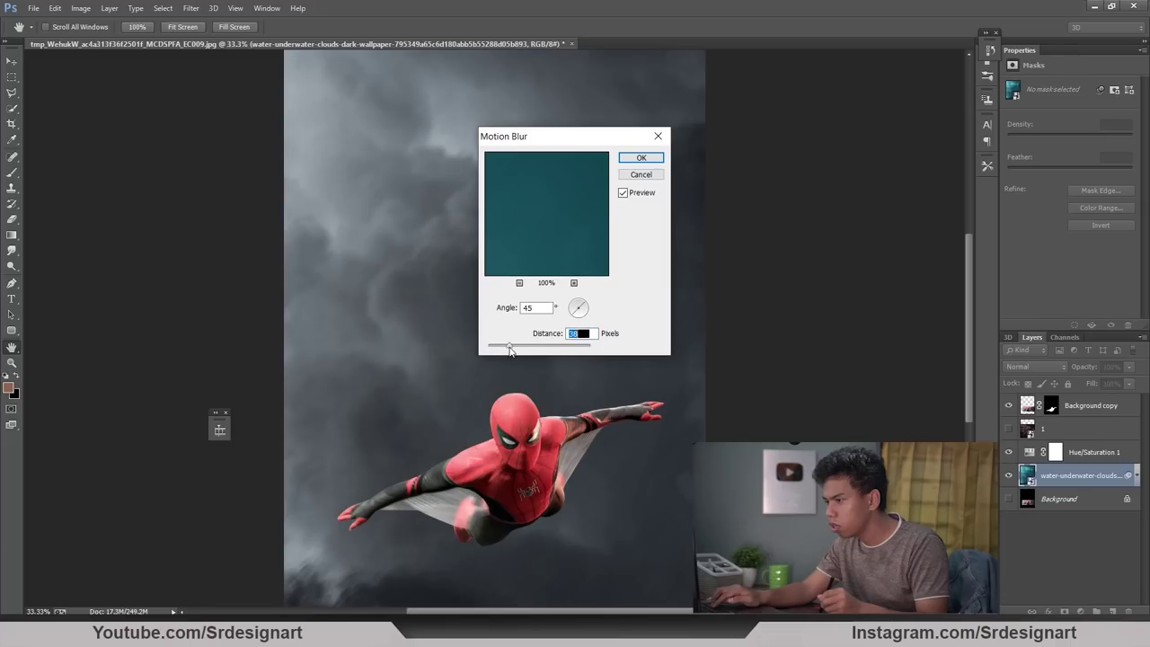
pyautogui.press('Return')
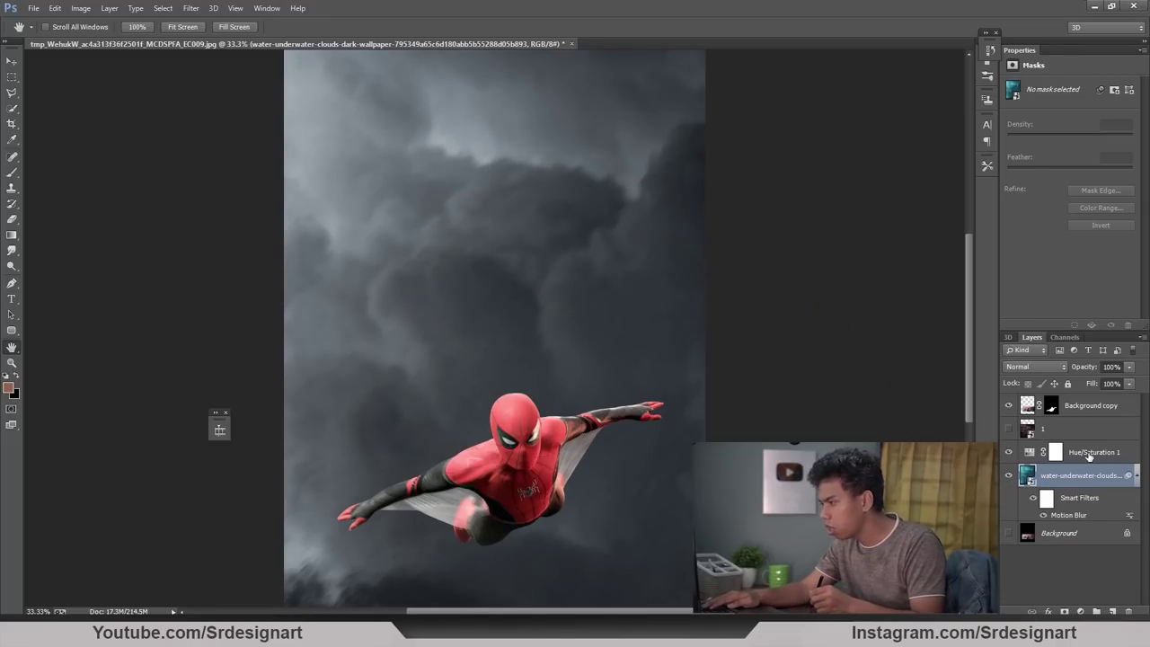
# Step: Show the explosion layer again and add a layer mask to it, ready for the Eraser tool
pyautogui.click(1089, 455)
pyautogui.click(1052, 432)
pyautogui.click(1009, 430)
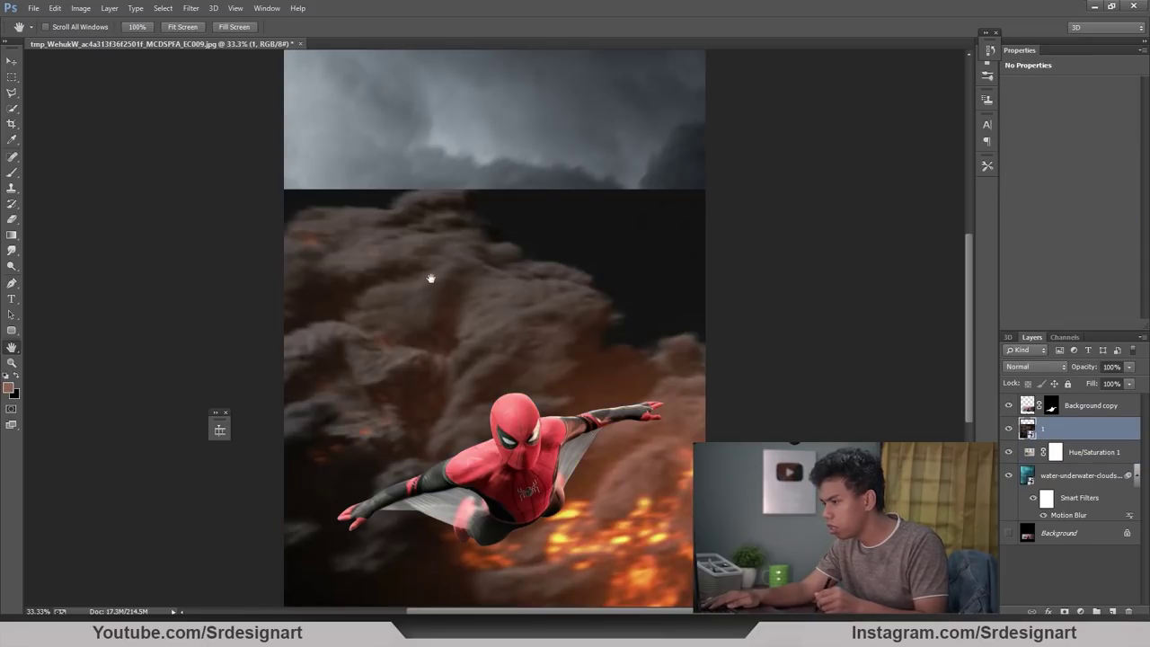
pyautogui.click(12, 219)
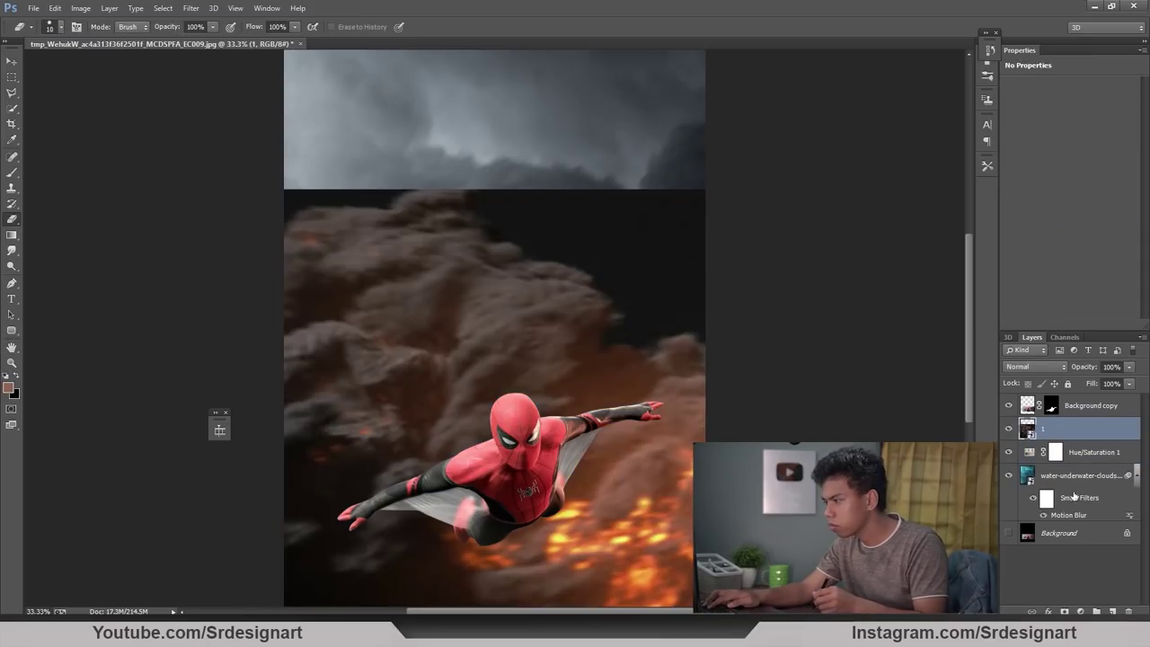
pyautogui.click(1066, 612)
# Step: Erase the explosion's hard upper edge on its mask with a large soft Eraser, blending the smoke into the storm clouds
pyautogui.press(']')
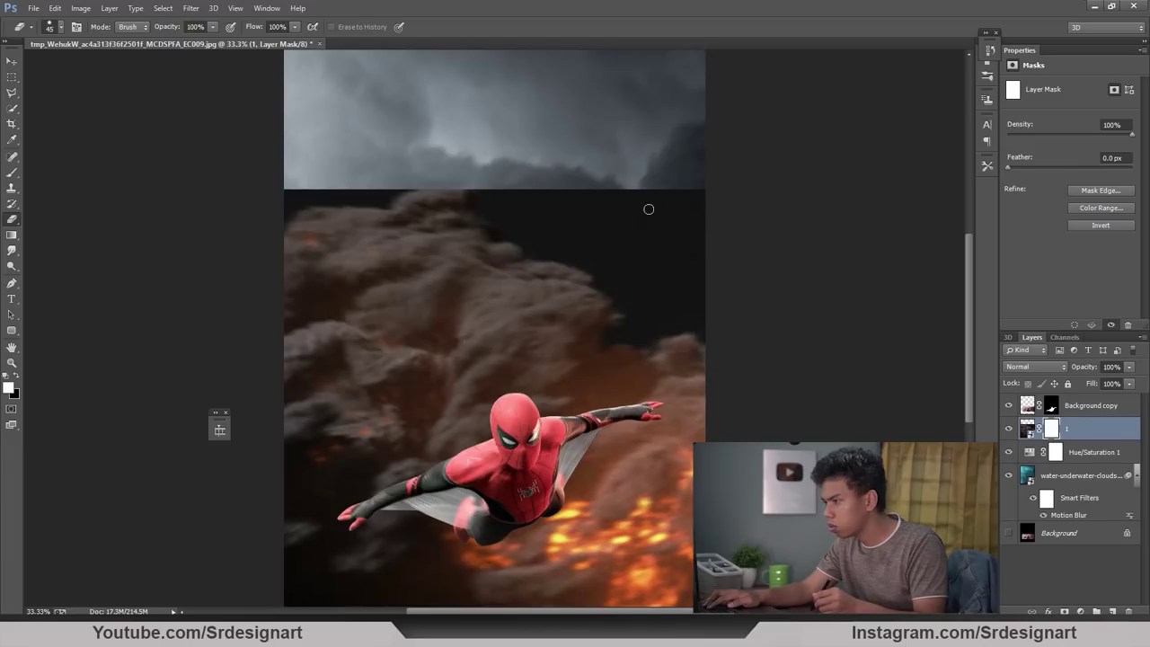
pyautogui.press(']')
pyautogui.press(']')
pyautogui.press(']')
pyautogui.moveTo(730, 205)
pyautogui.mouseDown()
pyautogui.moveTo(625, 158)
pyautogui.moveTo(764, 242)
pyautogui.moveTo(647, 164)
pyautogui.moveTo(720, 192)
pyautogui.moveTo(752, 246)
pyautogui.mouseUp()
pyautogui.hotkey('ctrl', 'z')
pyautogui.rightClick(663, 178)
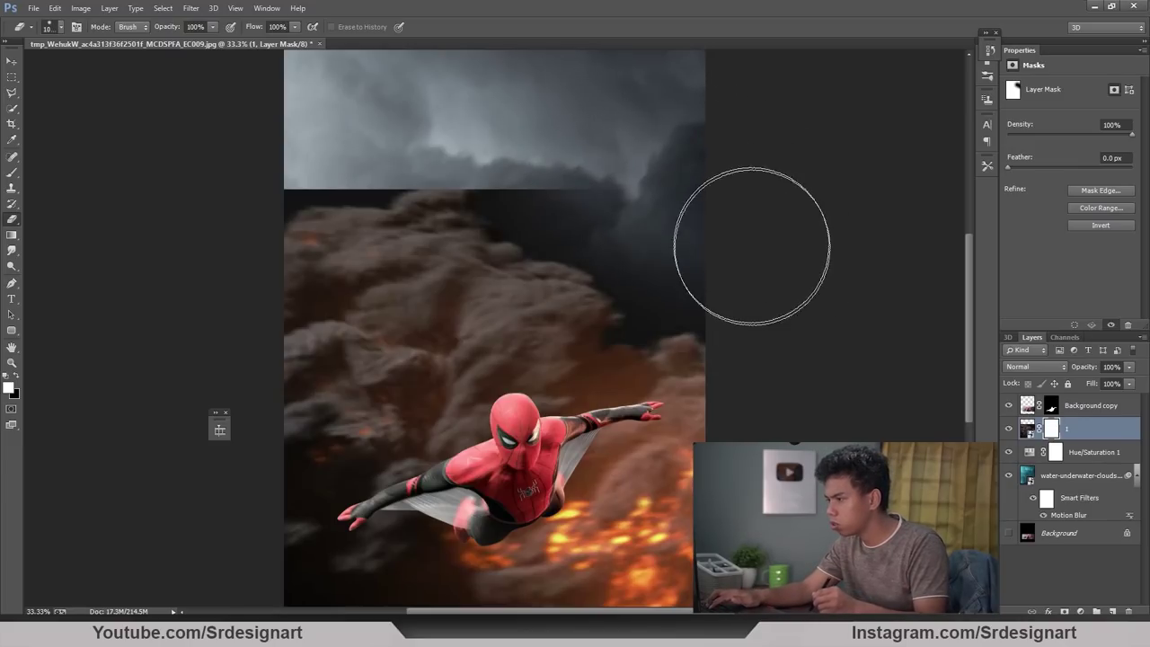
pyautogui.press(']')
pyautogui.moveTo(647, 193); pyautogui.dragTo(215, 148)
pyautogui.press(']')
pyautogui.press(']')
pyautogui.press(']')
pyautogui.press(']')
pyautogui.moveTo(410, 181); pyautogui.dragTo(208, 354)
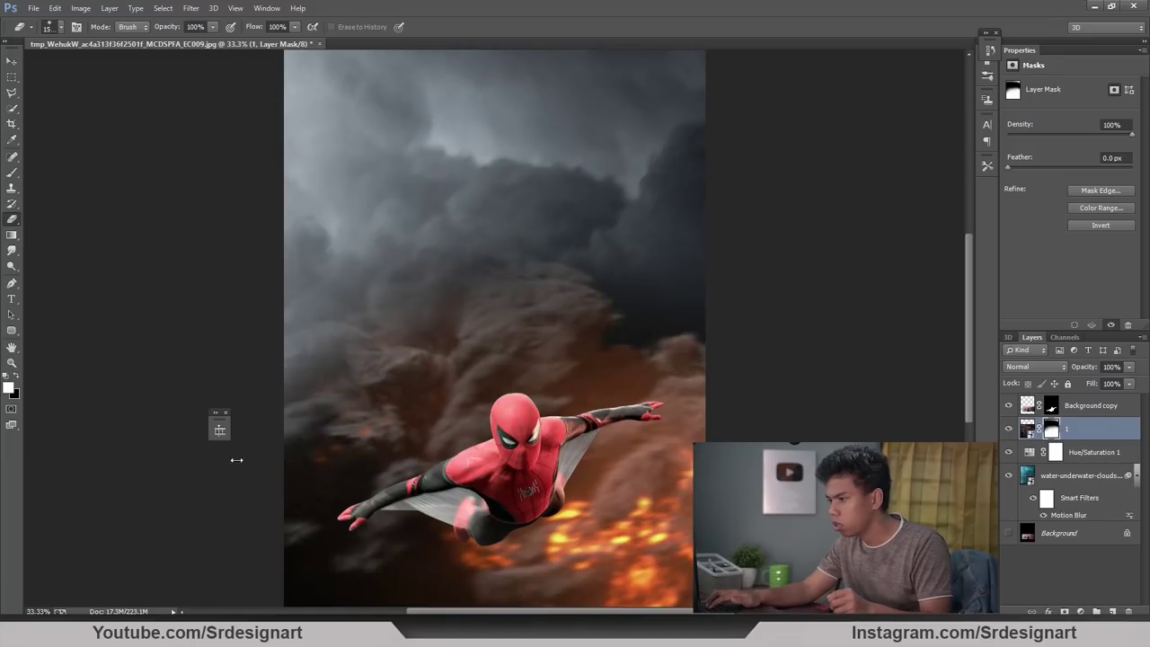
# Step: Mask out the explosion smoke left of and above the hero, keeping the fire in the lower right of the poster
pyautogui.moveTo(237, 460); pyautogui.dragTo(278, 475)
pyautogui.moveTo(304, 425)
pyautogui.mouseDown()
pyautogui.moveTo(280, 544)
pyautogui.moveTo(287, 302)
pyautogui.mouseUp()
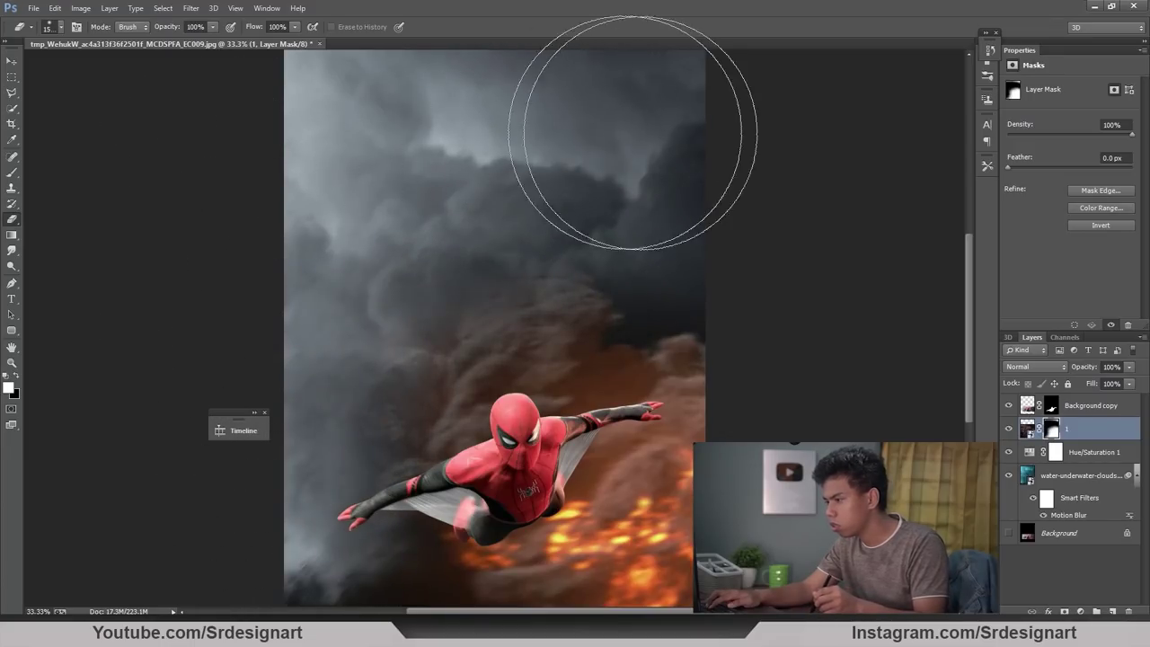
pyautogui.moveTo(499, 286)
pyautogui.mouseDown()
pyautogui.moveTo(447, 298)
pyautogui.moveTo(621, 215)
pyautogui.moveTo(406, 301)
pyautogui.mouseUp()
pyautogui.press(']')
pyautogui.press(']')
pyautogui.press(']')
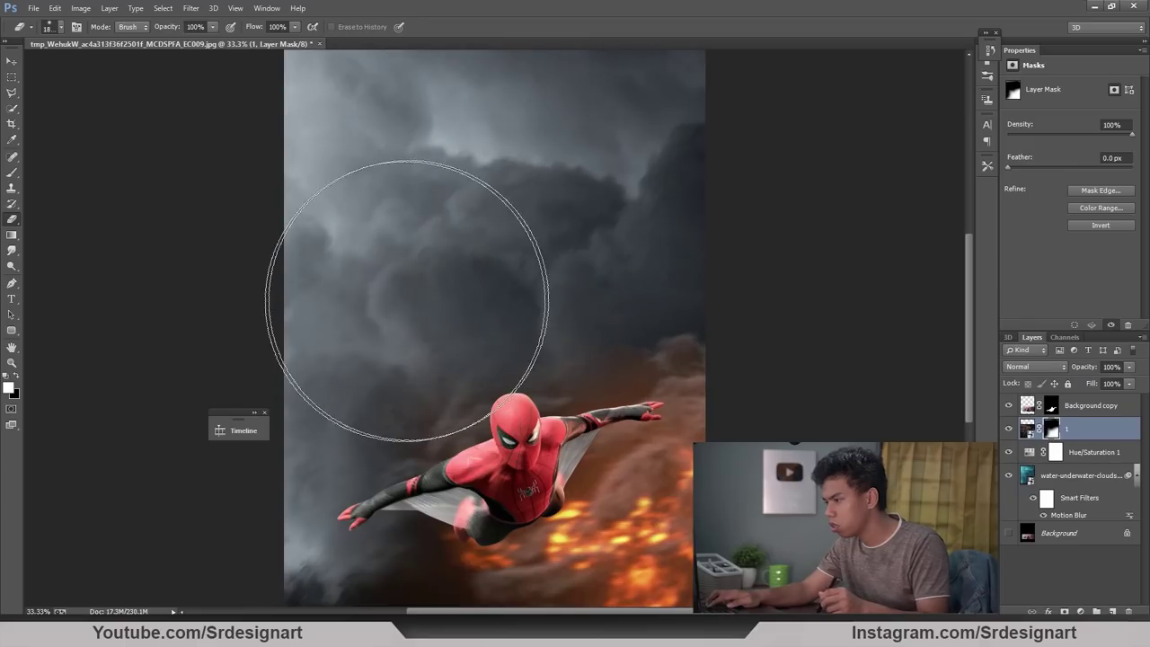
# Step: Add a second Hue/Saturation adjustment directly above the clouds layer with Saturation -58
pyautogui.click(1035, 429)
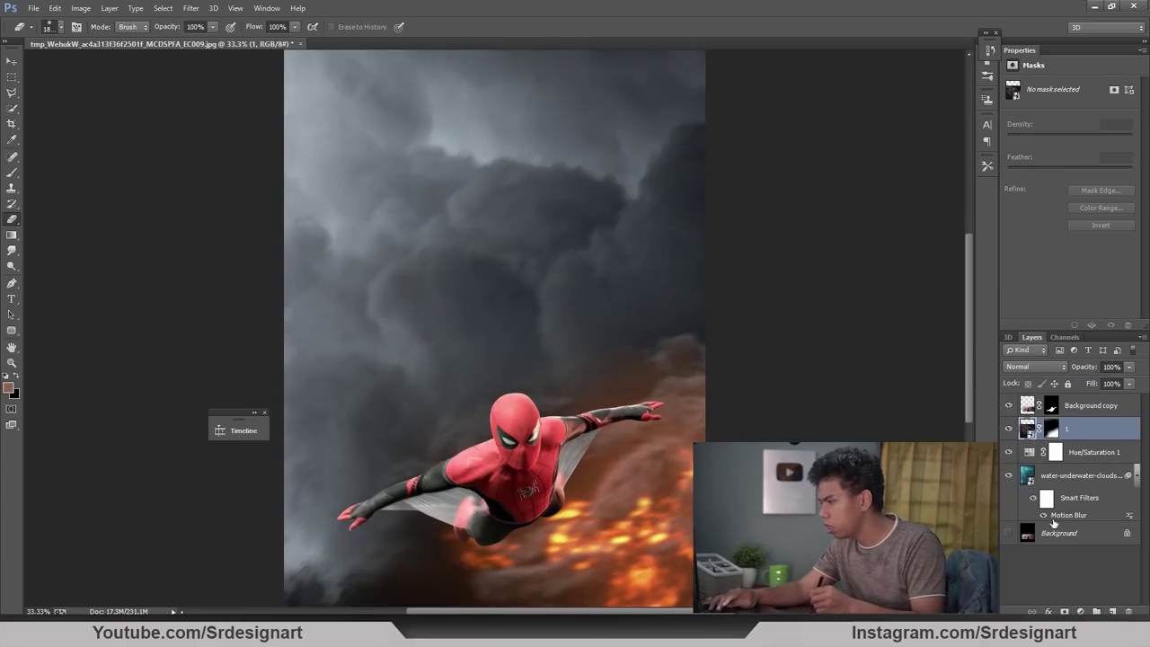
pyautogui.click(1082, 612)
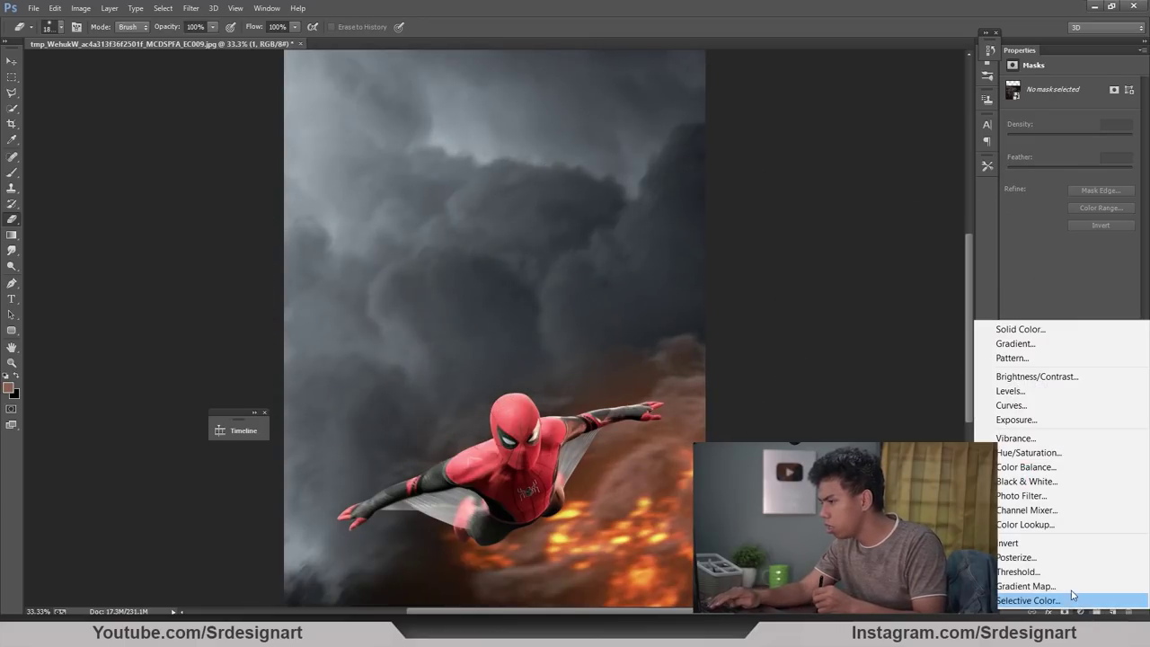
pyautogui.click(1040, 455)
pyautogui.click(1066, 481)
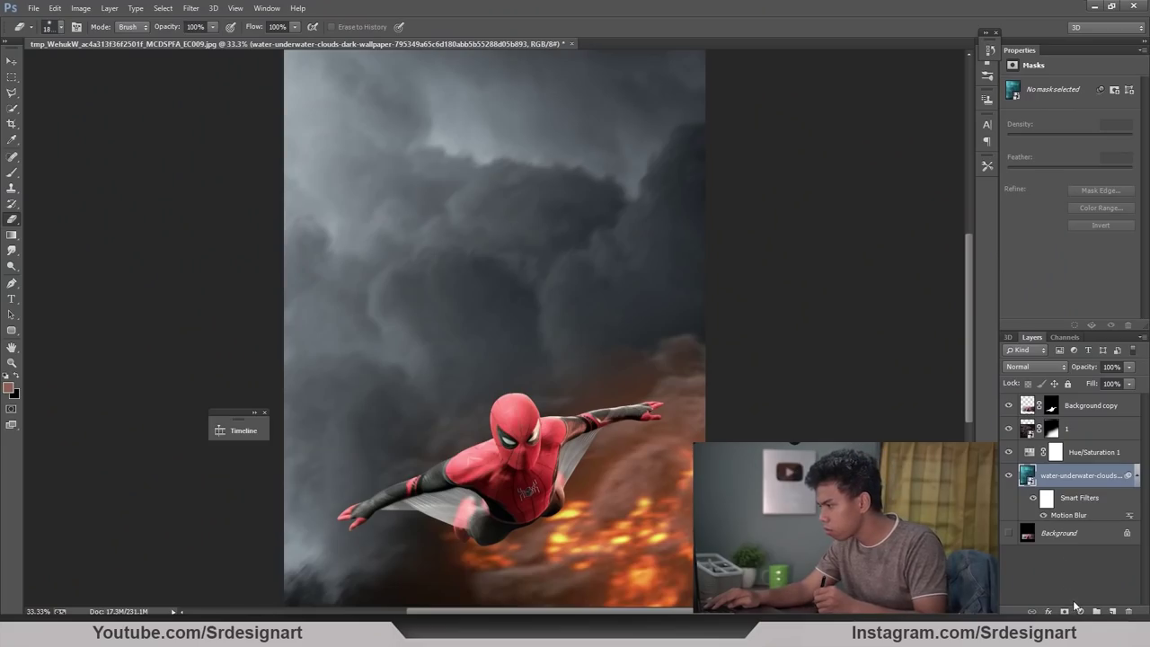
pyautogui.click(1078, 609)
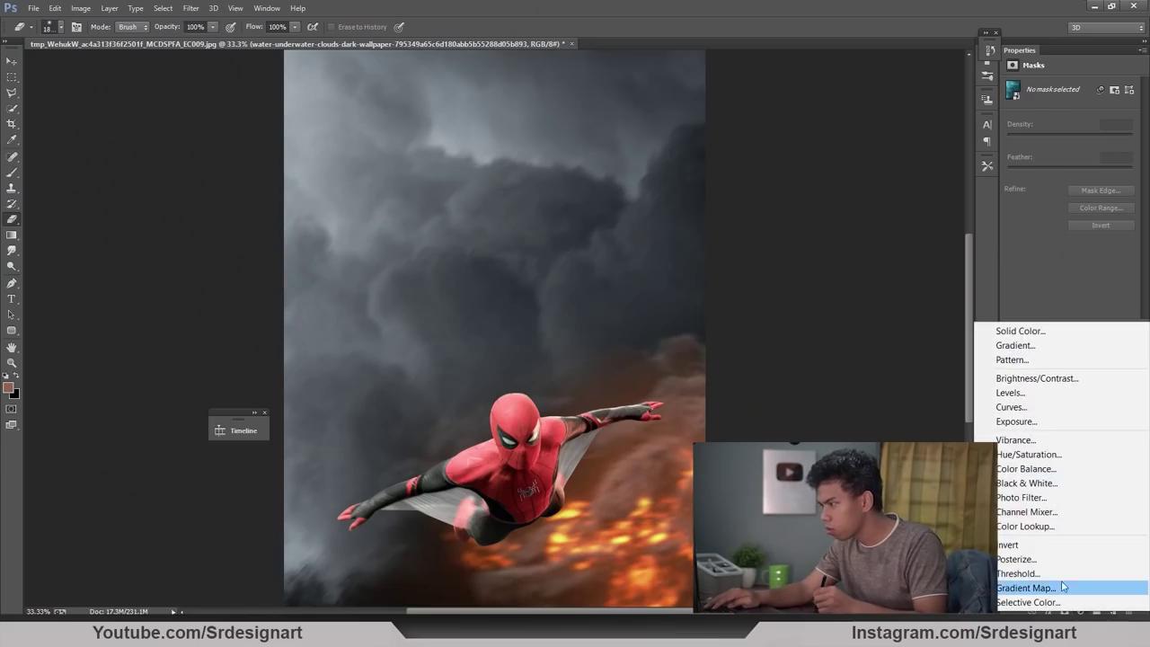
pyautogui.click(1024, 457)
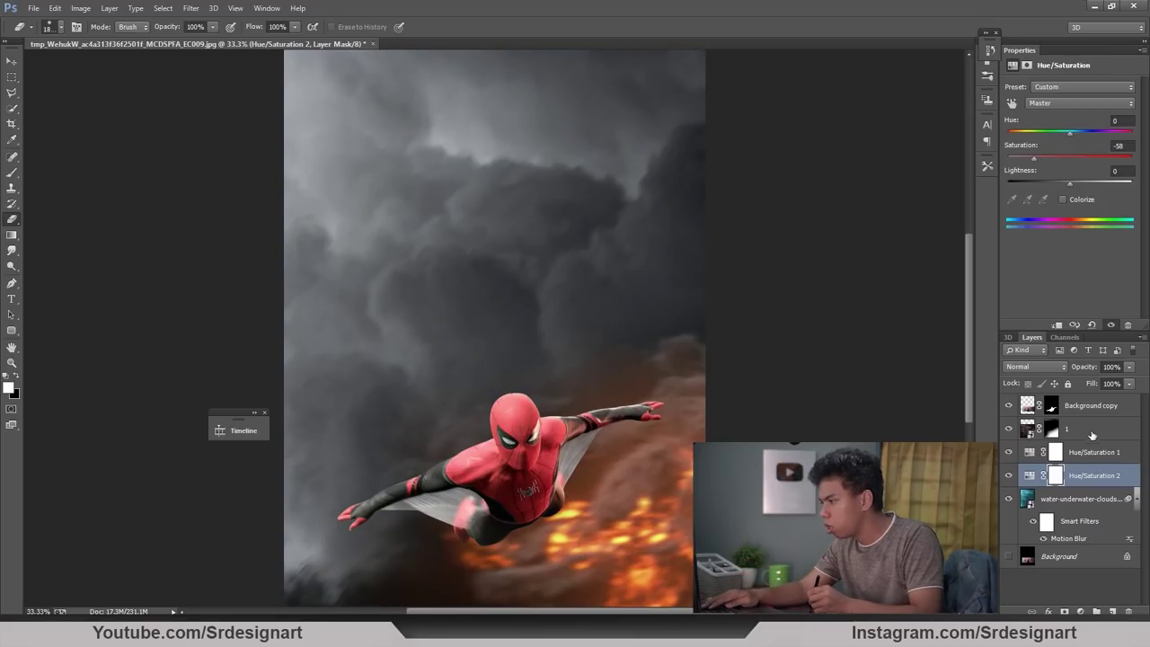
# Step: Add a Color Balance adjustment directly above the clouds layer and shift its midtones toward red
pyautogui.click(1090, 504)
pyautogui.click(1087, 433)
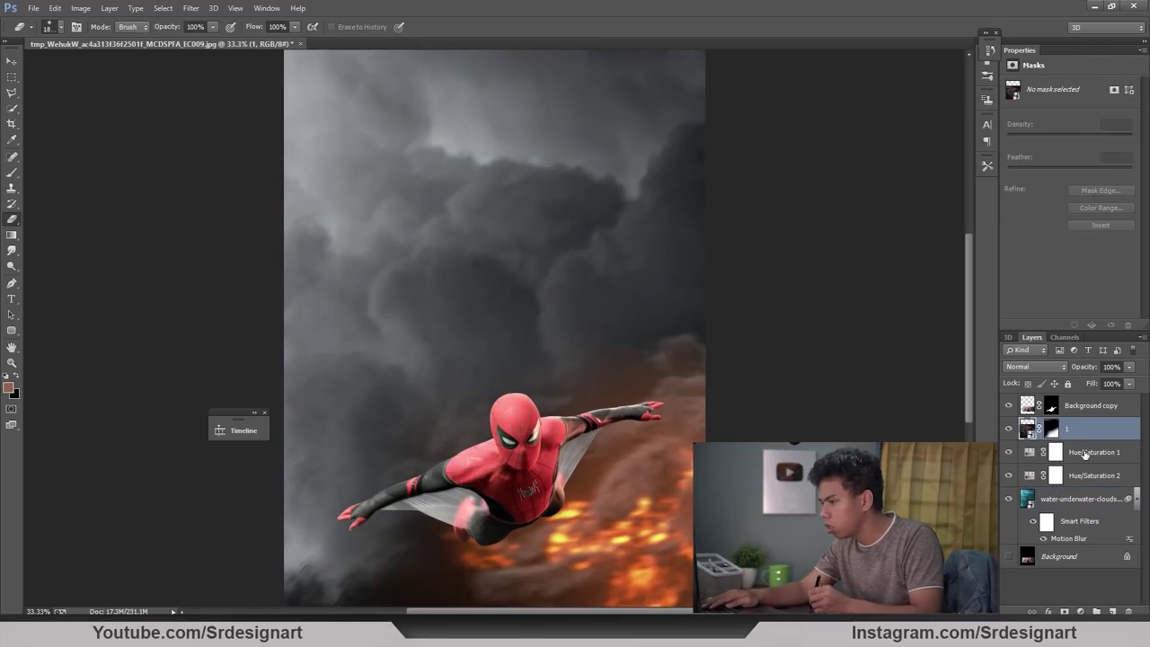
pyautogui.click(1085, 502)
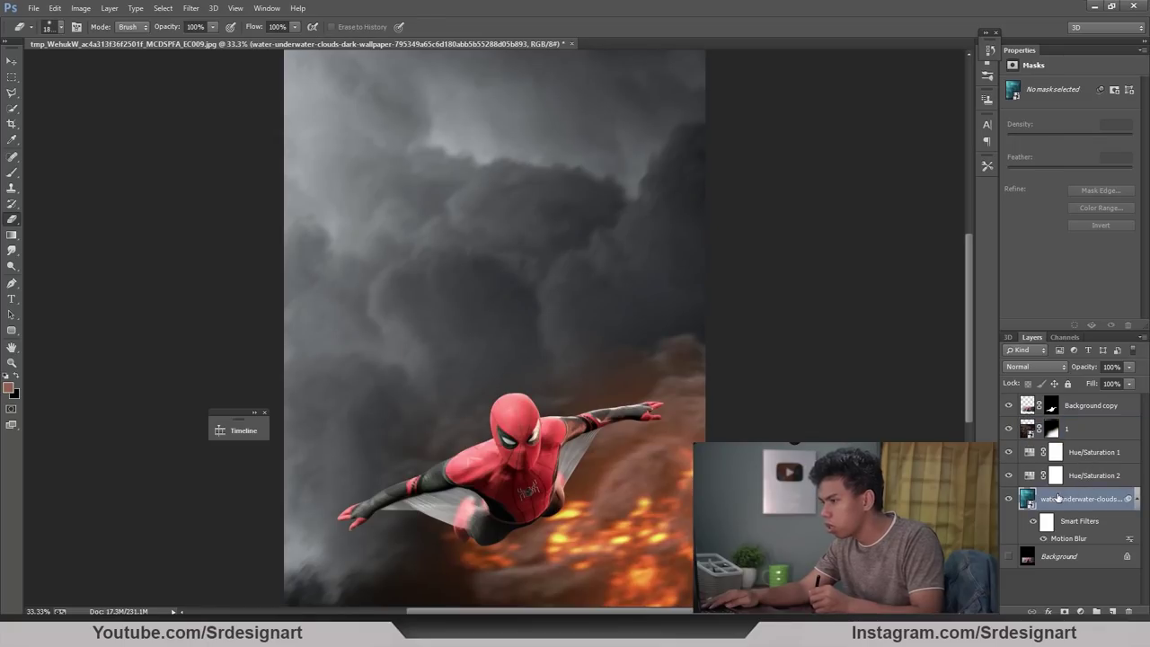
pyautogui.click(1038, 435)
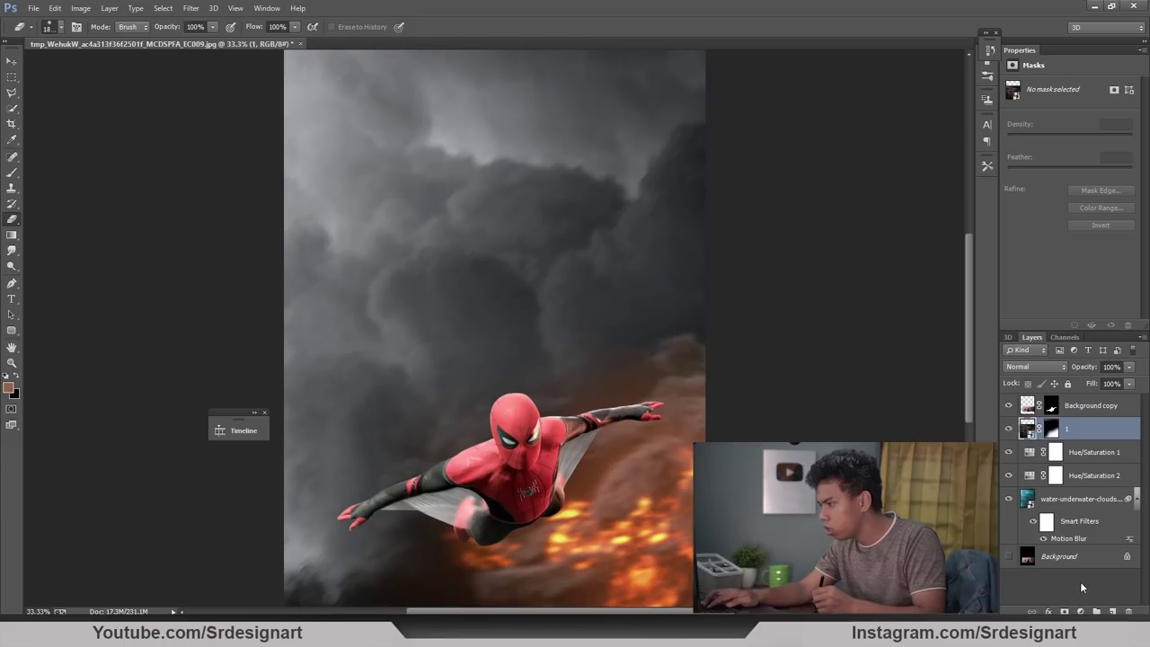
pyautogui.click(1076, 506)
pyautogui.click(1082, 610)
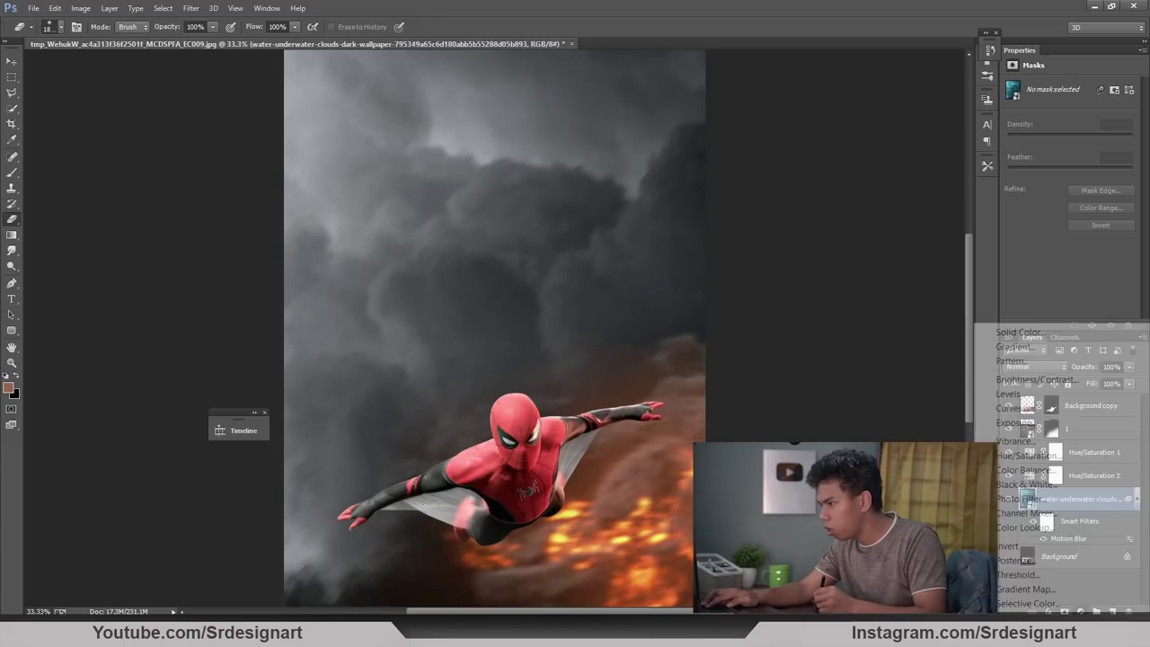
pyautogui.click(1032, 470)
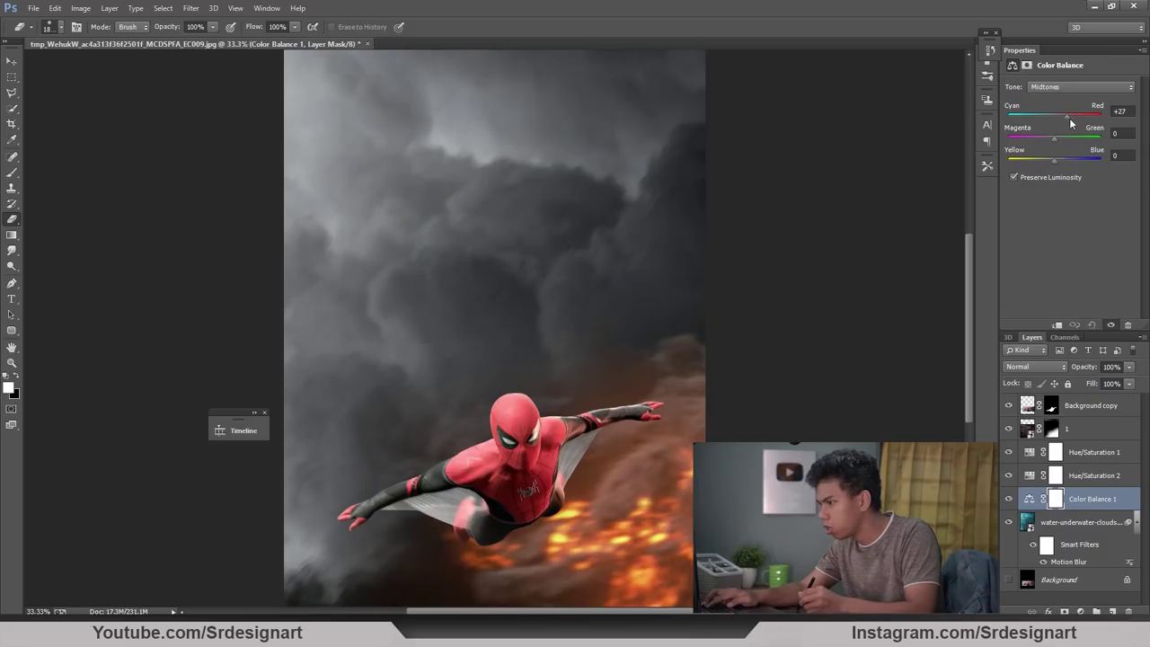
# Step: Move the Color Balance adjustment above both Hue/Saturation layers and set its midtones to Cyan–Red +41 and Yellow–Blue -21
pyautogui.moveTo(1093, 496); pyautogui.dragTo(1092, 443)
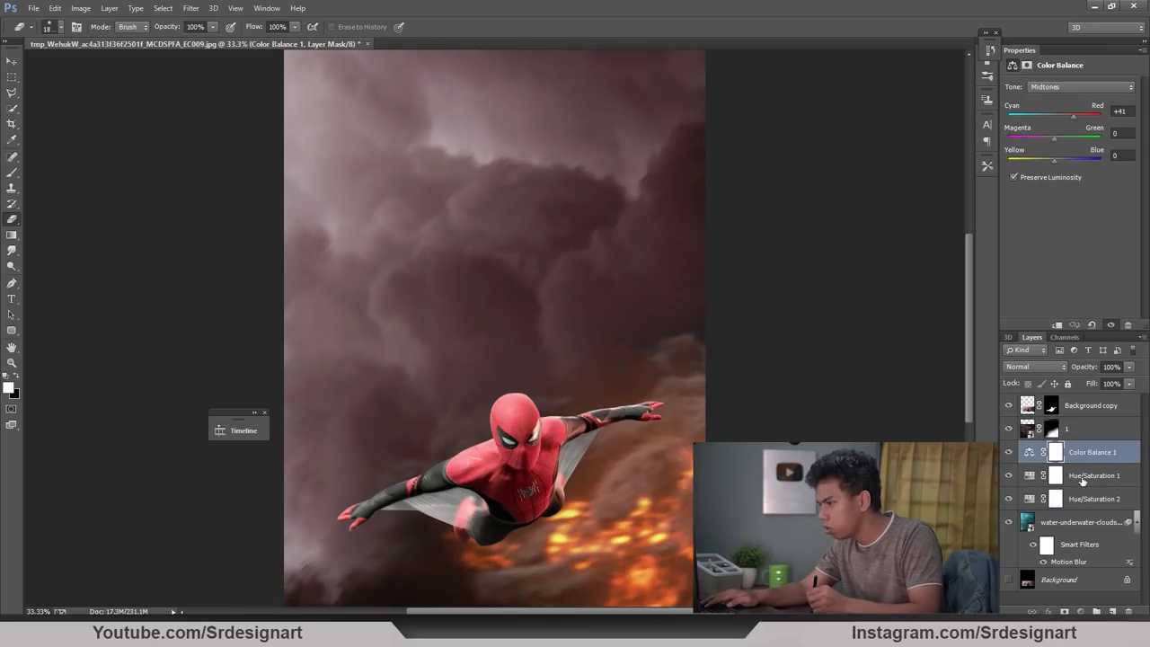
pyautogui.click(1083, 483)
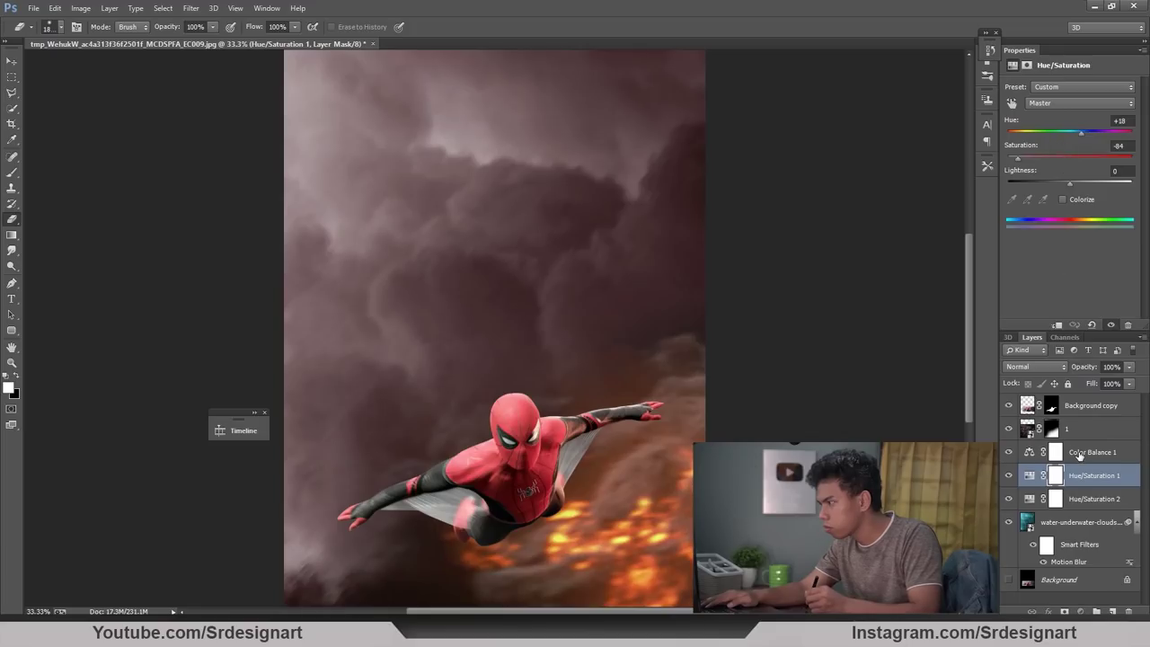
pyautogui.click(1081, 454)
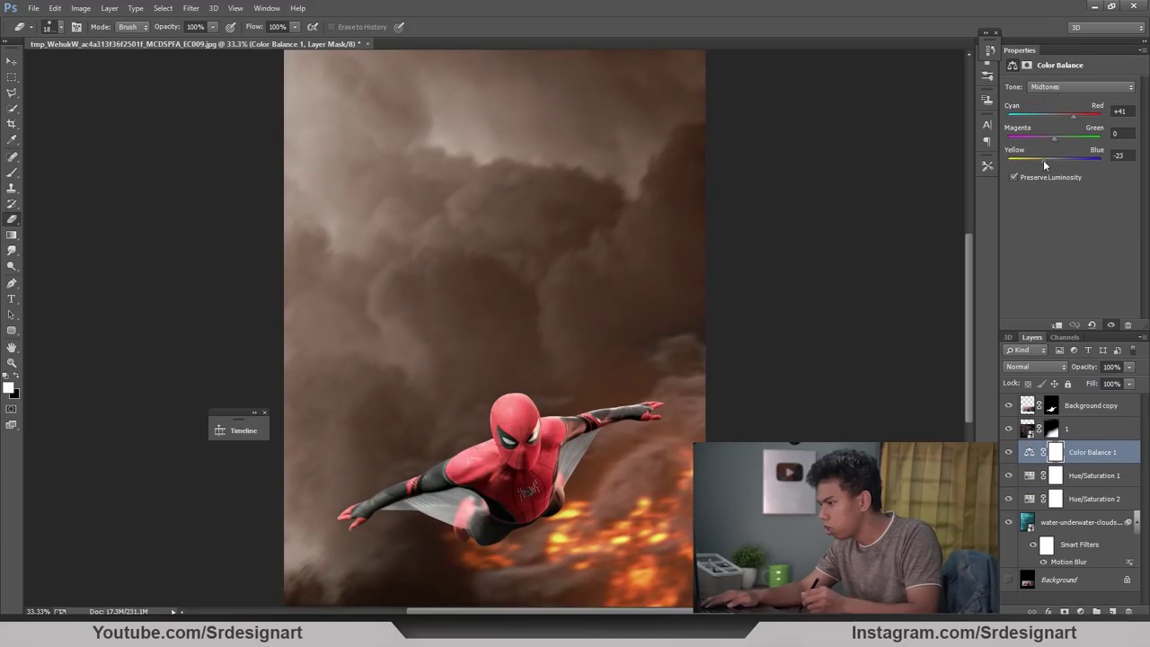
# Step: Invert the Color Balance adjustment's mask to black and paint the tint back around the fire with a large soft white brush
pyautogui.hotkey('ctrl', 'i')
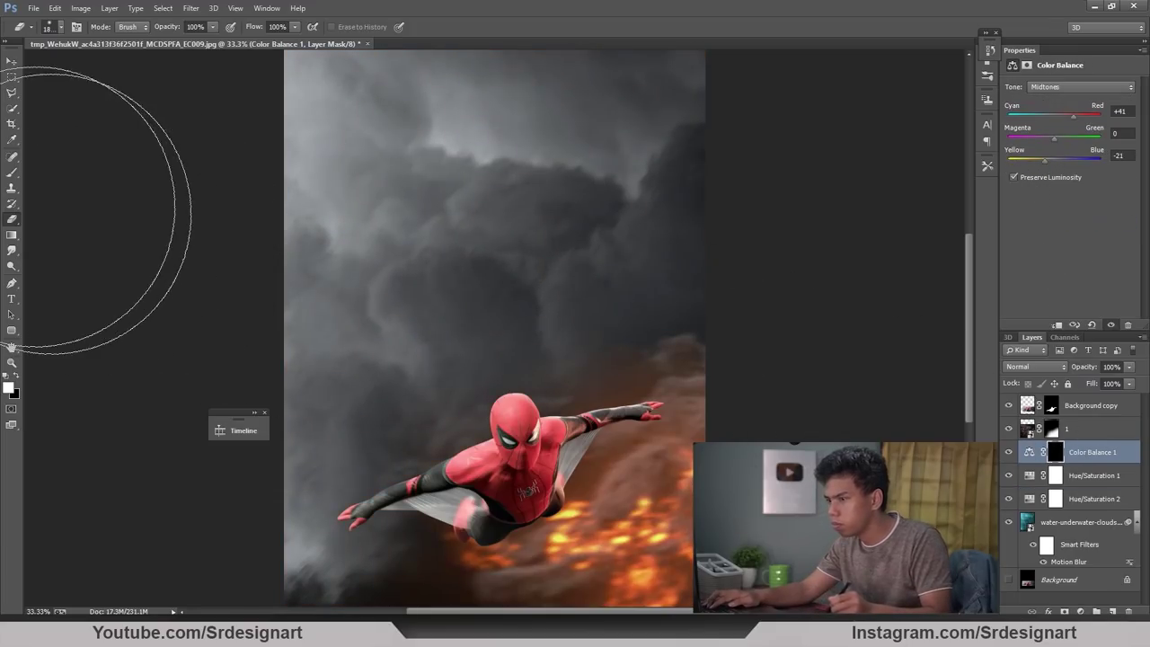
pyautogui.click(12, 173)
pyautogui.press(']')
pyautogui.press(']')
pyautogui.press(']')
pyautogui.press(']')
pyautogui.press(']')
pyautogui.press(']')
pyautogui.press(']')
pyautogui.press(']')
pyautogui.press(']')
pyautogui.press(']')
pyautogui.press(']')
pyautogui.press(']')
pyautogui.press(']')
pyautogui.press(']')
pyautogui.press(']')
pyautogui.press(']')
pyautogui.press(']')
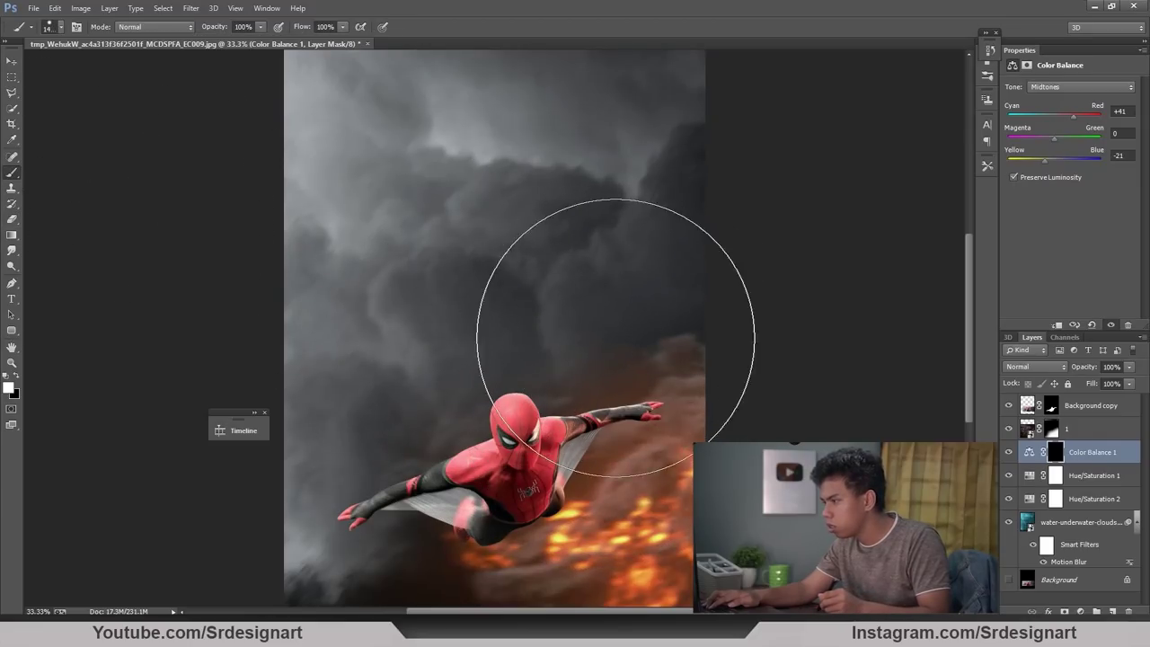
pyautogui.click(629, 336)
pyautogui.hotkey('ctrl', 'z')
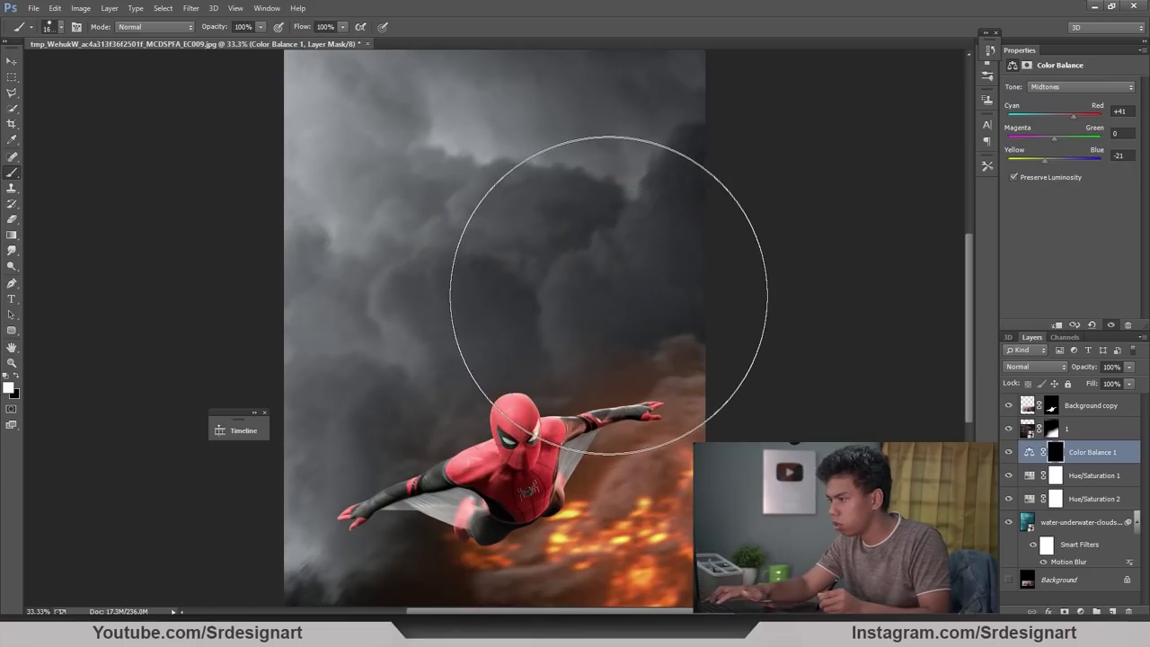
pyautogui.rightClick(609, 296)
pyautogui.click(631, 385)
pyautogui.click(612, 384)
pyautogui.press(']')
pyautogui.press(']')
pyautogui.press(']')
pyautogui.press(']')
pyautogui.press(']')
pyautogui.press(']')
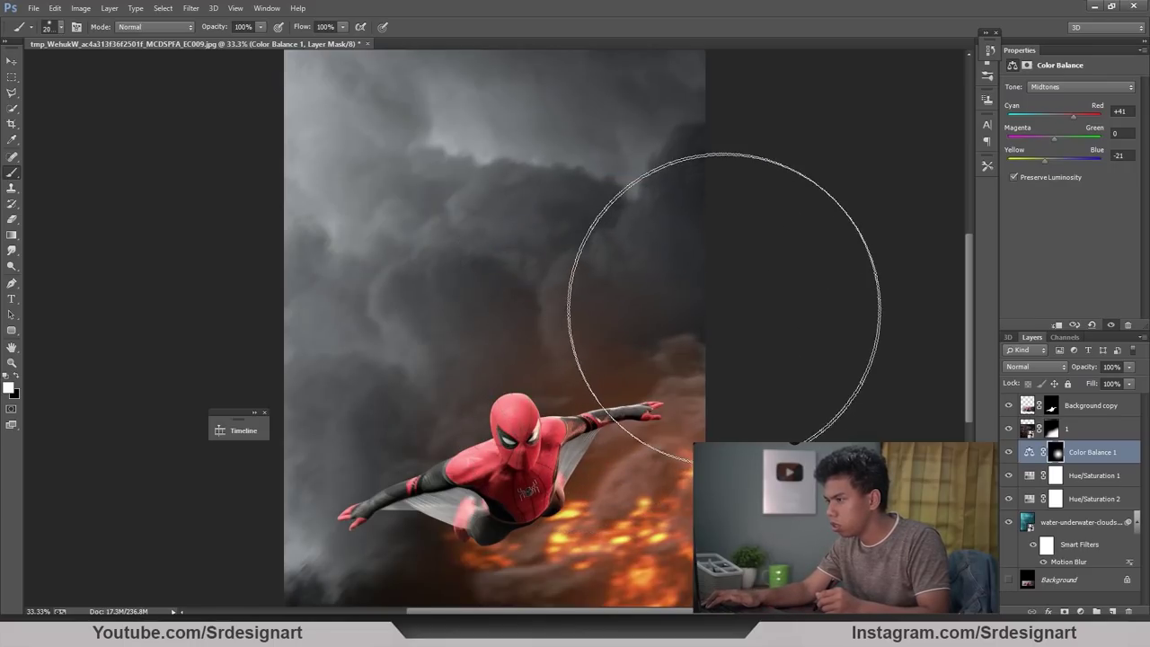
# Step: Lower the brush opacity to 28% and extend the warm tint over the clouds above and beside the hero
pyautogui.moveTo(217, 30); pyautogui.dragTo(171, 32)
pyautogui.moveTo(639, 311)
pyautogui.mouseDown()
pyautogui.moveTo(691, 225)
pyautogui.moveTo(584, 275)
pyautogui.mouseUp()
pyautogui.press(']')
pyautogui.moveTo(633, 444)
pyautogui.mouseDown()
pyautogui.moveTo(686, 392)
pyautogui.moveTo(727, 372)
pyautogui.mouseUp()
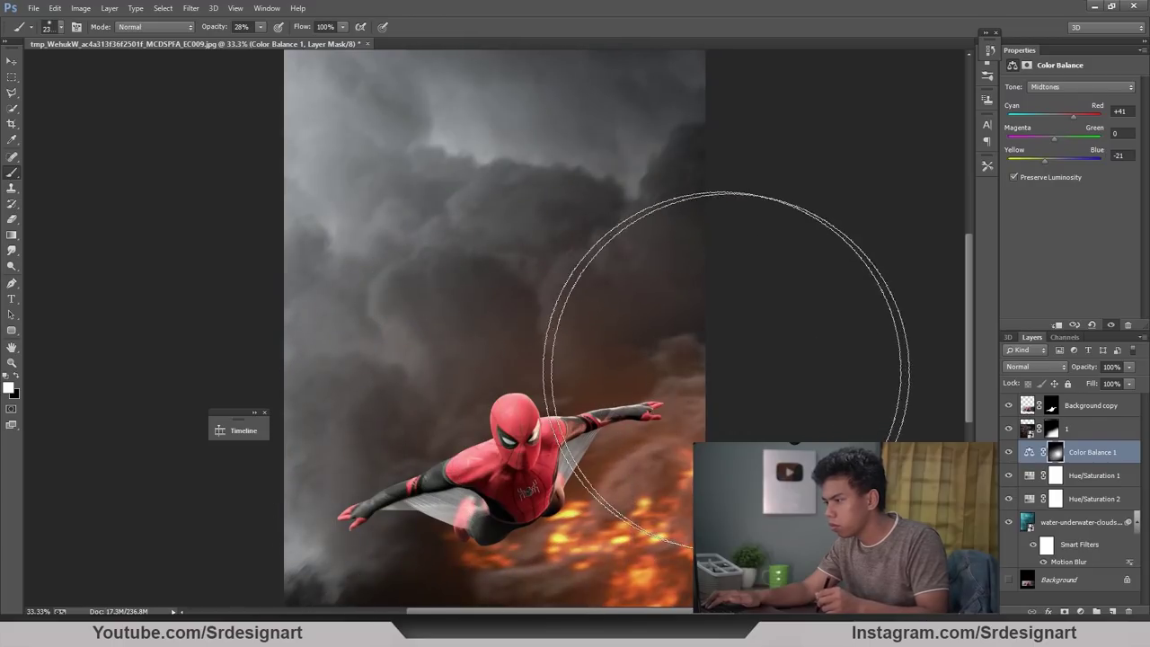
pyautogui.keyDown('ctrl'); pyautogui.click(559, 491); pyautogui.keyUp('ctrl')
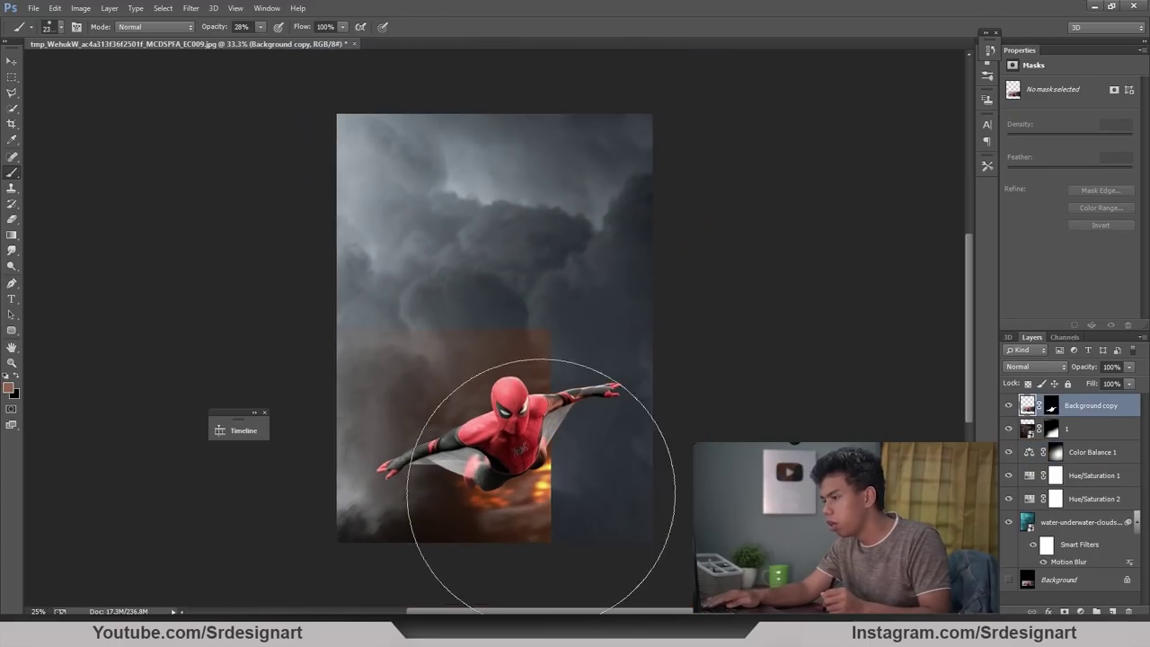
pyautogui.hotkey('ctrl', '-')
pyautogui.keyDown('alt'); pyautogui.click(616, 423); pyautogui.keyUp('alt')
pyautogui.moveTo(547, 483); pyautogui.dragTo(508, 481)
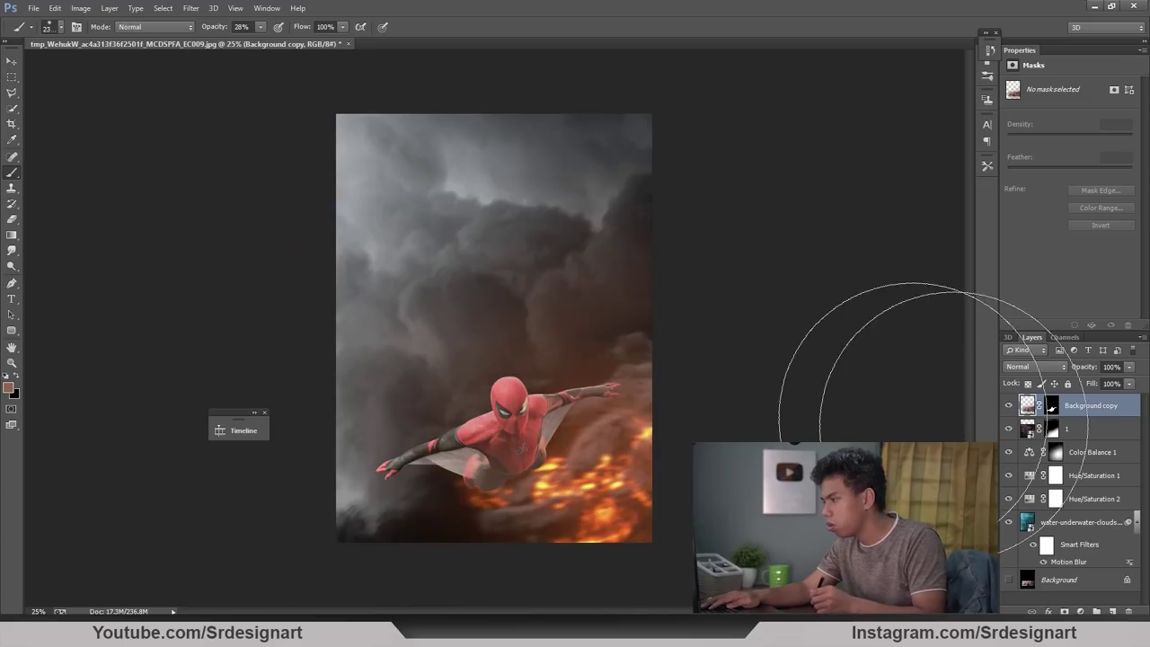
pyautogui.click(989, 49)
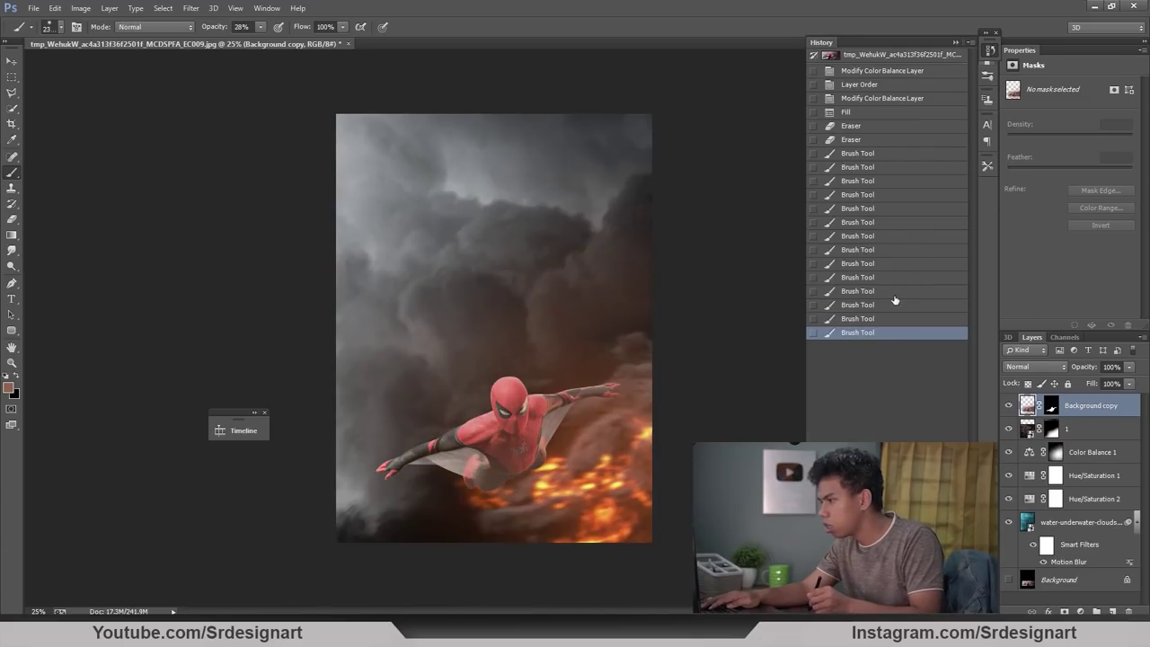
pyautogui.click(894, 303)
pyautogui.click(888, 279)
pyautogui.click(888, 264)
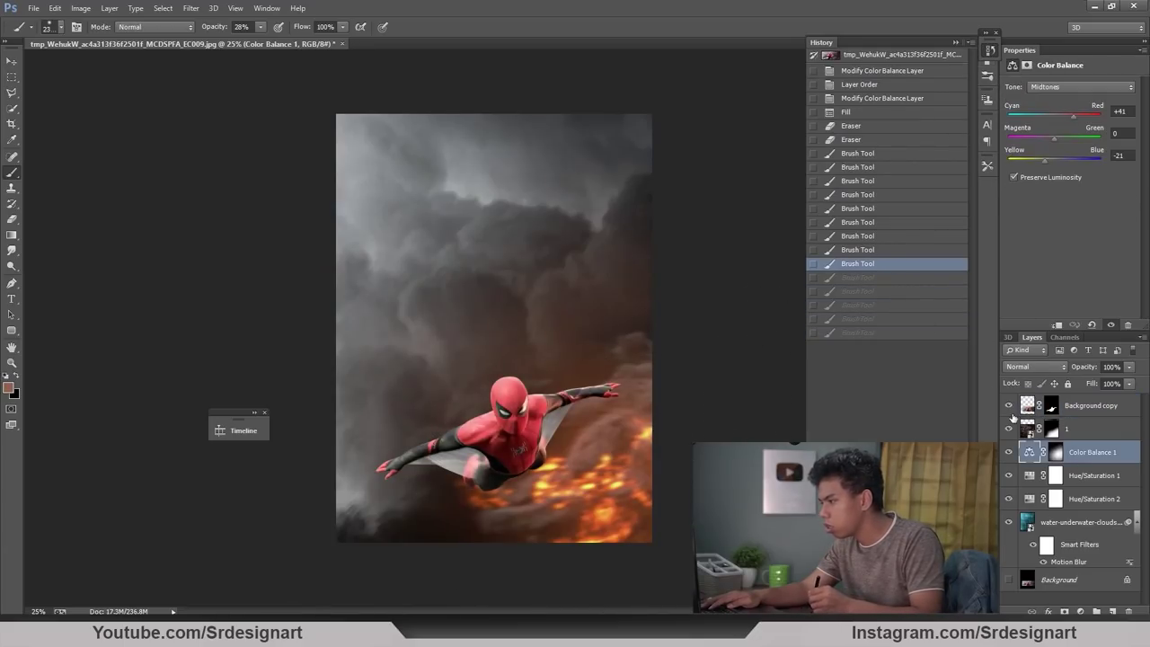
# Step: Paint a little more warm tint over the clouds on the Color Balance adjustment's mask
pyautogui.click(1056, 455)
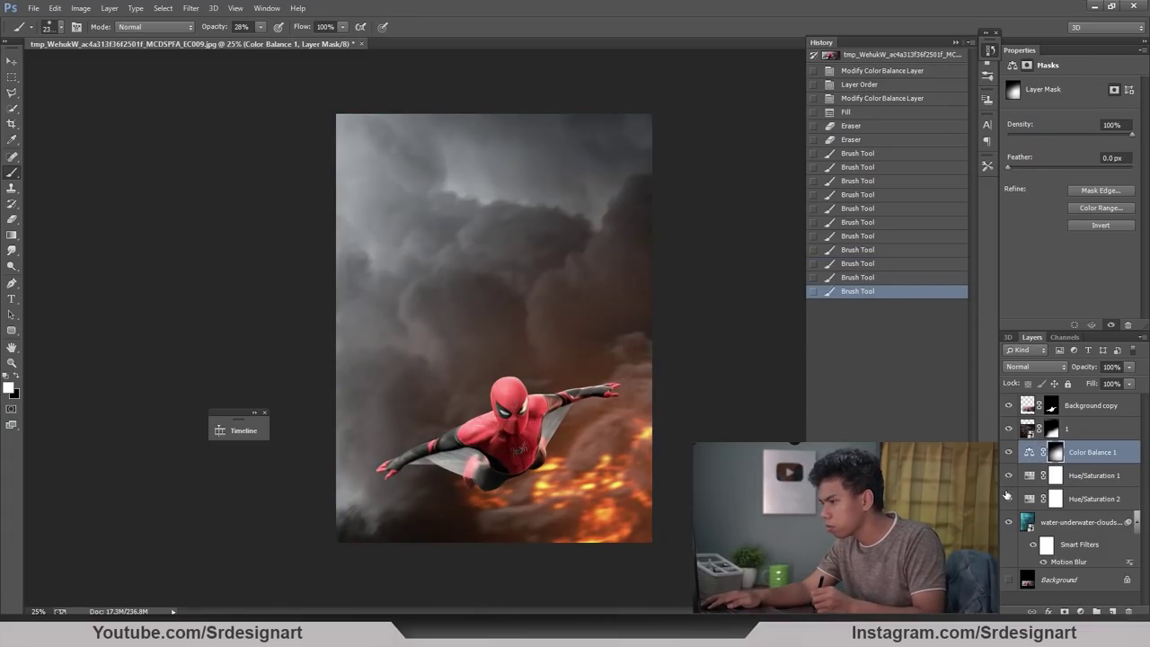
pyautogui.click(1083, 476)
pyautogui.press('Delete')
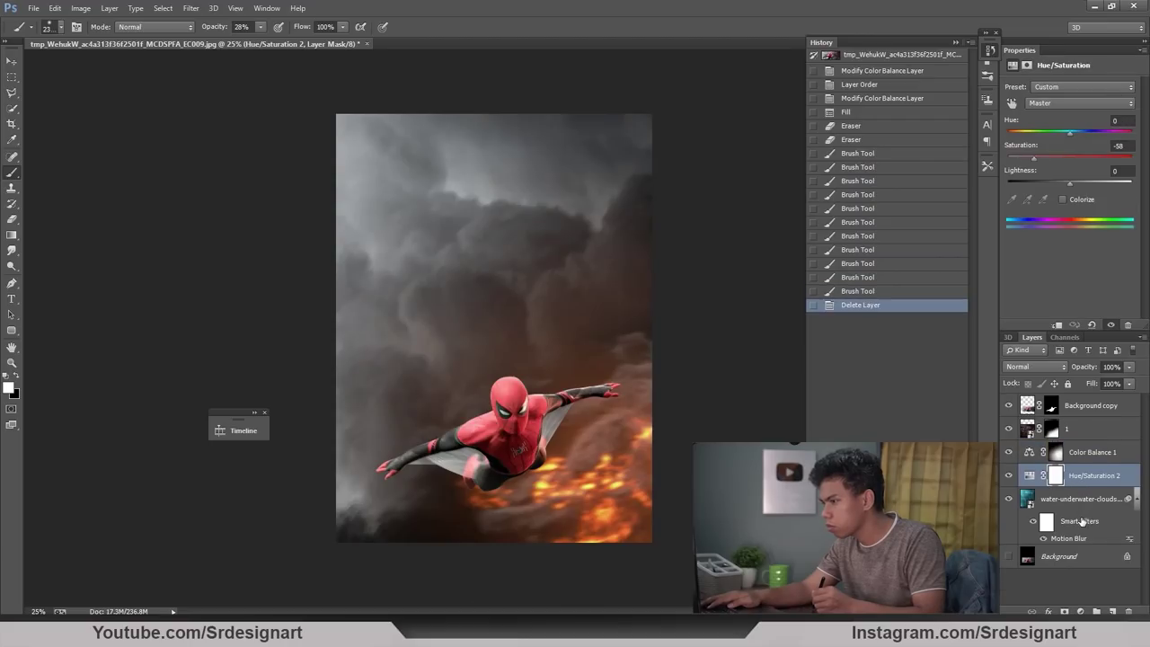
pyautogui.hotkey('ctrl', 'z')
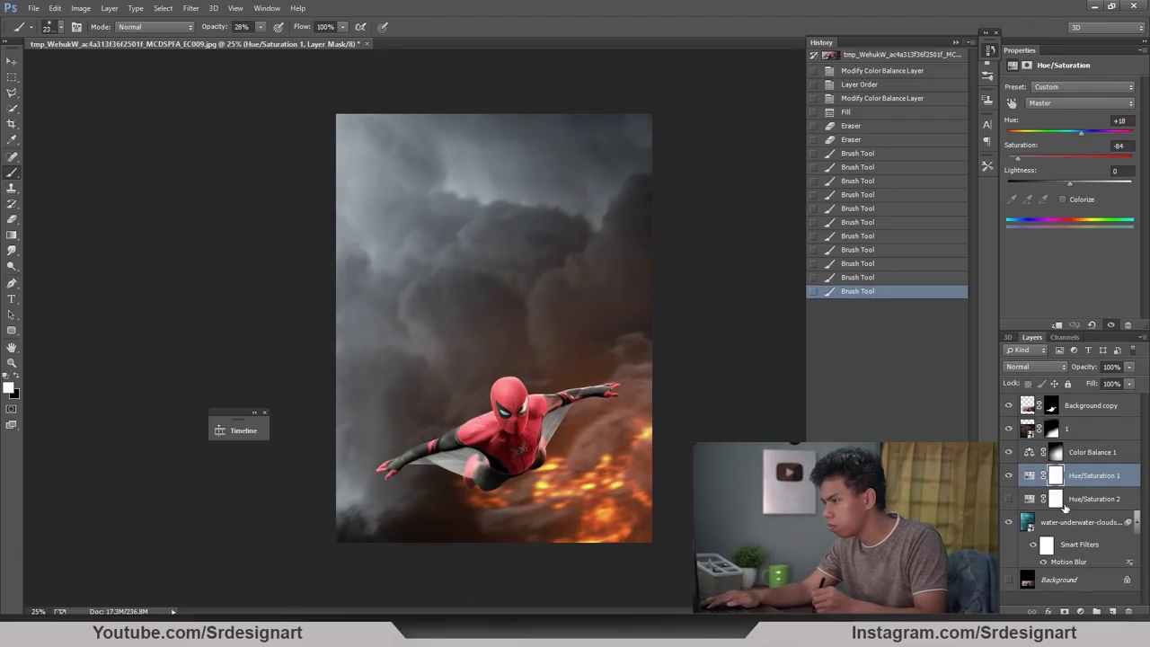
# Step: Delete the lower Hue/Saturation adjustment directly above the clouds layer and reselect the Color Balance adjustment
pyautogui.click(1069, 500)
pyautogui.press('Delete')
pyautogui.hotkey('ctrl', '+')
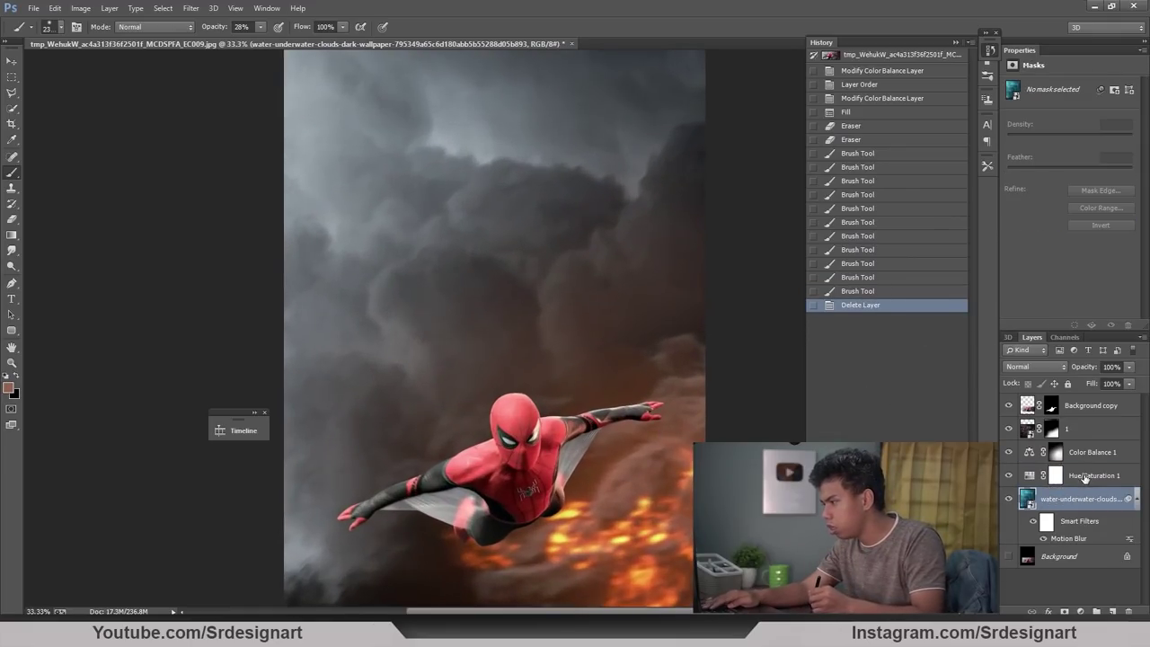
pyautogui.click(1090, 454)
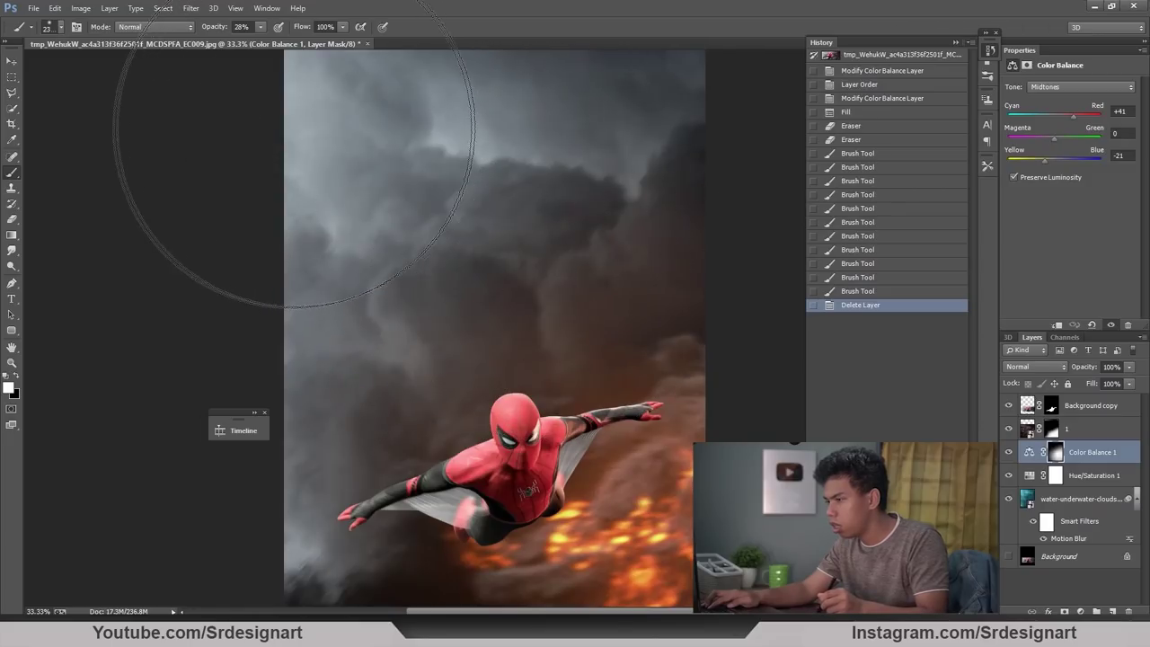
# Step: Activate the hero layer's mask and choose the Smudge tool for the edge of the hand over the dark clouds
pyautogui.moveTo(534, 378); pyautogui.dragTo(512, 236)
pyautogui.hotkey('ctrl', '+')
pyautogui.hotkey('ctrl', '+')
pyautogui.moveTo(515, 341); pyautogui.dragTo(536, 351)
pyautogui.moveTo(426, 421); pyautogui.dragTo(728, 287)
pyautogui.hotkey('ctrl', '+')
pyautogui.hotkey('ctrl', '+')
pyautogui.click(1046, 407)
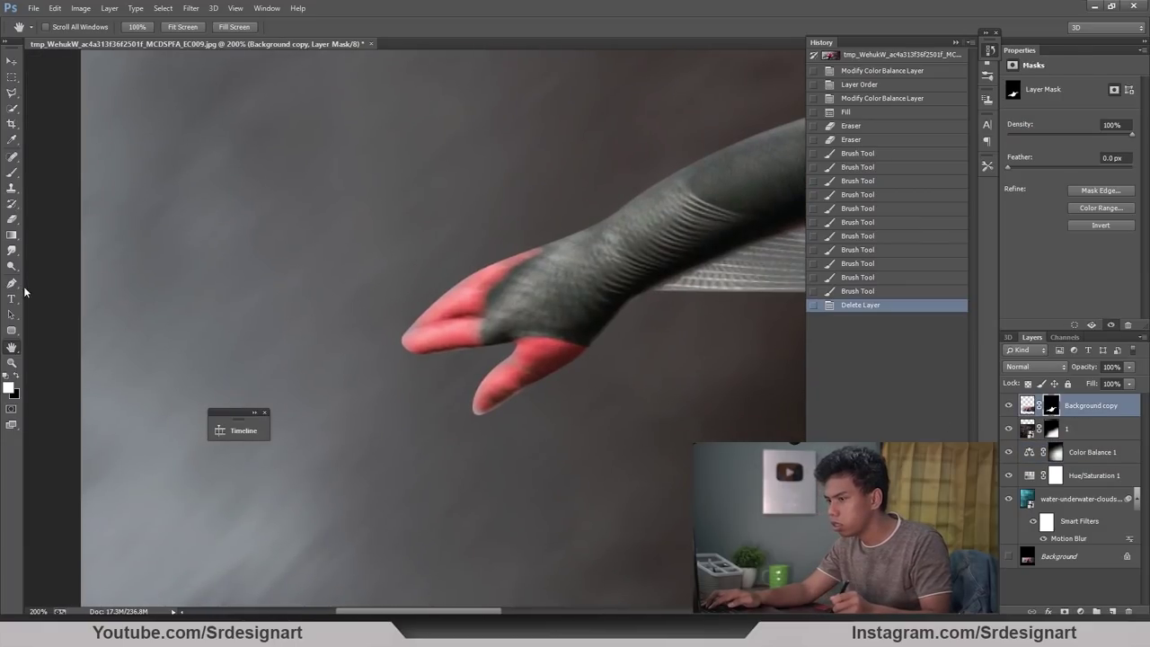
pyautogui.click(12, 251)
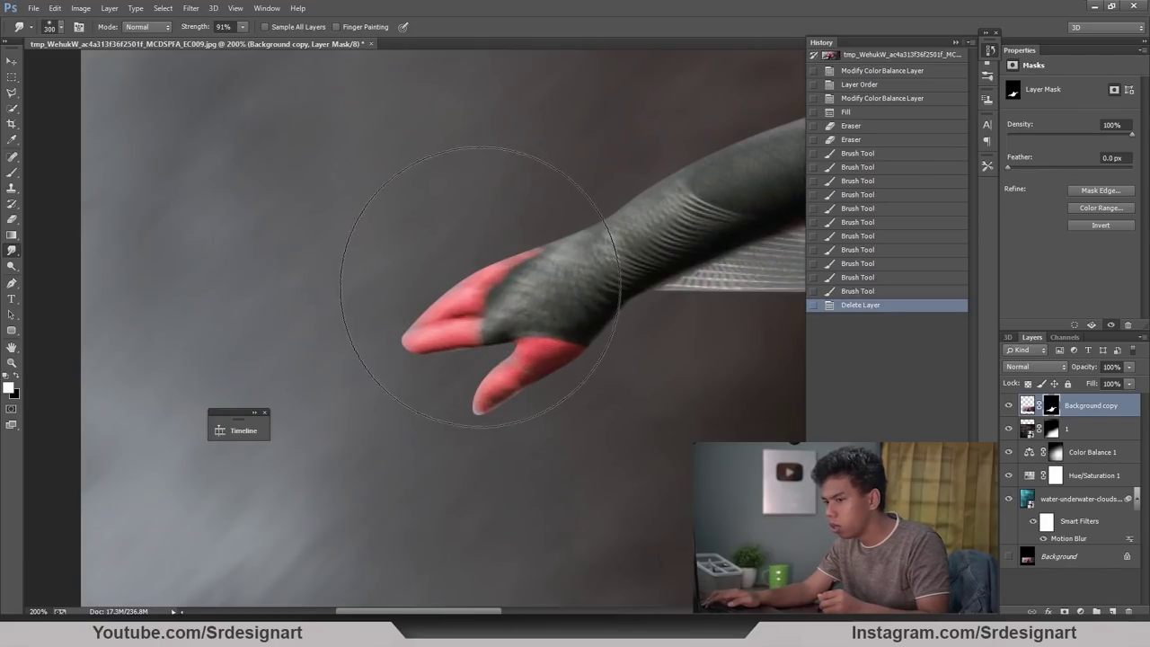
pyautogui.press(']')
pyautogui.rightClick(485, 270)
pyautogui.moveTo(447, 290); pyautogui.dragTo(453, 294)
pyautogui.hotkey('ctrl', 'z')
pyautogui.press(']')
pyautogui.press(']')
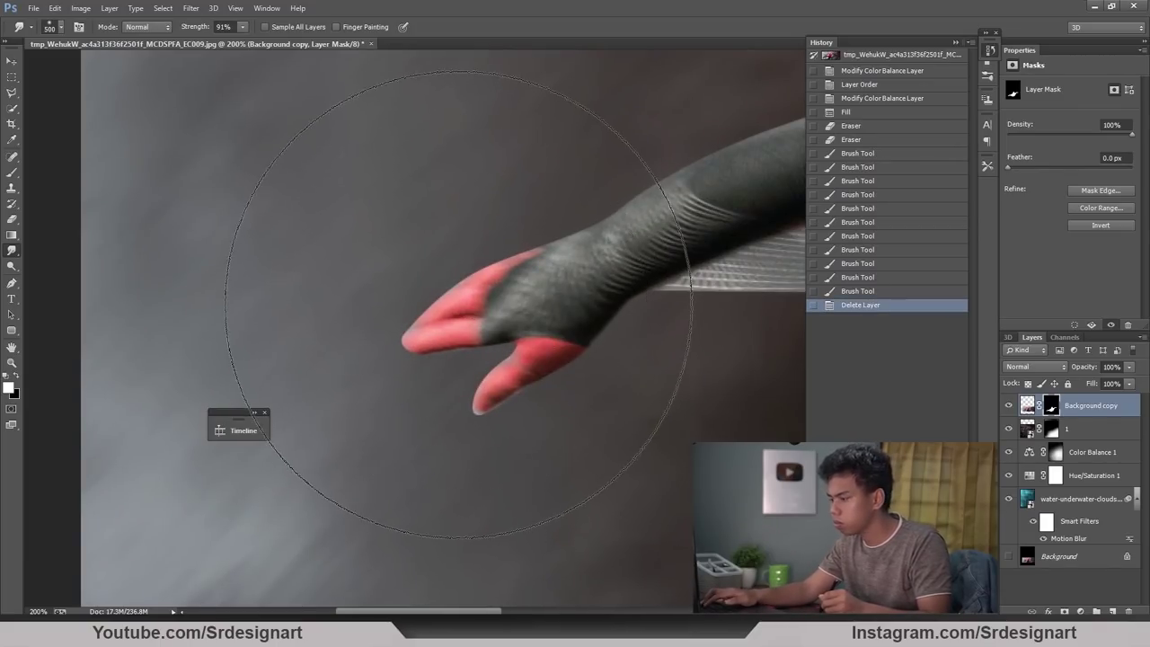
pyautogui.press('[')
pyautogui.press('[')
pyautogui.press('[')
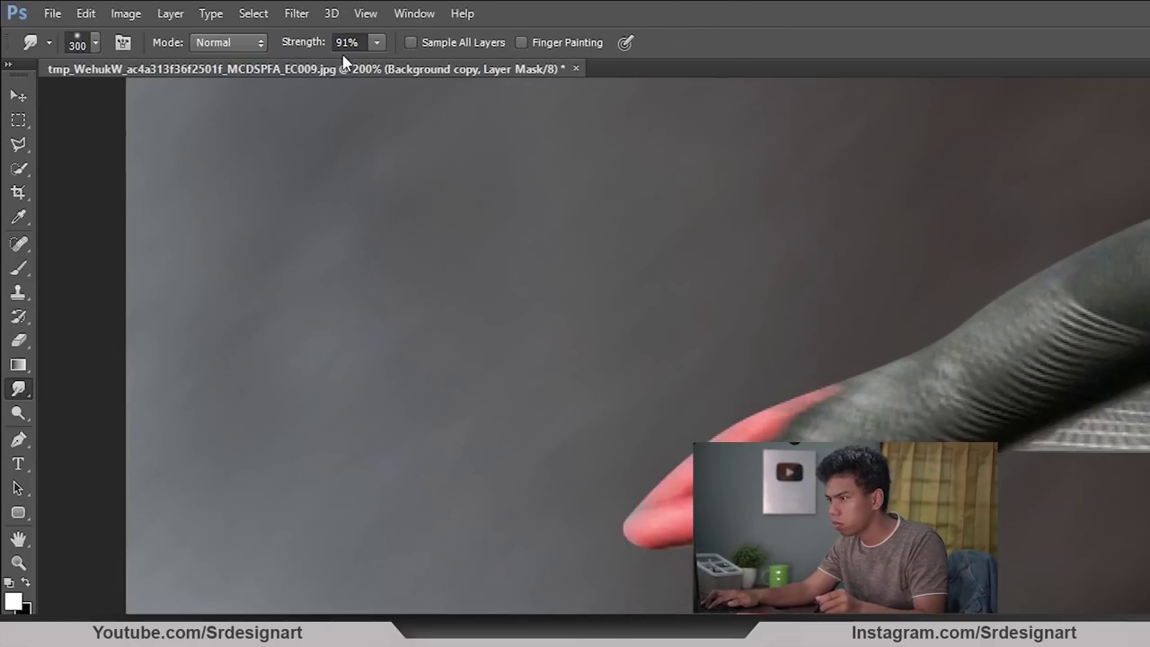
# Step: Set the Smudge strength to 26% and soften the hero mask's edge around the fingers and hand
pyautogui.moveTo(264, 63); pyautogui.dragTo(258, 64)
pyautogui.moveTo(696, 480); pyautogui.dragTo(689, 473)
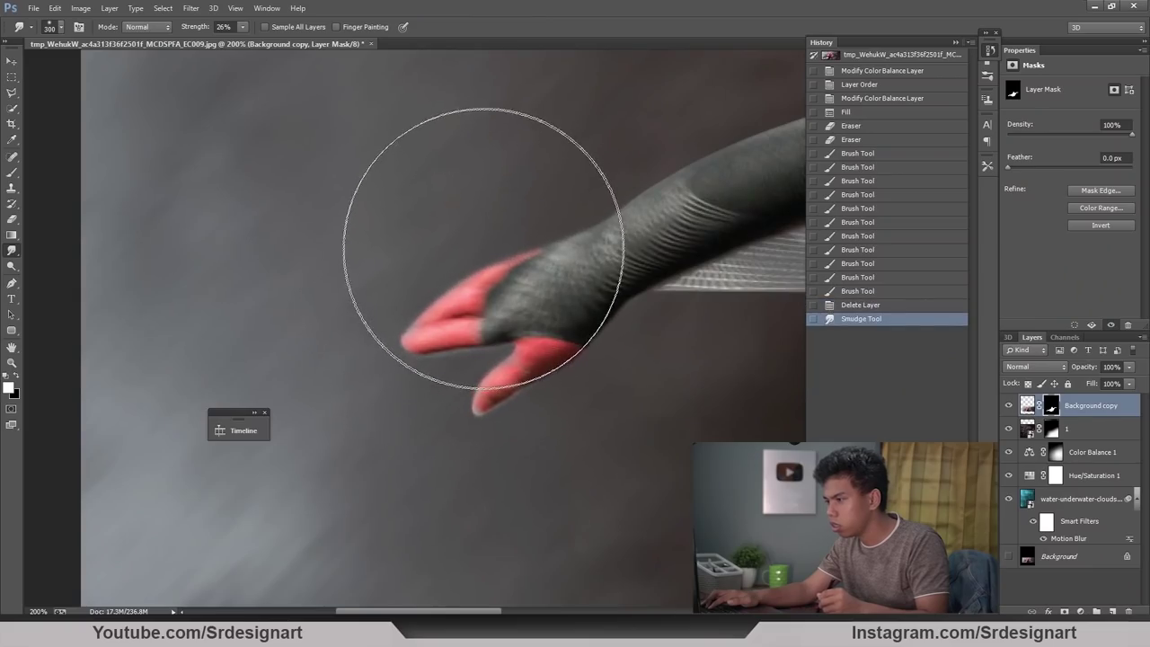
pyautogui.moveTo(483, 249); pyautogui.dragTo(470, 283)
# Step: Smudge the hero mask's edge along the same forearm, upper arm and underside of the web wing
pyautogui.hotkey('ctrl', '-')
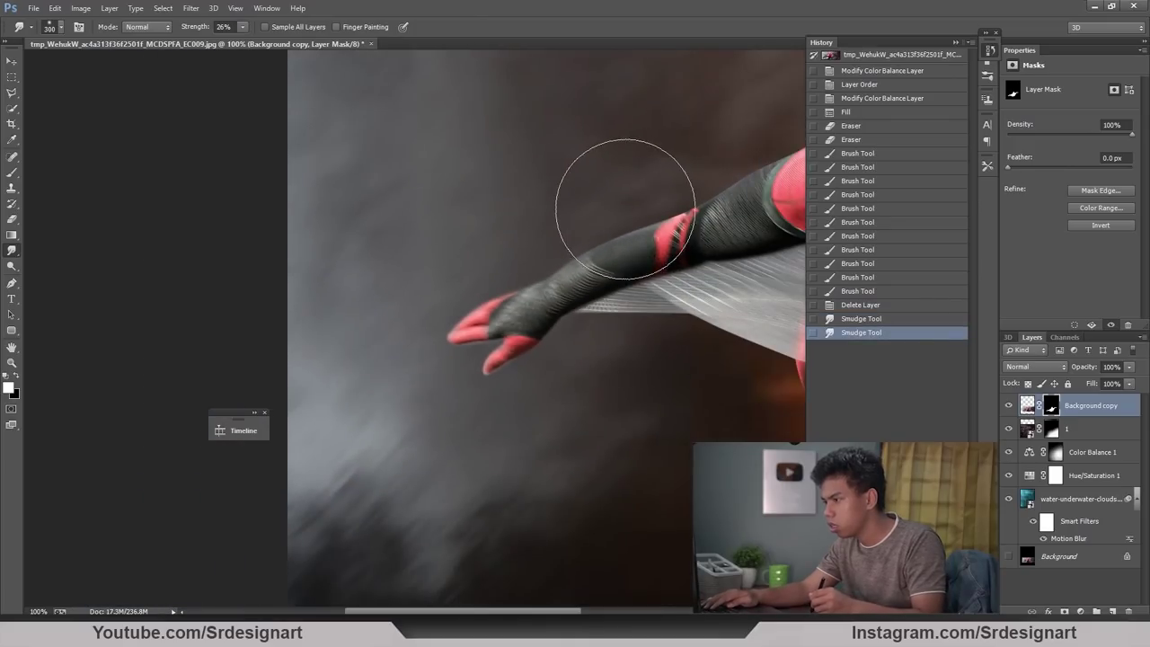
pyautogui.moveTo(626, 225); pyautogui.dragTo(719, 172)
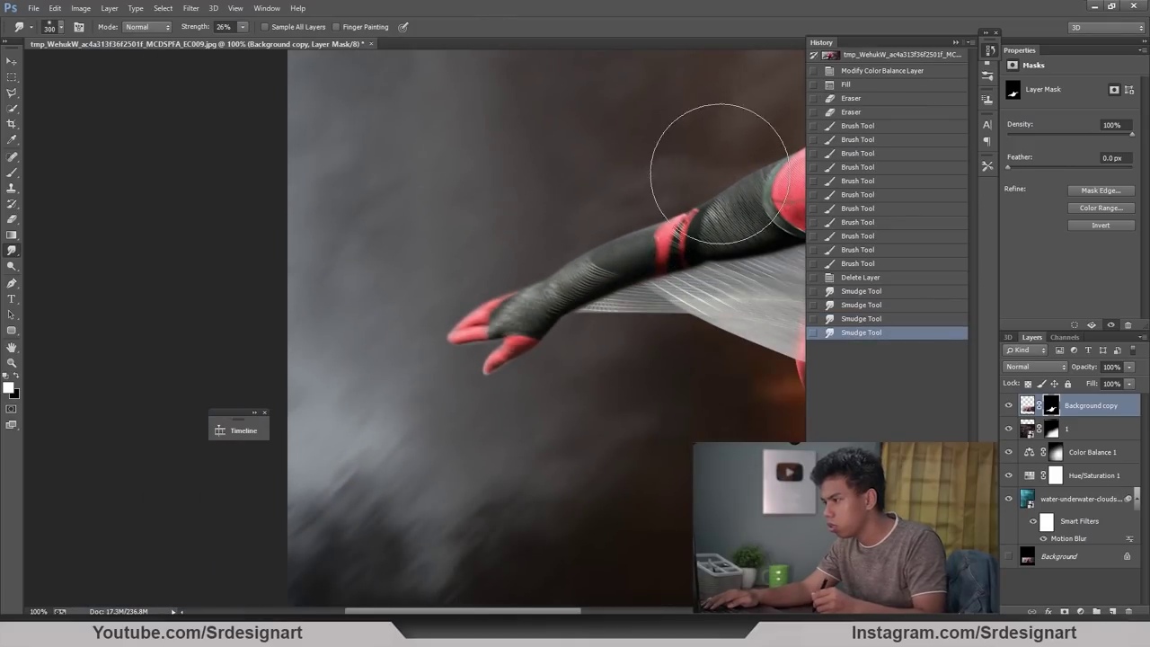
pyautogui.moveTo(616, 329); pyautogui.dragTo(604, 335)
pyautogui.moveTo(475, 613); pyautogui.dragTo(511, 613)
pyautogui.moveTo(342, 418); pyautogui.dragTo(306, 357)
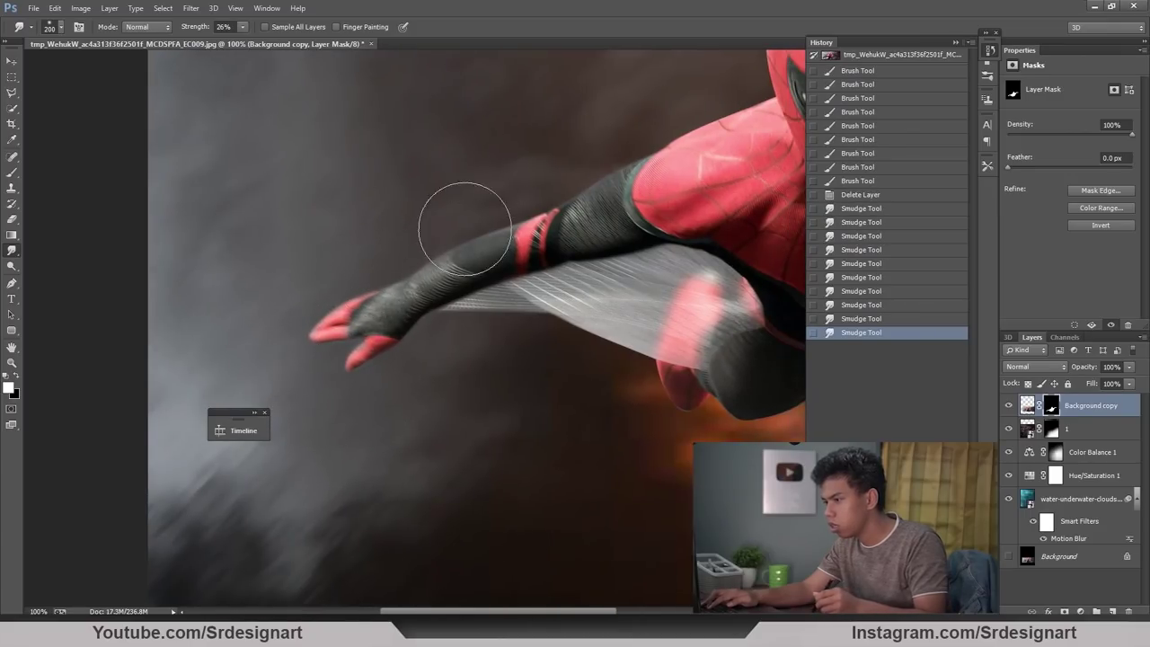
# Step: Enlarge the Smudge brush to 400 px and soften the hero mask's edges around the shoulder, head and lower body
pyautogui.press(']')
pyautogui.press(']')
pyautogui.press(']')
pyautogui.press(']')
pyautogui.press(']')
pyautogui.moveTo(699, 125)
pyautogui.mouseDown()
pyautogui.moveTo(657, 414)
pyautogui.moveTo(665, 437)
pyautogui.mouseUp()
pyautogui.hotkey('ctrl', '-')
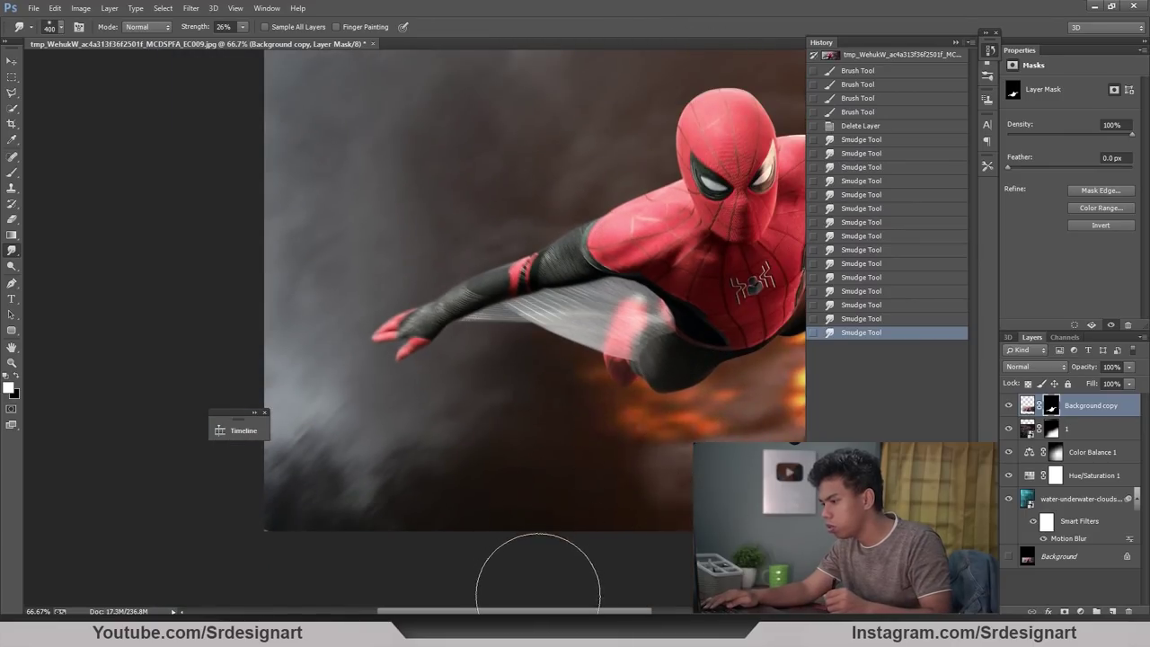
pyautogui.moveTo(665, 387); pyautogui.dragTo(409, 386)
pyautogui.hotkey('ctrl', '+')
pyautogui.moveTo(647, 362); pyautogui.dragTo(629, 342)
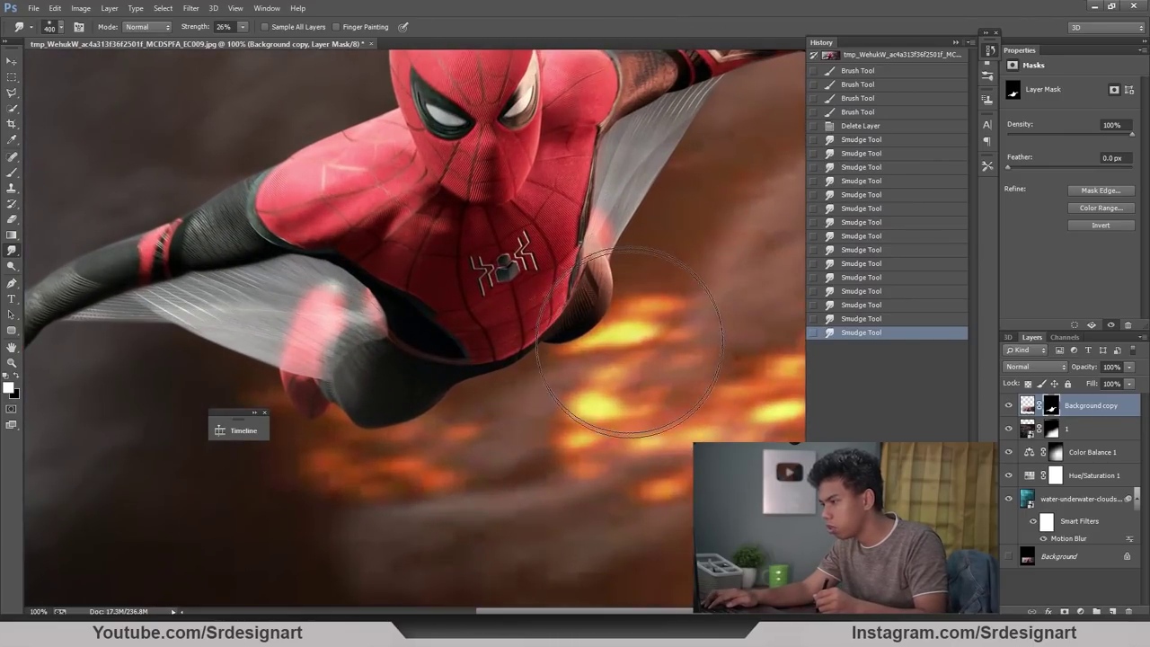
# Step: Soften the hero mask's edge around the outstretched hand and arm on the fire side, the shoulder and the head
pyautogui.hotkey('ctrl', '-')
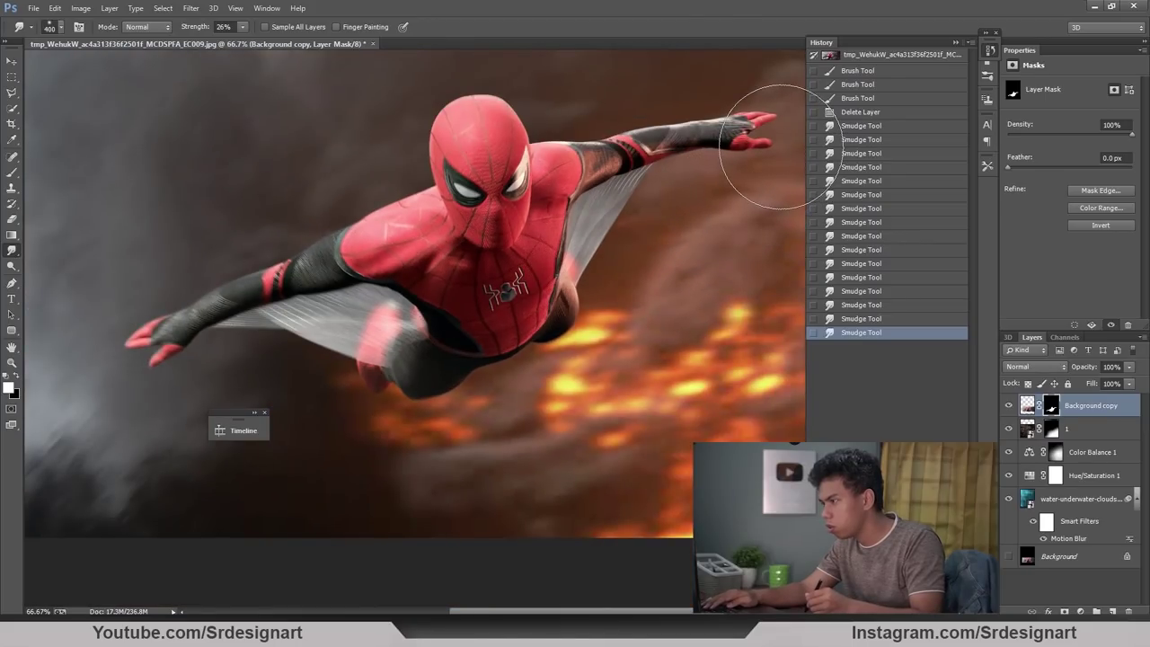
pyautogui.moveTo(781, 146); pyautogui.dragTo(715, 163)
pyautogui.moveTo(625, 115); pyautogui.dragTo(537, 122)
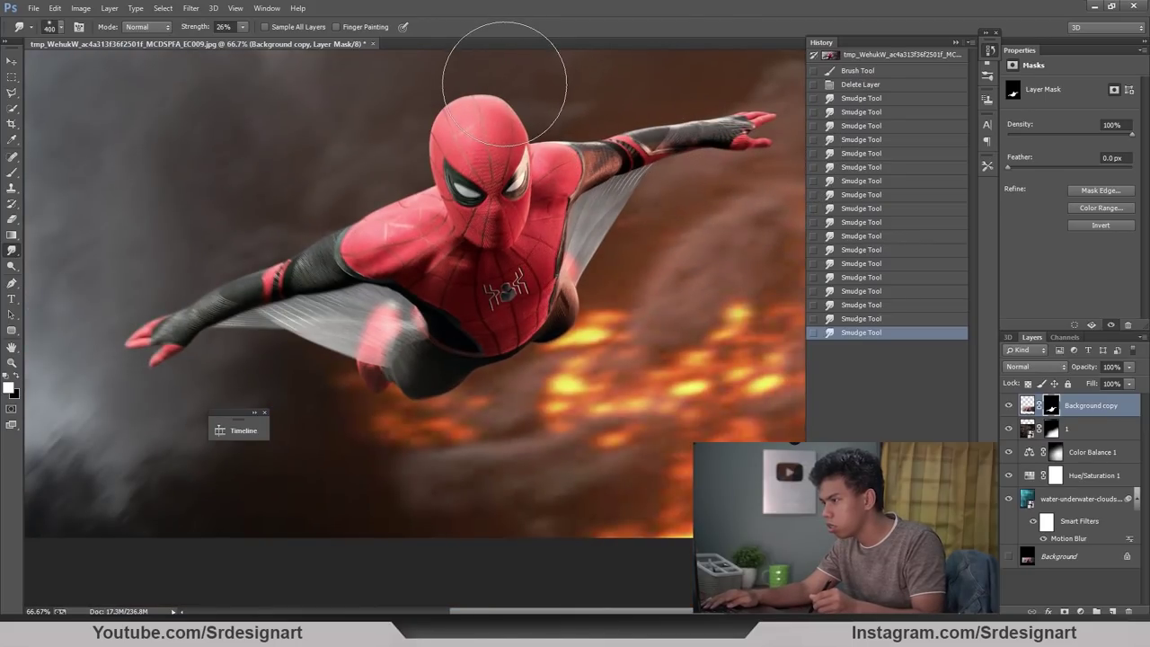
pyautogui.hotkey('ctrl', '-')
pyautogui.hotkey('ctrl', '-')
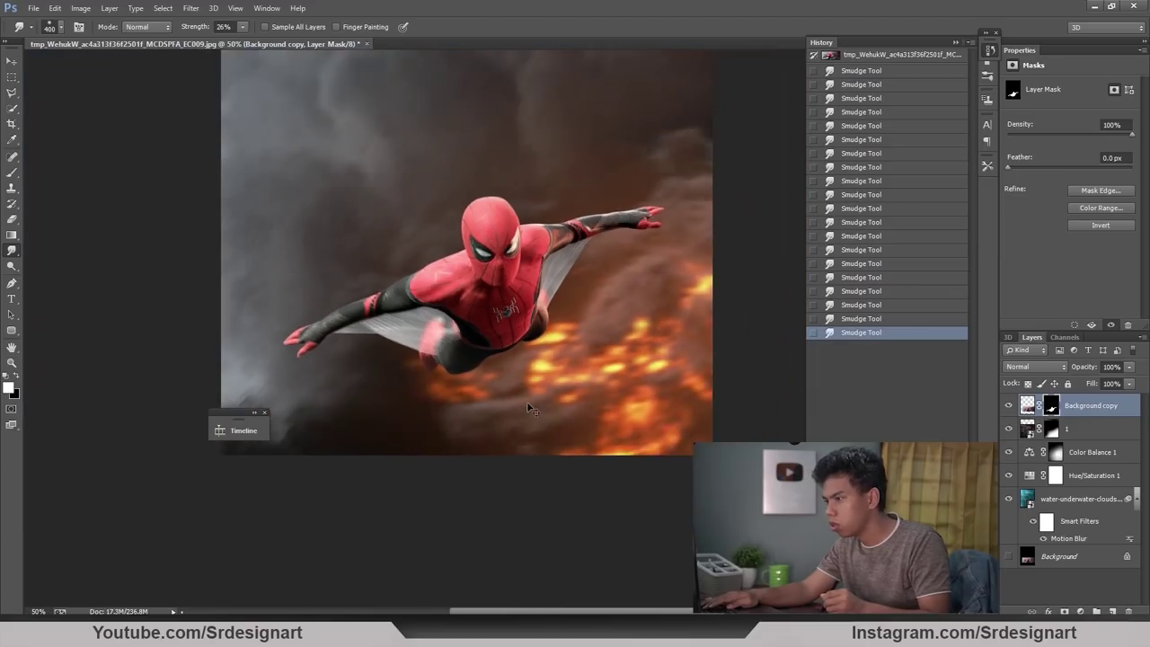
pyautogui.click(584, 468)
# Step: Add a Color Balance adjustment clipped to the hero layer and set its shadows to Cyan–Red +42
pyautogui.press('h')
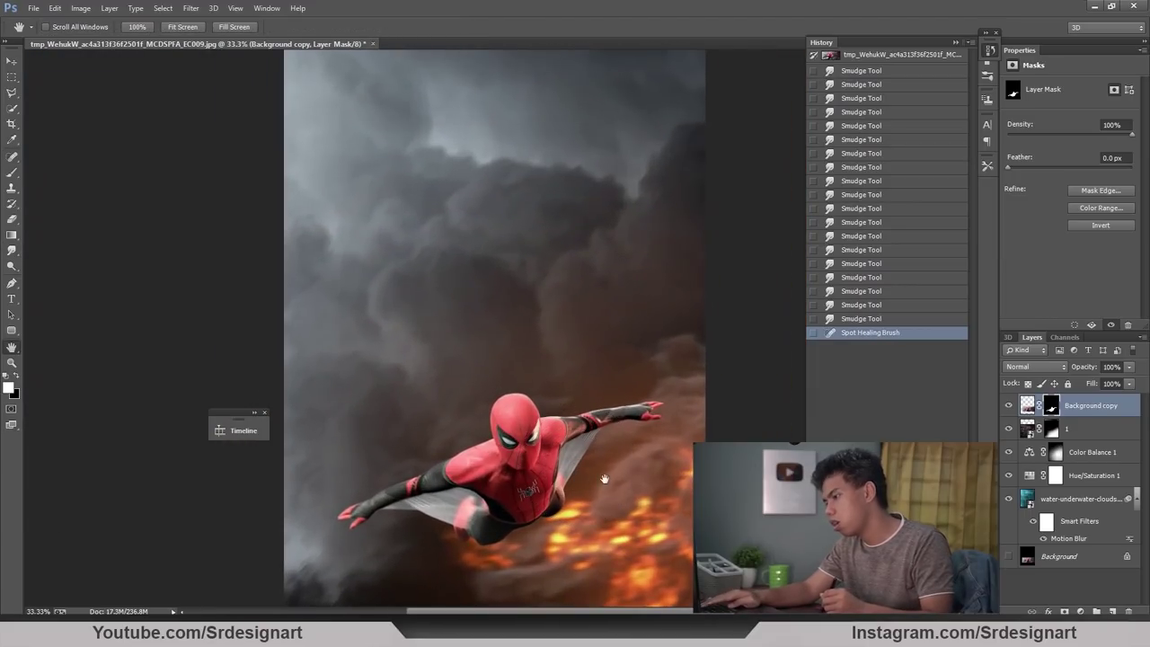
pyautogui.moveTo(640, 495); pyautogui.dragTo(577, 314)
pyautogui.hotkey('ctrl', '+')
pyautogui.hotkey('ctrl', '+')
pyautogui.hotkey('ctrl', '+')
pyautogui.hotkey('ctrl', '+')
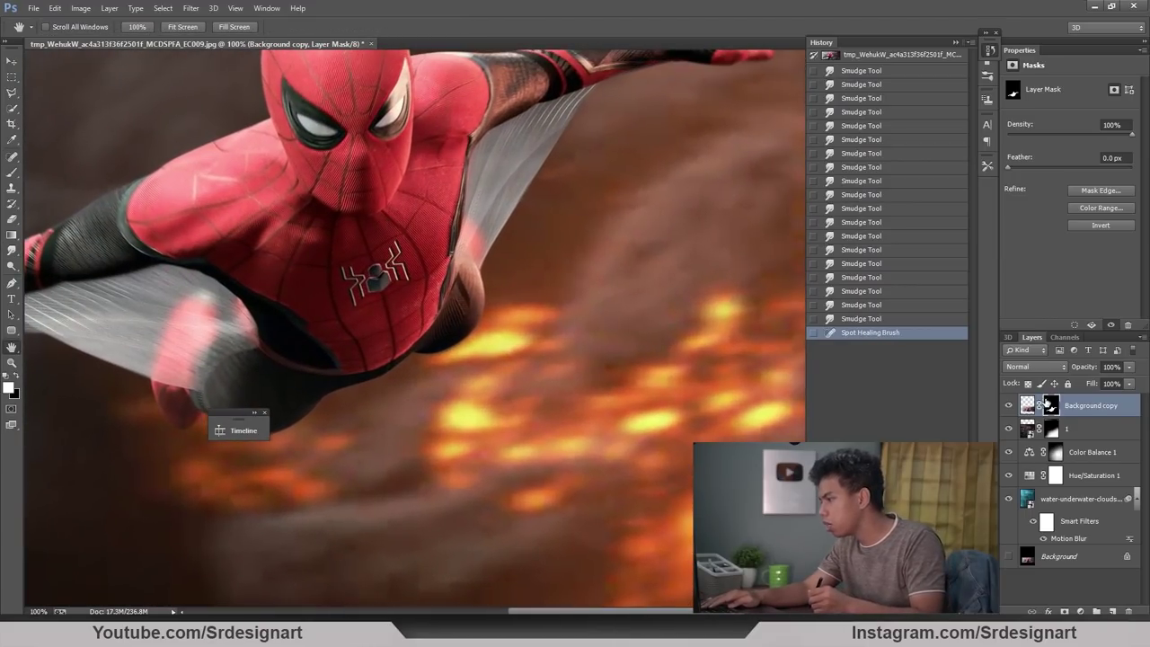
pyautogui.click(1080, 612)
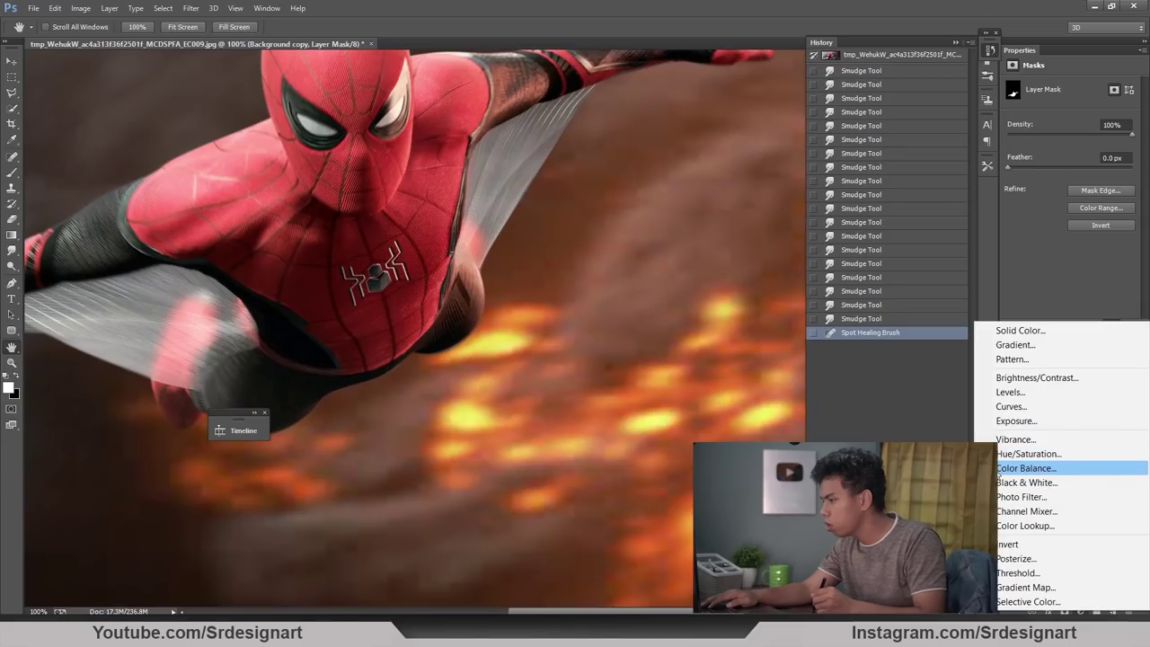
pyautogui.click(1005, 468)
pyautogui.click(1056, 89)
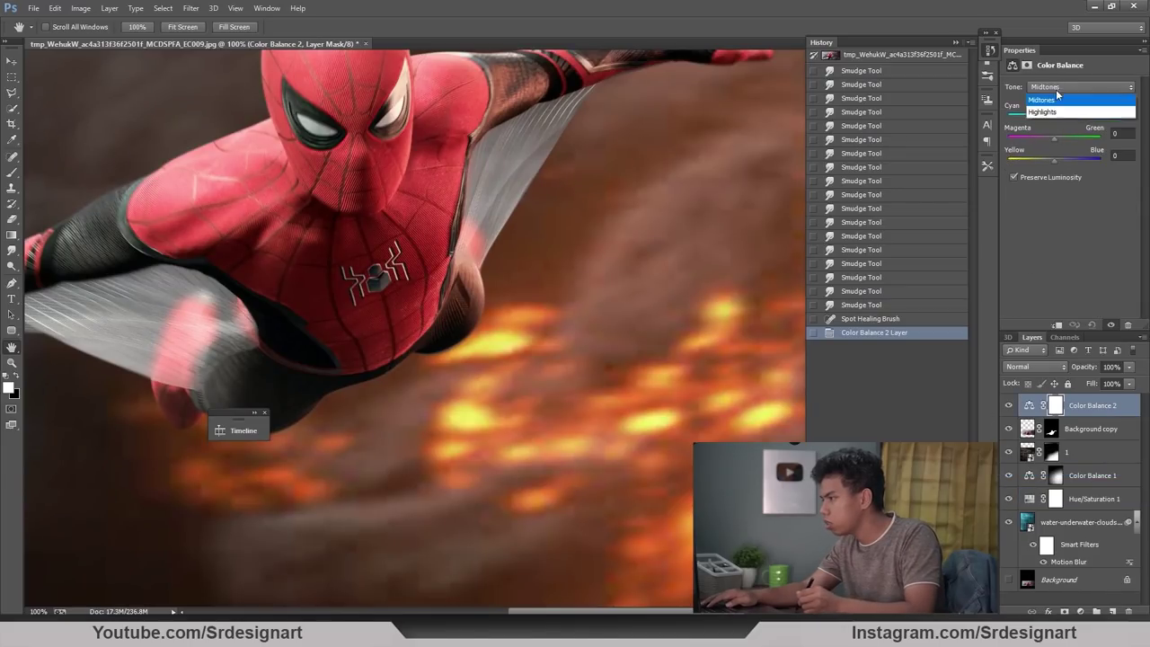
pyautogui.click(1061, 101)
pyautogui.moveTo(1053, 116); pyautogui.dragTo(1075, 117)
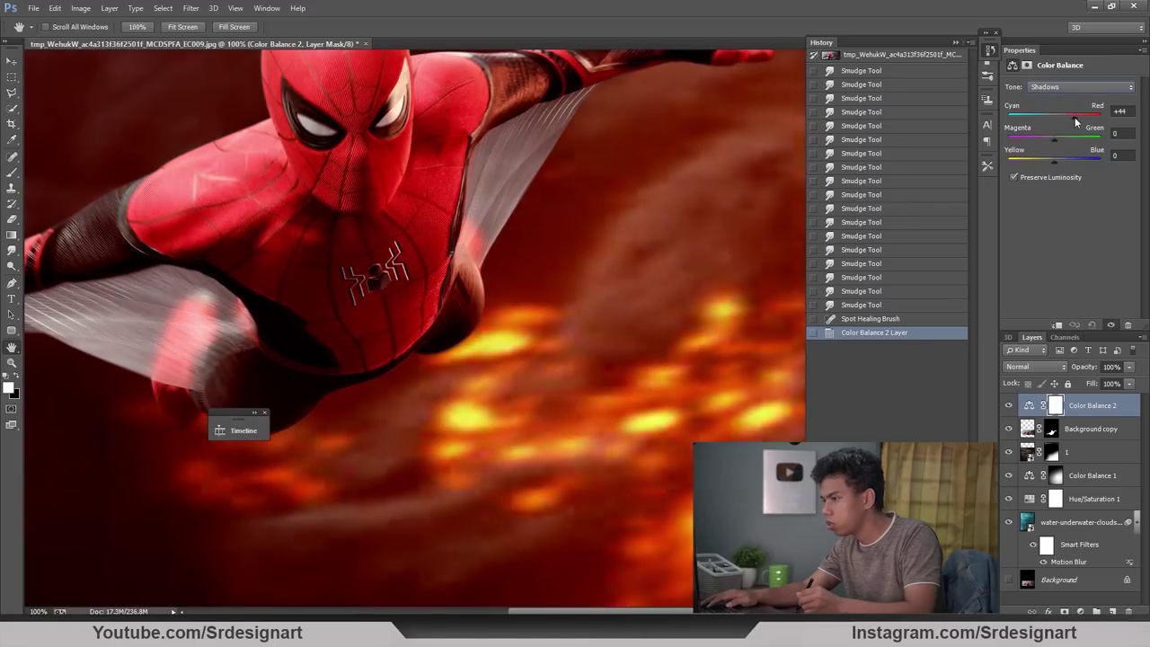
pyautogui.rightClick(1093, 406)
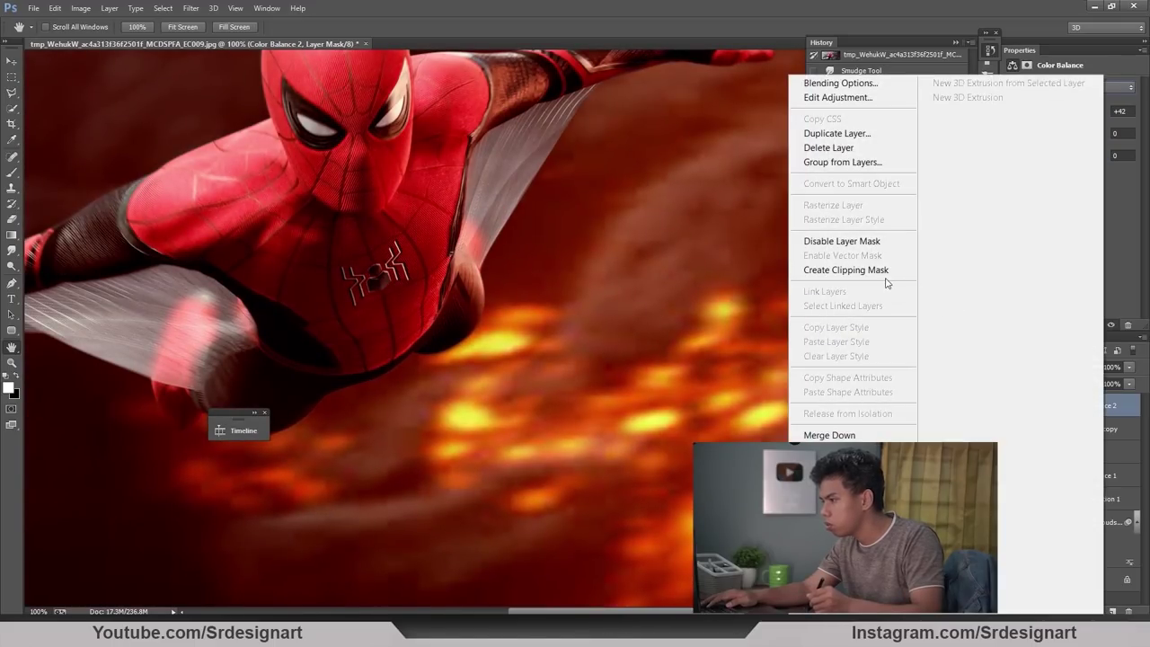
pyautogui.click(886, 276)
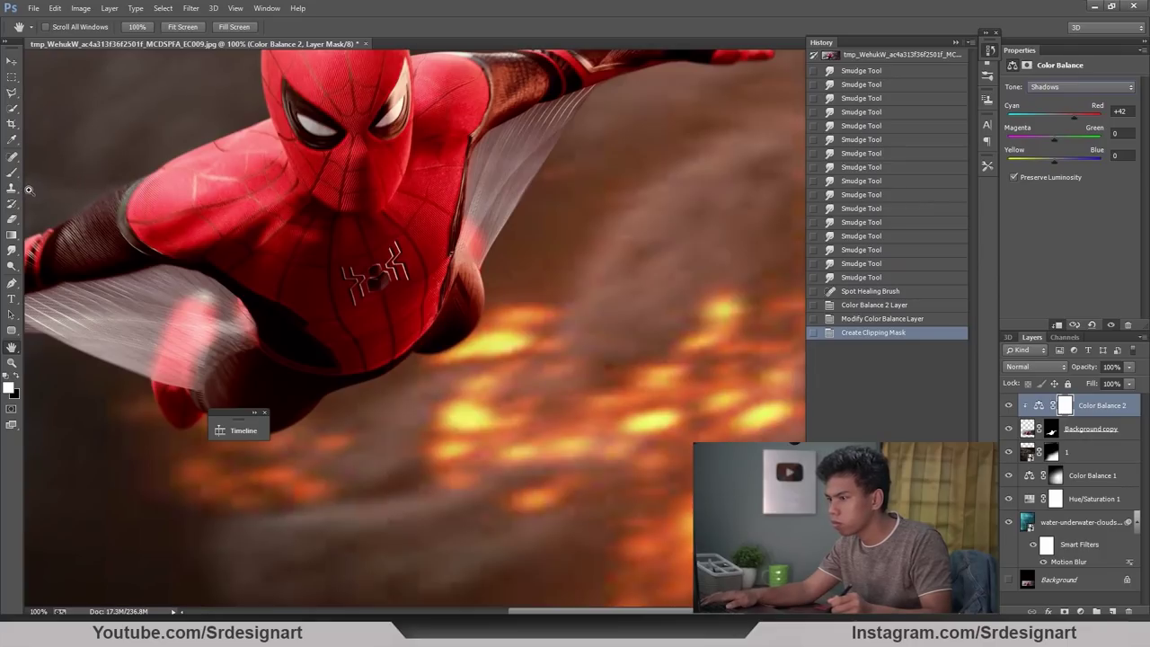
# Step: Fill the mask of the hero's clipped Color Balance adjustment with black and enlarge the soft brush for painting on it
pyautogui.click(12, 174)
pyautogui.hotkey('ctrl', 'BackSpace')
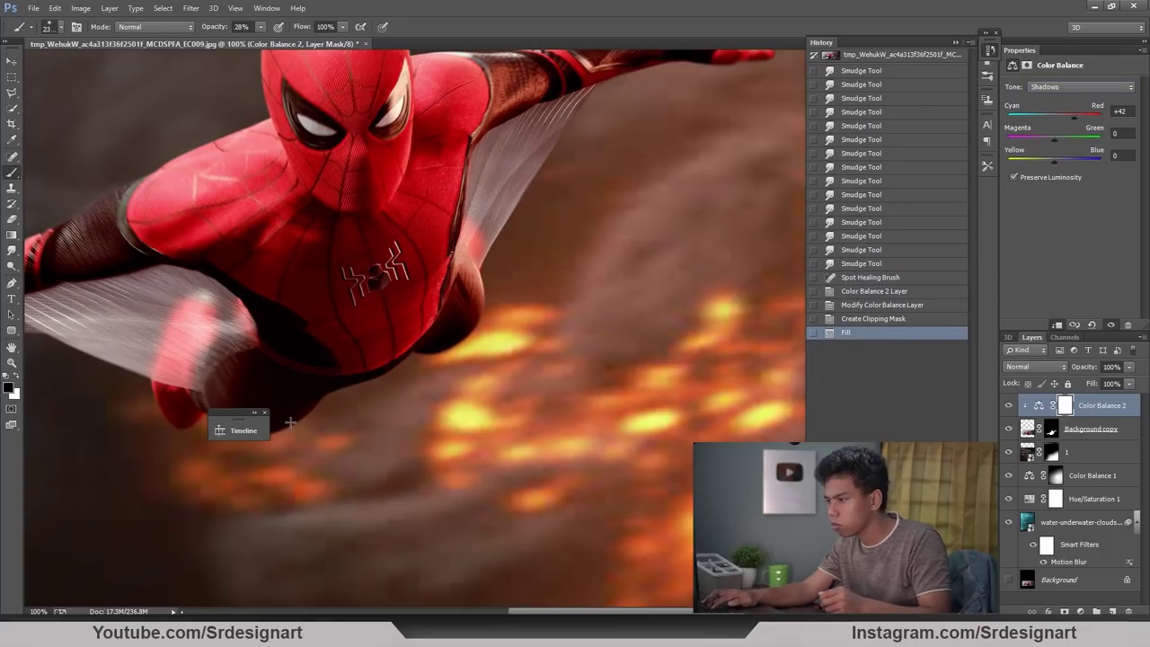
pyautogui.press(']')
pyautogui.rightClick(513, 277)
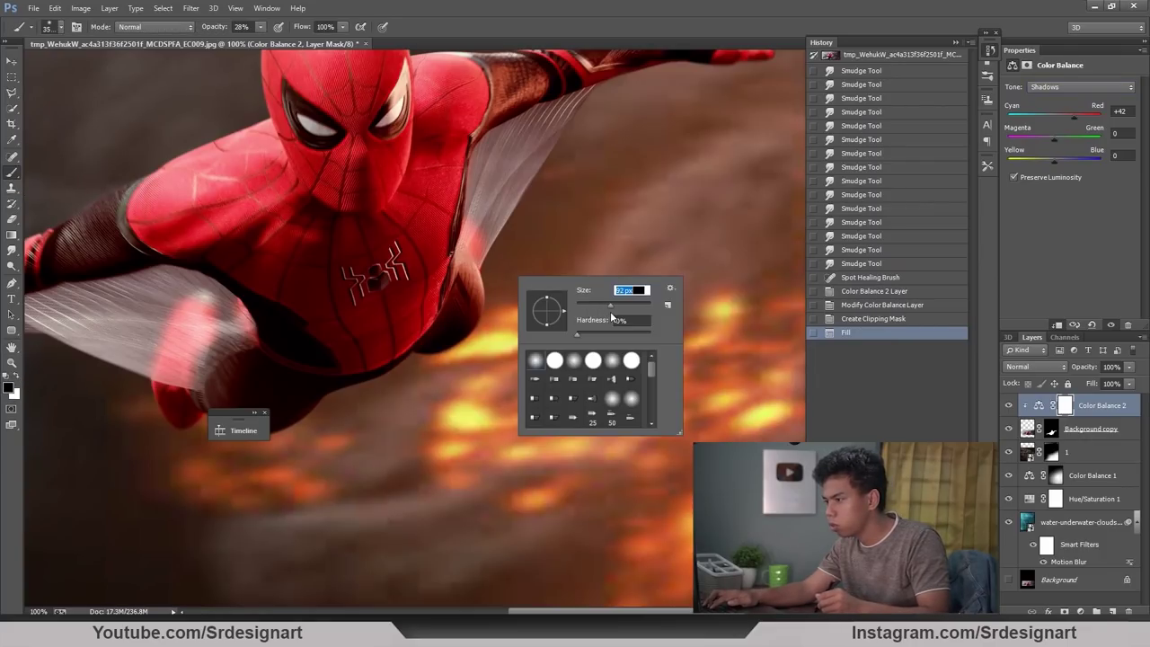
pyautogui.moveTo(611, 311); pyautogui.dragTo(612, 311)
pyautogui.click(488, 288)
pyautogui.hotkey('ctrl', 'BackSpace')
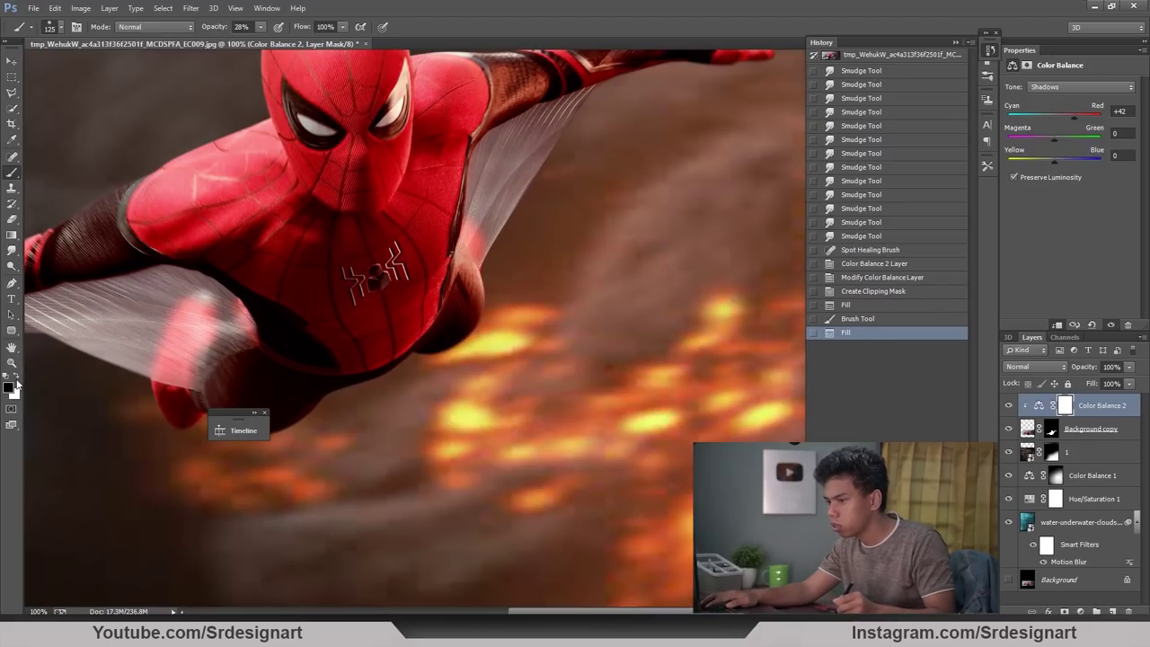
pyautogui.press('x')
pyautogui.hotkey('ctrl', 'BackSpace')
# Step: Paint white on the Color Balance mask over the hero's side and hip facing the fire
pyautogui.click(498, 262)
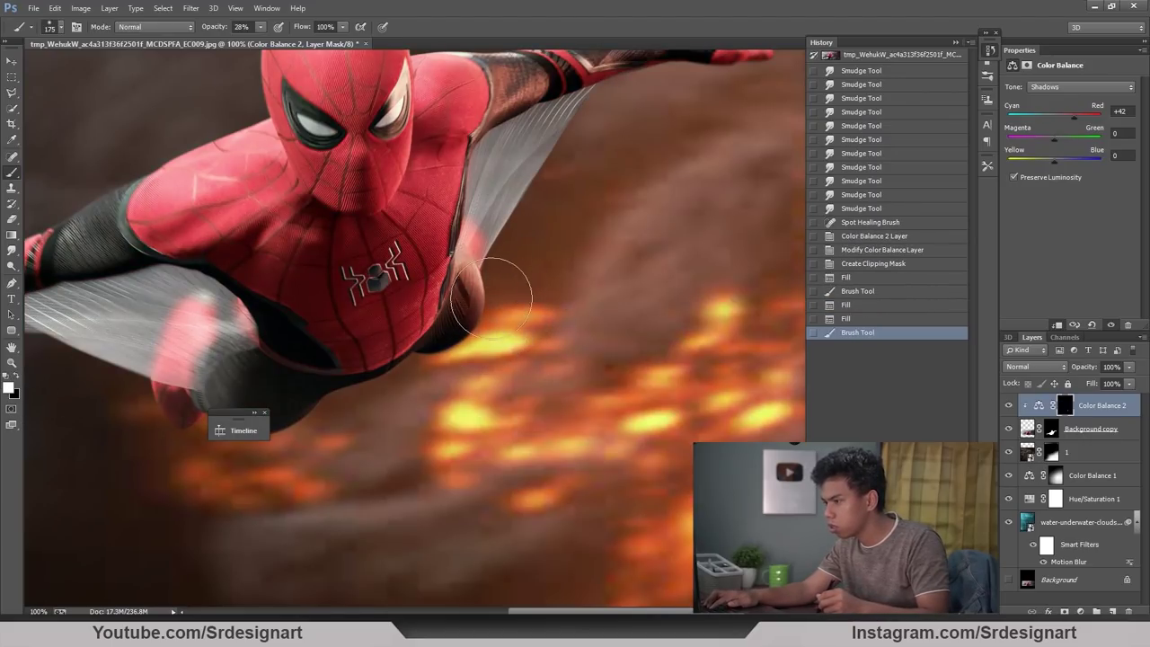
pyautogui.click(492, 296)
pyautogui.click(486, 294)
pyautogui.click(457, 280)
pyautogui.click(443, 327)
pyautogui.click(440, 330)
# Step: Enlarge the brush to 300 px and paint the tint onto the hero's outstretched hand, arm and flank on the fire side
pyautogui.hotkey('ctrl', '-')
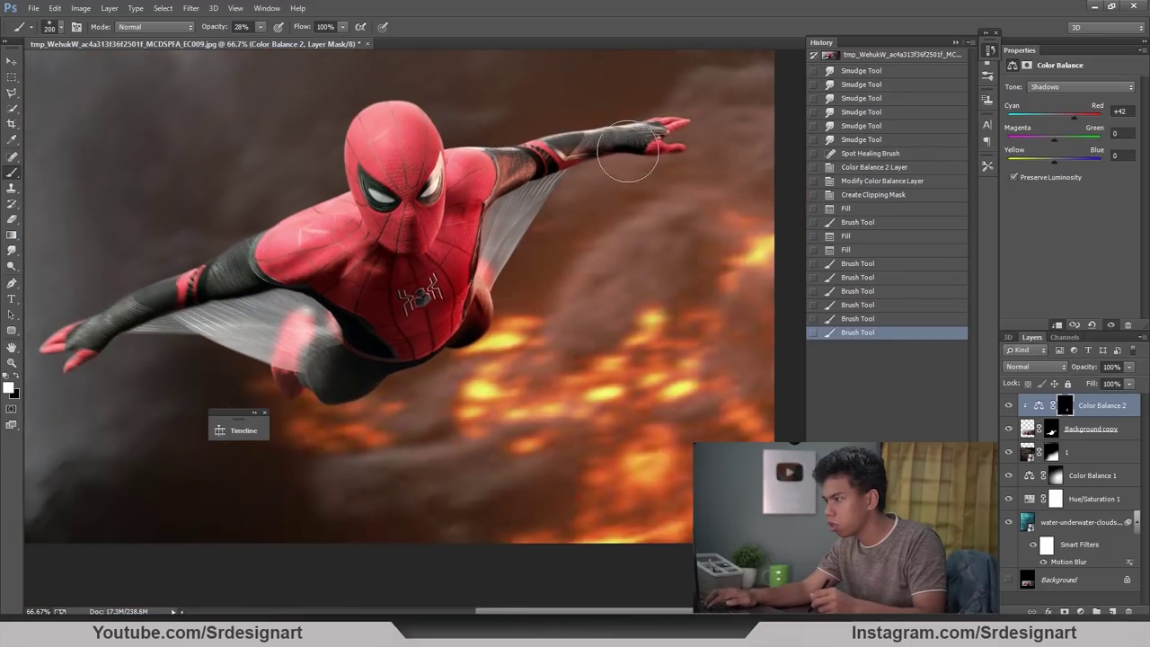
pyautogui.press(']')
pyautogui.press(']')
pyautogui.press(']')
pyautogui.click(664, 150)
pyautogui.click(568, 197)
pyautogui.click(494, 301)
pyautogui.click(517, 316)
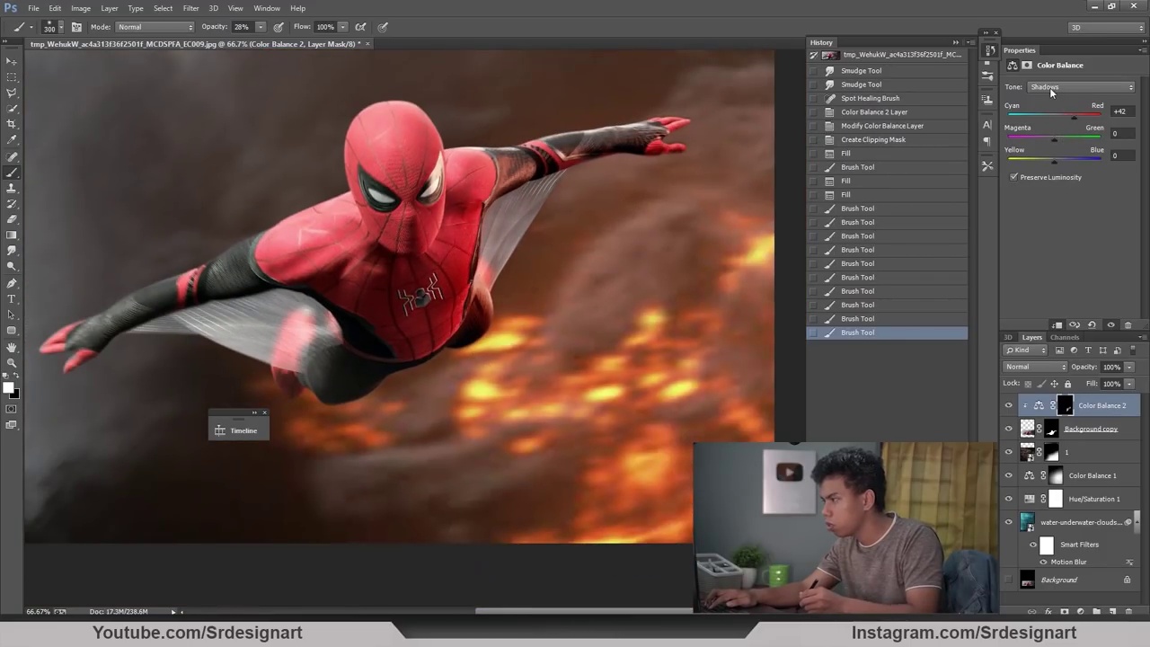
# Step: Paint more tint on the hero's fire-side flank and set the Color Balance midtones to Cyan–Red +59
pyautogui.click(1051, 87)
pyautogui.click(1047, 106)
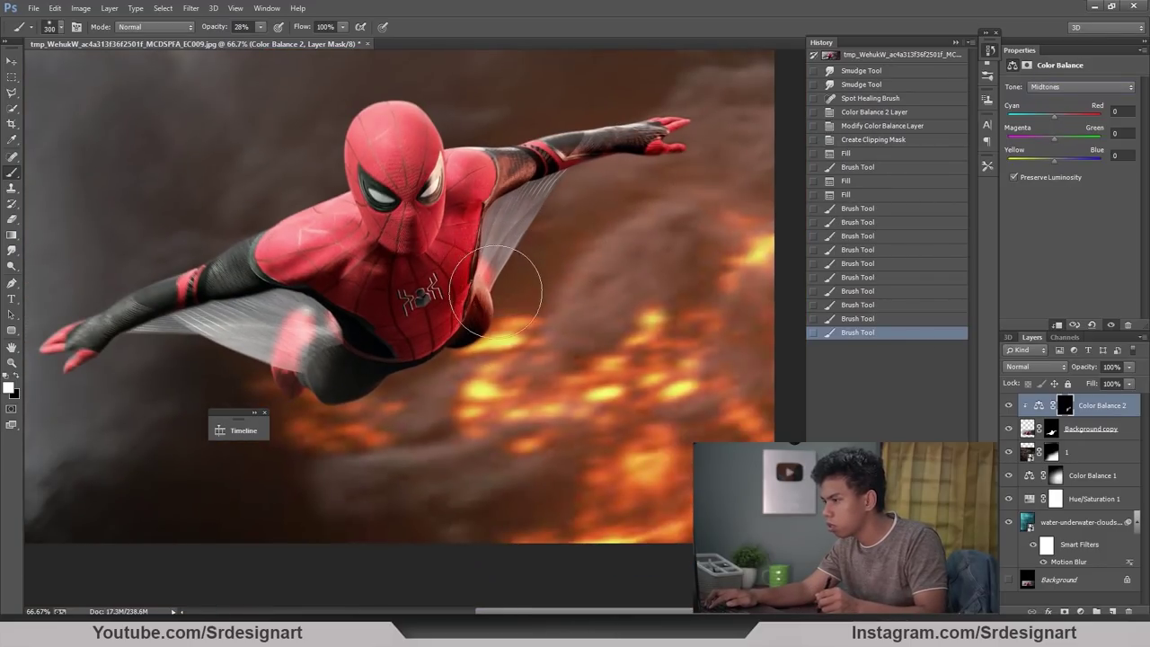
pyautogui.click(496, 292)
pyautogui.click(474, 326)
pyautogui.click(492, 361)
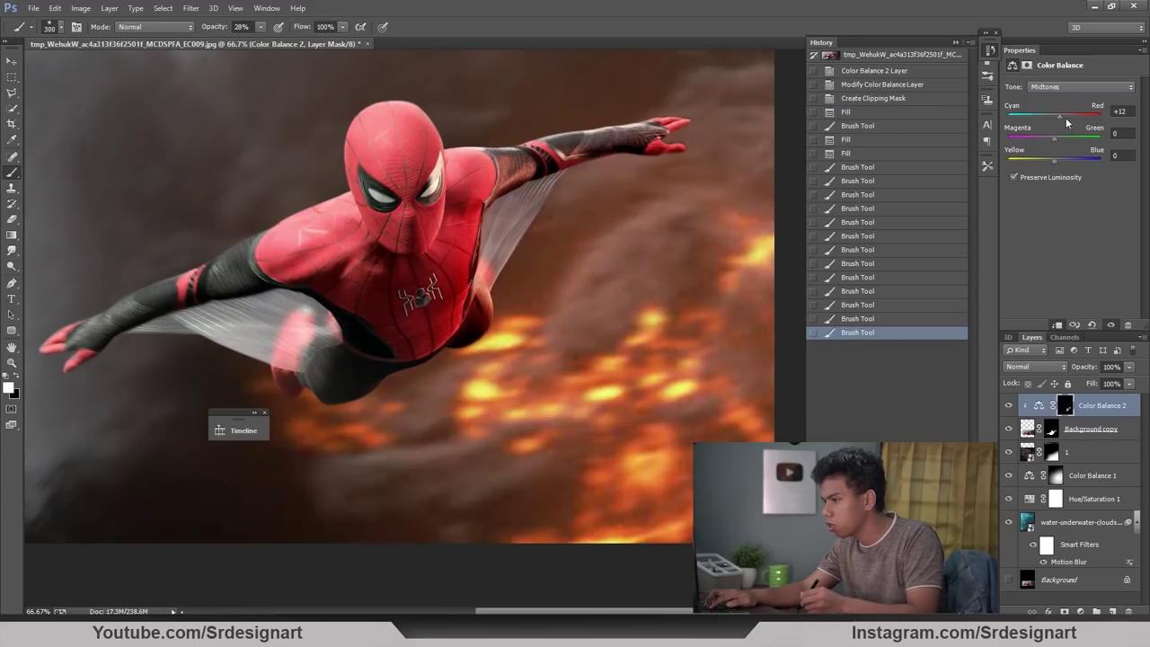
pyautogui.moveTo(1082, 123); pyautogui.dragTo(1083, 118)
# Step: Paint the red tint over the fire-side web wing and the hero's lower body, enlarging the brush up to 600 px
pyautogui.press(']')
pyautogui.click(517, 237)
pyautogui.click(518, 260)
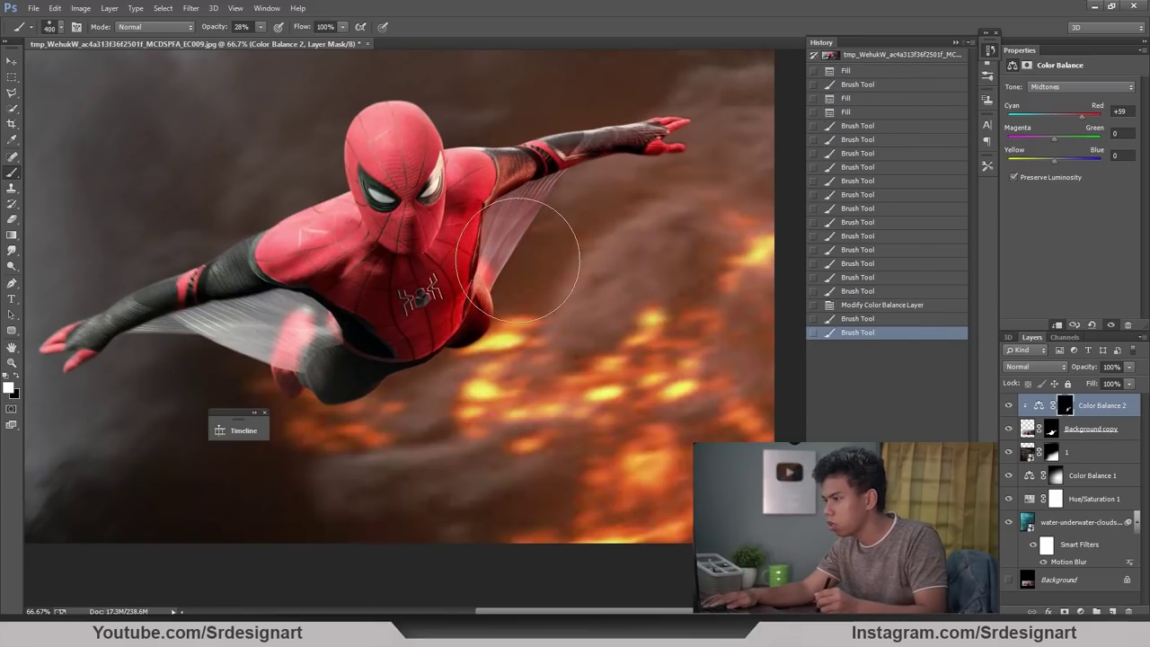
pyautogui.hotkey('ctrl', '-')
pyautogui.press(']')
pyautogui.click(436, 369)
pyautogui.press(']')
pyautogui.click(378, 399)
pyautogui.click(346, 390)
pyautogui.click(447, 401)
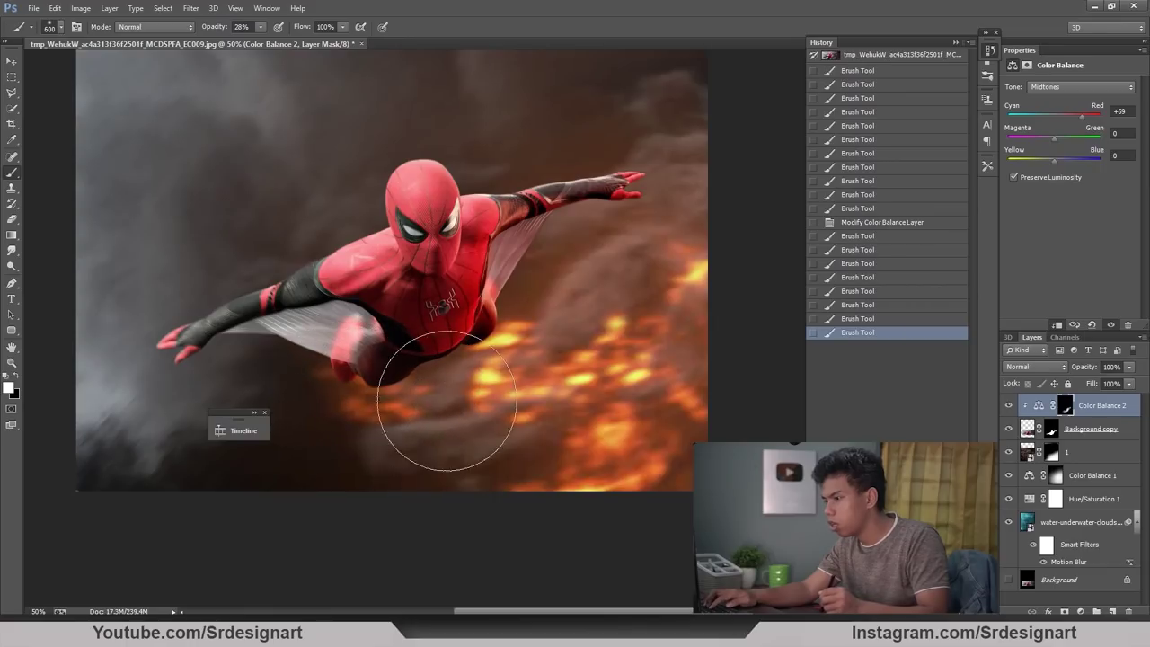
# Step: Paint the tint with the 600 px brush around the fire-side arm and across the hero's chest and web wing
pyautogui.click(569, 342)
pyautogui.click(630, 238)
pyautogui.hotkey('ctrl', '-')
pyautogui.click(552, 277)
pyautogui.click(468, 324)
pyautogui.click(501, 301)
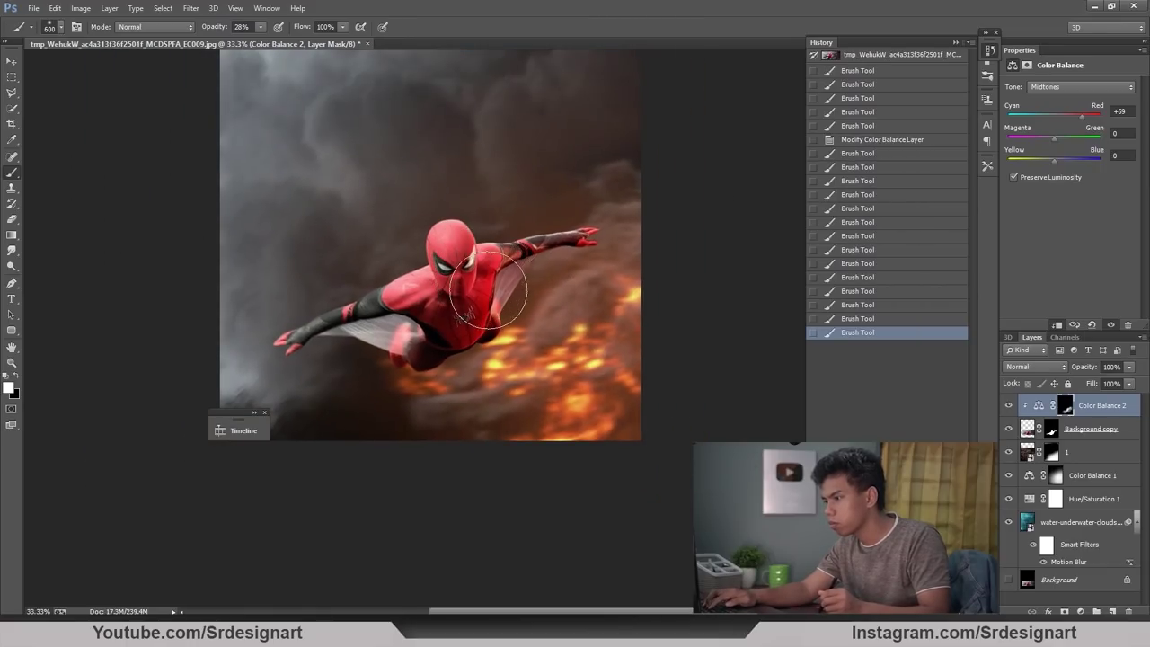
# Step: Examine the whole composite to judge the hero's tint and position against the clouds and fire
pyautogui.hotkey('ctrl', '-')
pyautogui.hotkey('ctrl', '+')
pyautogui.press('space')
pyautogui.moveTo(629, 431); pyautogui.dragTo(598, 335)
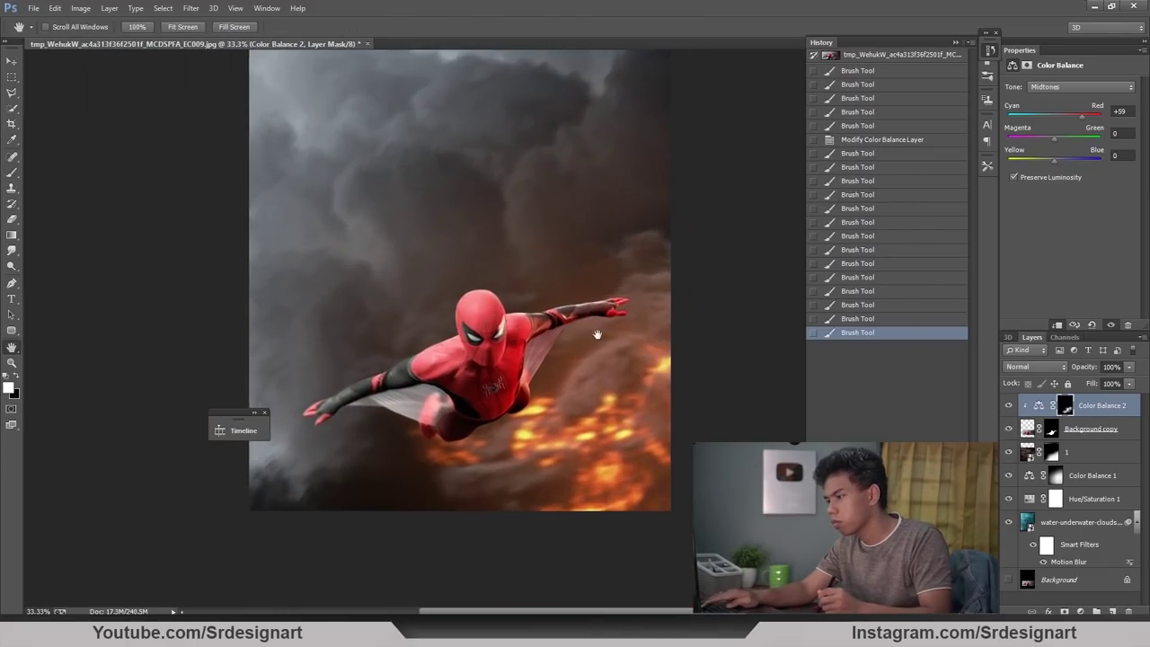
pyautogui.moveTo(602, 380); pyautogui.dragTo(606, 485)
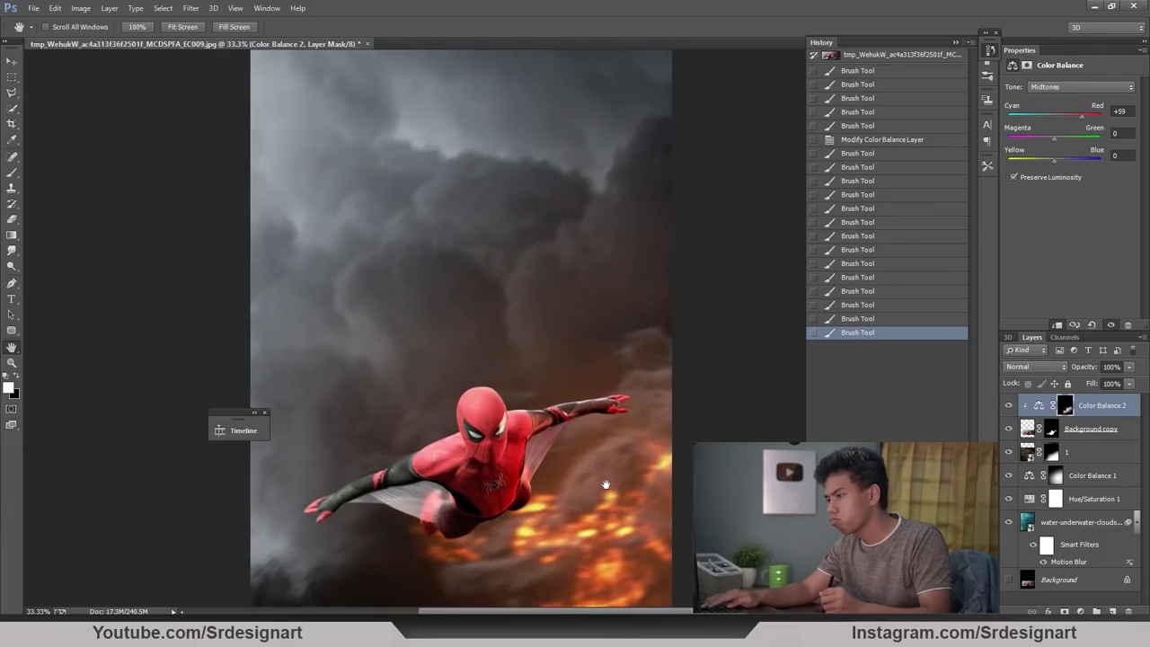
pyautogui.hotkey('ctrl', '-')
pyautogui.hotkey('ctrl', '+')
pyautogui.moveTo(570, 438); pyautogui.dragTo(598, 394)
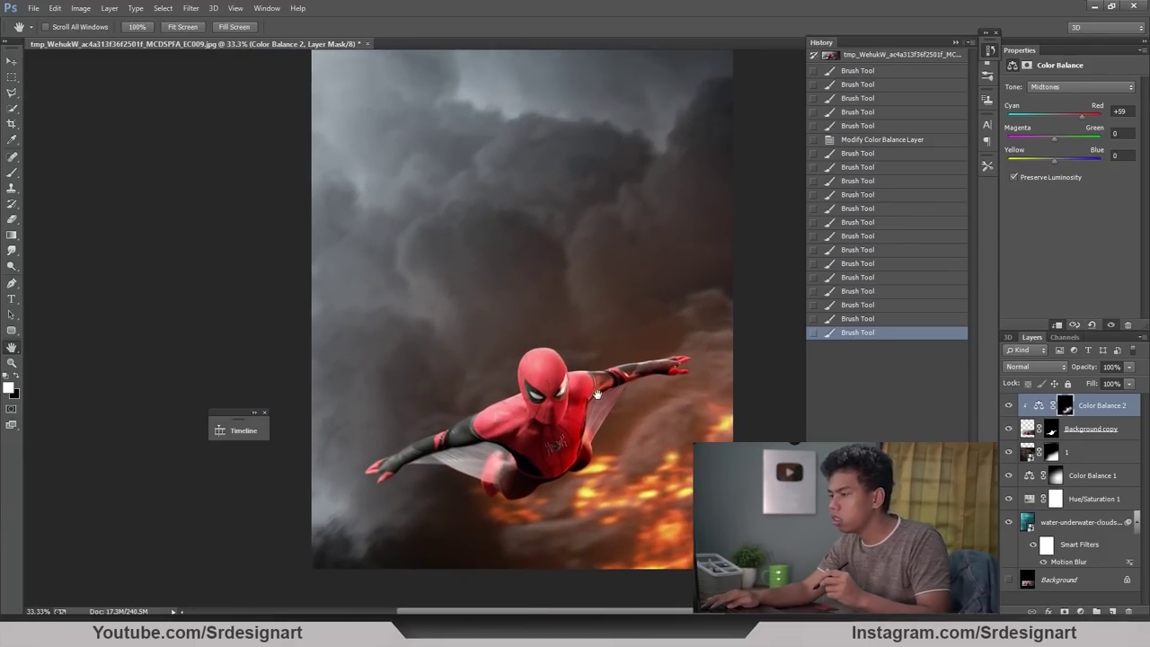
pyautogui.moveTo(477, 340)
pyautogui.mouseDown()
pyautogui.moveTo(452, 311)
pyautogui.moveTo(474, 345)
pyautogui.mouseUp()
# Step: Rotate the hero layer together with its Color Balance adjustment about 11.7° clockwise and shift them toward the fire
pyautogui.keyDown('ctrl'); pyautogui.click(1092, 429); pyautogui.keyUp('ctrl')
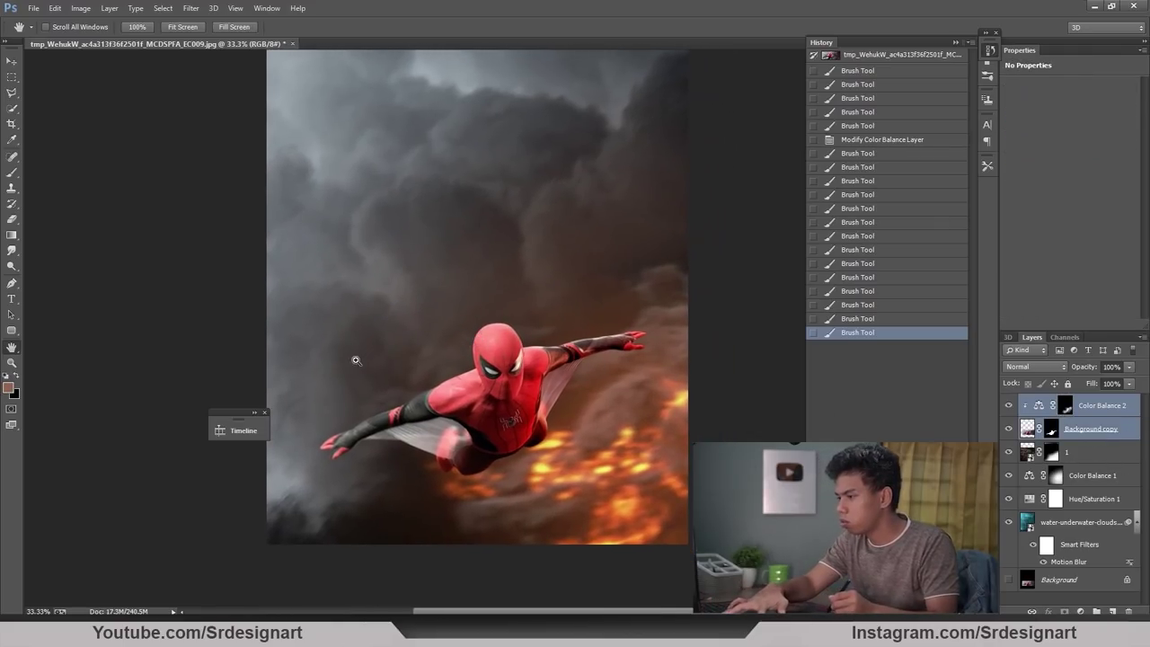
pyautogui.hotkey('ctrl', 't')
pyautogui.moveTo(154, 308); pyautogui.dragTo(242, 331)
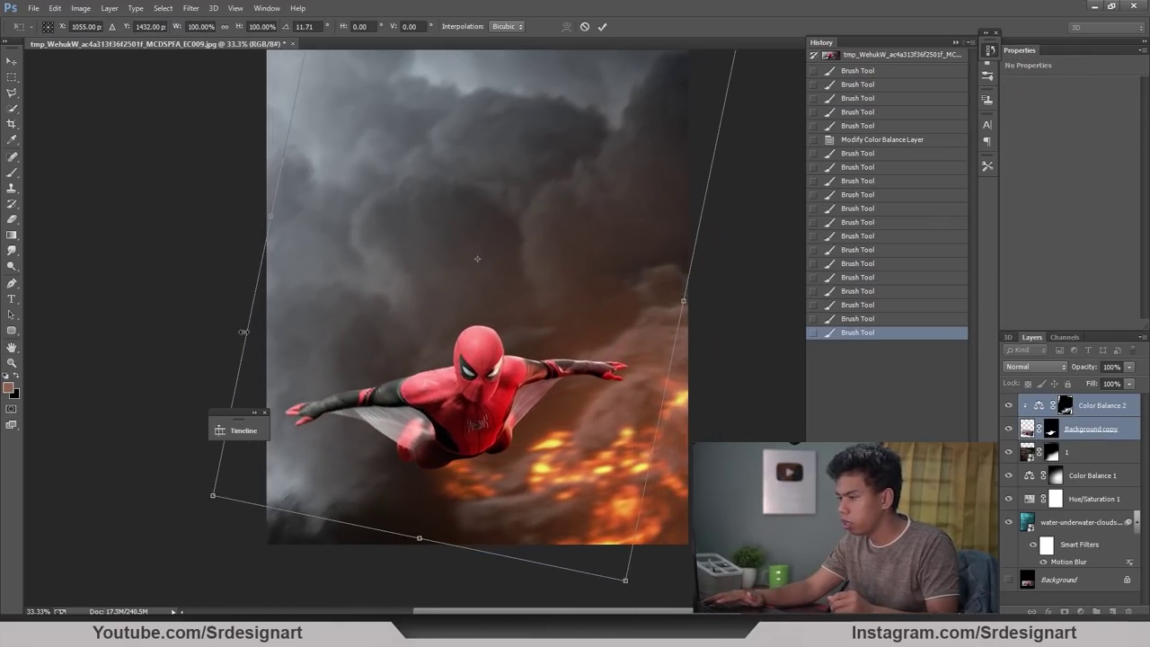
pyautogui.moveTo(295, 366); pyautogui.dragTo(333, 381)
pyautogui.press('Return')
# Step: Move the hero and its Color Balance adjustment slightly back toward the horizontal centre of the poster
pyautogui.hotkey('ctrl', '-')
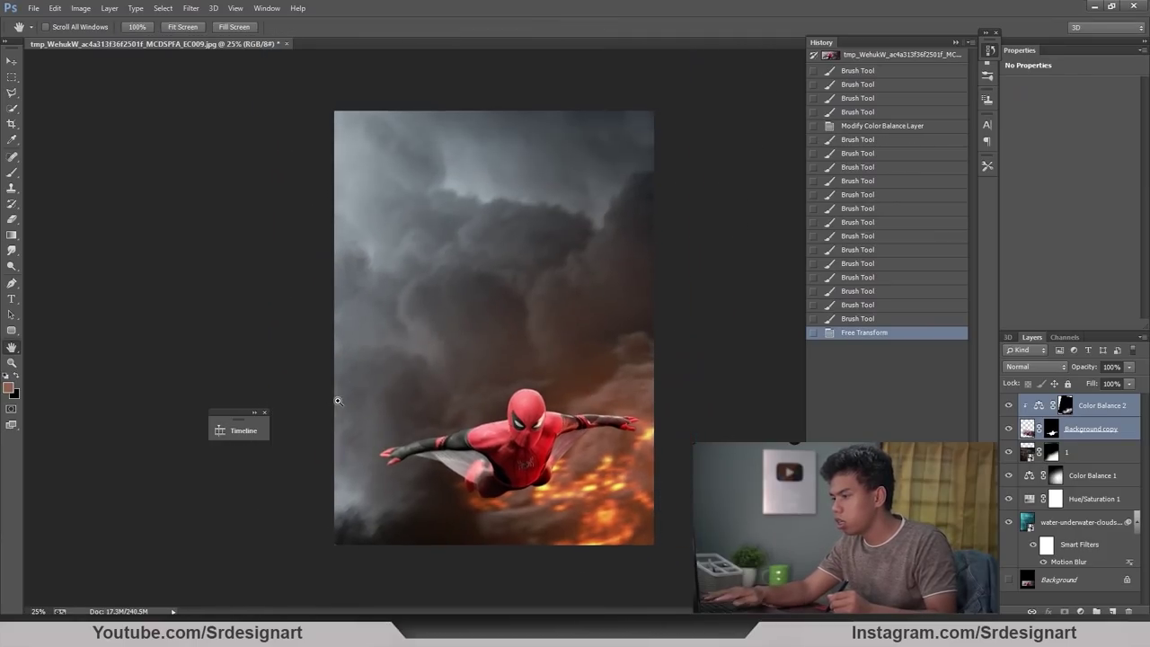
pyautogui.hotkey('ctrl', '+')
pyautogui.hotkey('ctrl', 't')
pyautogui.moveTo(540, 464); pyautogui.dragTo(516, 457)
pyautogui.press('Return')
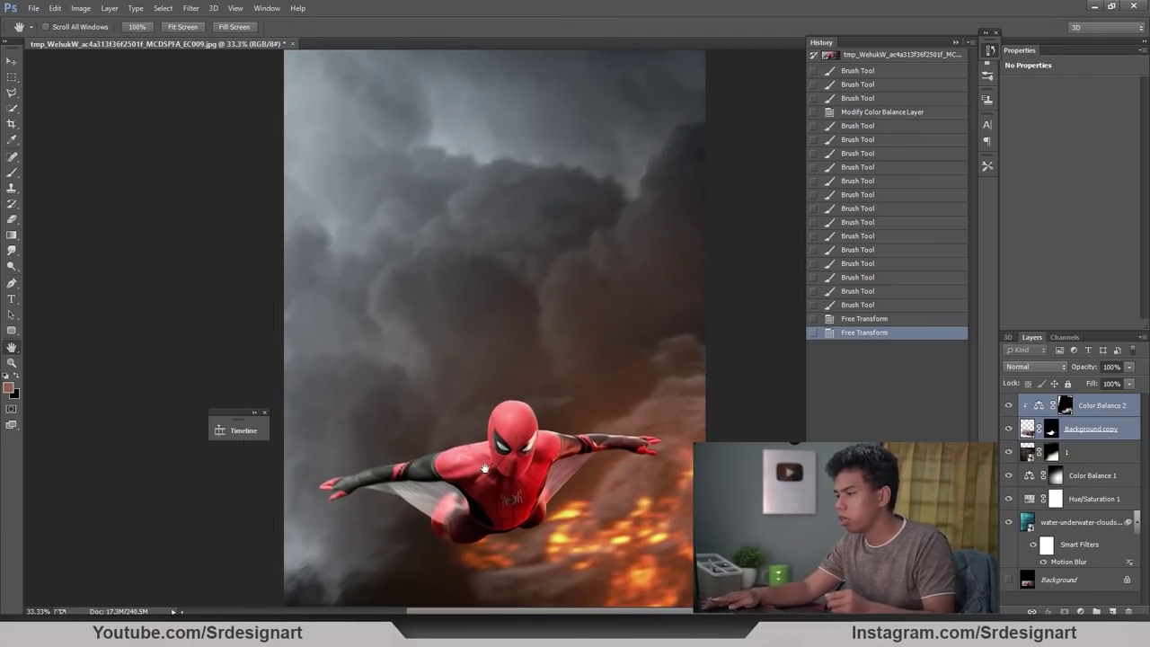
# Step: Compare the neighbouring hoodie photos and place asasa_61 into the poster, accepting its raw settings
pyautogui.hotkey('ctrl', '-')
pyautogui.click(33, 8)
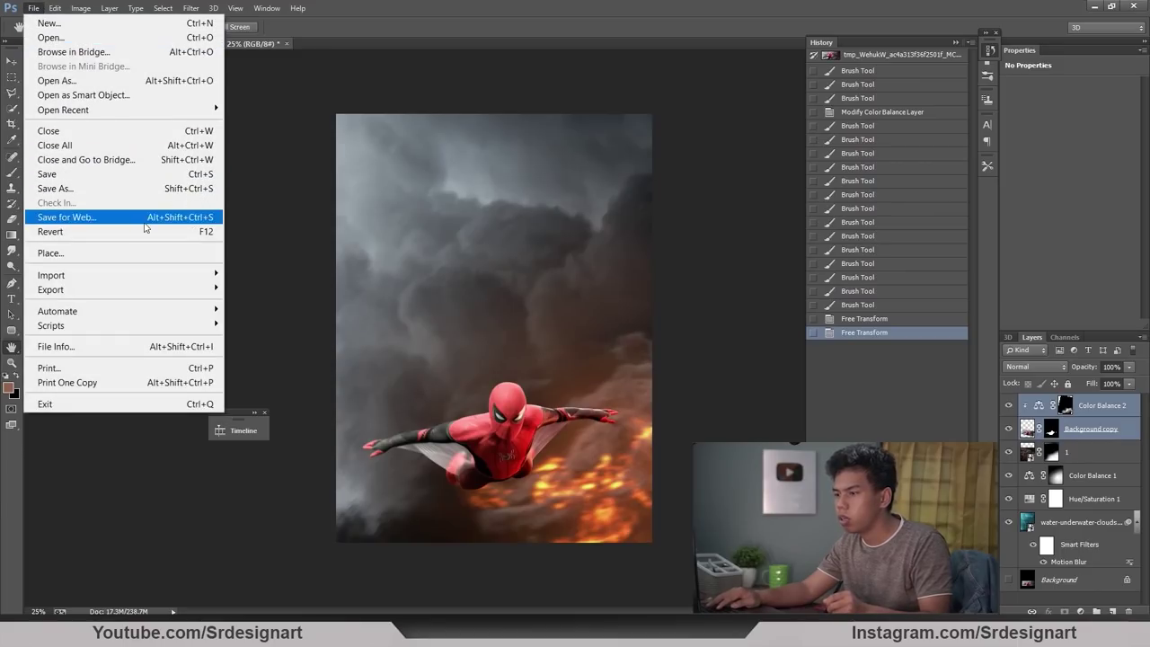
pyautogui.click(148, 254)
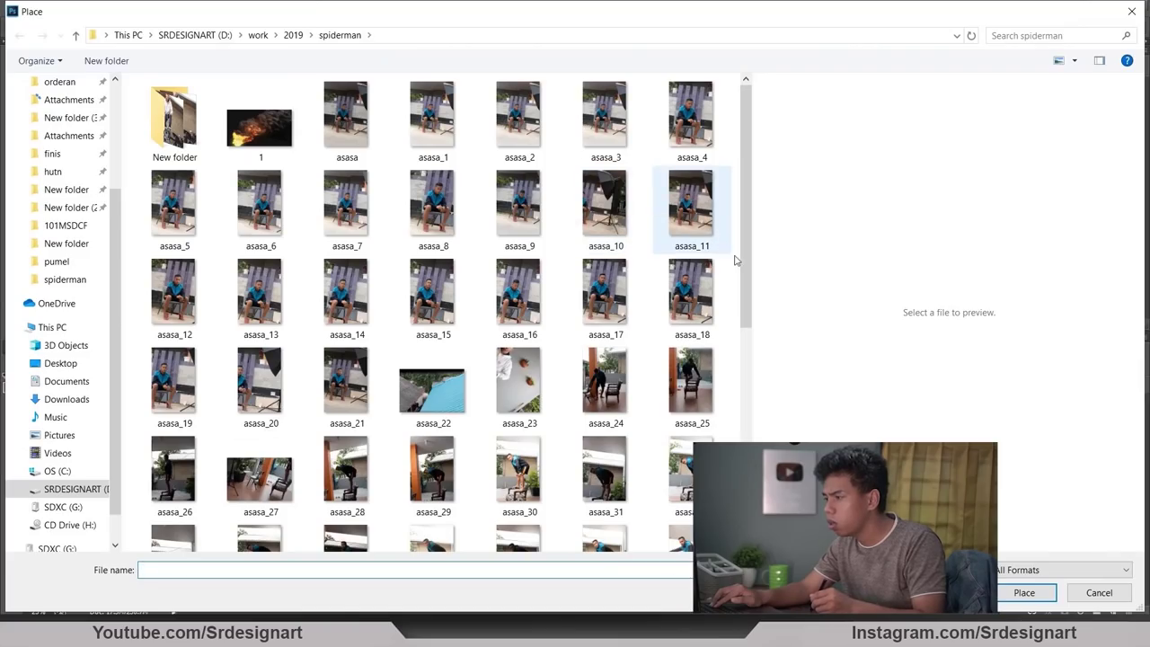
pyautogui.scroll(-5, 736, 260)
pyautogui.click(183, 459)
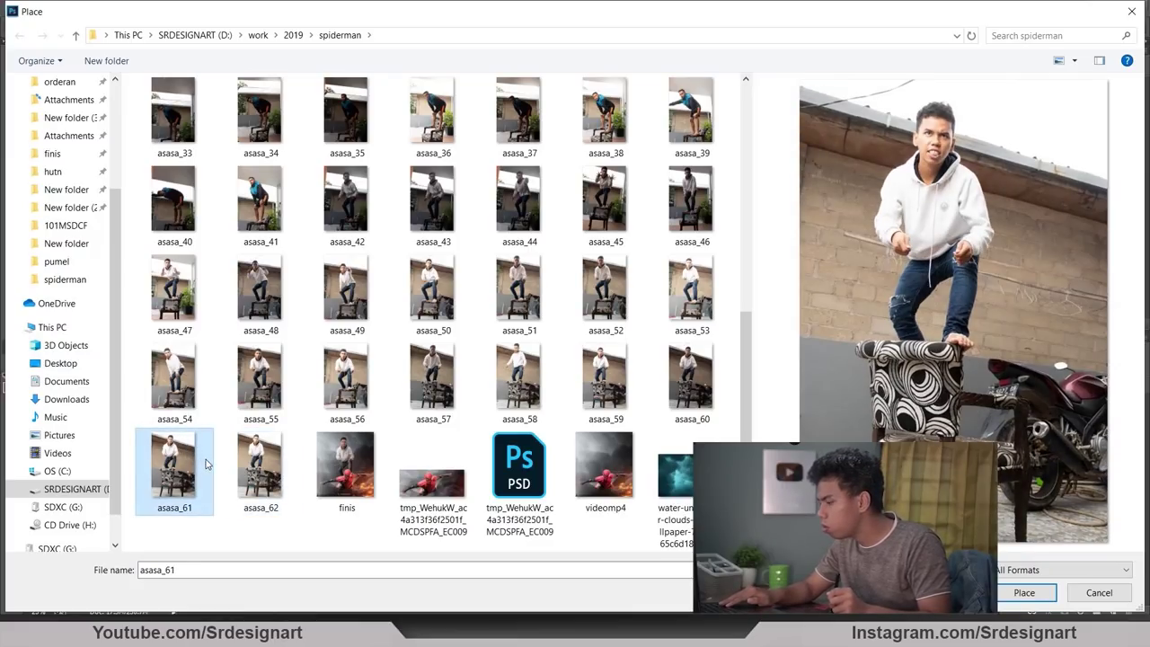
pyautogui.press('Right')
pyautogui.press('Left')
pyautogui.press('Left')
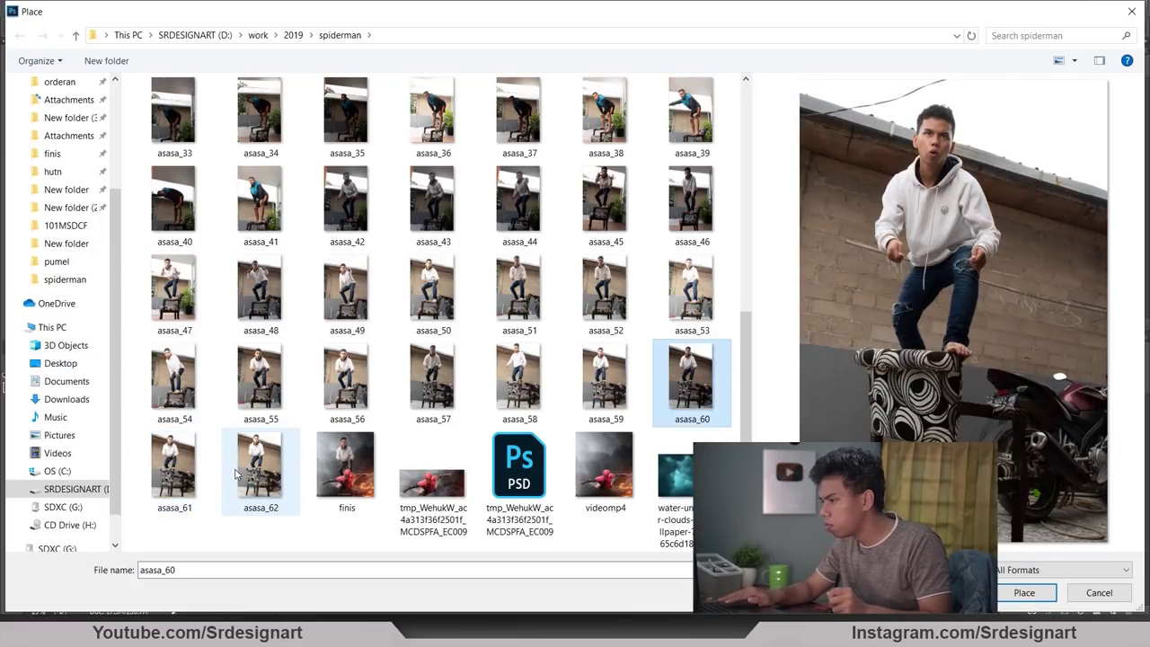
pyautogui.press('Right')
pyautogui.press('Right')
pyautogui.press('Left')
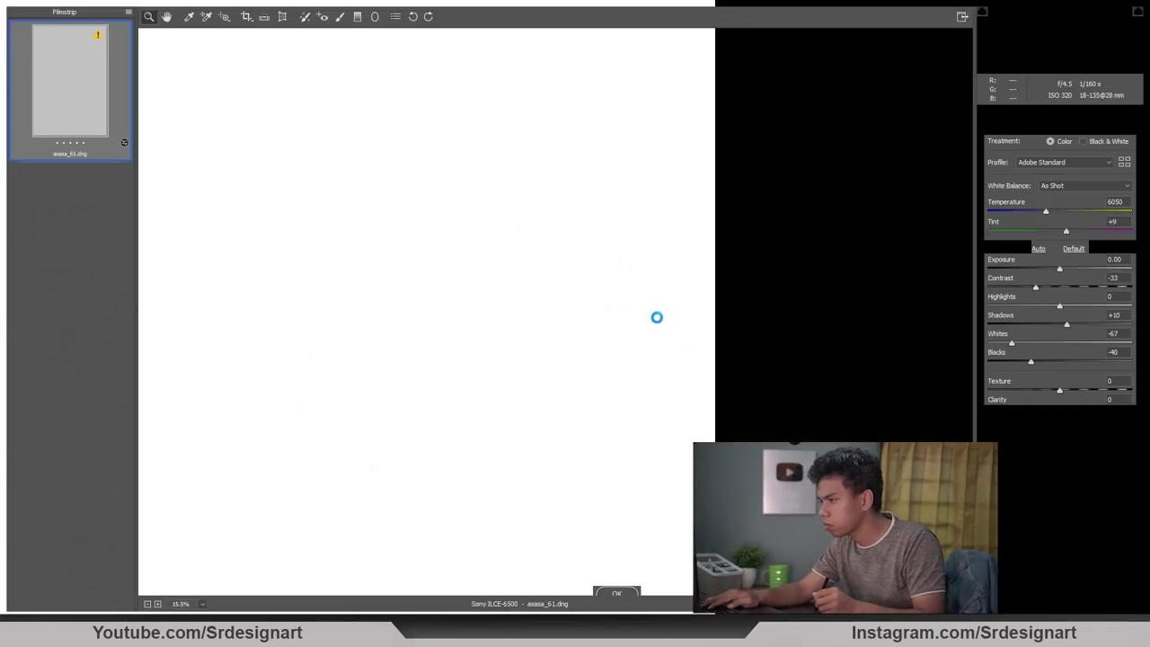
pyautogui.press('Return')
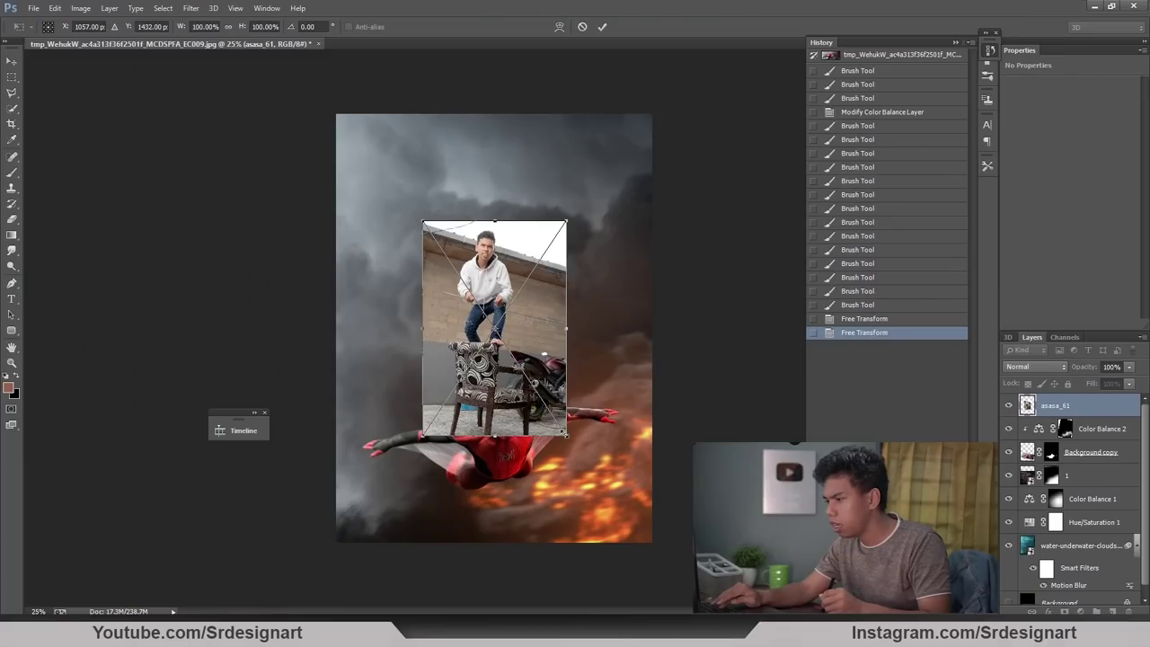
# Step: Enlarge the placed photo and position it so the man stands above the flying hero
pyautogui.moveTo(565, 435); pyautogui.dragTo(730, 629)
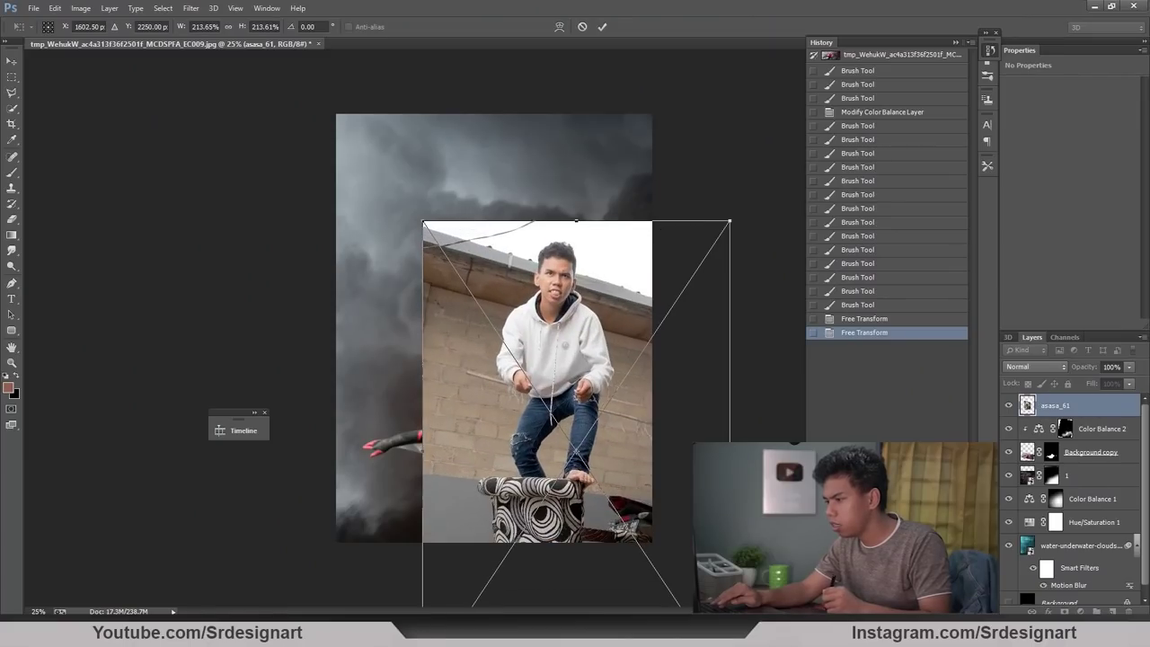
pyautogui.moveTo(604, 490); pyautogui.dragTo(561, 472)
pyautogui.moveTo(550, 337); pyautogui.dragTo(636, 340)
pyautogui.moveTo(439, 253); pyautogui.dragTo(390, 185)
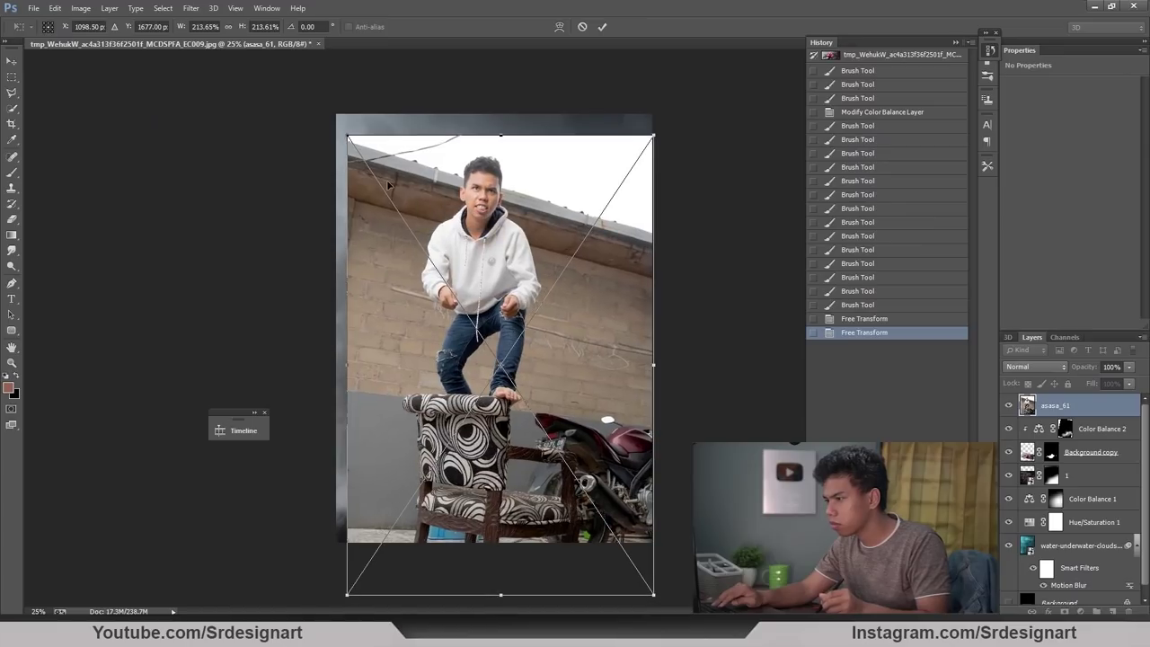
pyautogui.moveTo(348, 137); pyautogui.dragTo(380, 184)
pyautogui.moveTo(539, 281); pyautogui.dragTo(458, 255)
pyautogui.press('Return')
# Step: Select the man from hair to foot with a 60 px Quick Selection brush and mask out his background
pyautogui.press('w')
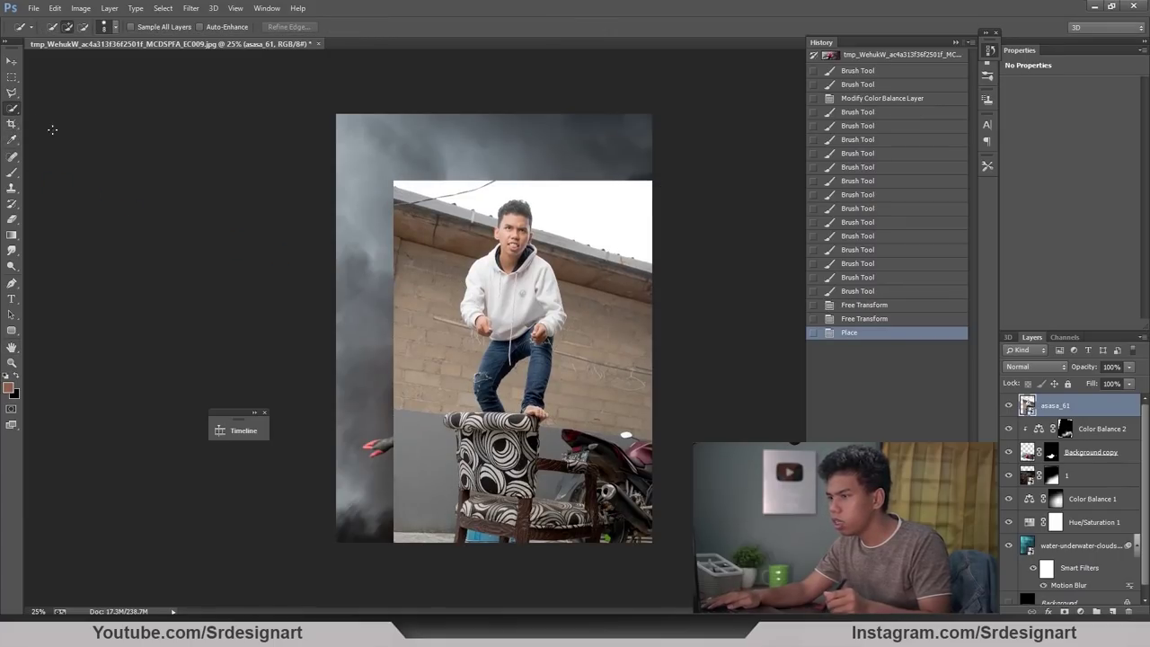
pyautogui.hotkey('ctrl', '+')
pyautogui.hotkey('ctrl', '+')
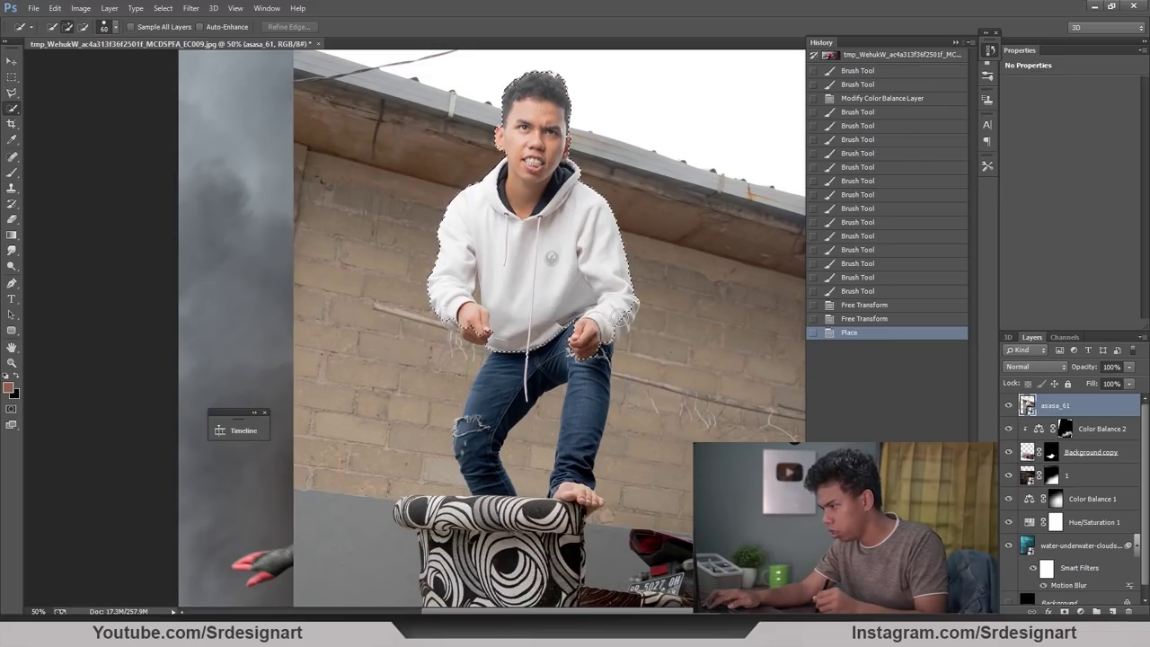
pyautogui.moveTo(622, 317); pyautogui.dragTo(621, 320)
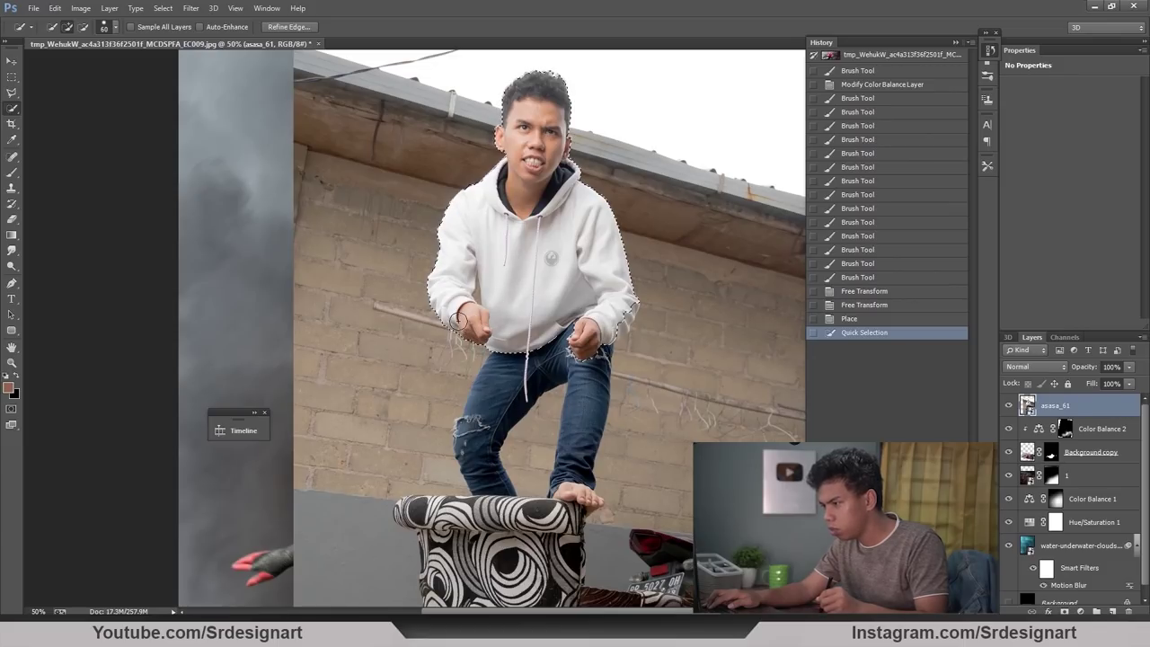
pyautogui.click(585, 368)
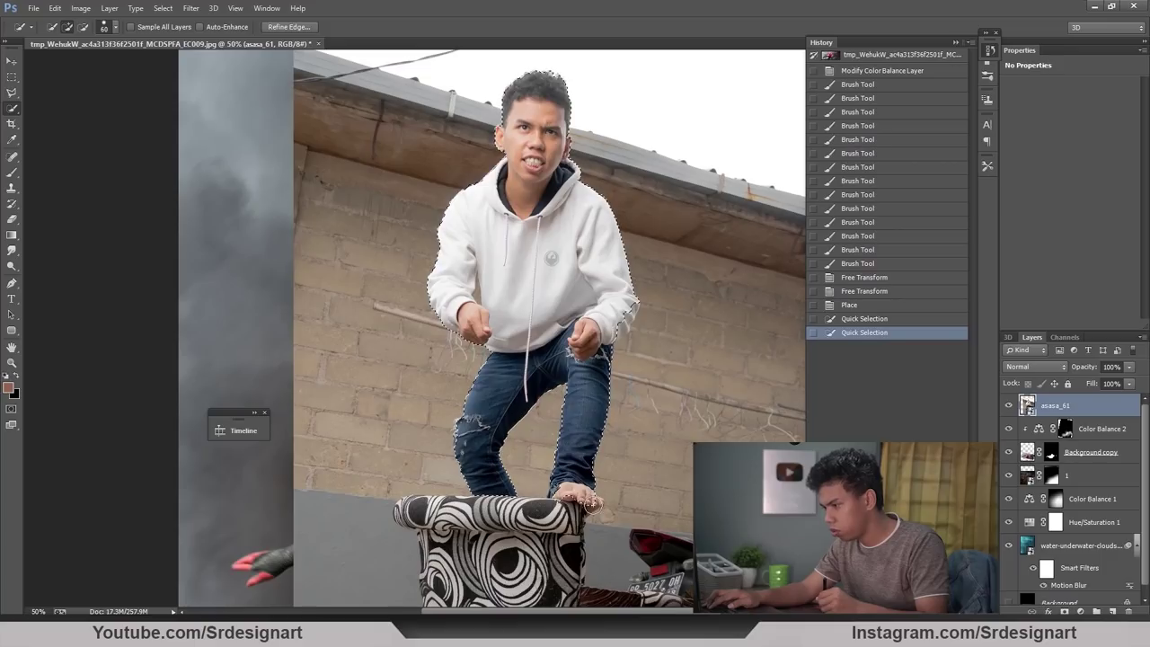
pyautogui.click(595, 504)
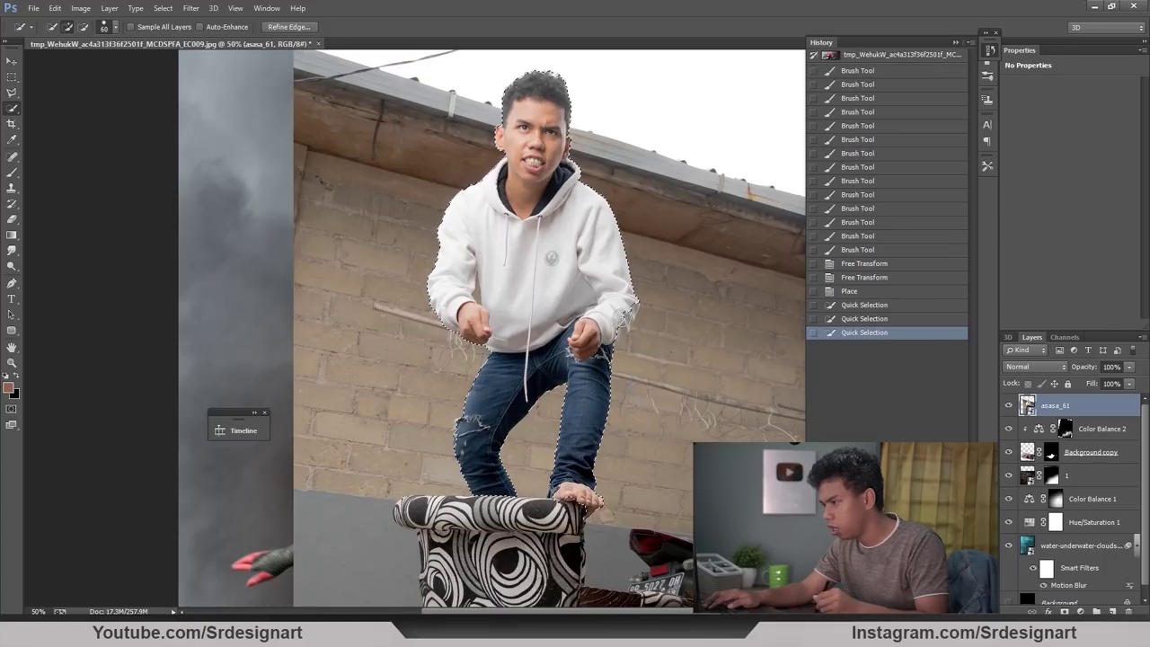
pyautogui.click(583, 284)
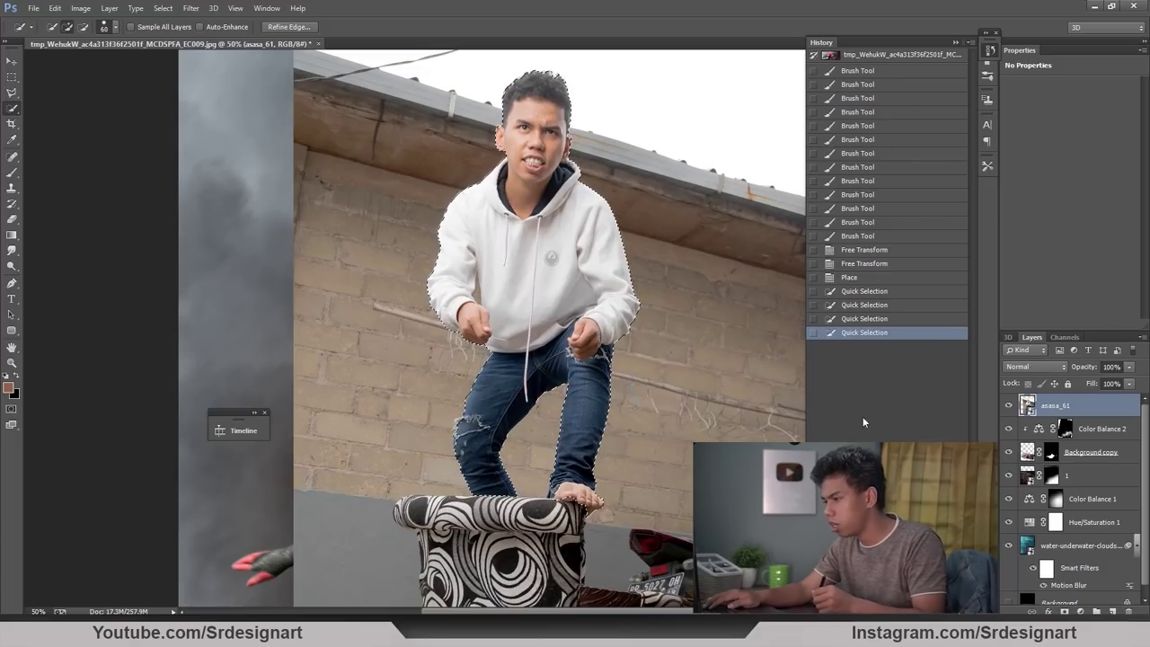
pyautogui.click(1065, 612)
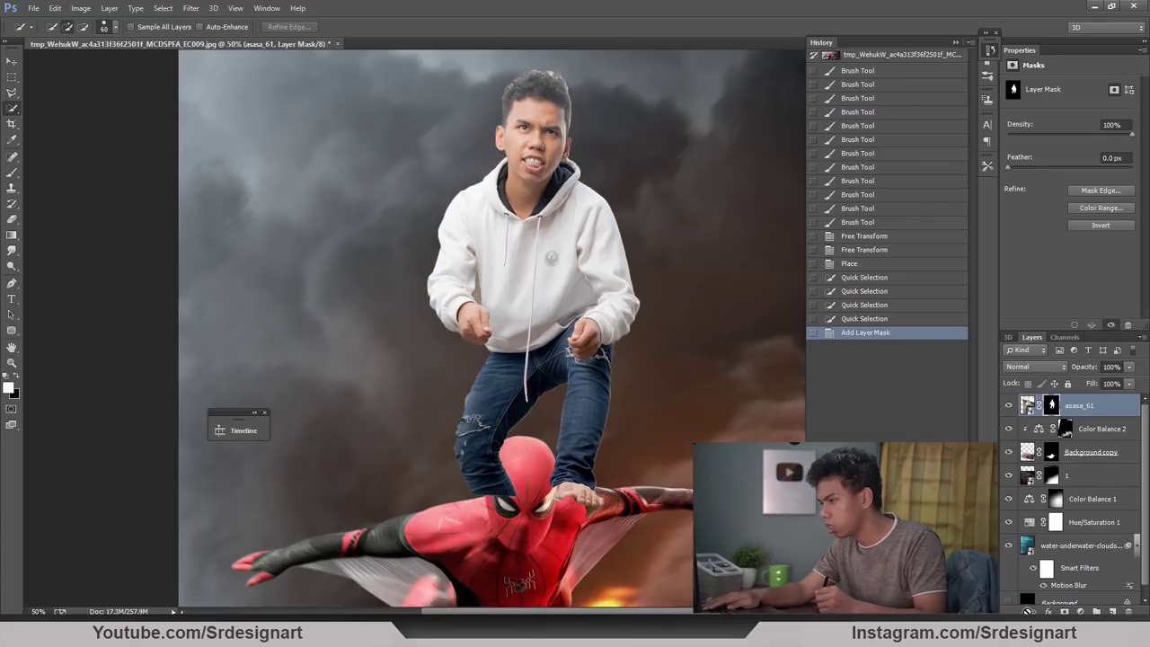
# Step: Move the masked man down onto Spider-Man's back and tilt him slightly counterclockwise
pyautogui.hotkey('ctrl', '-')
pyautogui.hotkey('ctrl', 't')
pyautogui.moveTo(531, 311)
pyautogui.mouseDown()
pyautogui.moveTo(519, 284)
pyautogui.moveTo(524, 294)
pyautogui.mouseUp()
pyautogui.moveTo(522, 290); pyautogui.dragTo(516, 290)
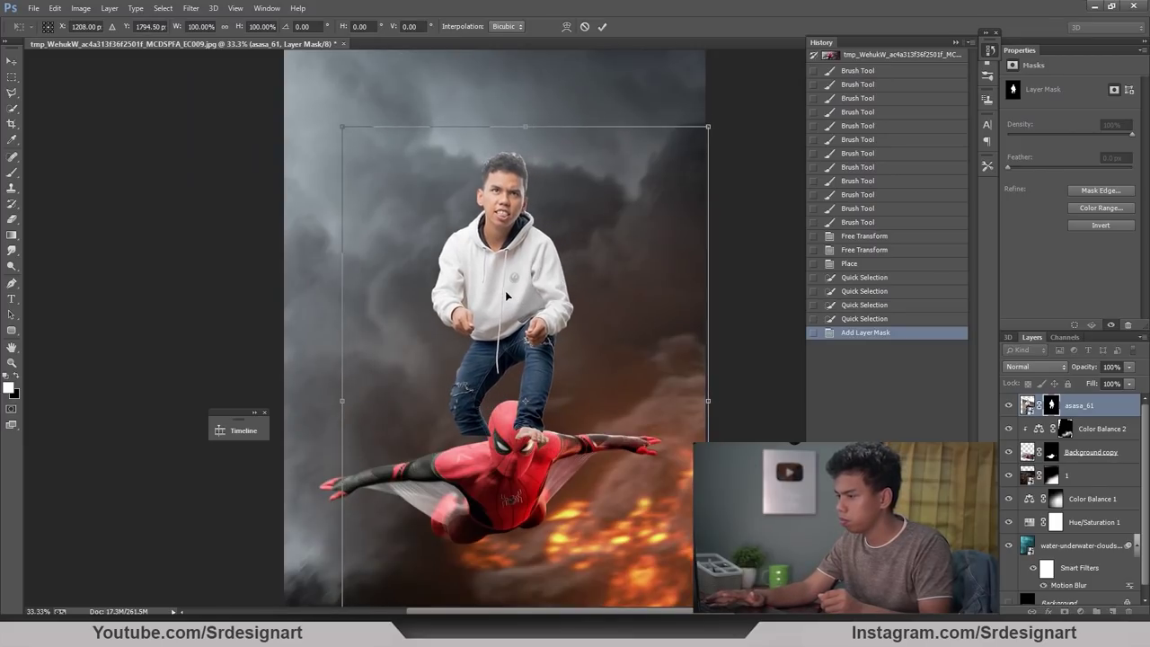
pyautogui.moveTo(300, 200); pyautogui.dragTo(304, 224)
pyautogui.moveTo(408, 287); pyautogui.dragTo(408, 292)
pyautogui.press('Return')
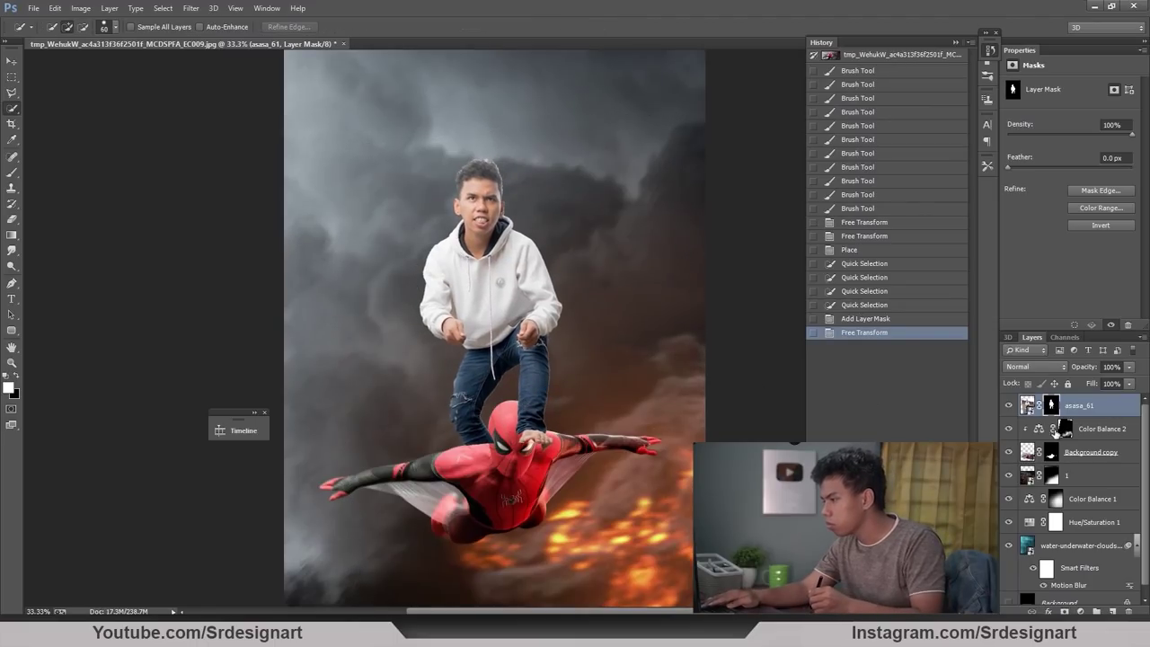
# Step: Hide the asasa_61 layer and start a pen path along the side of Spider-Man's head beside the lighter eye
pyautogui.click(1012, 408)
pyautogui.hotkey('ctrl', '+')
pyautogui.moveTo(566, 446); pyautogui.dragTo(555, 268)
pyautogui.hotkey('ctrl', '+')
pyautogui.scroll(3, 593, 317)
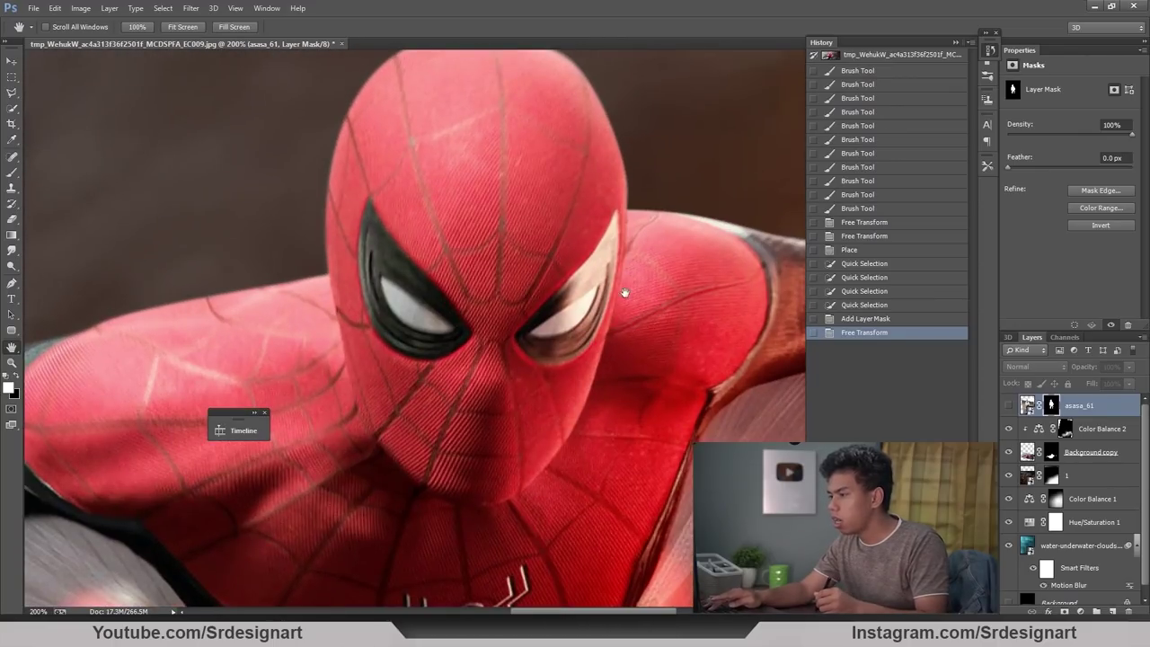
pyautogui.press('p')
pyautogui.click(603, 347)
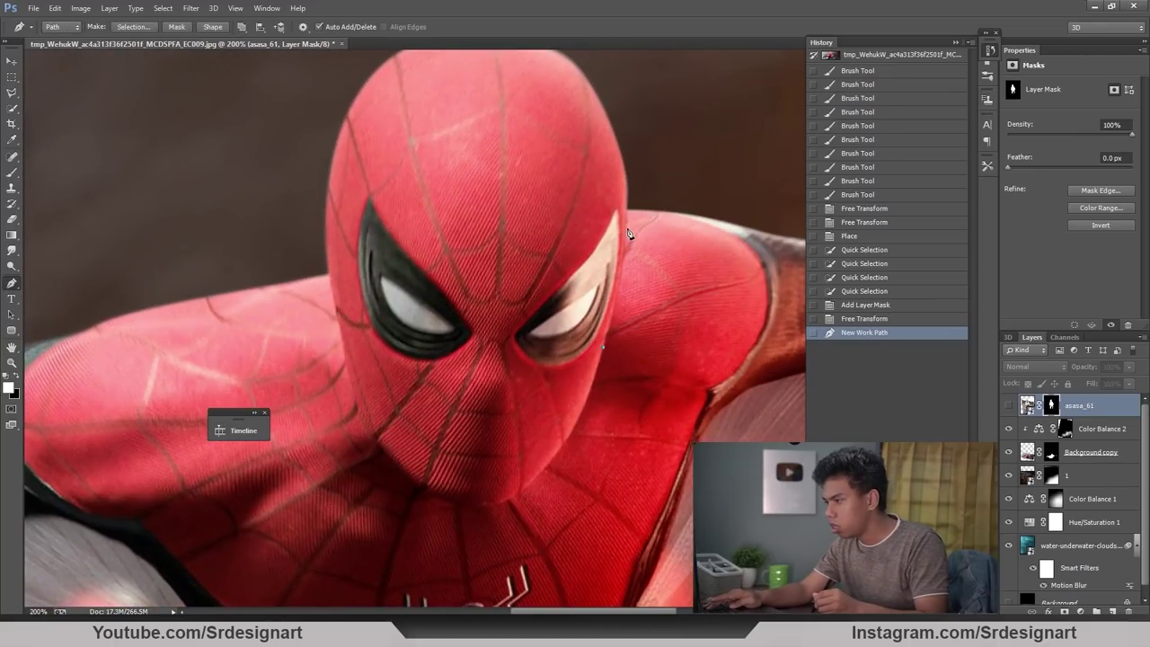
pyautogui.moveTo(631, 178); pyautogui.dragTo(631, 175)
# Step: Continue the pen path loosely around the top of Spider-Man's head down to where the opposite shoulder meets the mask
pyautogui.hotkey('ctrl', '-')
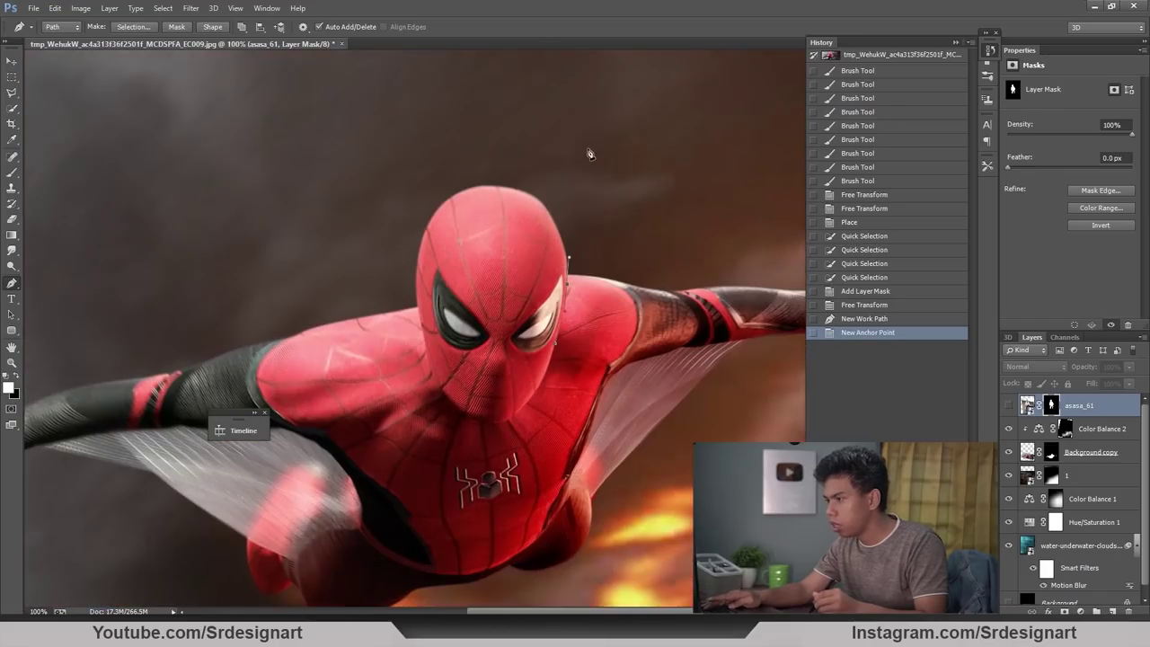
pyautogui.moveTo(567, 123); pyautogui.dragTo(553, 120)
pyautogui.moveTo(439, 123); pyautogui.dragTo(432, 132)
pyautogui.moveTo(363, 208)
pyautogui.mouseDown()
pyautogui.moveTo(358, 235)
pyautogui.moveTo(360, 221)
pyautogui.mouseUp()
pyautogui.click(381, 303)
pyautogui.hotkey('ctrl', '+')
pyautogui.click(348, 290)
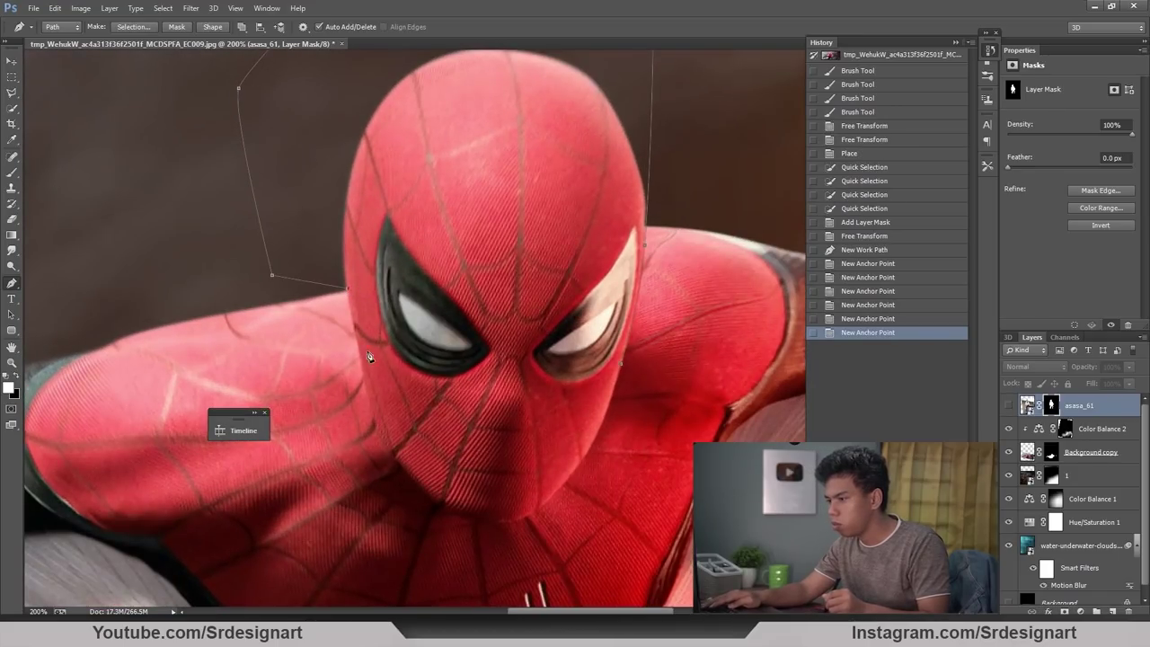
# Step: Trace the path along Spider-Man's cheek and chin, close it at the starting point and convert it to a selection
pyautogui.click(398, 460)
pyautogui.click(446, 516)
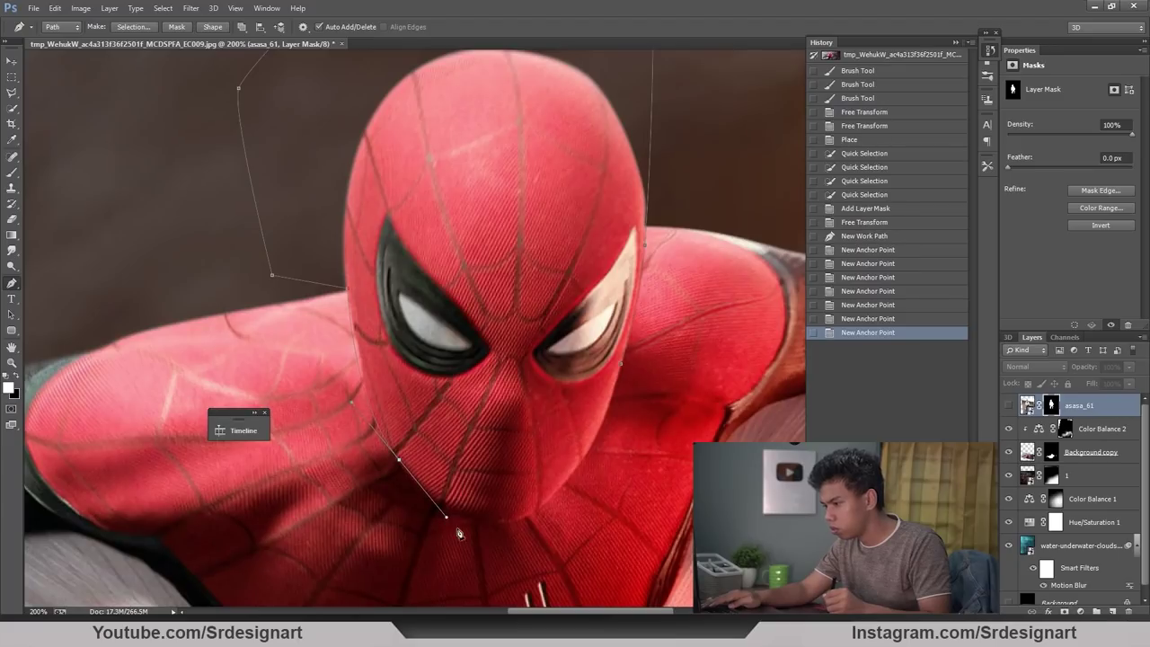
pyautogui.moveTo(569, 494); pyautogui.dragTo(569, 493)
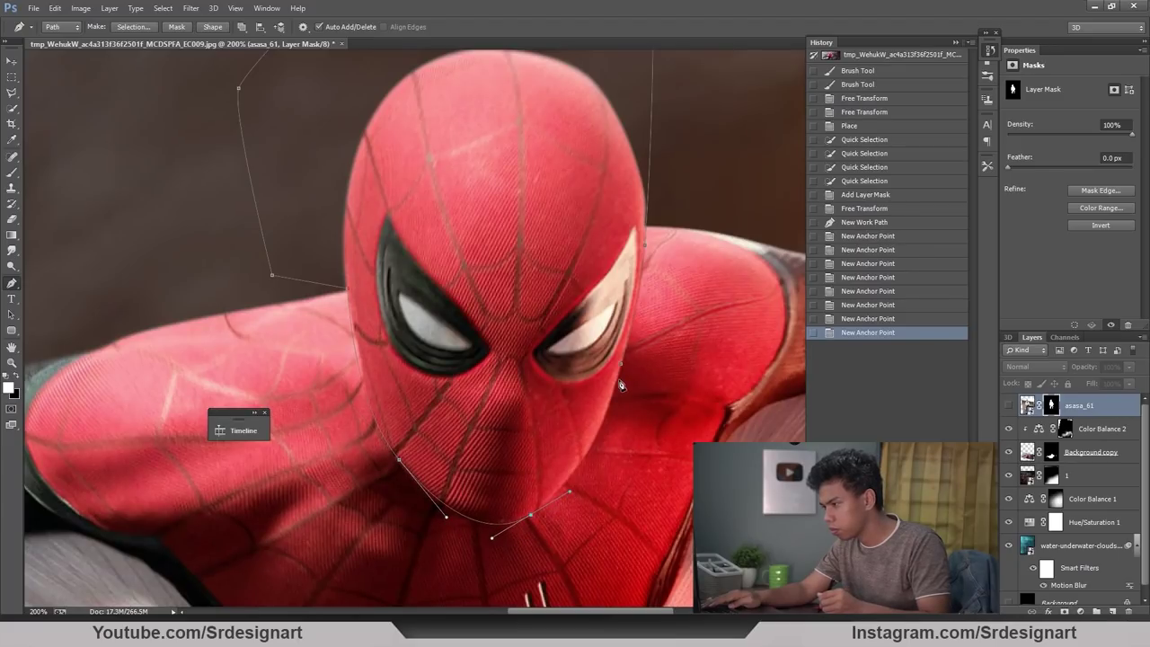
pyautogui.moveTo(641, 295); pyautogui.dragTo(642, 291)
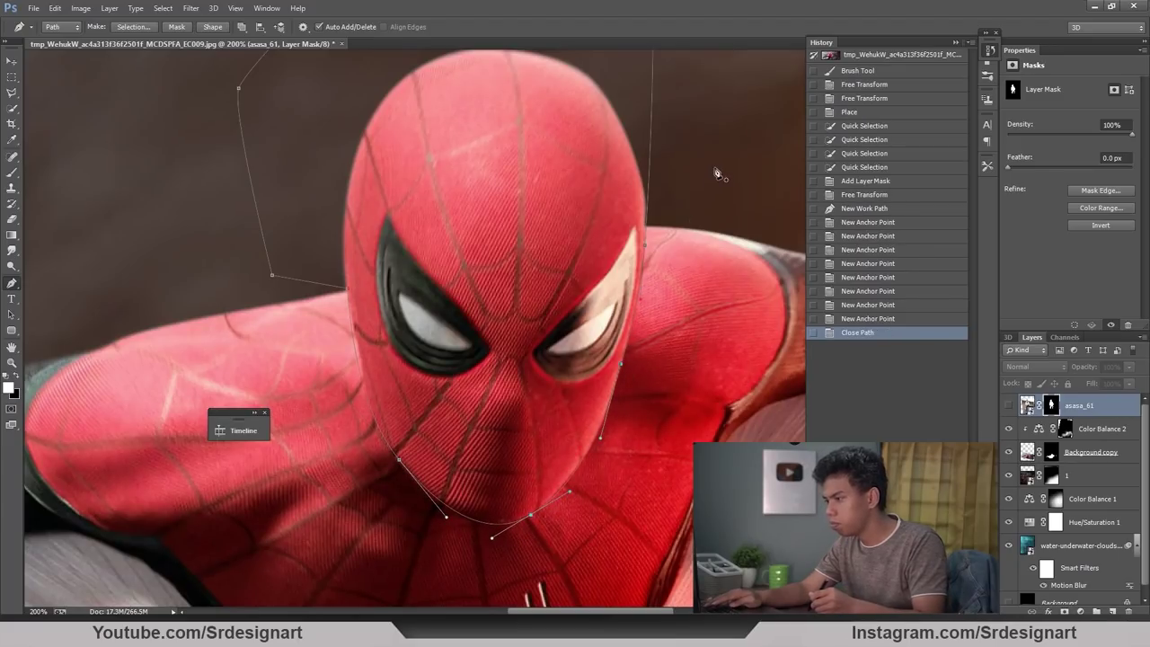
pyautogui.rightClick(712, 173)
pyautogui.click(733, 234)
pyautogui.press('Return')
# Step: Duplicate the Background copy layer, place one Spider-Man copy above asasa_61, and collapse the mask properties to reveal the full layer stack
pyautogui.click(1077, 461)
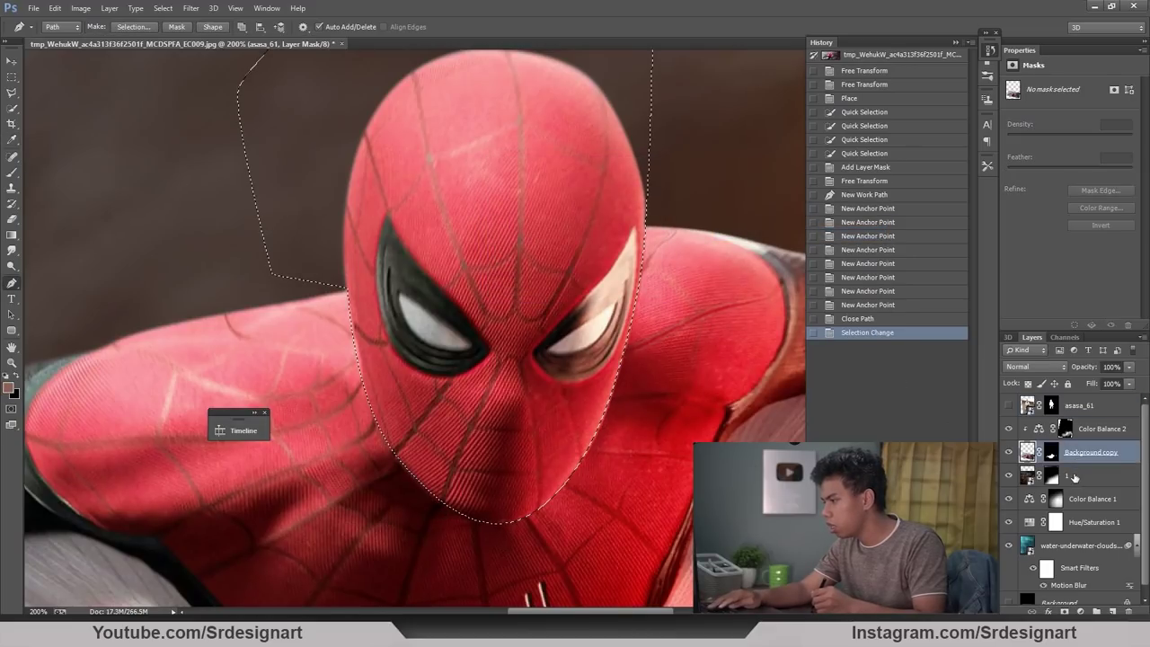
pyautogui.moveTo(1083, 460); pyautogui.dragTo(1112, 610)
pyautogui.moveTo(1040, 474); pyautogui.dragTo(1079, 402)
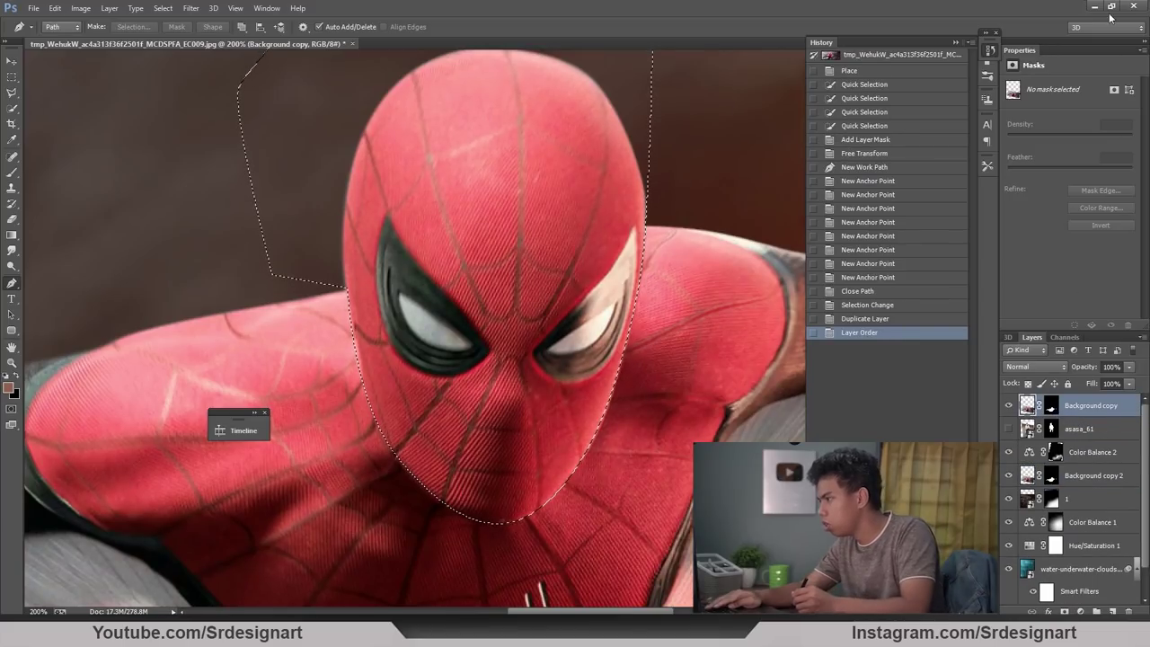
pyautogui.click(1143, 50)
pyautogui.click(1068, 144)
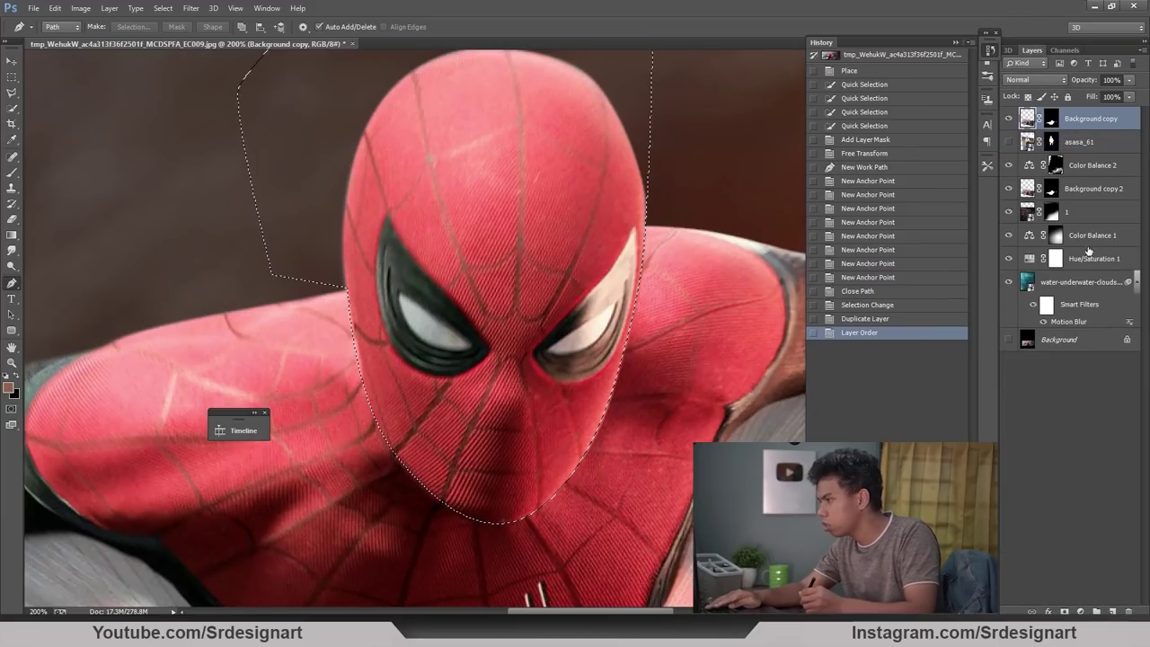
# Step: Convert the uppermost Spider-Man copy to a smart object, mask it to the head selection and check it by toggling its visibility
pyautogui.rightClick(1052, 123)
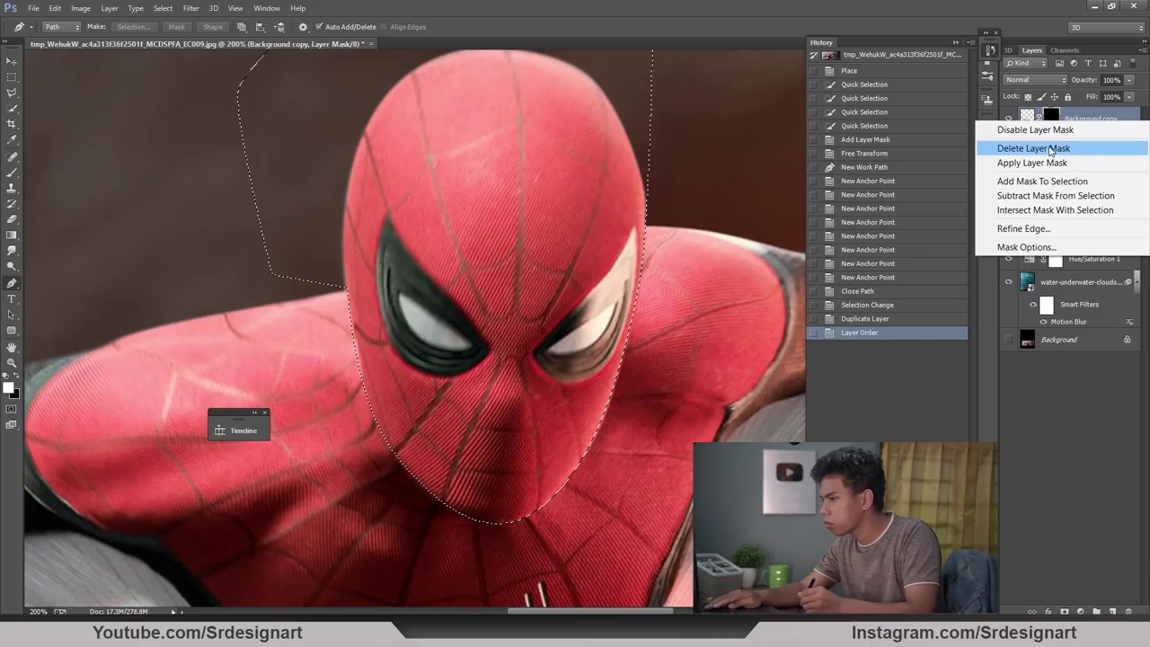
pyautogui.click(1053, 118)
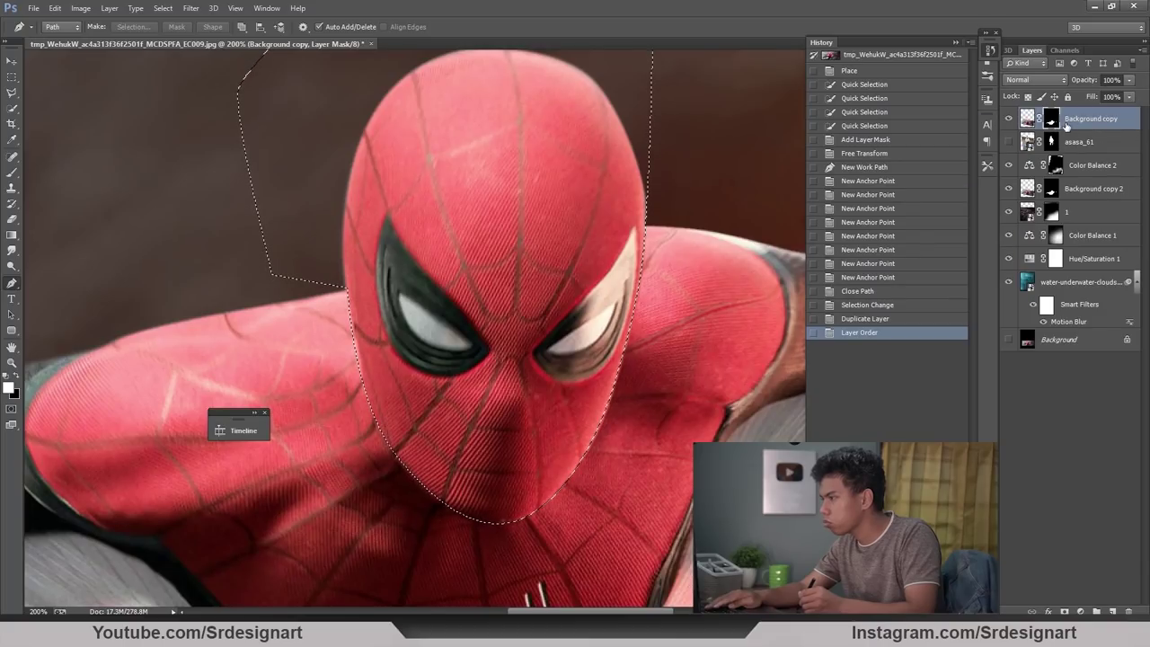
pyautogui.rightClick(1067, 126)
pyautogui.click(889, 184)
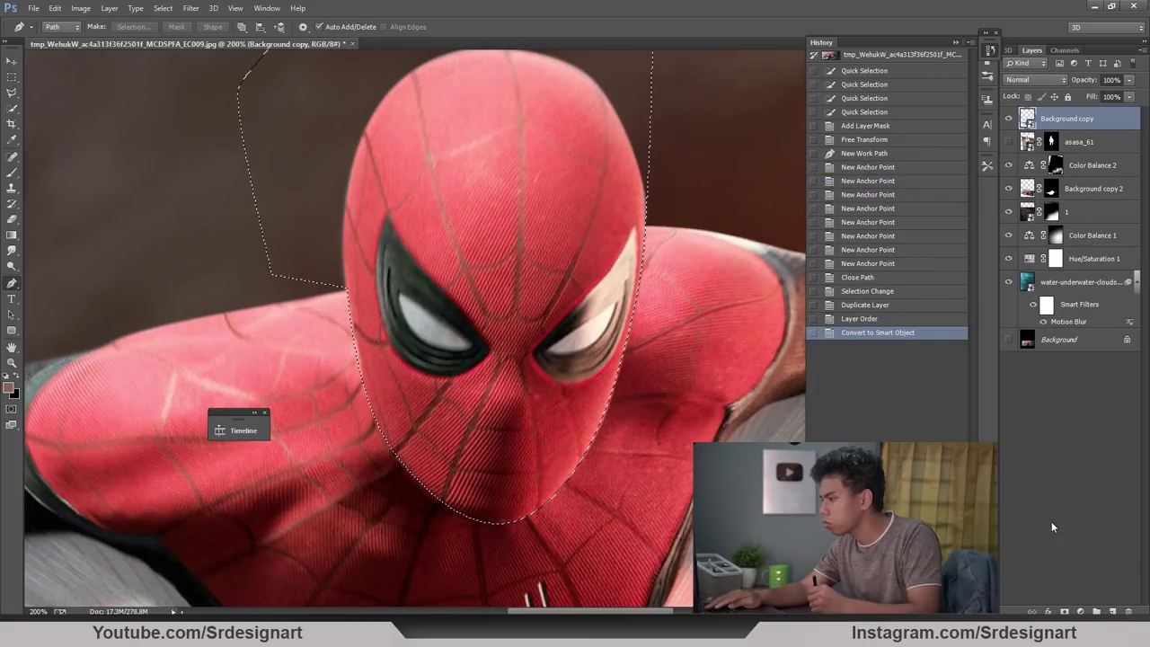
pyautogui.click(1065, 611)
pyautogui.click(1008, 121)
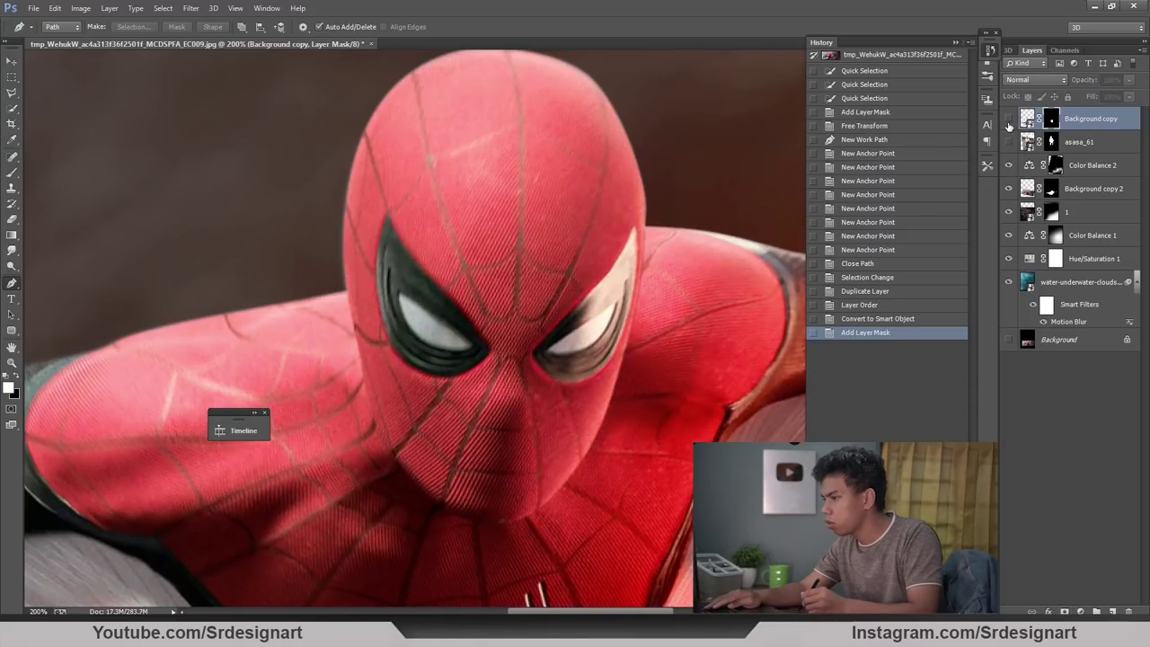
pyautogui.click(1009, 121)
# Step: Show the man again and move him slightly upward behind Spider-Man's head
pyautogui.hotkey('ctrl', '-')
pyautogui.hotkey('ctrl', '-')
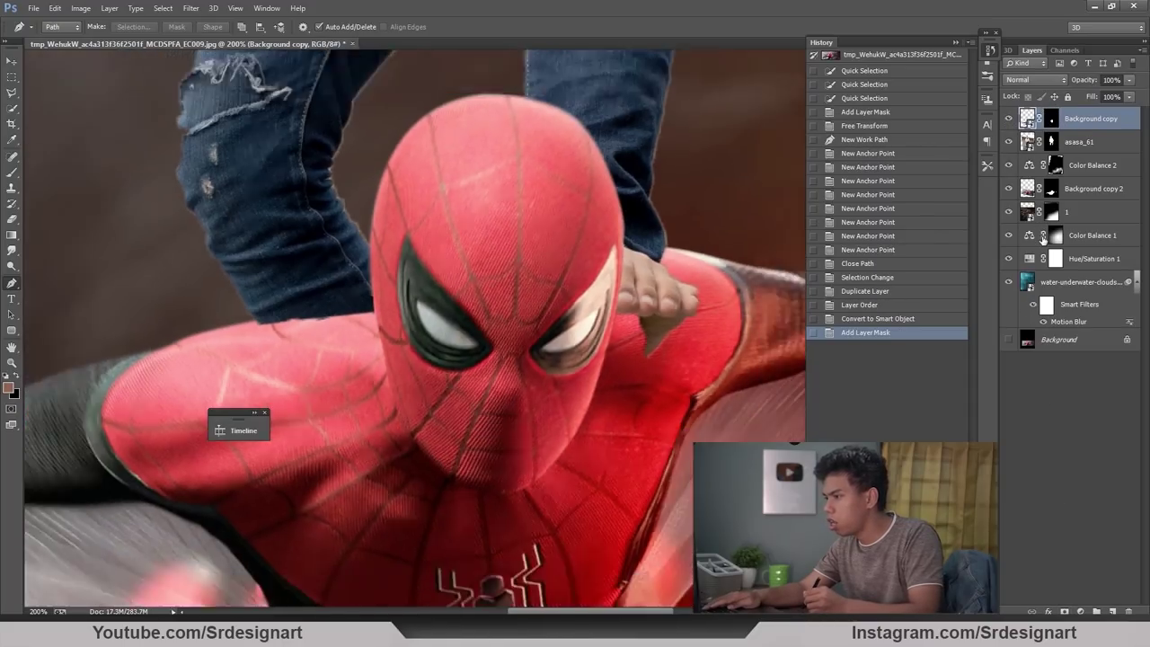
pyautogui.hotkey('ctrl', '+')
pyautogui.press('h')
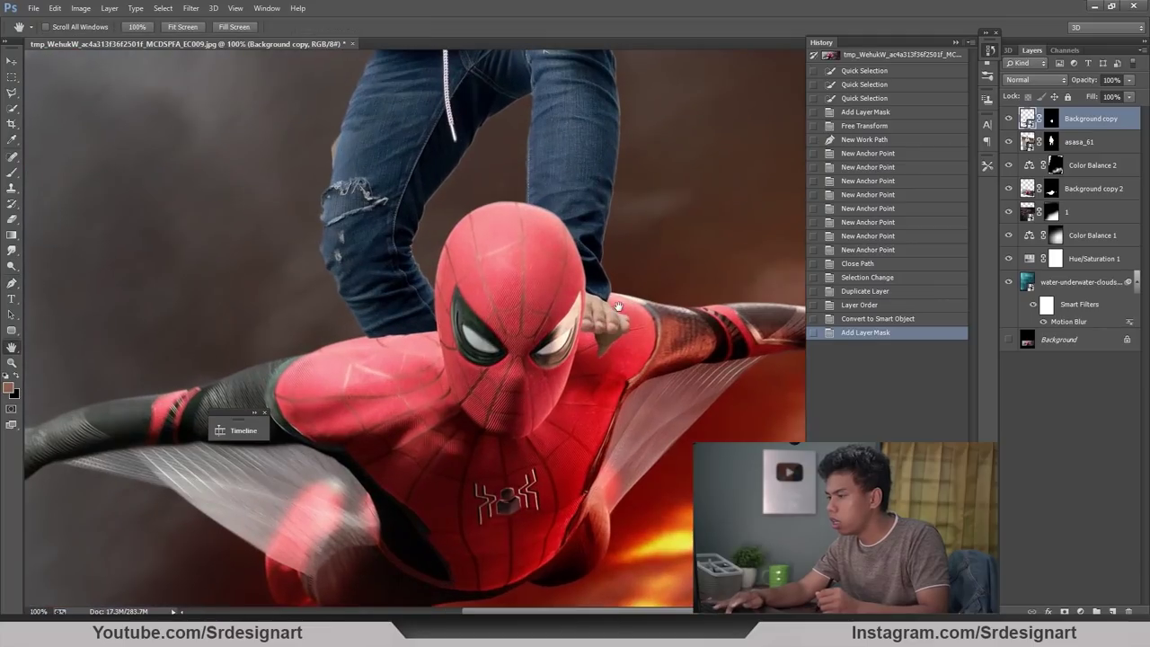
pyautogui.moveTo(617, 306); pyautogui.dragTo(547, 334)
pyautogui.click(13, 61)
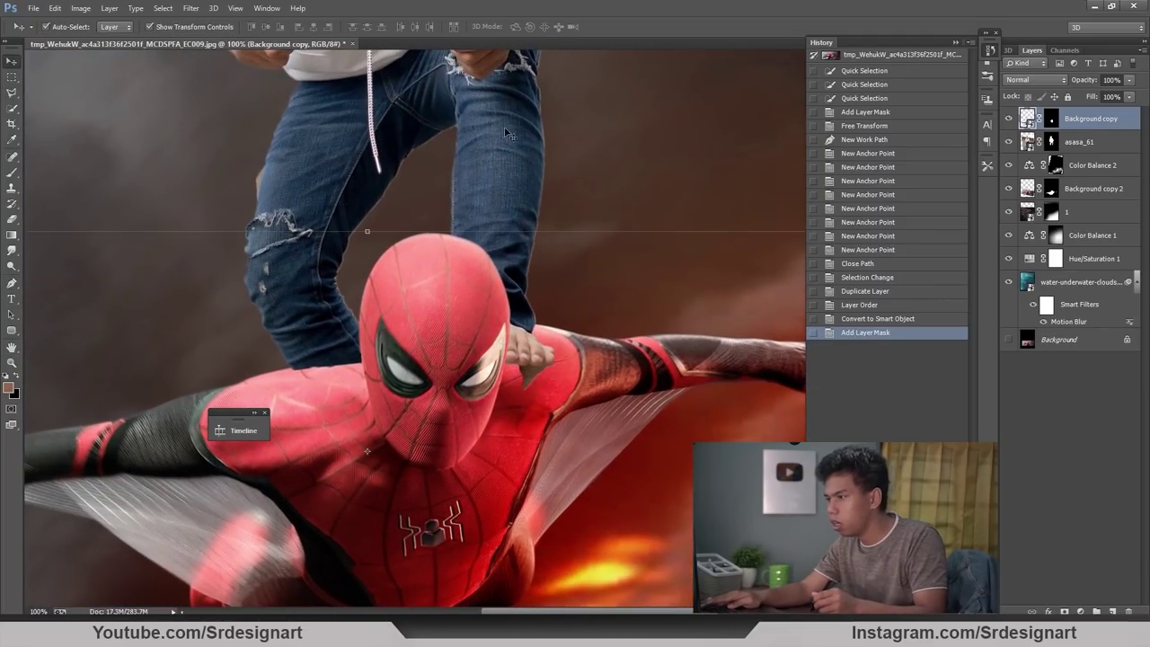
pyautogui.moveTo(508, 139)
pyautogui.mouseDown()
pyautogui.moveTo(516, 94)
pyautogui.moveTo(510, 119)
pyautogui.mouseUp()
# Step: Erase the leftover fragment below the man's toes on the asasa_61 mask, using 6 px and 15 px eraser sizes
pyautogui.scroll(2, 565, 267)
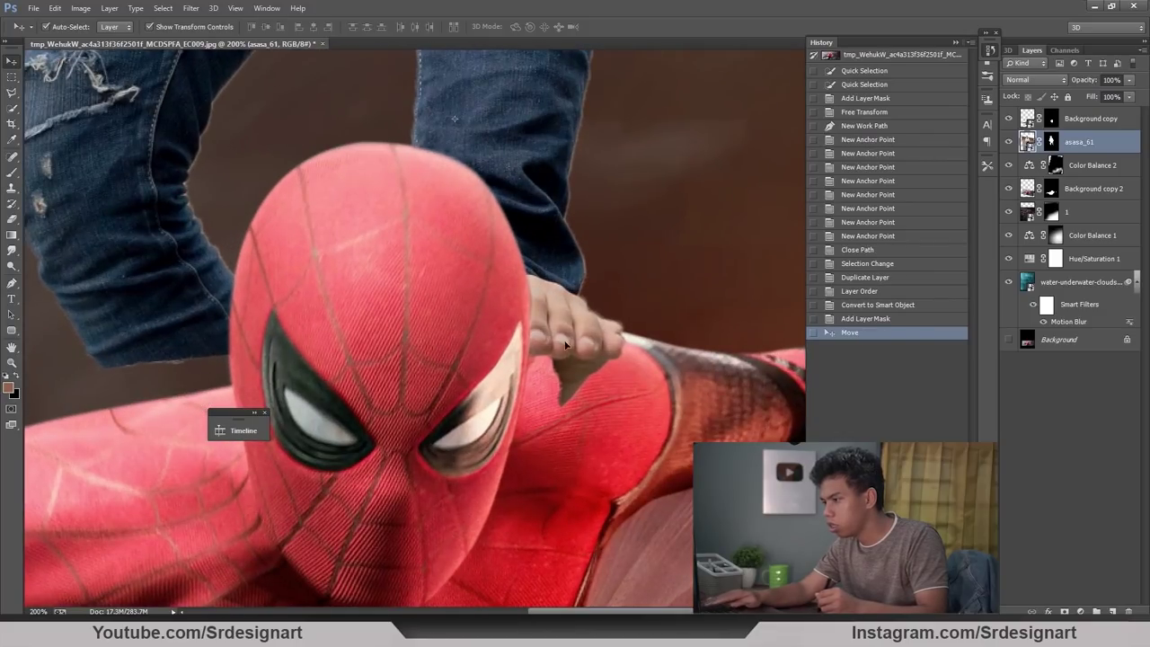
pyautogui.press('h')
pyautogui.click(1049, 143)
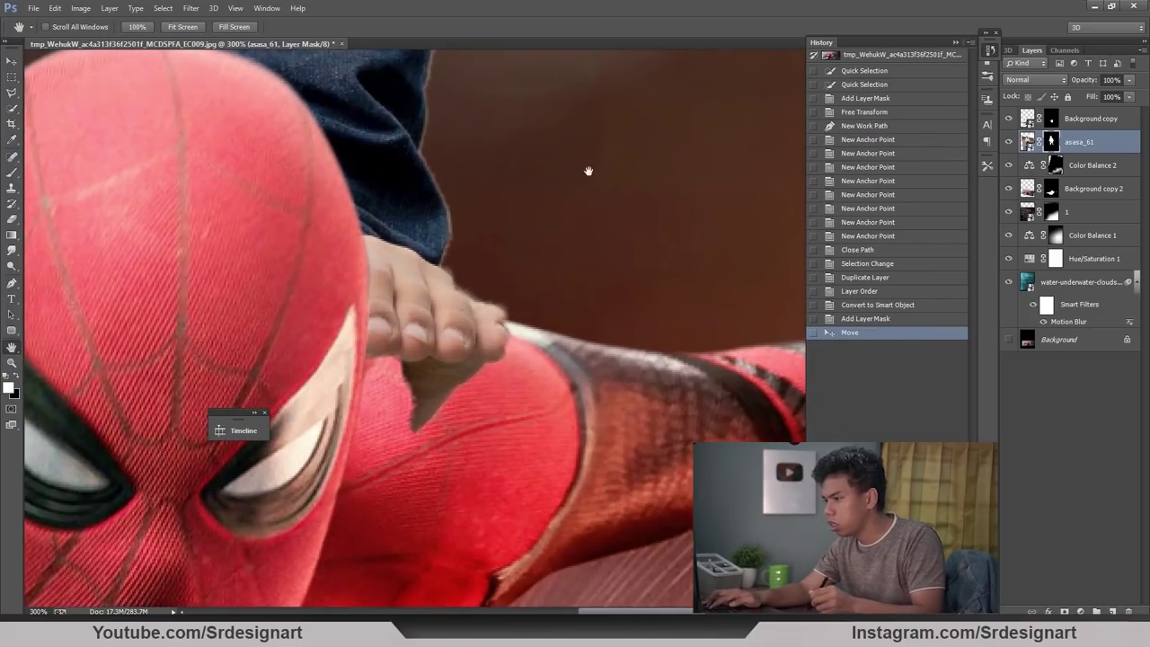
pyautogui.press('e')
pyautogui.rightClick(544, 218)
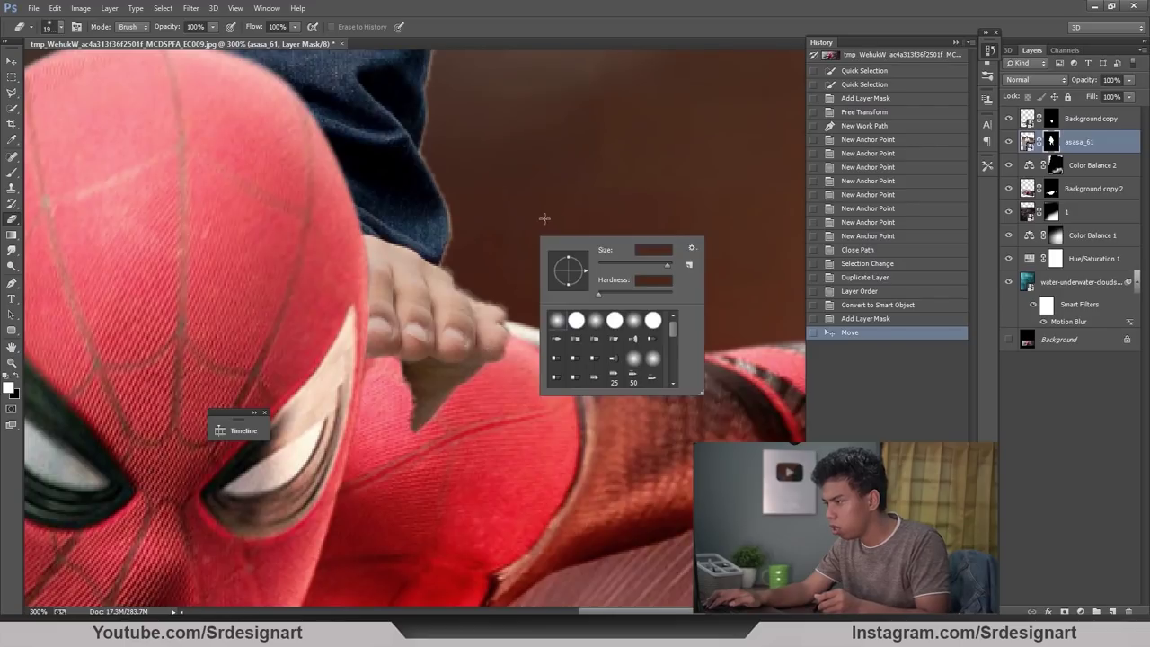
pyautogui.moveTo(603, 266); pyautogui.dragTo(609, 266)
pyautogui.moveTo(428, 418)
pyautogui.mouseDown()
pyautogui.moveTo(417, 408)
pyautogui.moveTo(485, 389)
pyautogui.moveTo(475, 362)
pyautogui.mouseUp()
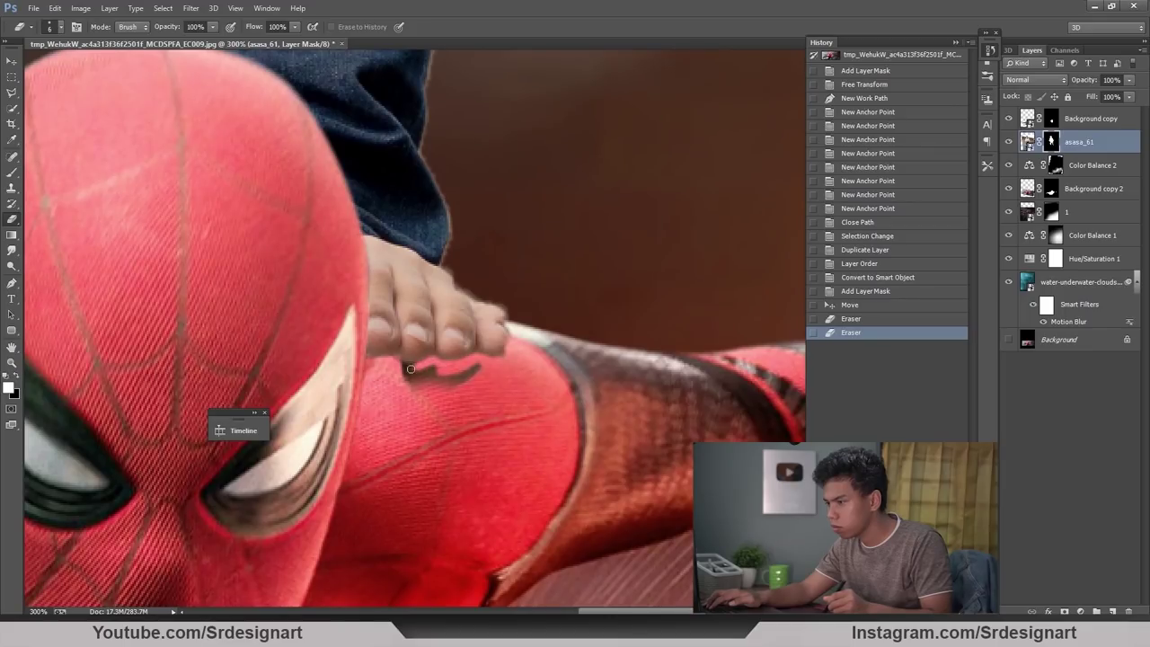
pyautogui.moveTo(423, 369); pyautogui.dragTo(465, 376)
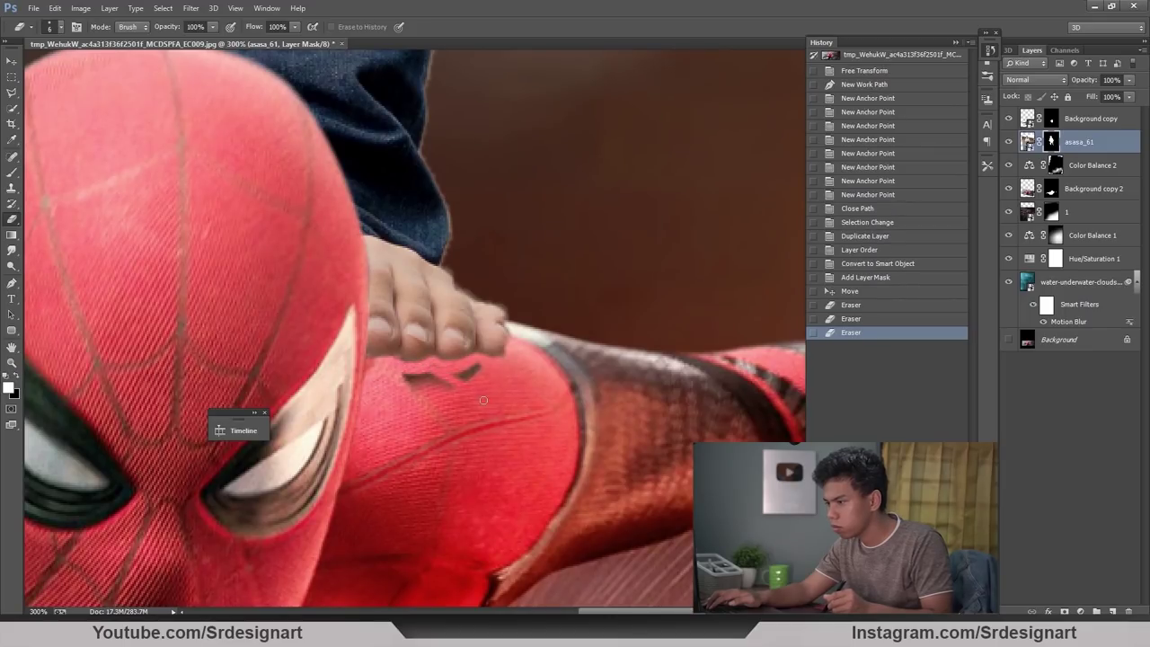
pyautogui.rightClick(494, 390)
pyautogui.moveTo(451, 429); pyautogui.dragTo(398, 387)
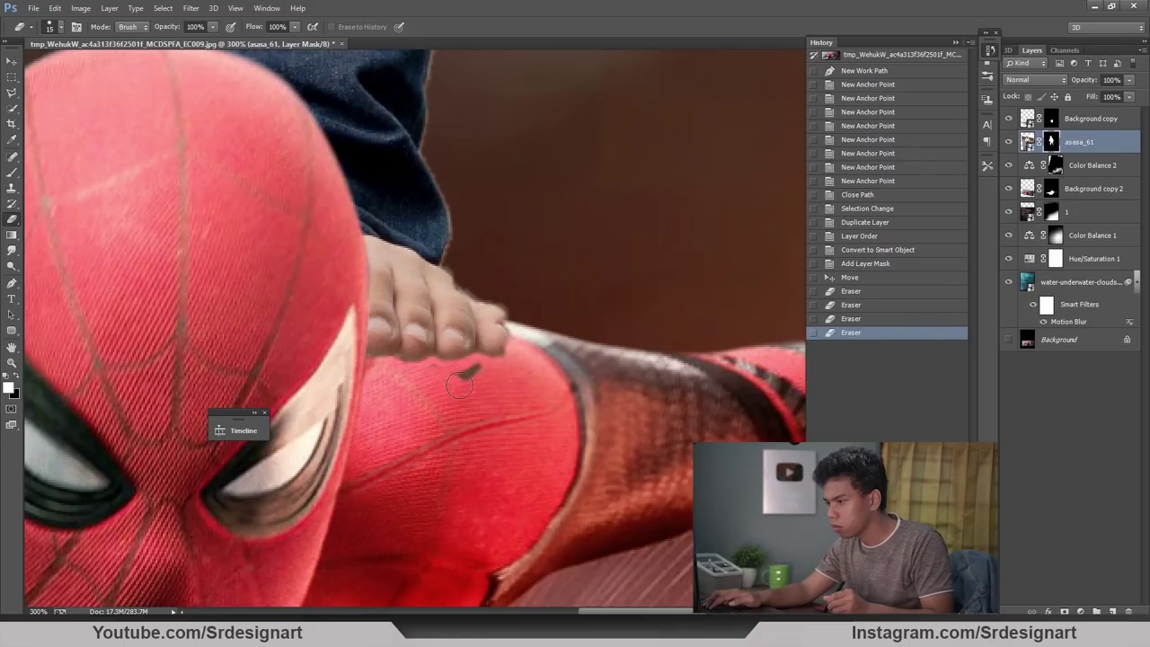
pyautogui.moveTo(464, 401); pyautogui.dragTo(520, 386)
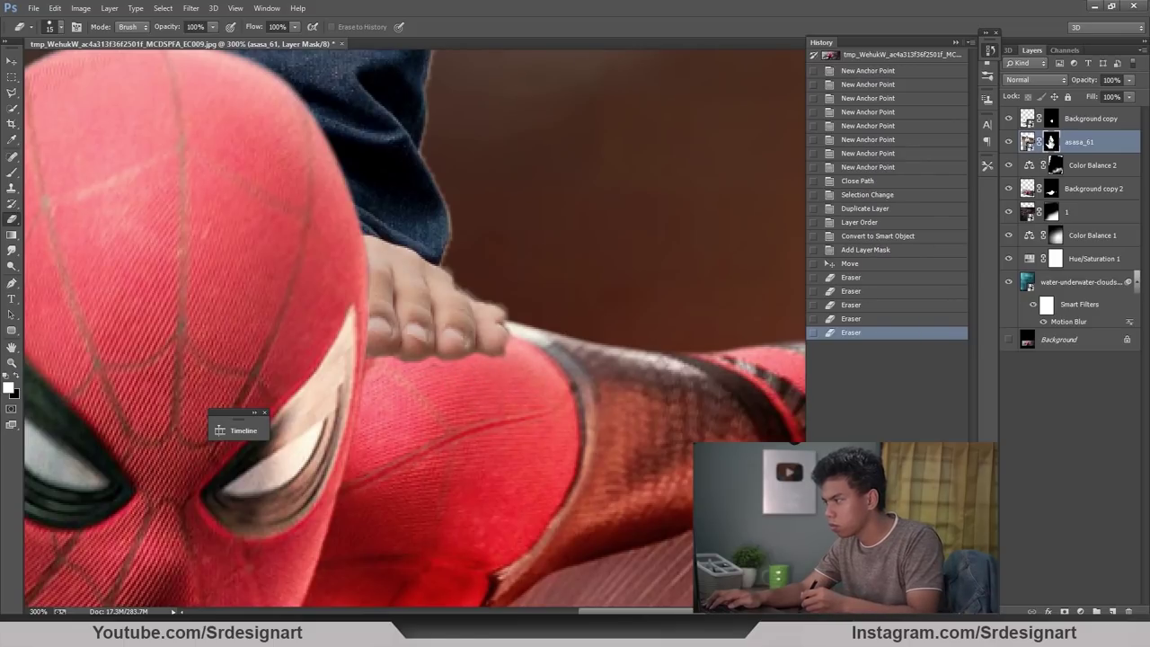
# Step: Restore the outer toe edges on the mask with a 6 px brush at 100% opacity and tidy the excess with a 15 px eraser
pyautogui.click(11, 173)
pyautogui.press('[')
pyautogui.press('[')
pyautogui.press('[')
pyautogui.press('[')
pyautogui.press('[')
pyautogui.press('[')
pyautogui.press('[')
pyautogui.press('[')
pyautogui.press('[')
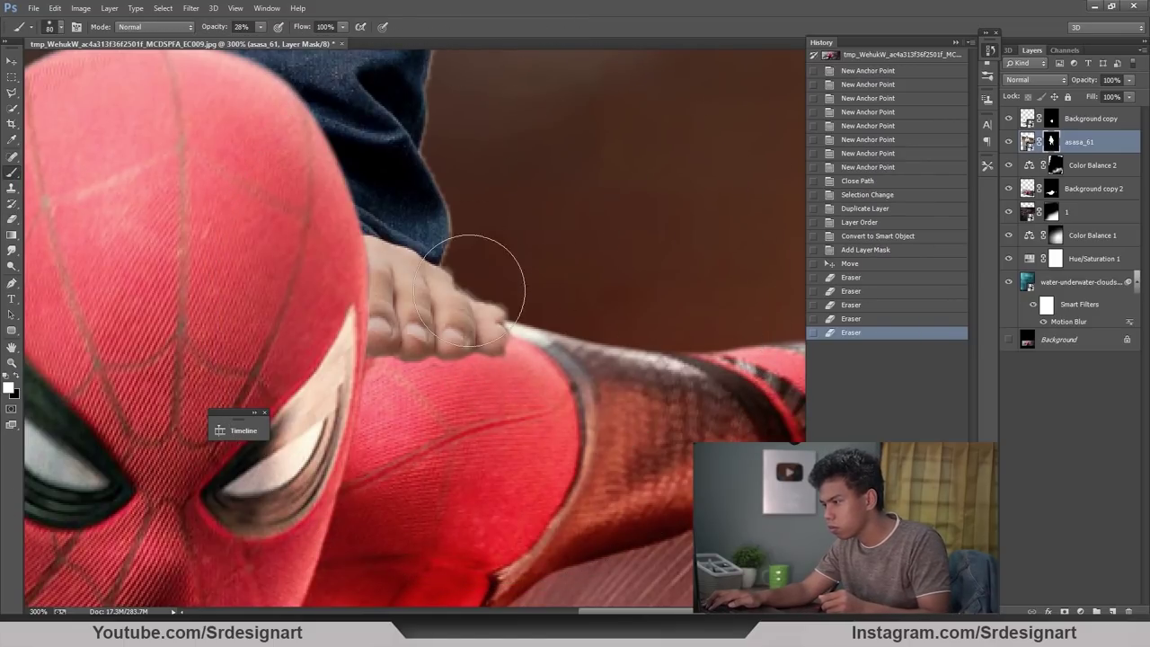
pyautogui.moveTo(508, 332)
pyautogui.mouseDown()
pyautogui.moveTo(513, 346)
pyautogui.moveTo(507, 333)
pyautogui.mouseUp()
pyautogui.moveTo(506, 333); pyautogui.dragTo(513, 348)
pyautogui.doubleClick(243, 29)
pyautogui.write('100')
pyautogui.press('Return')
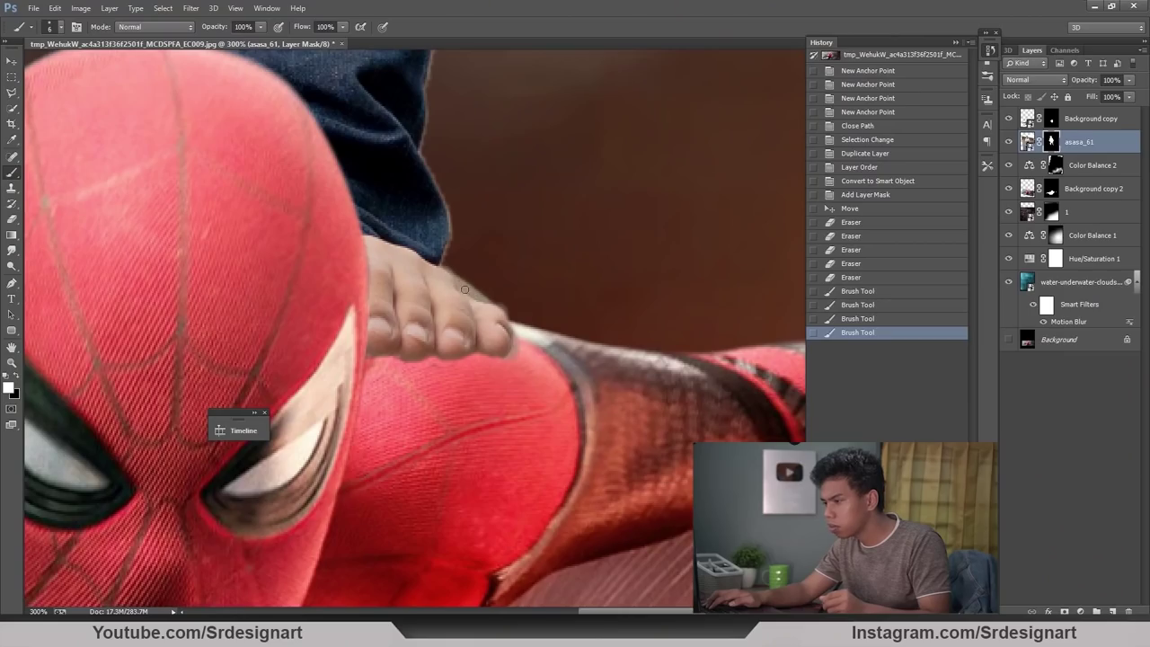
pyautogui.click(503, 320)
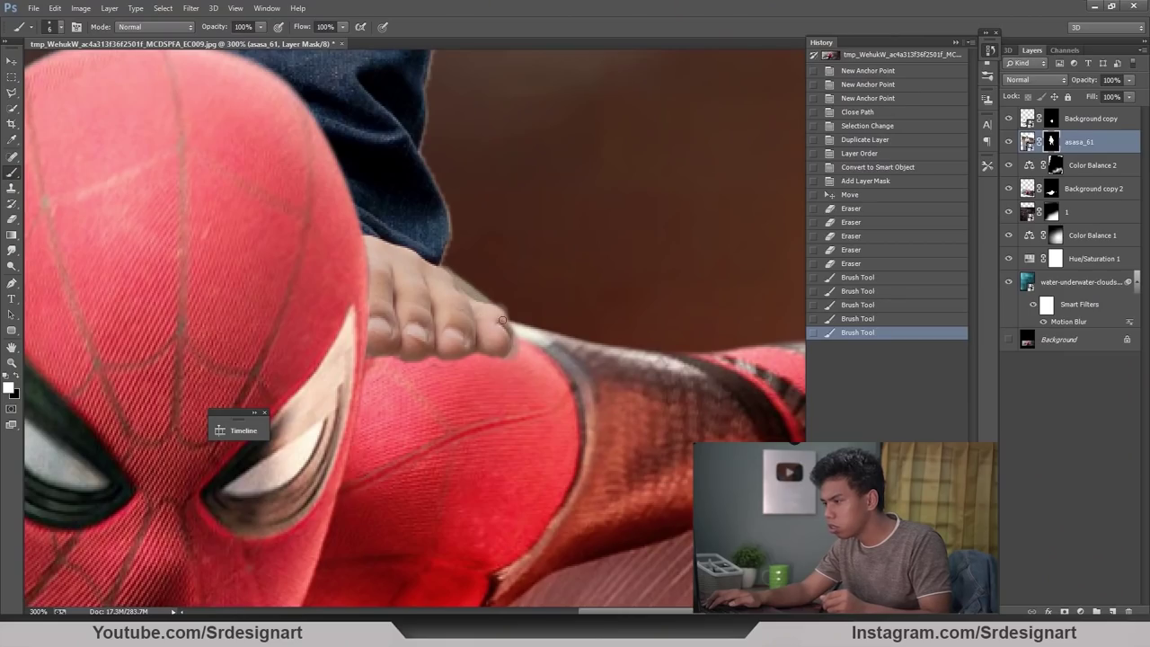
pyautogui.click(509, 320)
pyautogui.click(11, 221)
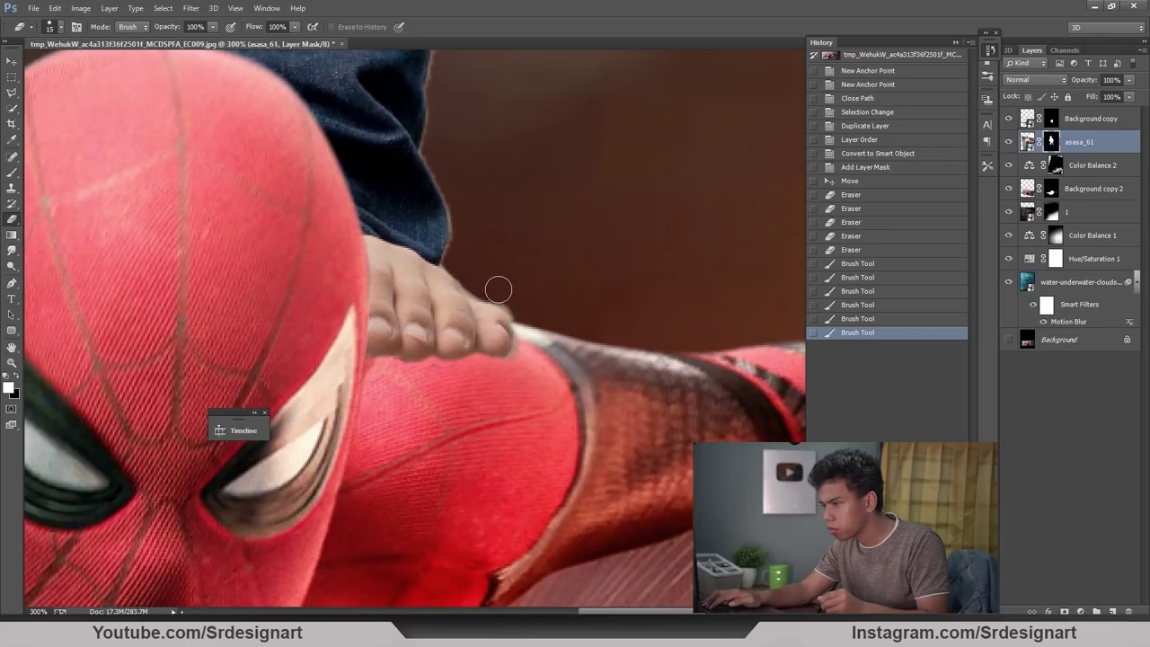
pyautogui.click(512, 369)
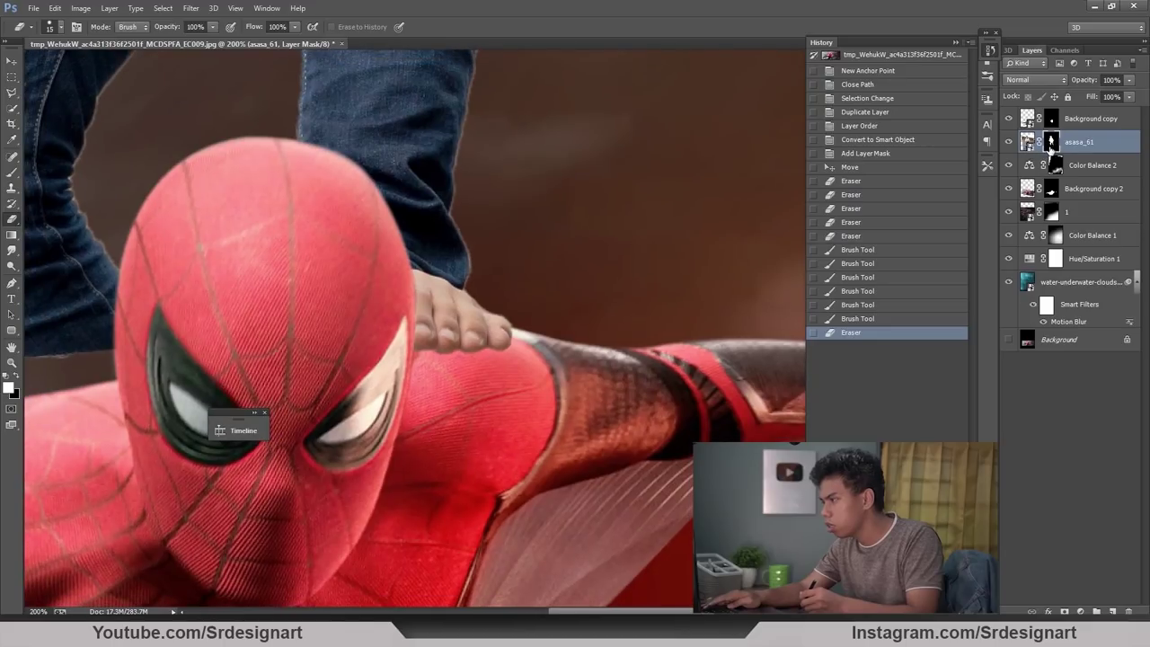
# Step: Refine the asasa_61 mask edge with Feather 1.7 px, Contrast 41% and Shift Edge -42%
pyautogui.rightClick(1051, 142)
pyautogui.click(1011, 256)
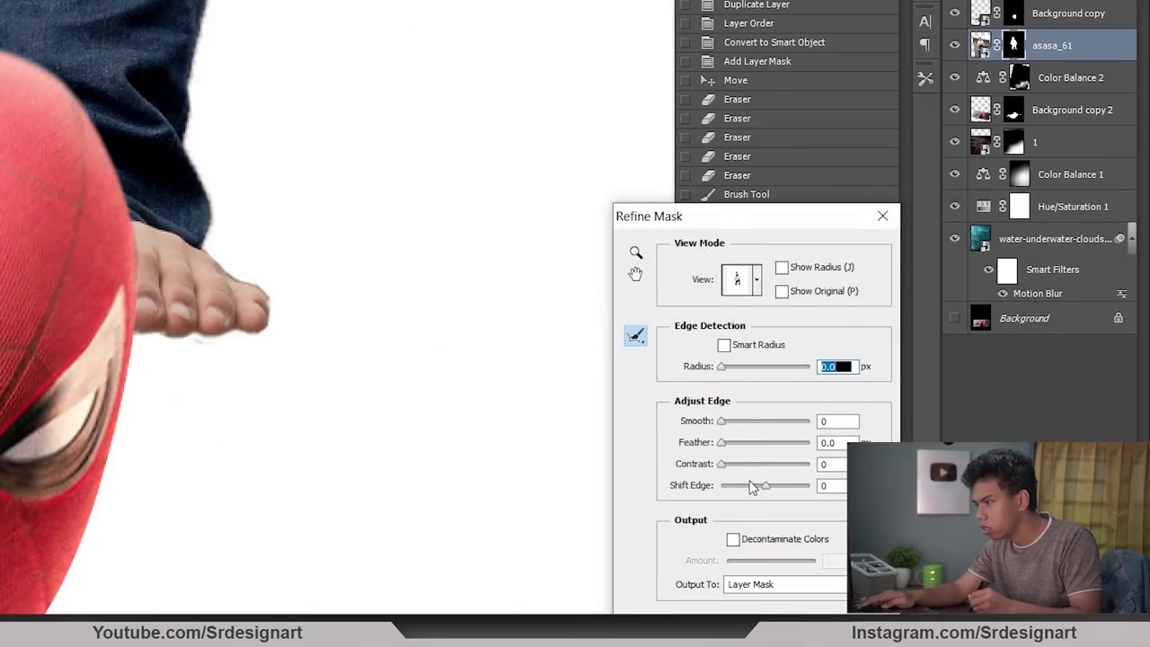
pyautogui.click(731, 445)
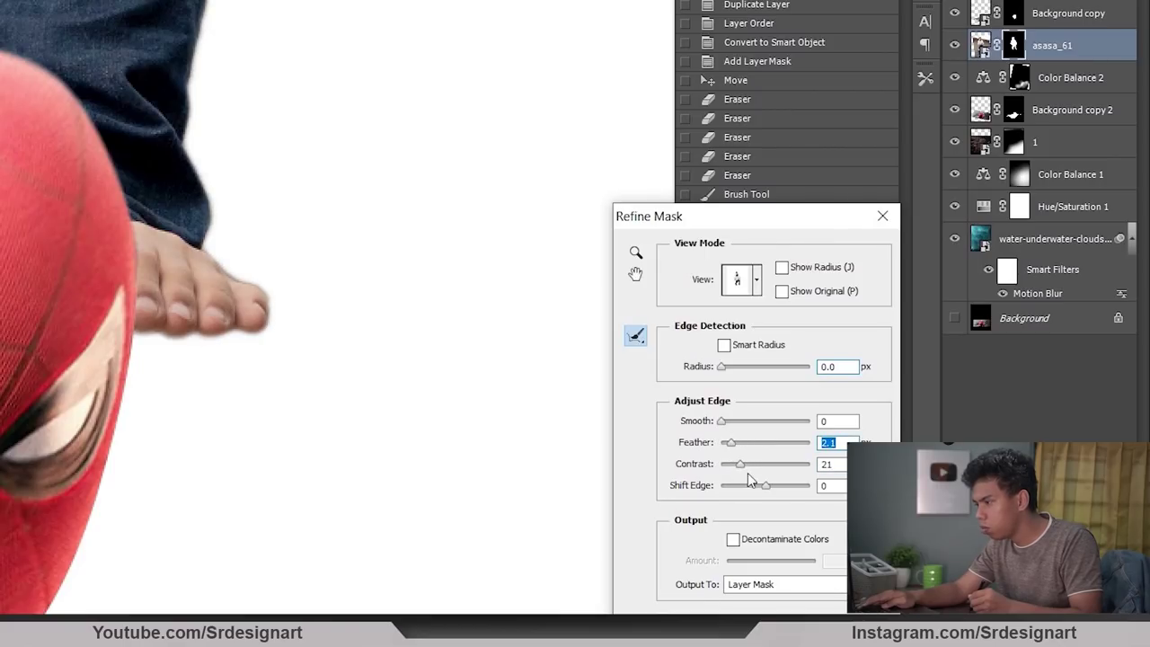
pyautogui.click(735, 440)
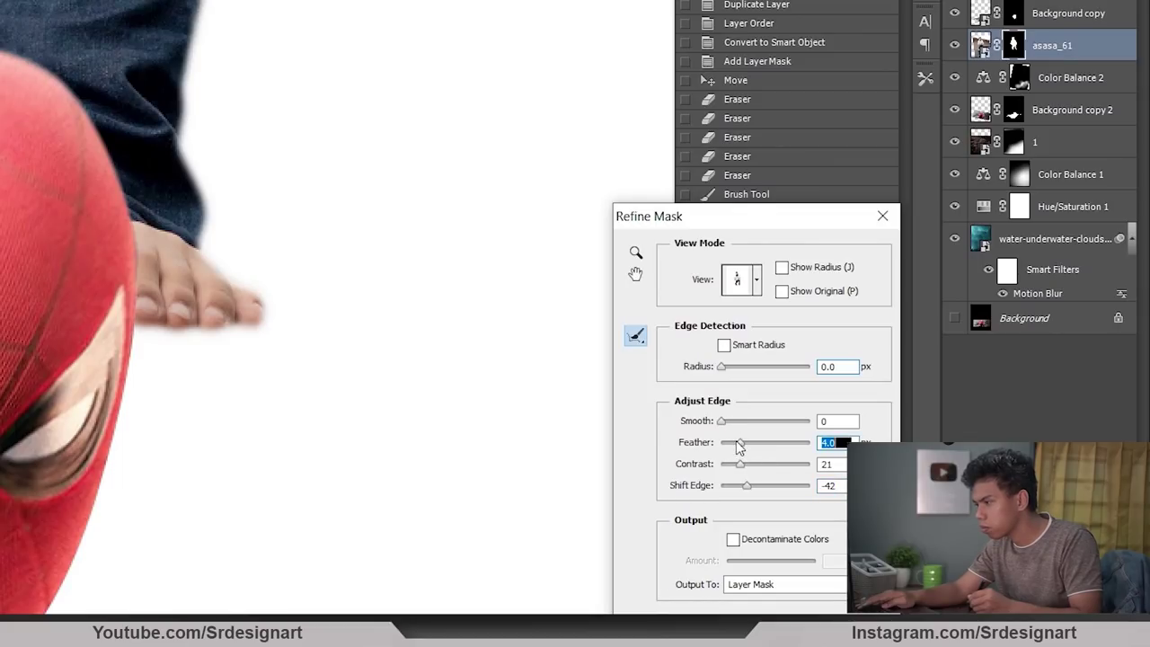
pyautogui.moveTo(736, 440); pyautogui.dragTo(756, 467)
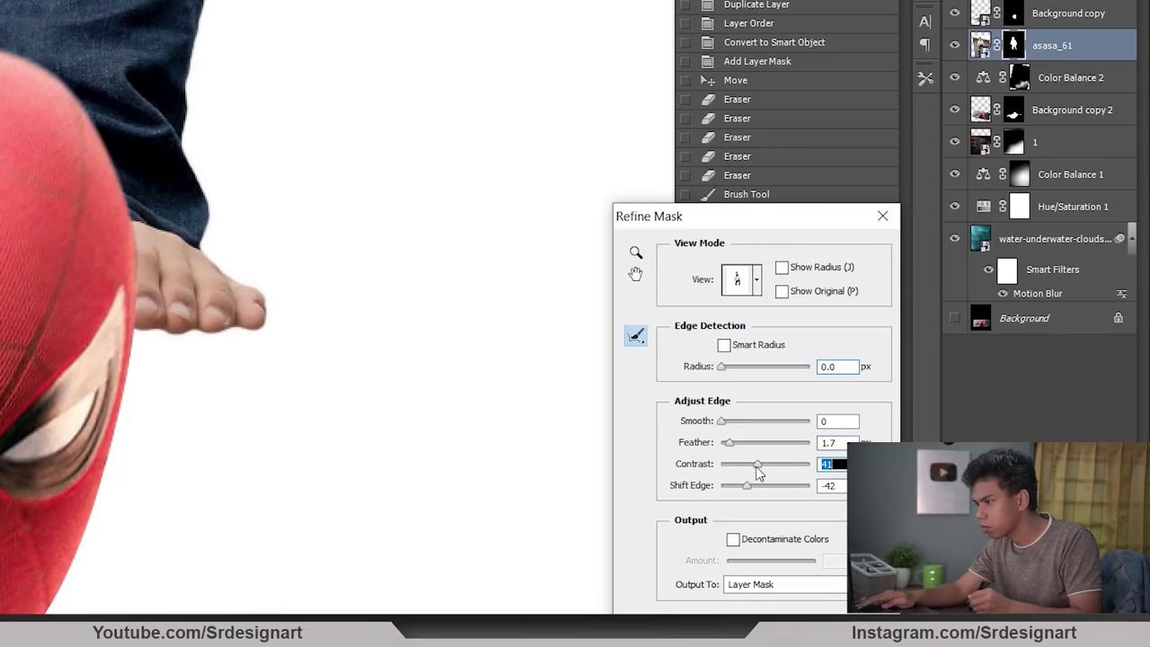
pyautogui.press('Return')
# Step: Refine the asasa_61 mask around the man's hair outline with a 35 px refine radius brush
pyautogui.hotkey('ctrl', '-')
pyautogui.hotkey('ctrl', '-')
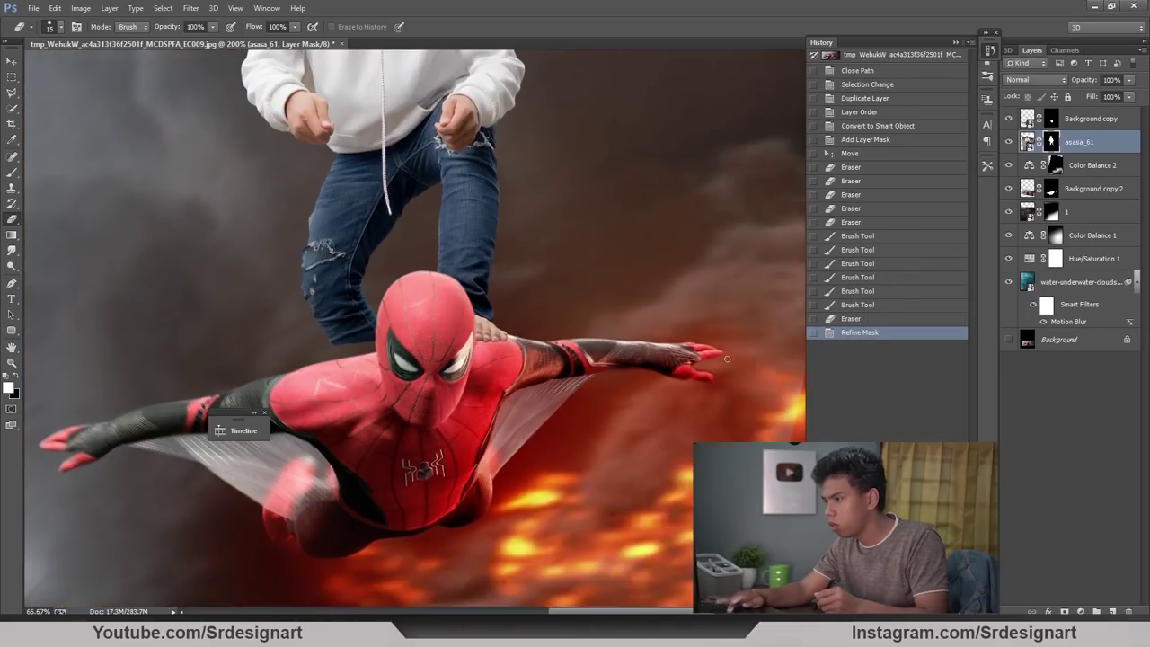
pyautogui.press('h')
pyautogui.moveTo(502, 152); pyautogui.dragTo(592, 532)
pyautogui.scroll(2, 508, 167)
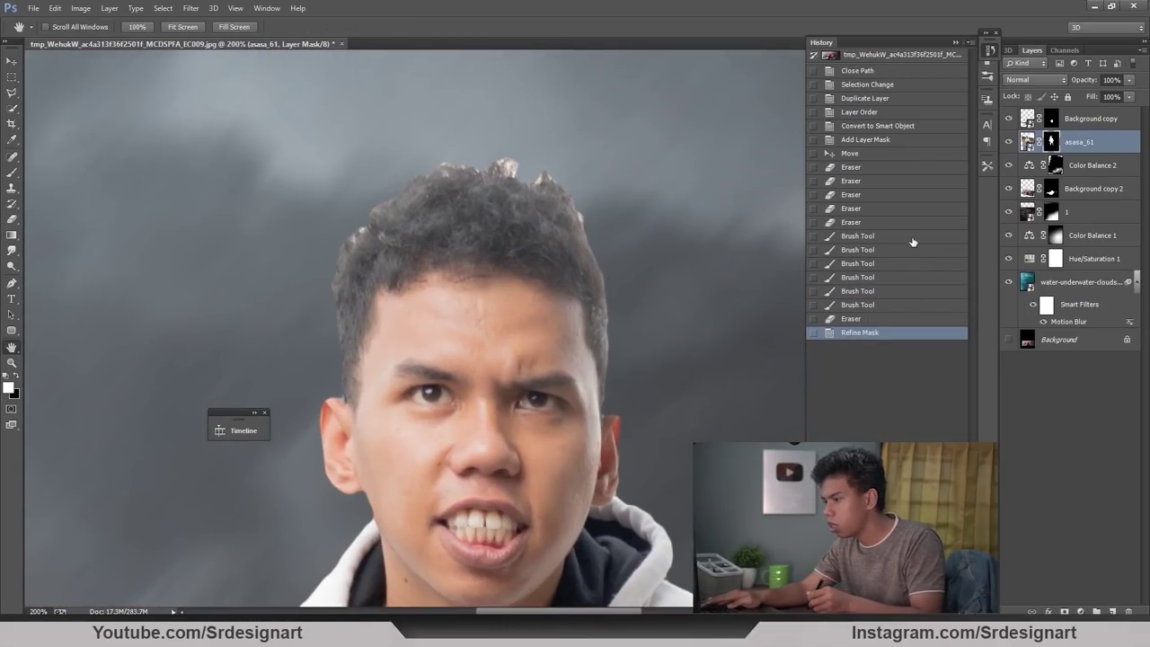
pyautogui.rightClick(1051, 141)
pyautogui.click(1024, 246)
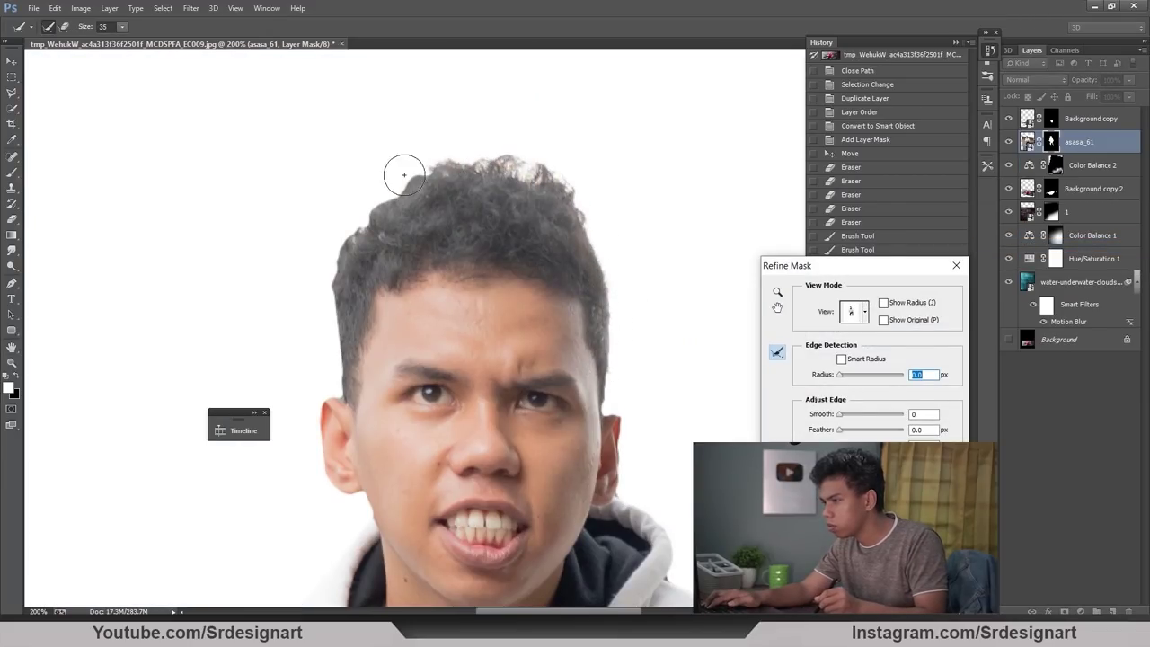
pyautogui.moveTo(329, 277); pyautogui.dragTo(333, 392)
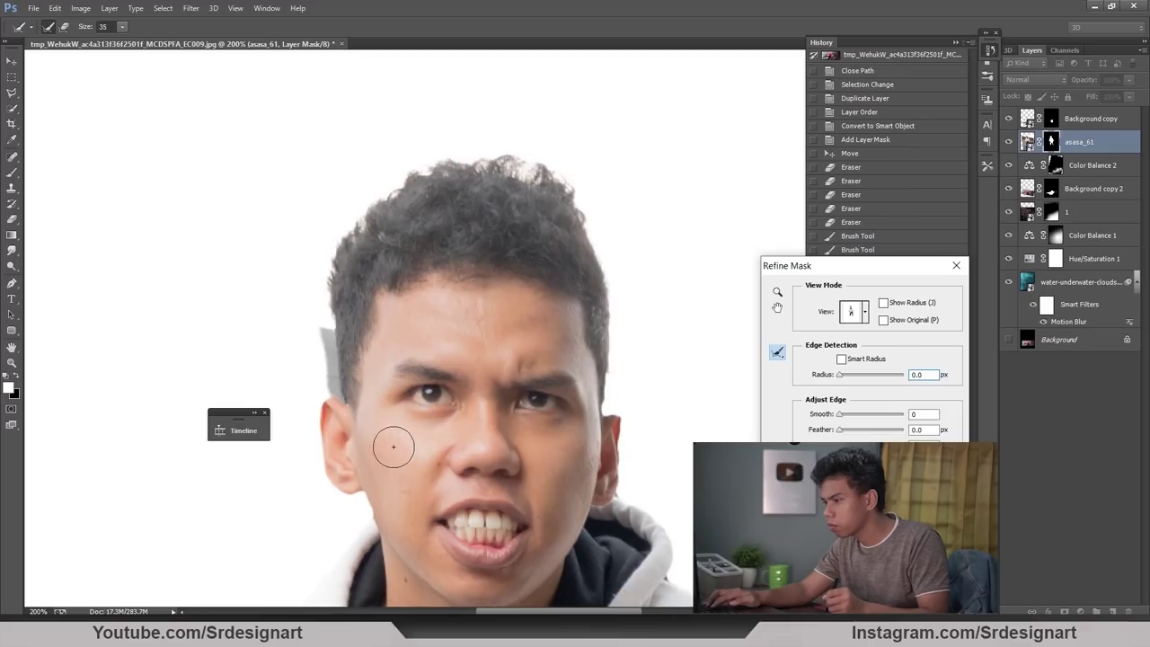
pyautogui.press('Return')
# Step: Examine the refined hair edge against the clouds and the overall poster composition
pyautogui.hotkey('ctrl', '-')
pyautogui.hotkey('ctrl', '-')
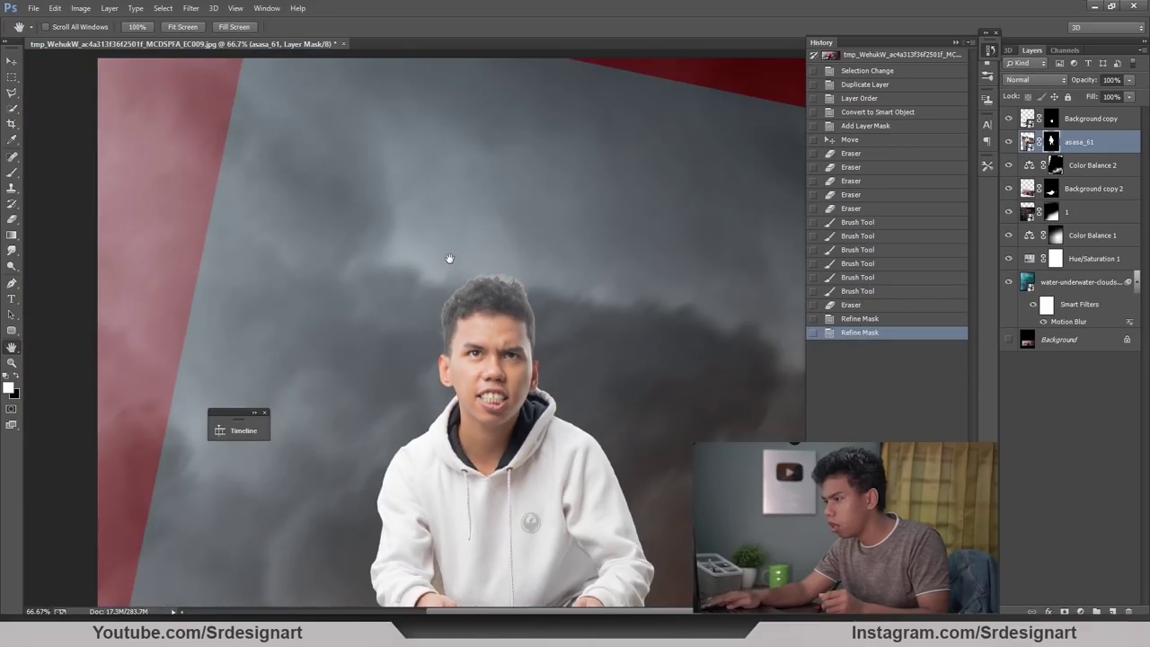
pyautogui.hotkey('ctrl', '+')
pyautogui.hotkey('ctrl', '+')
pyautogui.hotkey('ctrl', '-')
pyautogui.hotkey('ctrl', '-')
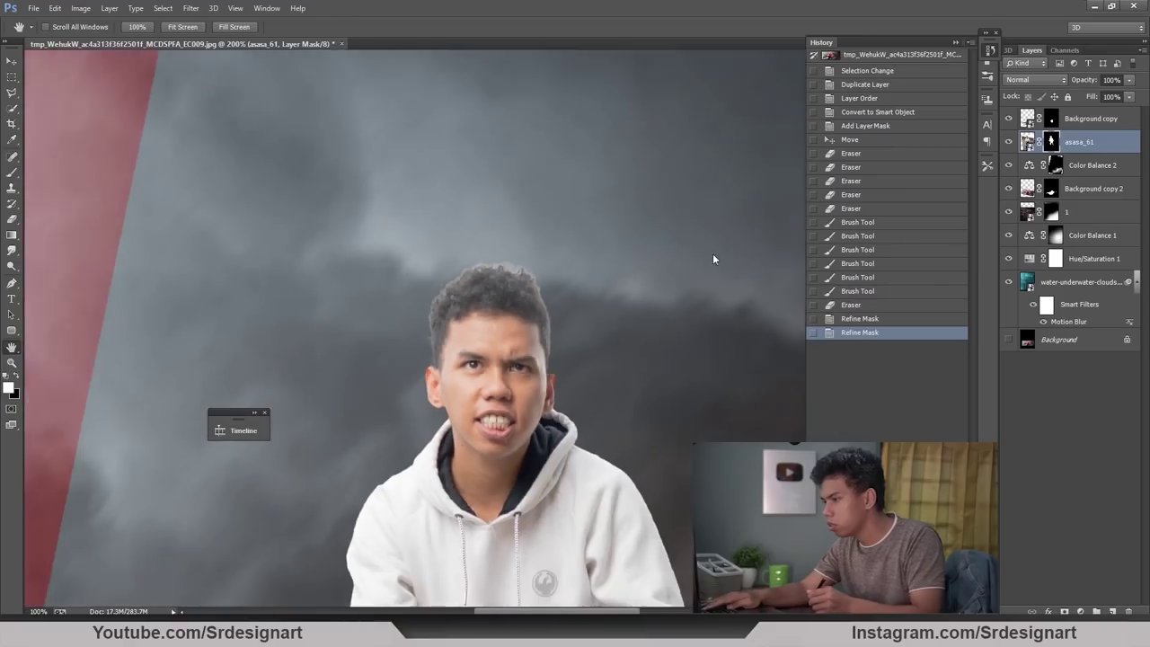
pyautogui.moveTo(487, 410); pyautogui.dragTo(457, 140)
pyautogui.hotkey('ctrl', '-')
pyautogui.hotkey('ctrl', '-')
pyautogui.hotkey('ctrl', '-')
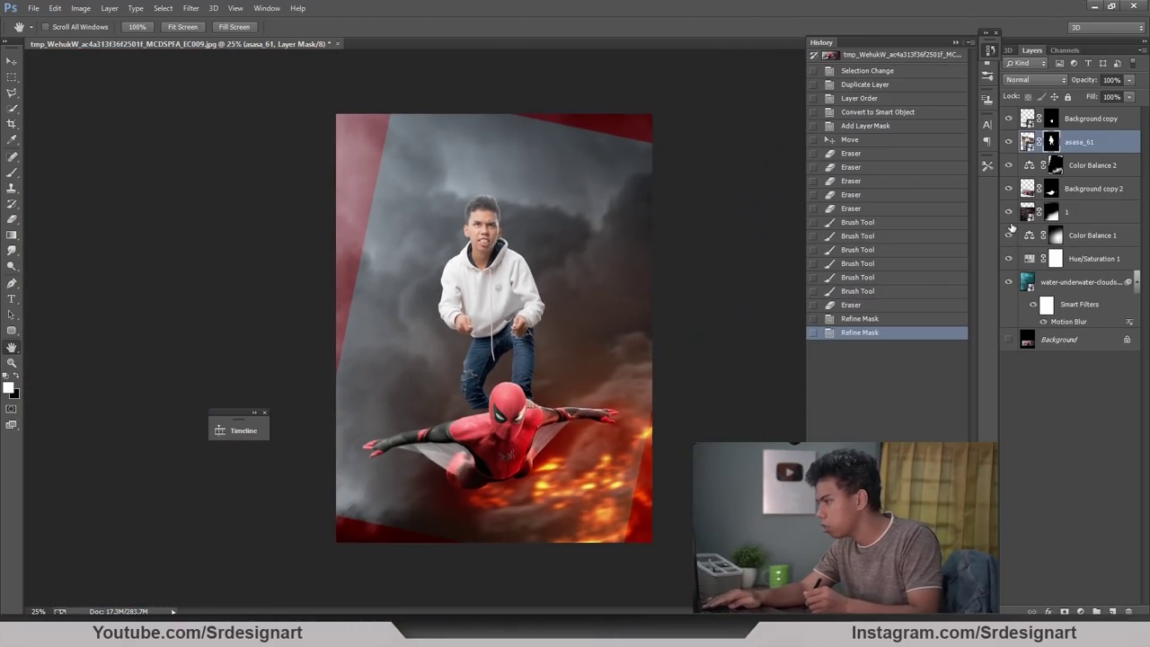
# Step: Compare the image with and without Color Balance 2, and delete that adjustment layer
pyautogui.click(1008, 166)
pyautogui.click(1008, 166)
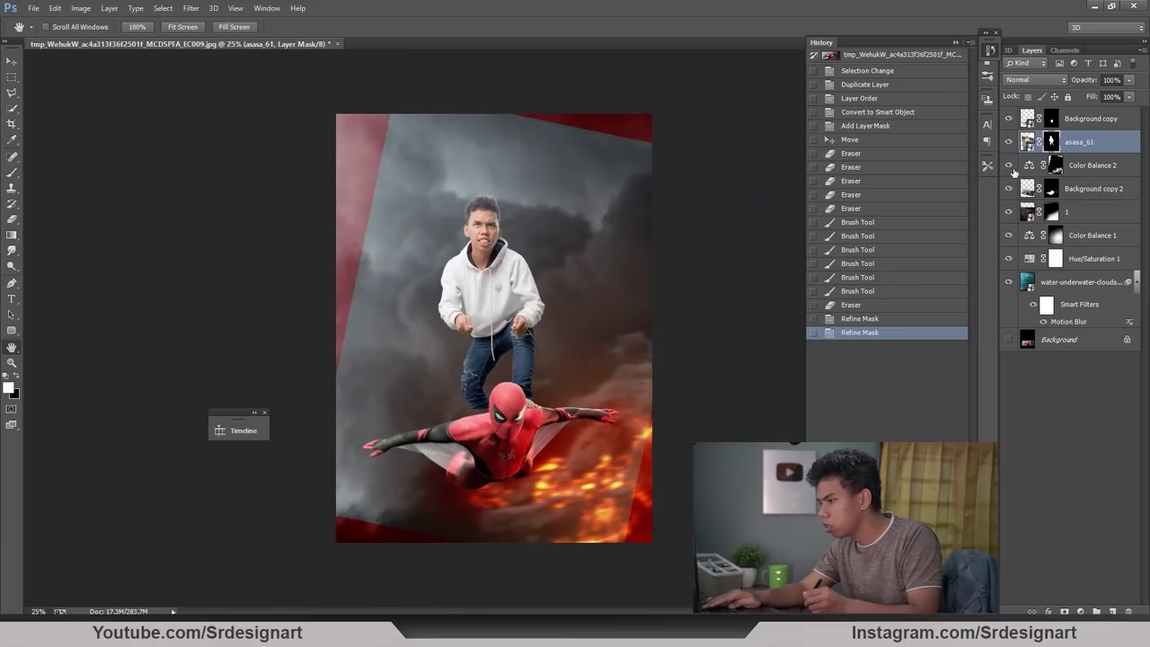
pyautogui.click(1056, 166)
pyautogui.press('Delete')
pyautogui.scroll(-1, 629, 403)
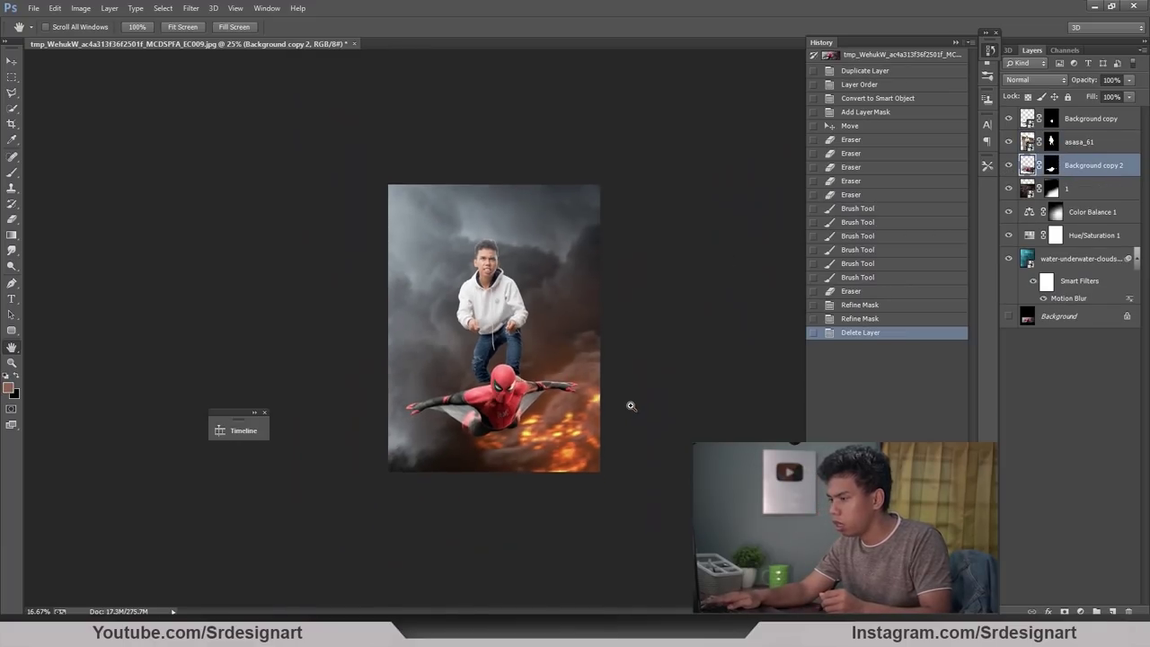
# Step: Erase the leftover background sliver beside the man's thigh on the asasa_61 mask with a small eraser
pyautogui.scroll(3, 629, 404)
pyautogui.scroll(4, 589, 258)
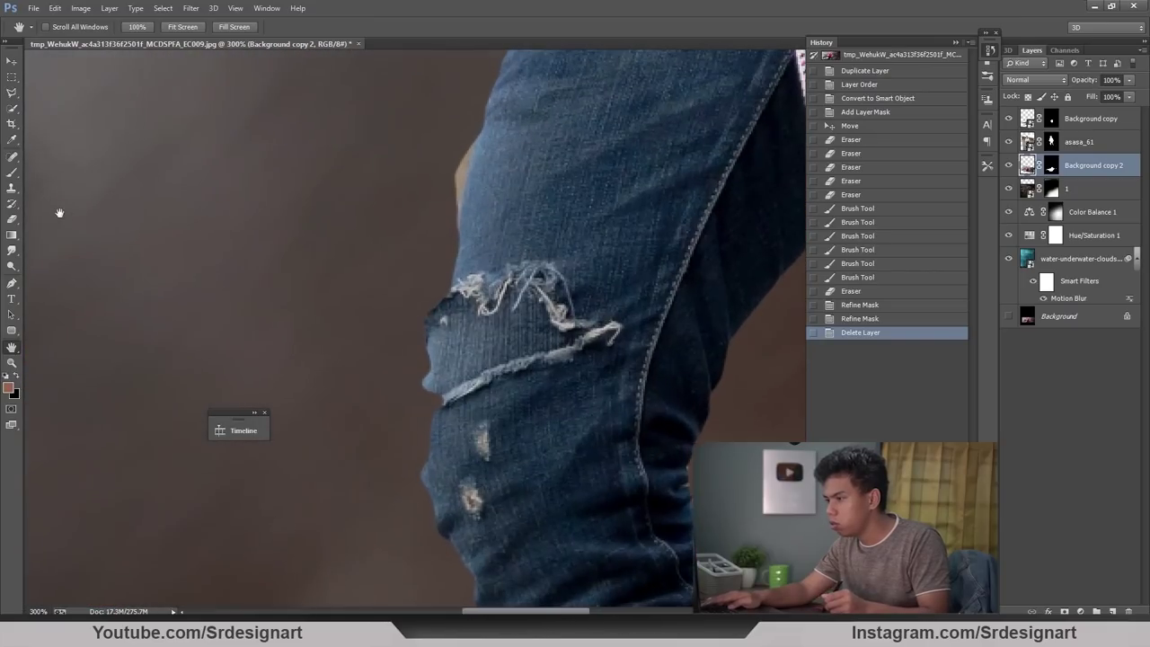
pyautogui.click(12, 218)
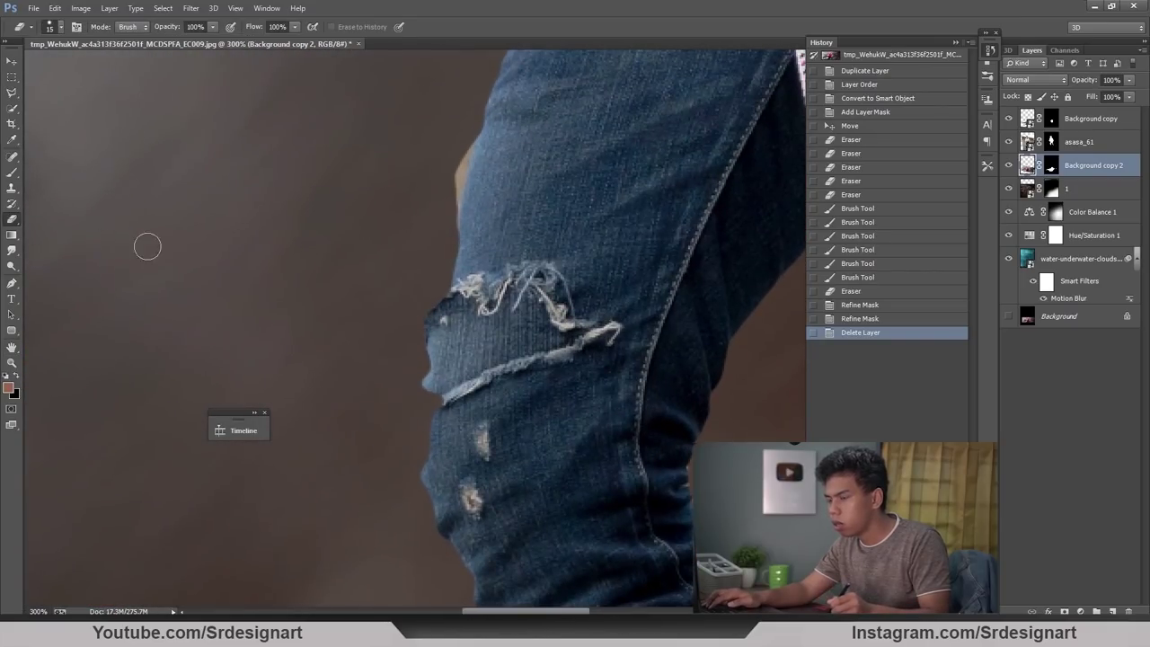
pyautogui.hotkey('alt', ']')
pyautogui.press('d')
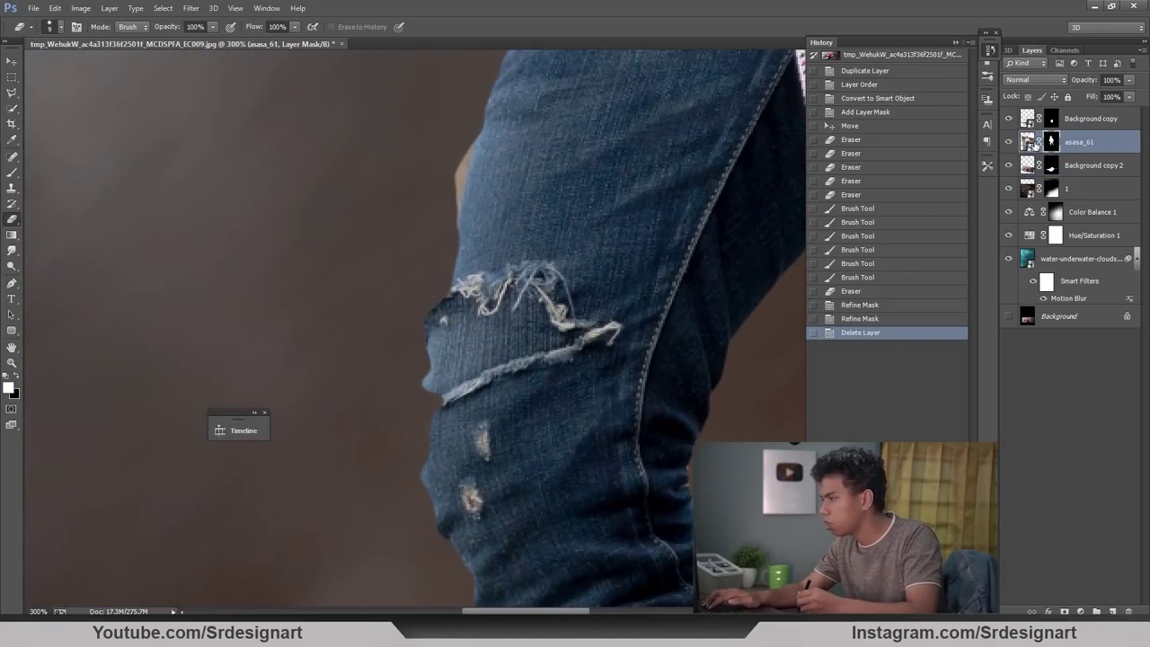
pyautogui.click(442, 260)
pyautogui.hotkey('ctrl', '-')
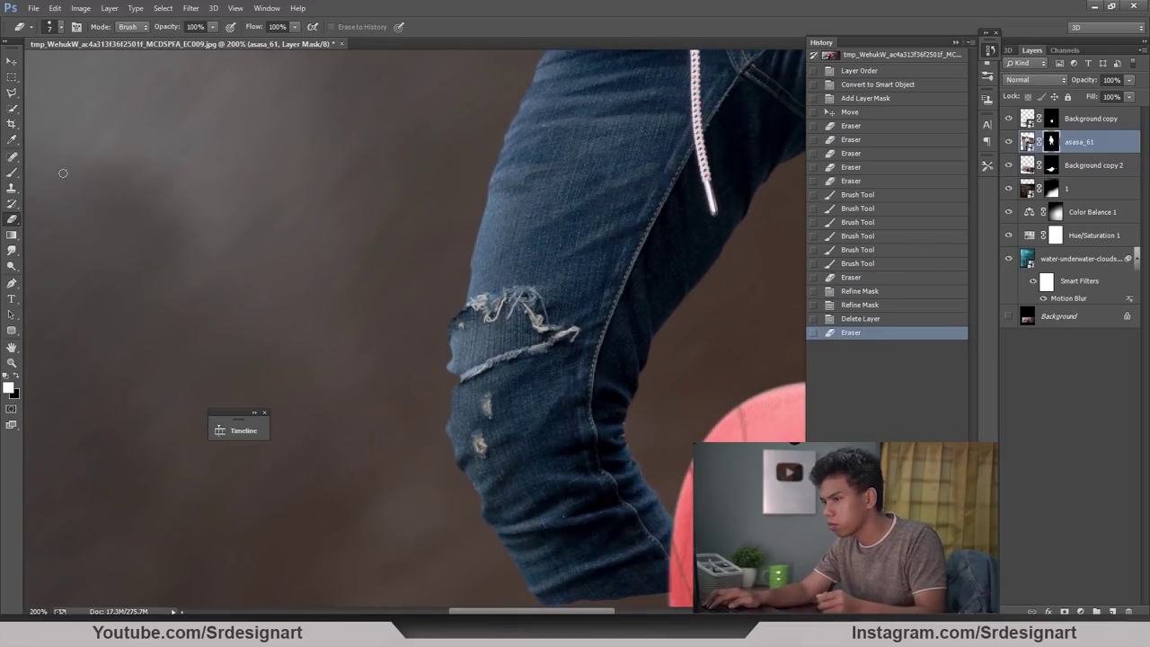
# Step: Restore the frayed outer edge of the torn knee on the asasa_61 mask with a soft white brush
pyautogui.press('b')
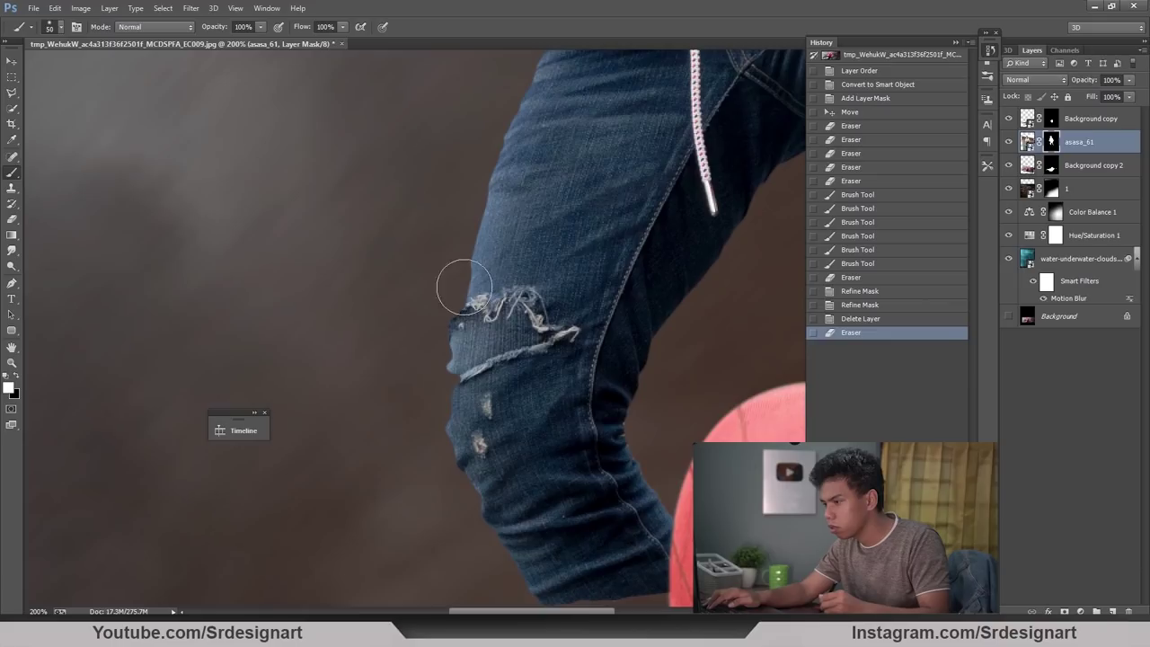
pyautogui.moveTo(464, 288)
pyautogui.mouseDown()
pyautogui.moveTo(468, 465)
pyautogui.moveTo(461, 293)
pyautogui.mouseUp()
pyautogui.moveTo(461, 293); pyautogui.dragTo(435, 423)
# Step: Erase the beige background halo around the torn knee on the asasa_61 mask, using an enlarged eraser of about 45 px
pyautogui.click(11, 220)
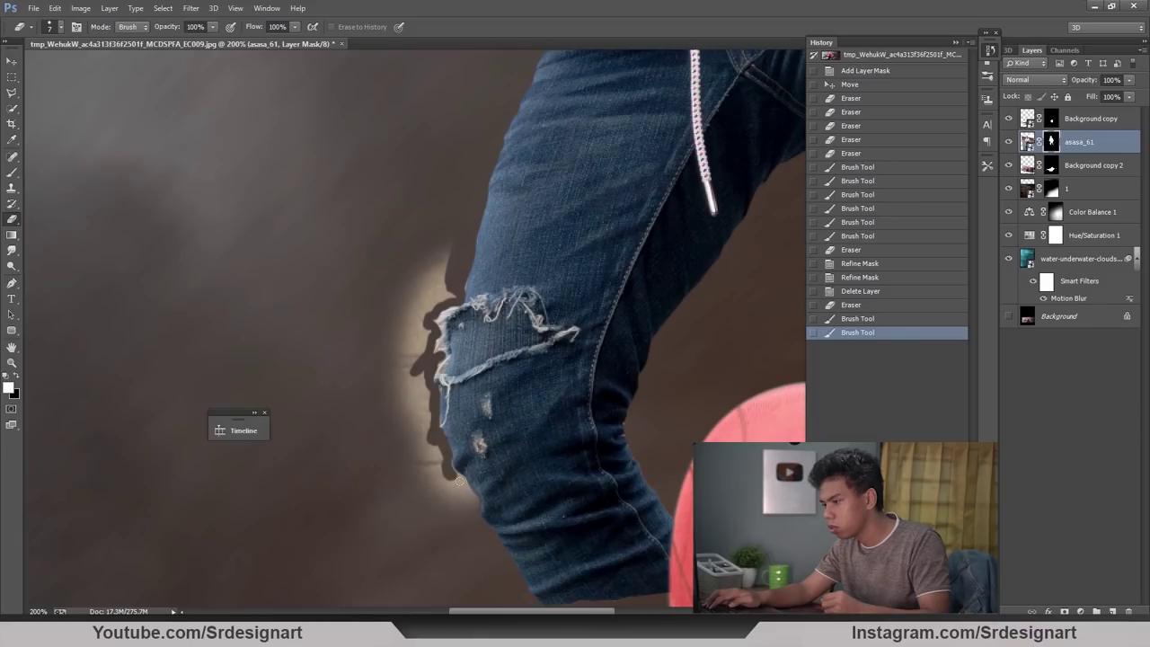
pyautogui.moveTo(475, 512); pyautogui.dragTo(485, 556)
pyautogui.press(']')
pyautogui.press(']')
pyautogui.press(']')
pyautogui.press(']')
pyautogui.press(']')
pyautogui.press(']')
pyautogui.press(']')
pyautogui.press(']')
pyautogui.press(']')
pyautogui.press(']')
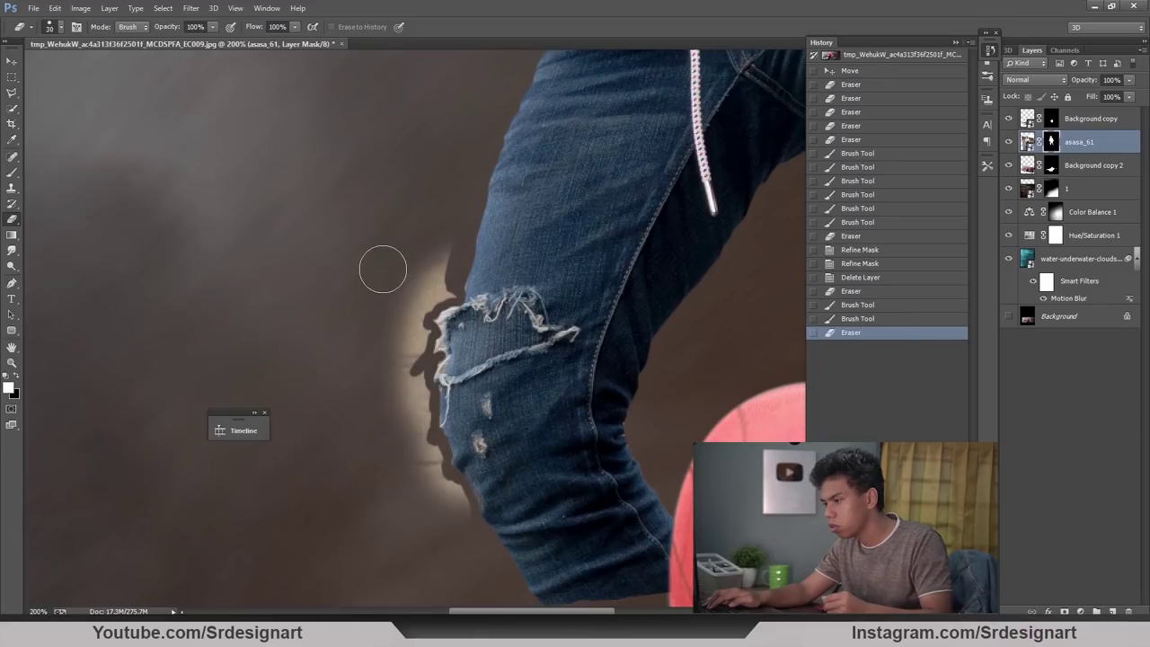
pyautogui.moveTo(426, 246)
pyautogui.mouseDown()
pyautogui.moveTo(431, 282)
pyautogui.moveTo(405, 301)
pyautogui.moveTo(405, 329)
pyautogui.moveTo(419, 462)
pyautogui.moveTo(442, 494)
pyautogui.mouseUp()
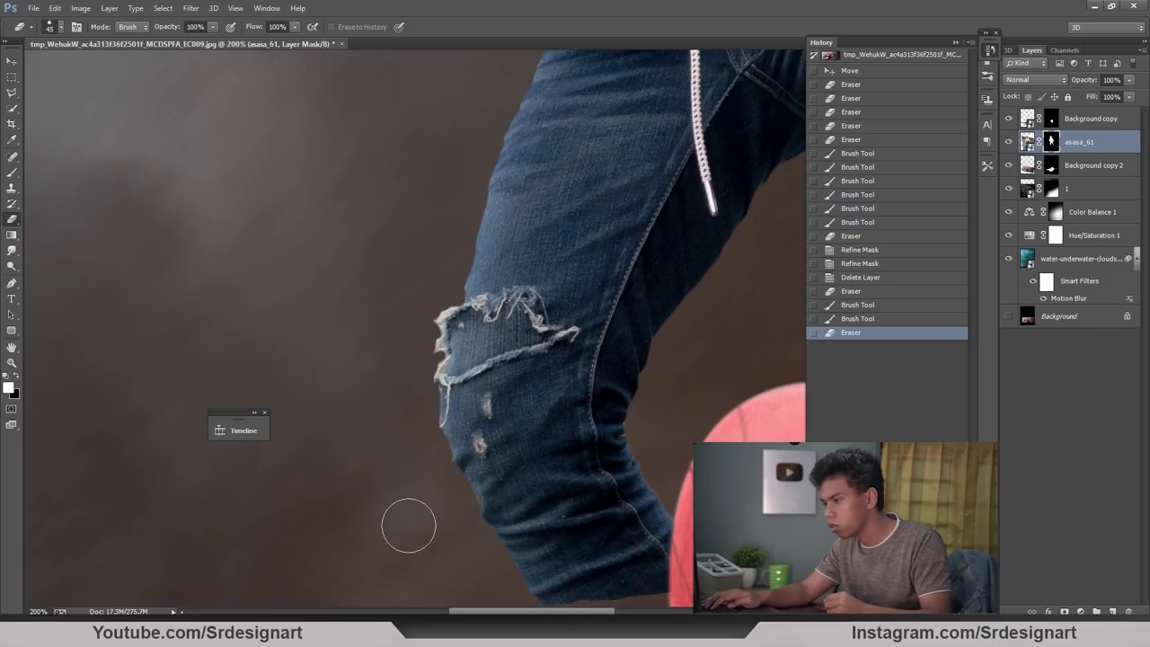
# Step: Trace a closed Pen path around the background gap between the man's right sleeve, his hand and the hoodie body
pyautogui.hotkey('ctrl', '-')
pyautogui.hotkey('ctrl', '-')
pyautogui.hotkey('ctrl', '-')
pyautogui.press('space')
pyautogui.moveTo(589, 356); pyautogui.dragTo(498, 471)
pyautogui.hotkey('ctrl', '+')
pyautogui.hotkey('ctrl', '+')
pyautogui.hotkey('ctrl', '+')
pyautogui.moveTo(449, 330); pyautogui.dragTo(716, 432)
pyautogui.hotkey('ctrl', '+')
pyautogui.press('p')
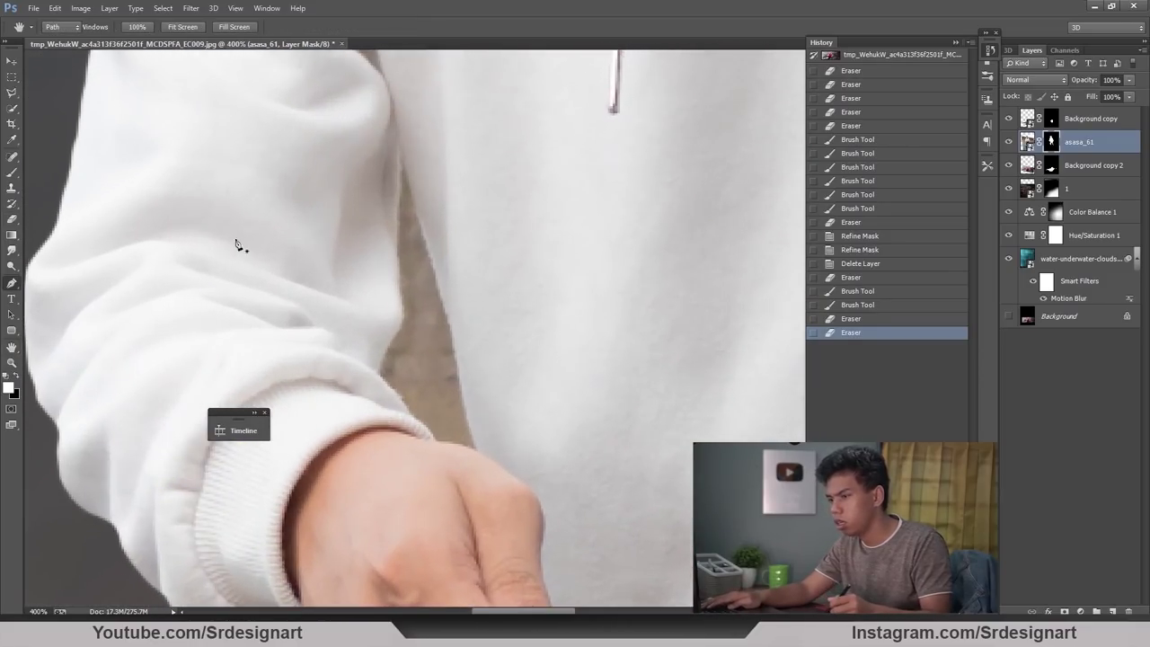
pyautogui.press('p')
pyautogui.click(400, 142)
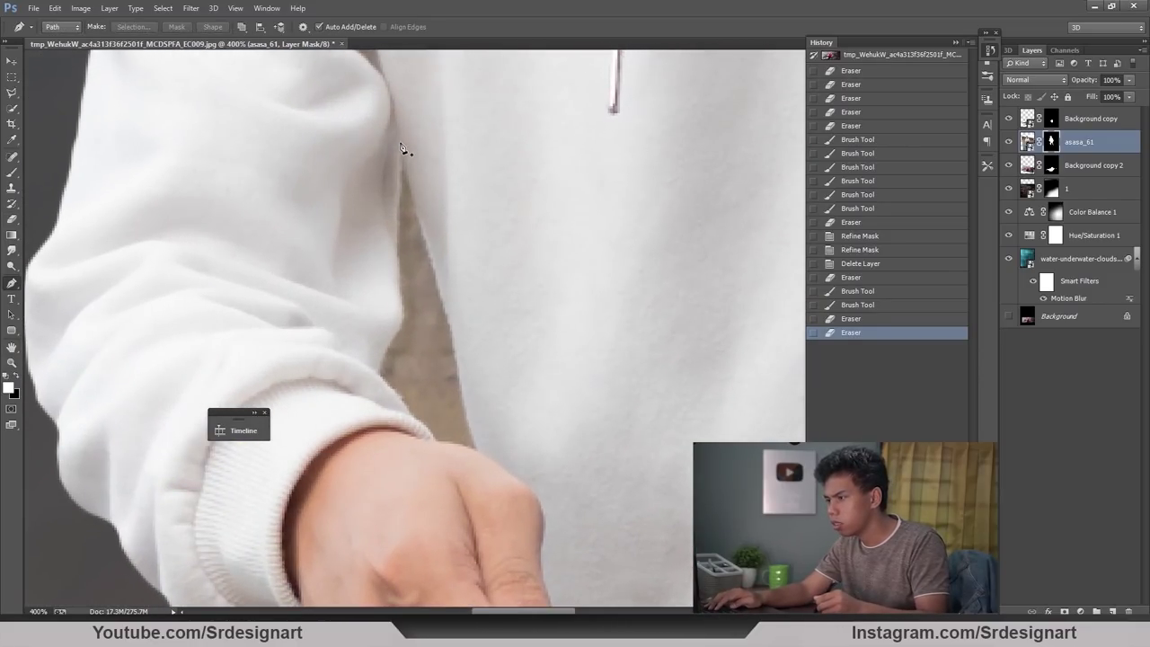
pyautogui.click(442, 295)
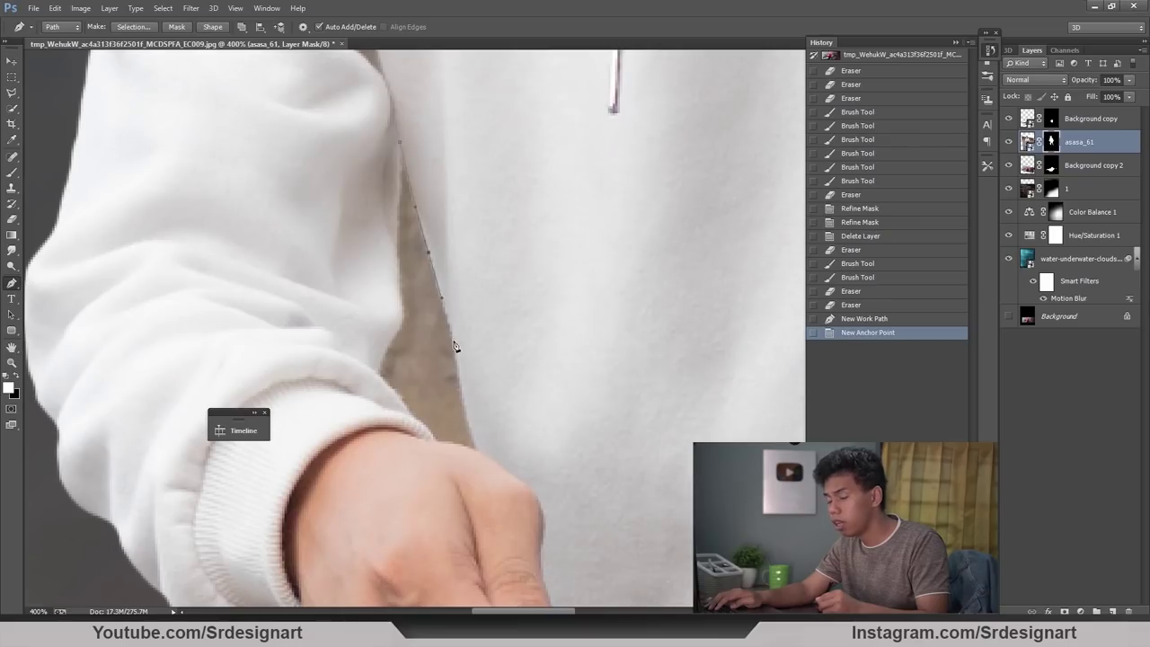
pyautogui.click(471, 421)
pyautogui.click(475, 449)
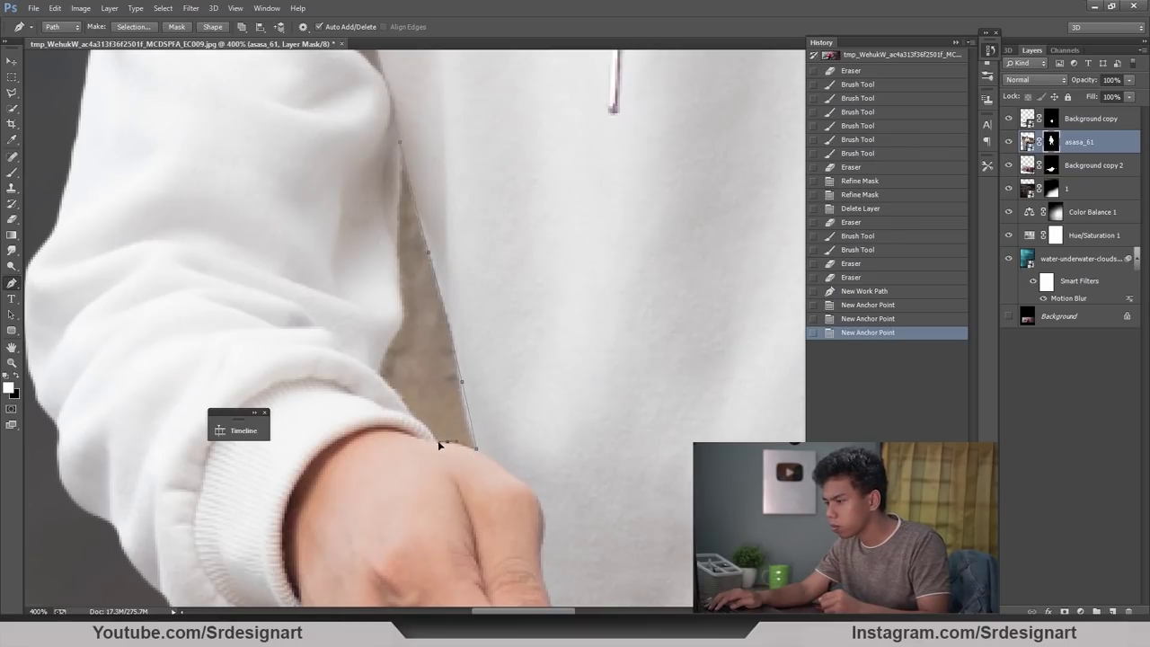
pyautogui.click(447, 441)
pyautogui.click(433, 438)
pyautogui.click(400, 408)
pyautogui.click(377, 377)
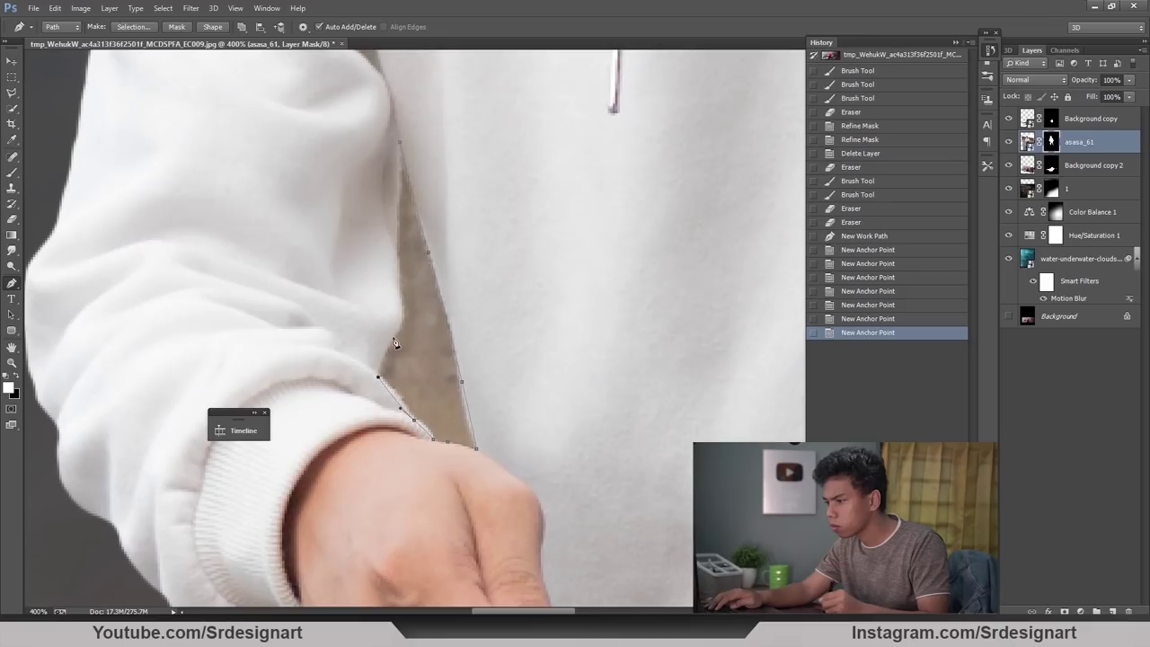
pyautogui.click(397, 295)
pyautogui.click(392, 234)
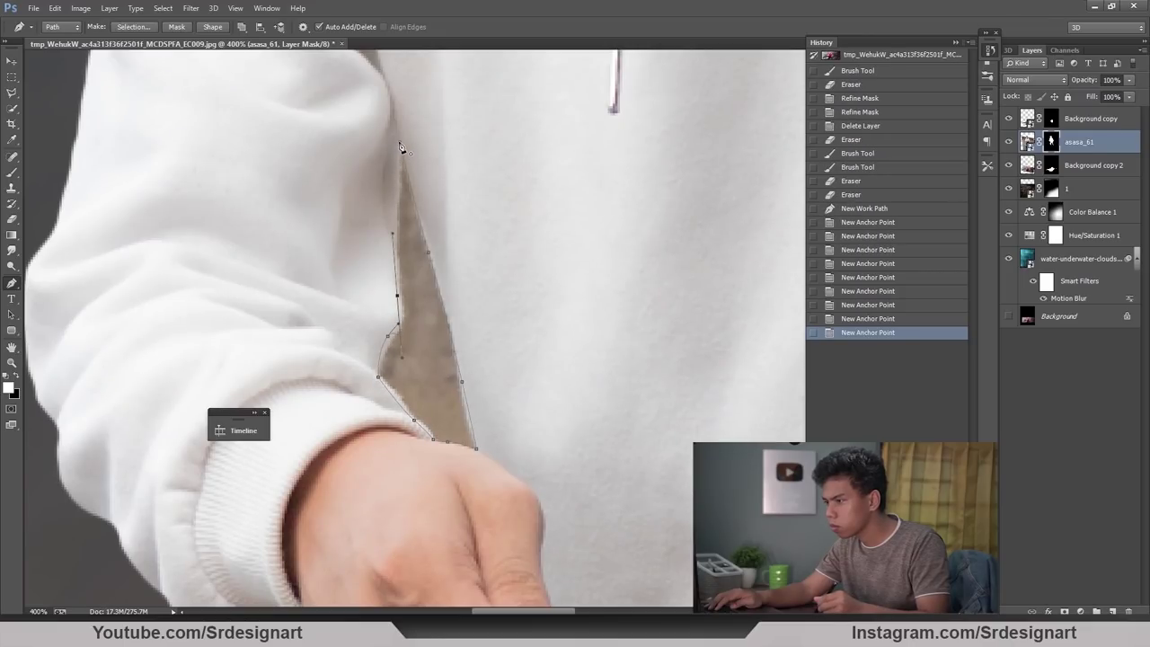
pyautogui.click(401, 146)
# Step: Convert the path to a selection, clear the gap from the asasa_61 mask and deselect
pyautogui.rightClick(462, 172)
pyautogui.click(513, 231)
pyautogui.press('Return')
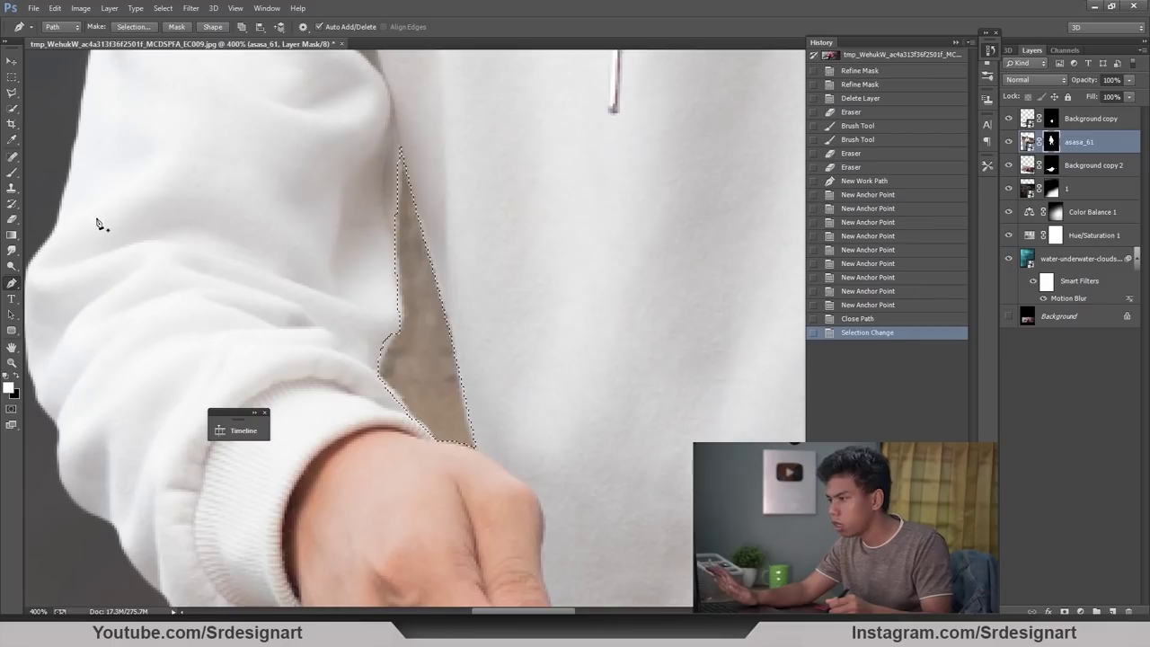
pyautogui.press('Delete')
pyautogui.press('7')
pyautogui.press('l')
pyautogui.rightClick(264, 109)
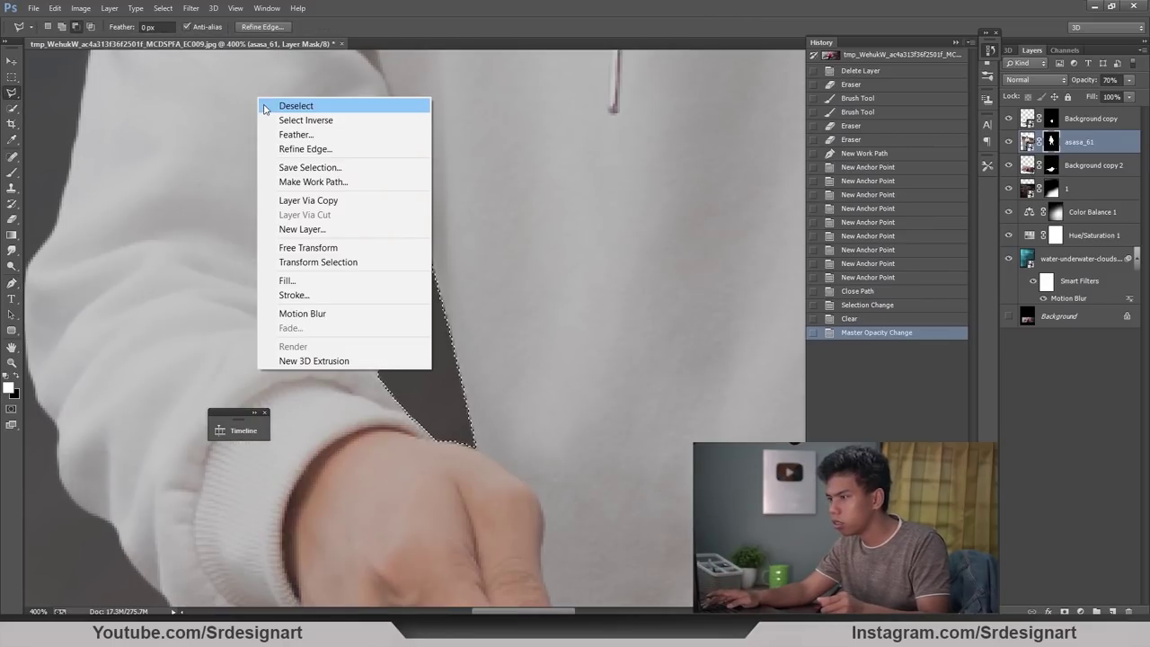
pyautogui.click(264, 109)
# Step: Set the asasa_61 layer's opacity to 96%
pyautogui.scroll(-7, 270, 134)
pyautogui.press('h')
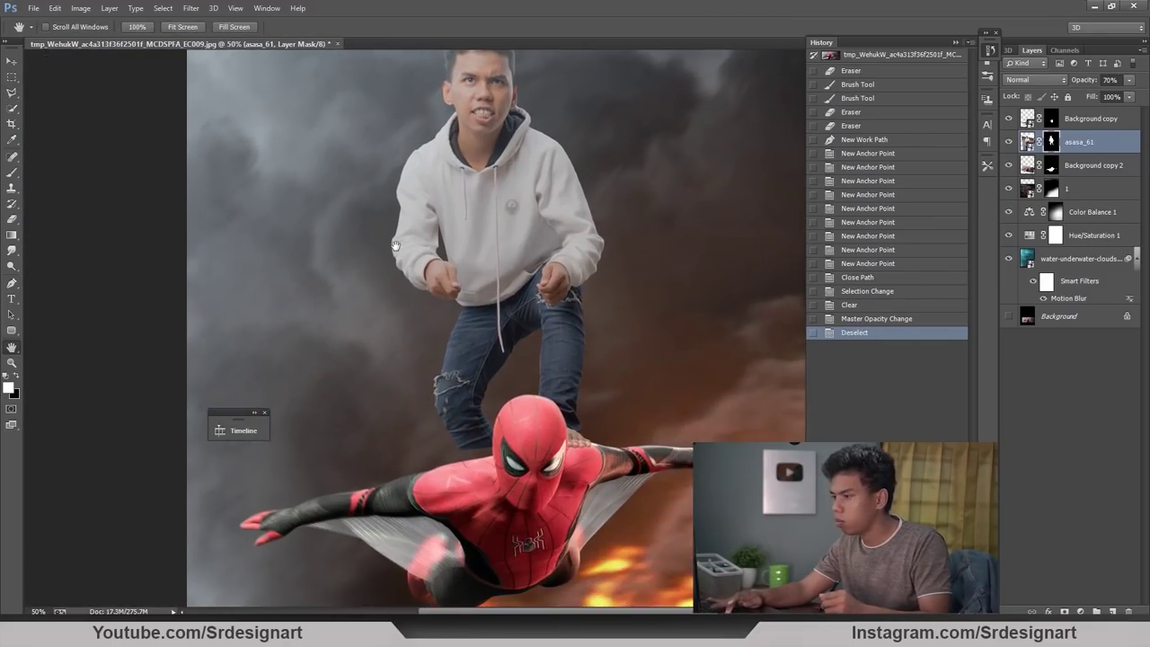
pyautogui.hotkey('ctrl', '-')
pyautogui.hotkey('ctrl', '+')
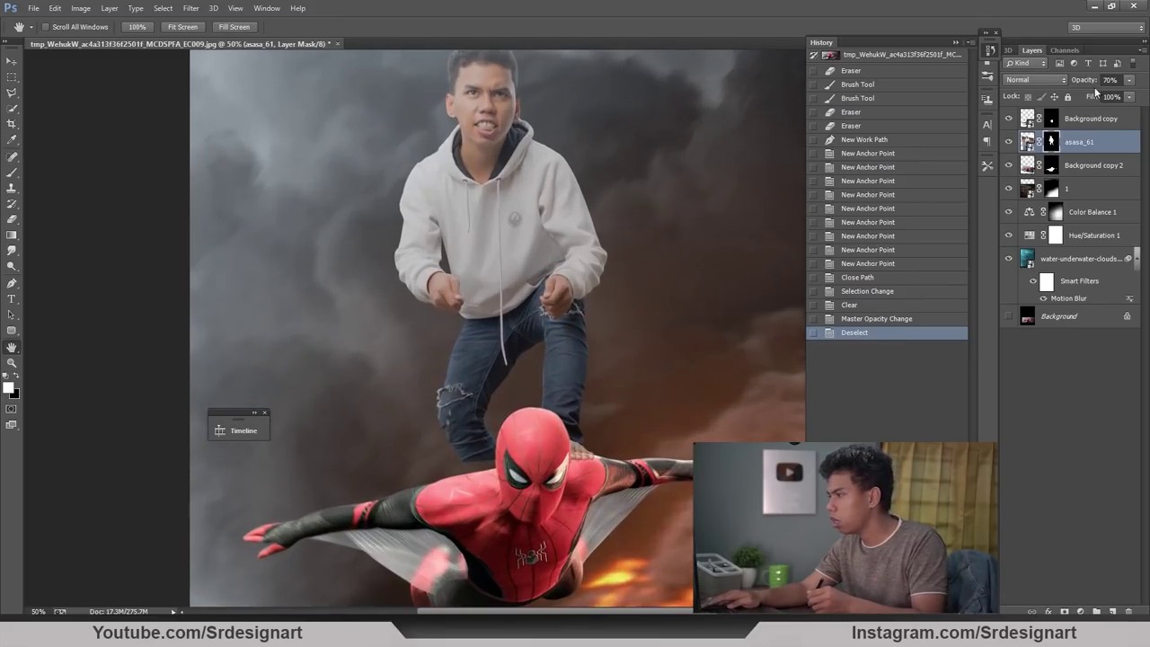
pyautogui.press('9')
pyautogui.press('6')
pyautogui.scroll(-2, 461, 247)
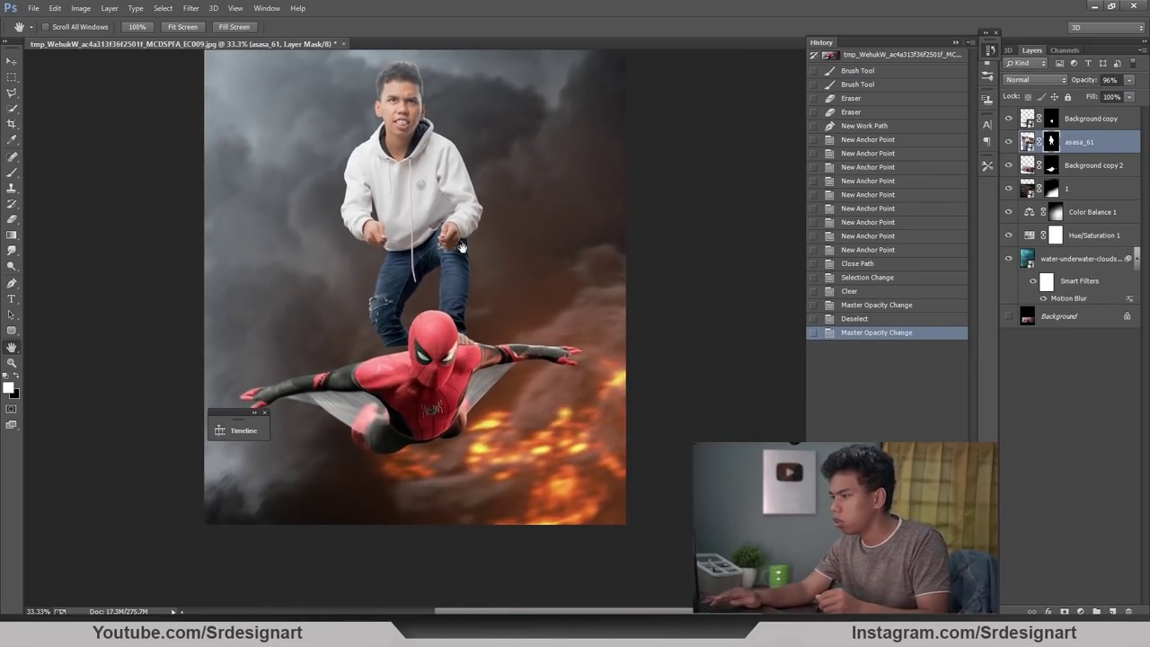
# Step: Paint white on the asasa_61 mask below the trouser hem, between the bent leg and Spider-Man's shoulder
pyautogui.scroll(1, 462, 247)
pyautogui.scroll(4, 546, 201)
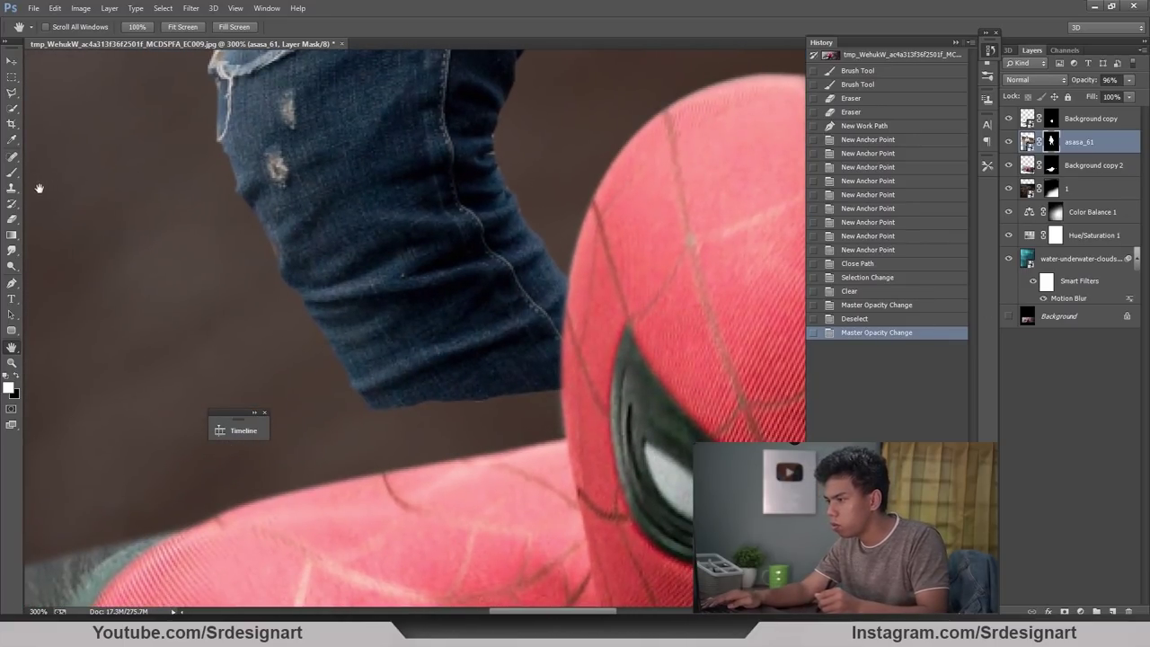
pyautogui.click(12, 189)
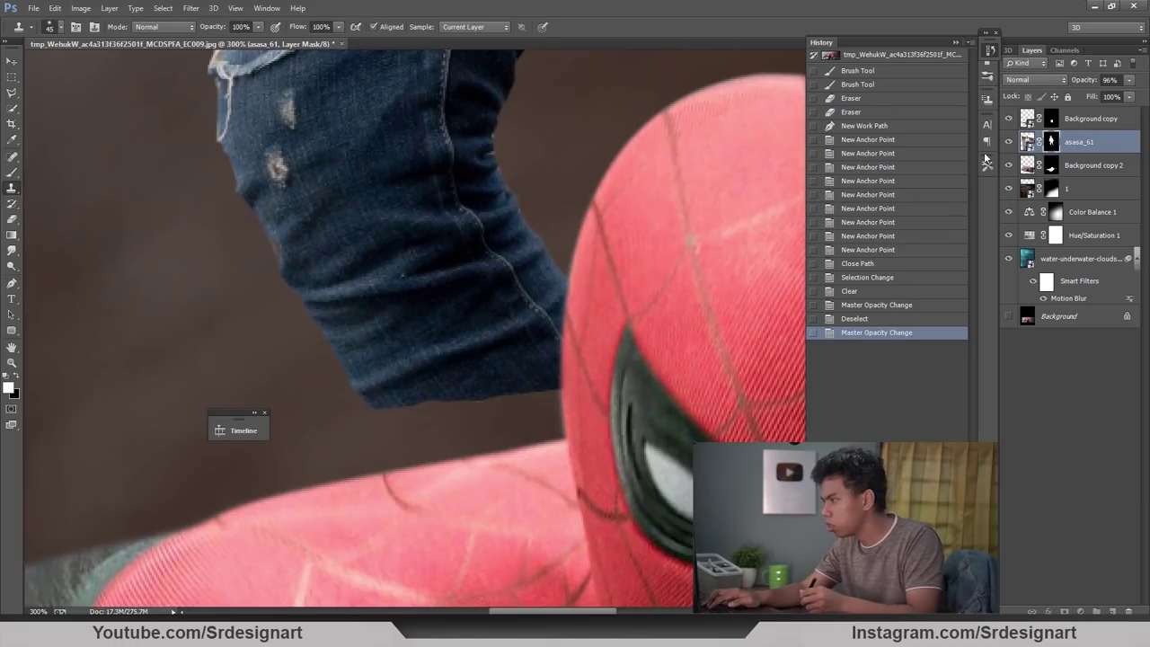
pyautogui.click(12, 173)
pyautogui.moveTo(553, 409)
pyautogui.mouseDown()
pyautogui.moveTo(526, 389)
pyautogui.moveTo(419, 423)
pyautogui.moveTo(419, 437)
pyautogui.moveTo(370, 422)
pyautogui.mouseUp()
# Step: Try to clone denim from the trouser leg over the striped patch beside Spider-Man's head
pyautogui.click(11, 188)
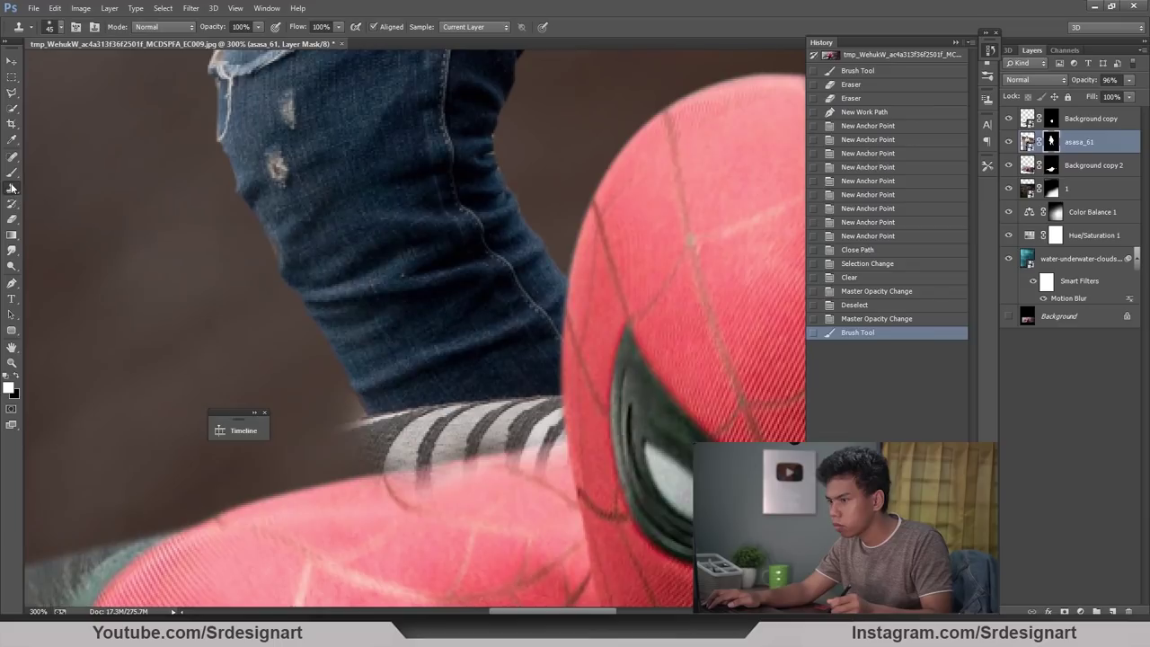
pyautogui.keyDown('alt'); pyautogui.click(501, 271); pyautogui.keyUp('alt')
pyautogui.moveTo(543, 417)
pyautogui.mouseDown()
pyautogui.moveTo(535, 410)
pyautogui.moveTo(545, 415)
pyautogui.mouseUp()
pyautogui.click(559, 401)
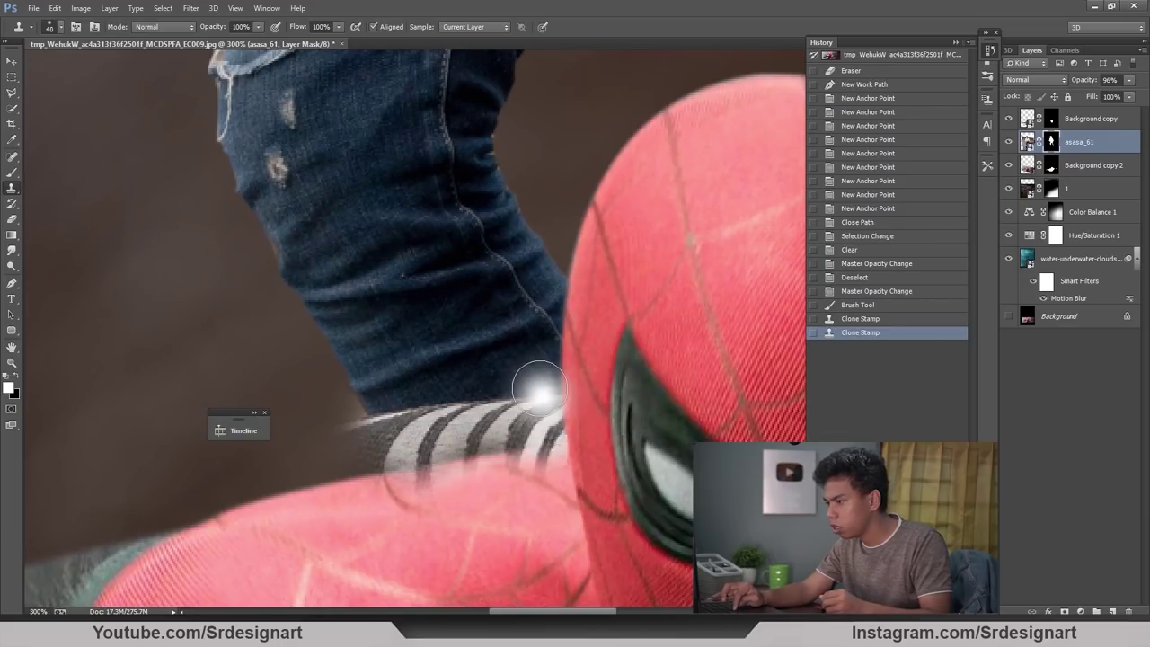
# Step: Rasterize the asasa_61 layer and clone denim over the striped patch down to Spider-Man's shoulder with a 40 px stamp
pyautogui.click(517, 242)
pyautogui.press('Return')
pyautogui.keyDown('alt'); pyautogui.click(519, 329); pyautogui.keyUp('alt')
pyautogui.moveTo(547, 411)
pyautogui.mouseDown()
pyautogui.moveTo(522, 446)
pyautogui.moveTo(426, 422)
pyautogui.moveTo(415, 451)
pyautogui.mouseUp()
pyautogui.click(396, 456)
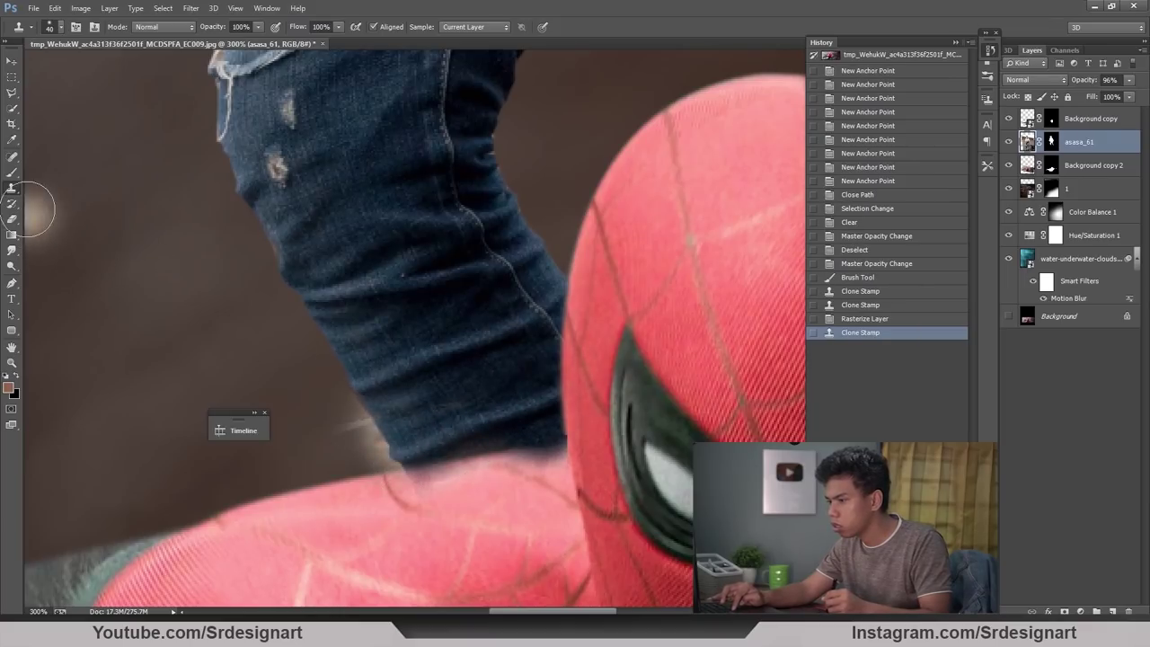
# Step: Erase the cloned excess and leftover background around the trouser hem along Spider-Man's shoulder with a 20 px eraser
pyautogui.click(11, 218)
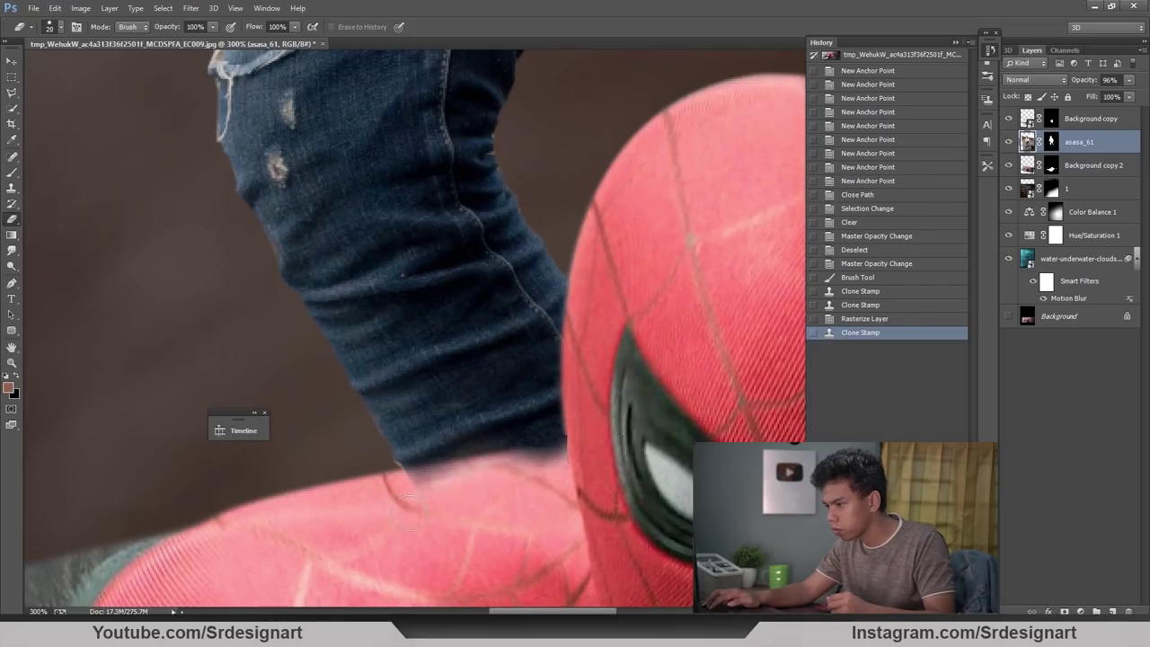
pyautogui.moveTo(409, 513)
pyautogui.mouseDown()
pyautogui.moveTo(589, 498)
pyautogui.moveTo(406, 490)
pyautogui.moveTo(407, 501)
pyautogui.mouseUp()
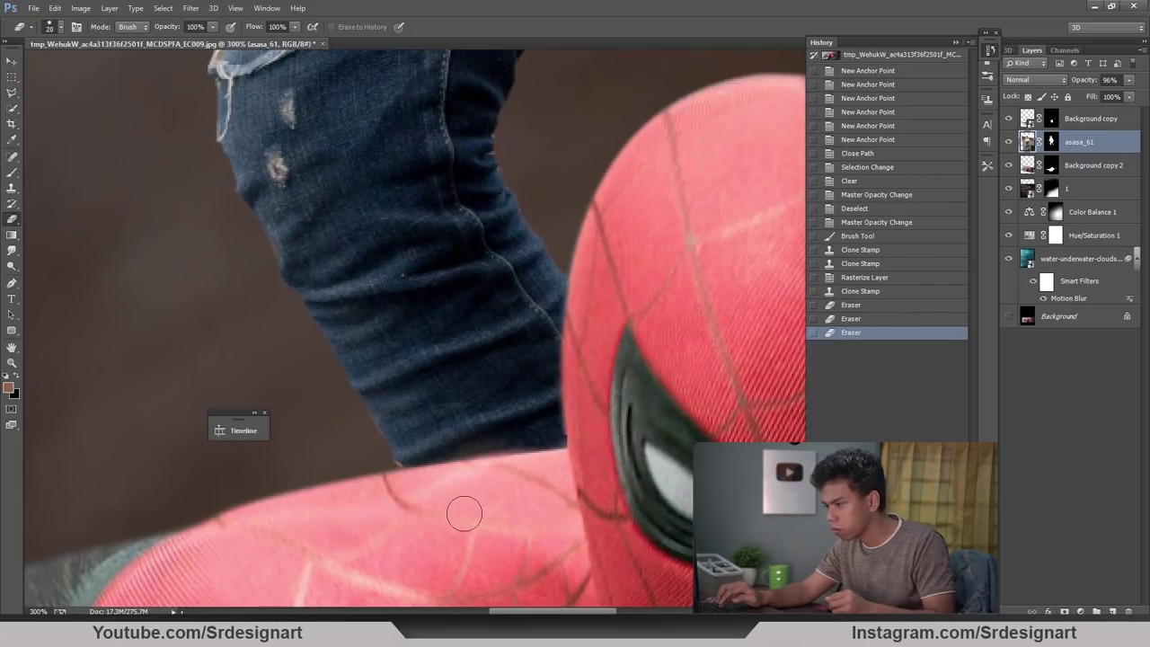
# Step: Examine the man's trouser legs and the foot where they meet Spider-Man's head and shoulders, at overall and close-up magnification
pyautogui.click(465, 513)
pyautogui.hotkey('ctrl', '-')
pyautogui.hotkey('ctrl', '-')
pyautogui.hotkey('ctrl', '-')
pyautogui.press('space')
pyautogui.moveTo(530, 427)
pyautogui.mouseDown()
pyautogui.moveTo(510, 488)
pyautogui.moveTo(512, 425)
pyautogui.mouseUp()
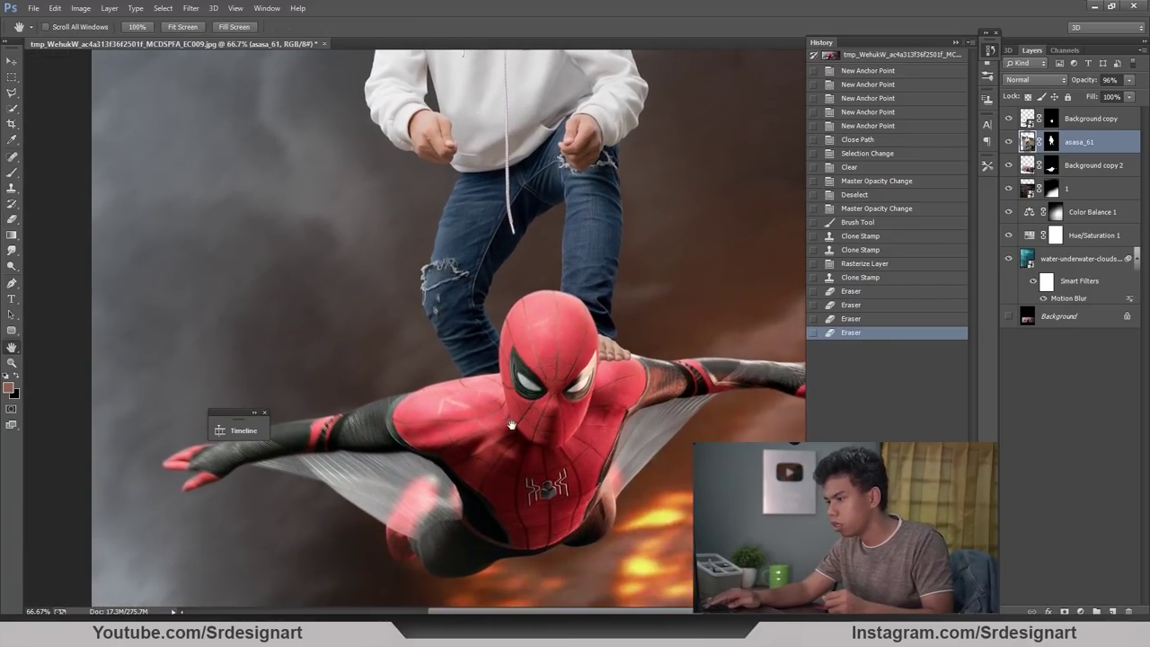
pyautogui.hotkey('ctrl', '-')
pyautogui.hotkey('ctrl', '-')
pyautogui.hotkey('ctrl', '+')
pyautogui.moveTo(495, 290); pyautogui.dragTo(460, 392)
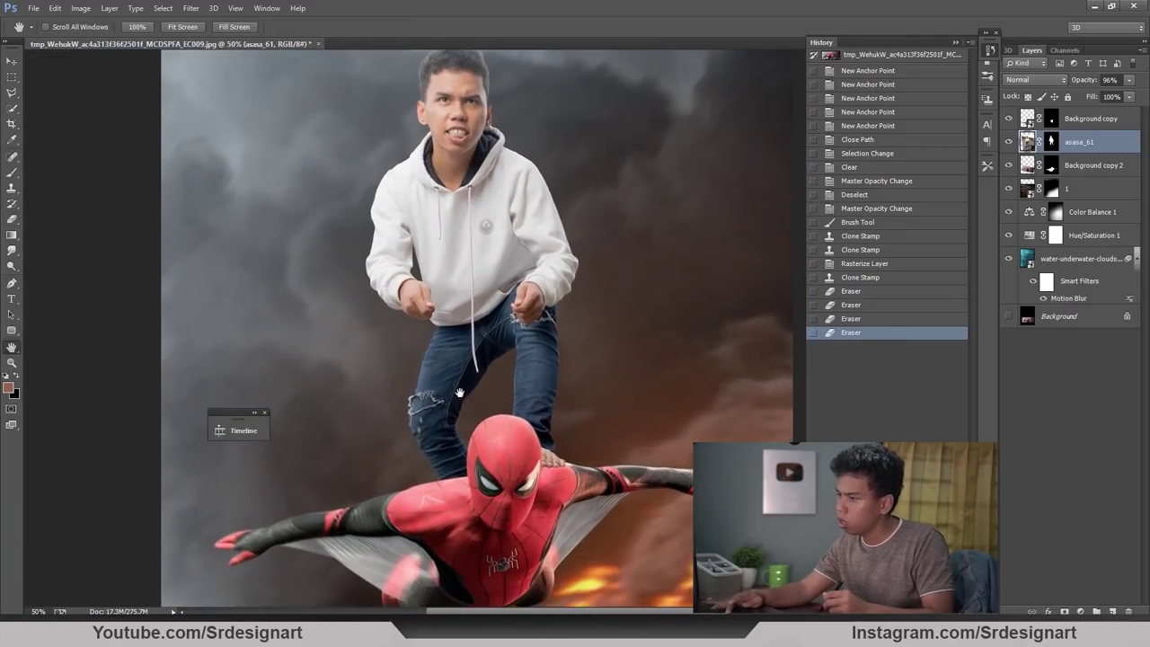
pyautogui.scroll(1, 446, 311)
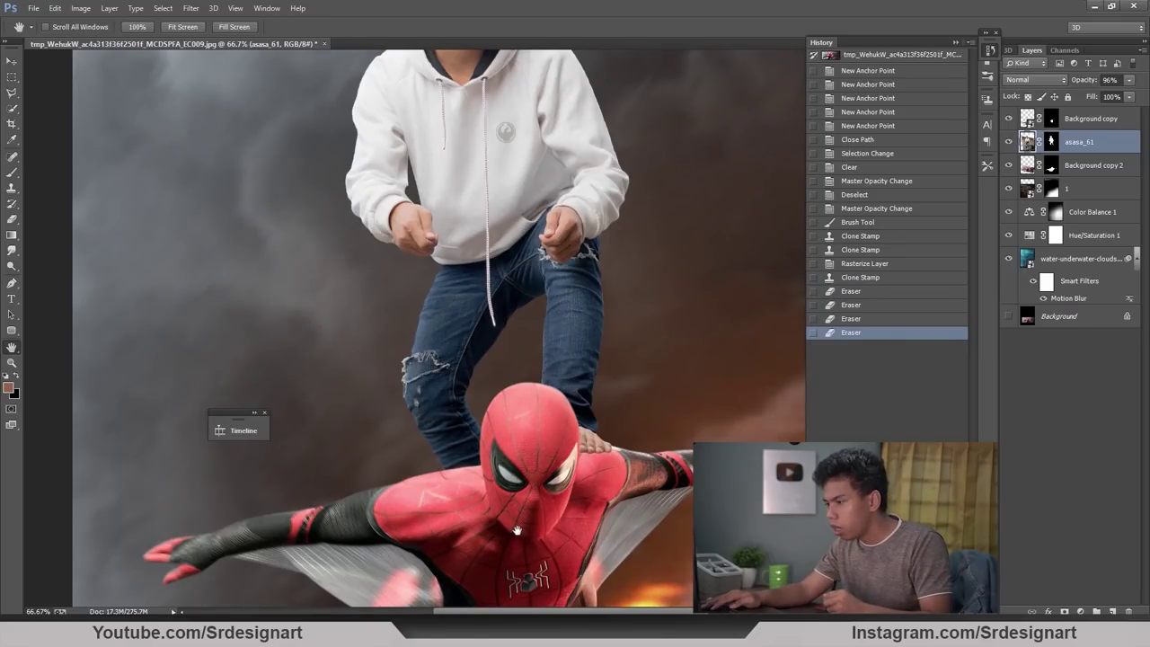
pyautogui.hotkey('ctrl', '-')
pyautogui.hotkey('ctrl', '+')
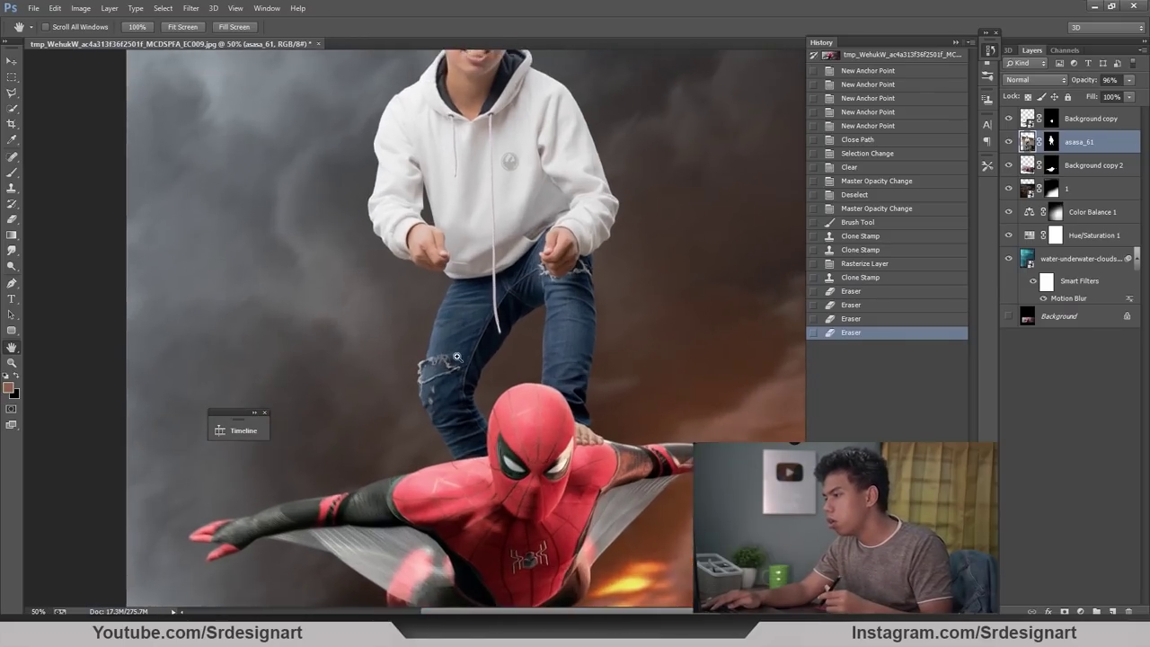
pyautogui.moveTo(418, 287); pyautogui.dragTo(339, 108)
pyautogui.moveTo(452, 328); pyautogui.dragTo(398, 379)
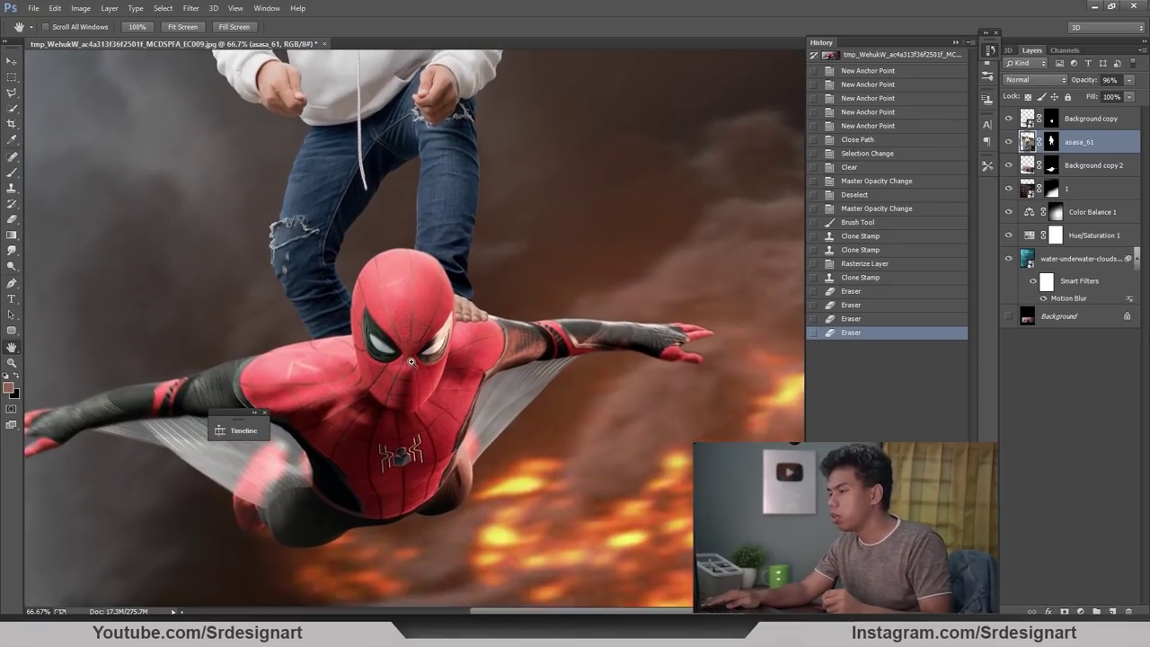
pyautogui.scroll(2, 485, 331)
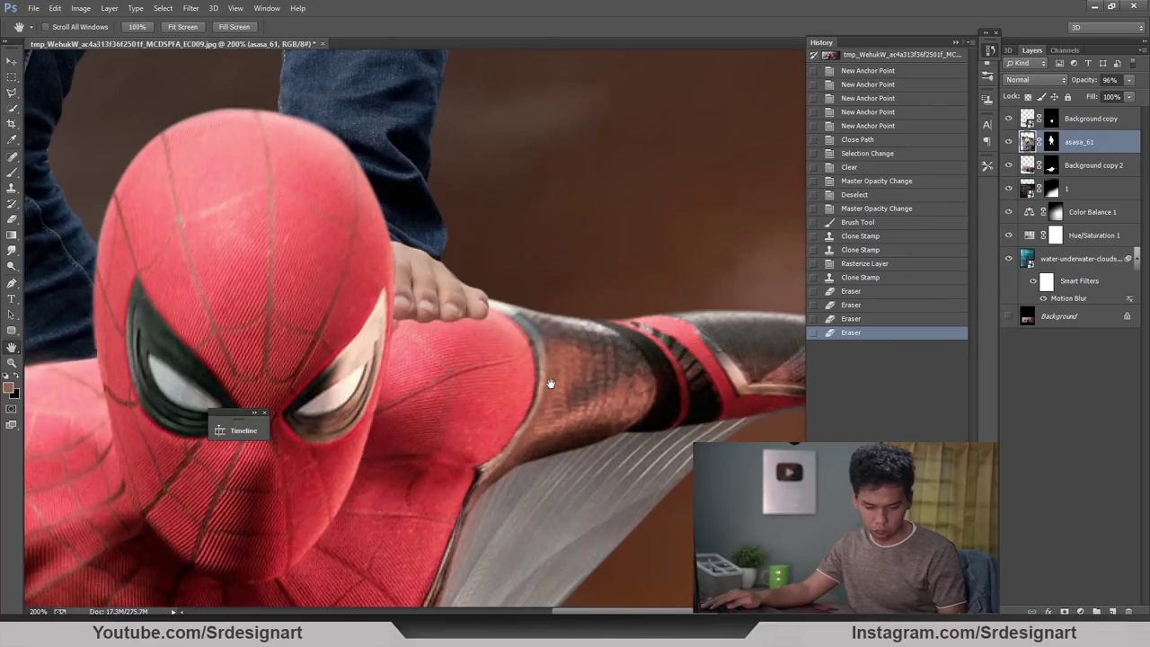
pyautogui.scroll(1, 334, 330)
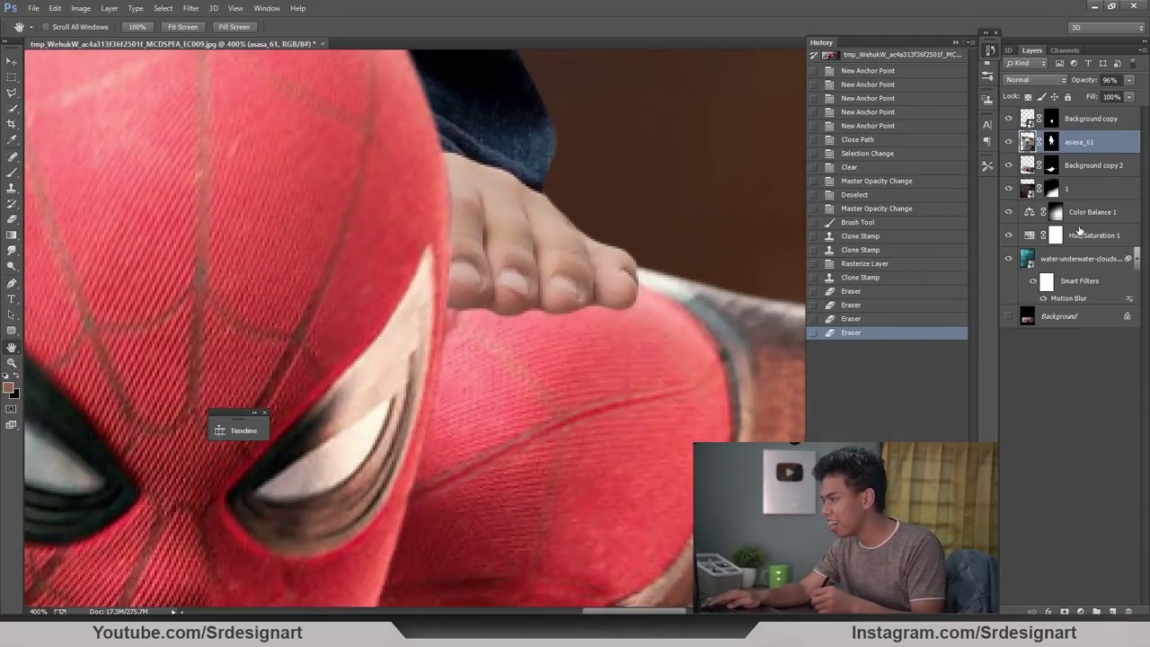
pyautogui.click(1079, 190)
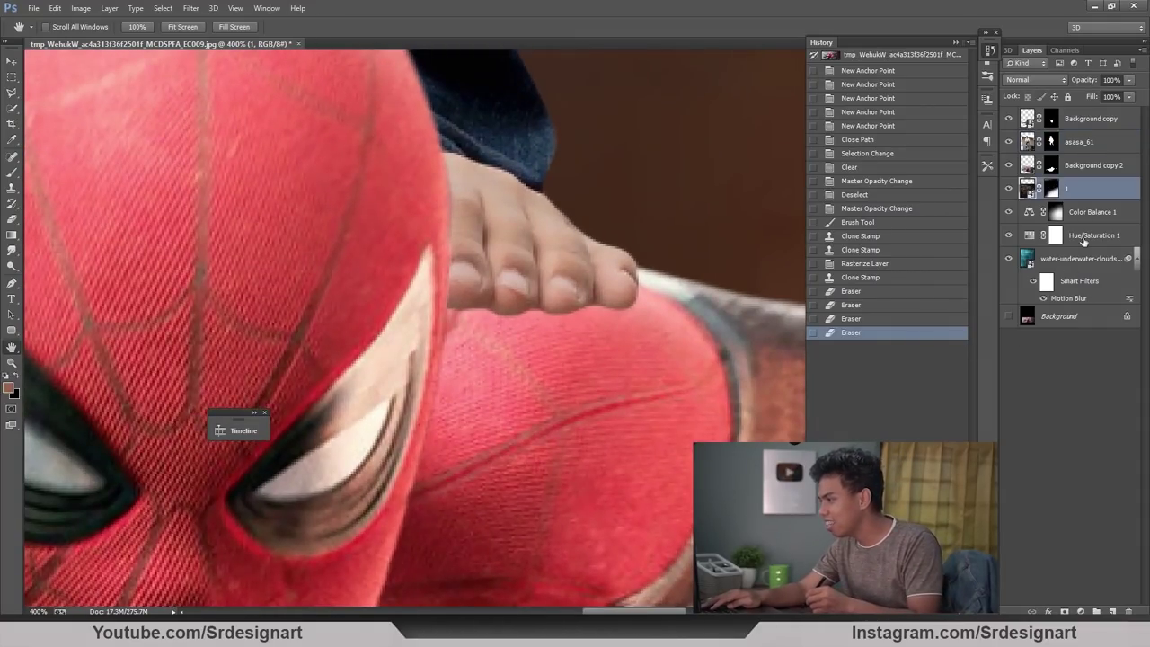
pyautogui.click(1075, 159)
pyautogui.click(1081, 611)
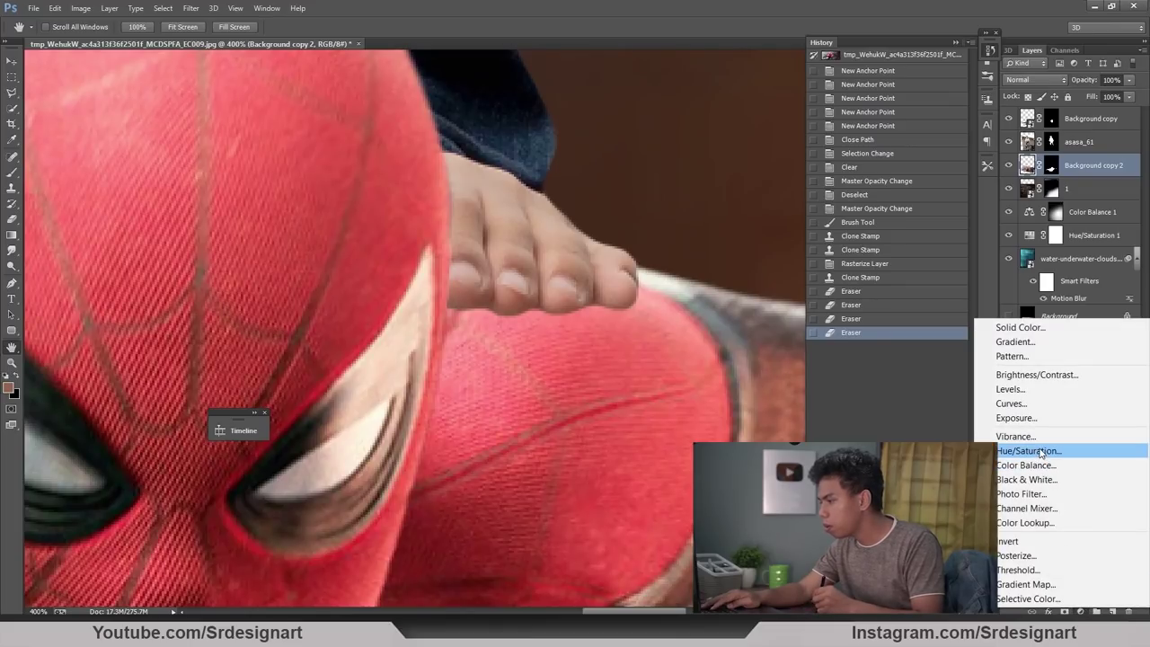
pyautogui.click(1034, 418)
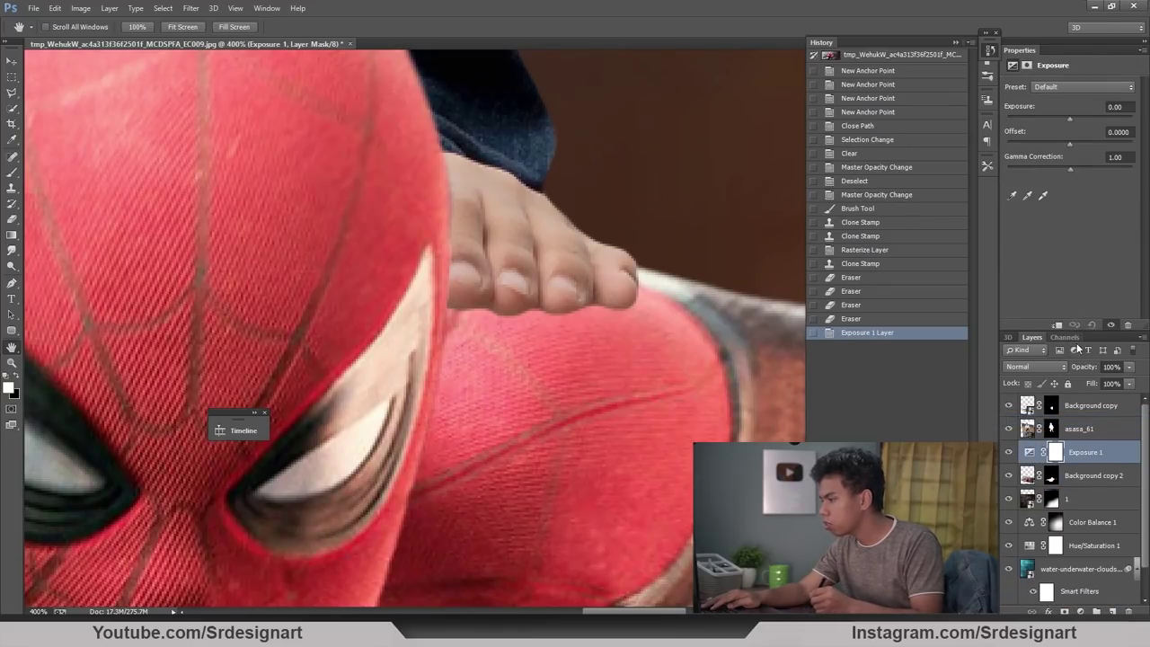
pyautogui.press('Delete')
# Step: Add a darkening Curves adjustment clipped to the Background copy 2 layer and fill its mask with black
pyautogui.click(1082, 611)
pyautogui.click(1043, 406)
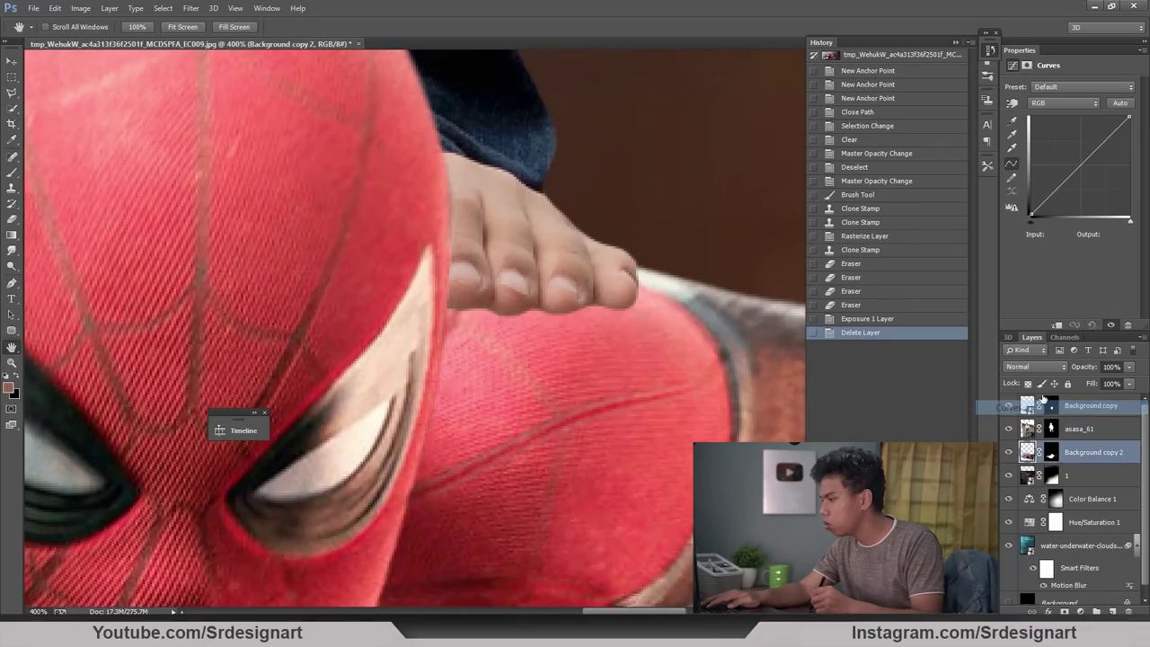
pyautogui.rightClick(1104, 459)
pyautogui.click(881, 272)
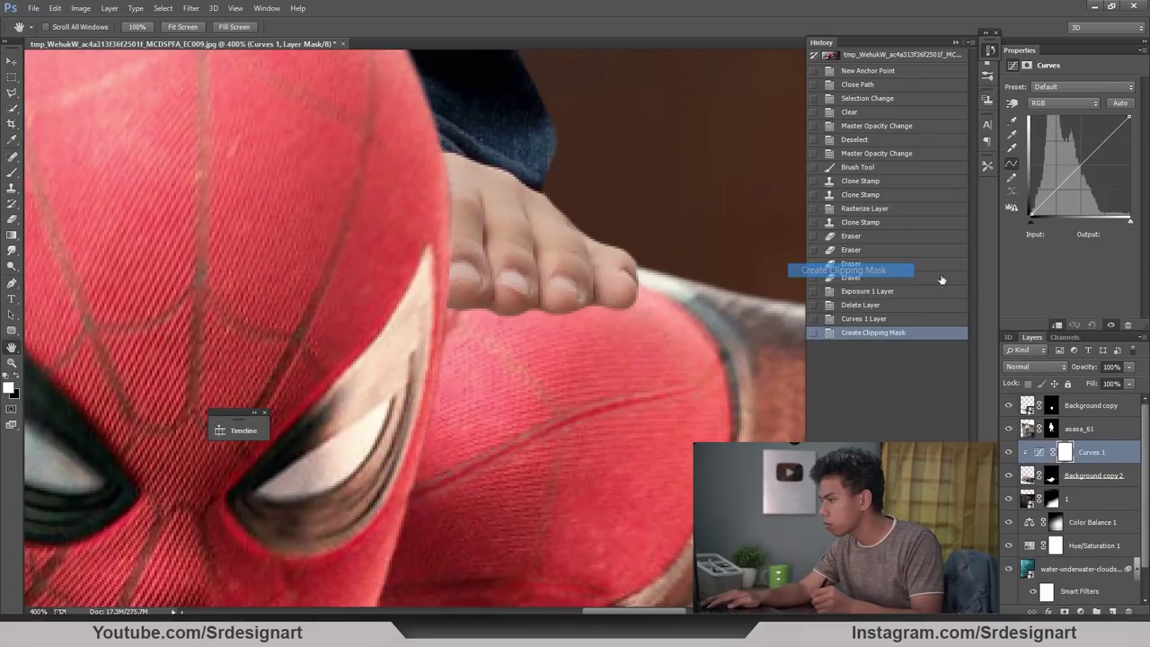
pyautogui.moveTo(1089, 159)
pyautogui.mouseDown()
pyautogui.moveTo(1092, 182)
pyautogui.moveTo(1046, 216)
pyautogui.mouseUp()
pyautogui.hotkey('ctrl', 'BackSpace')
# Step: Paint white on the Curves mask directly beneath the toes with a 50 px brush to shade Spider-Man's shoulder
pyautogui.press('b')
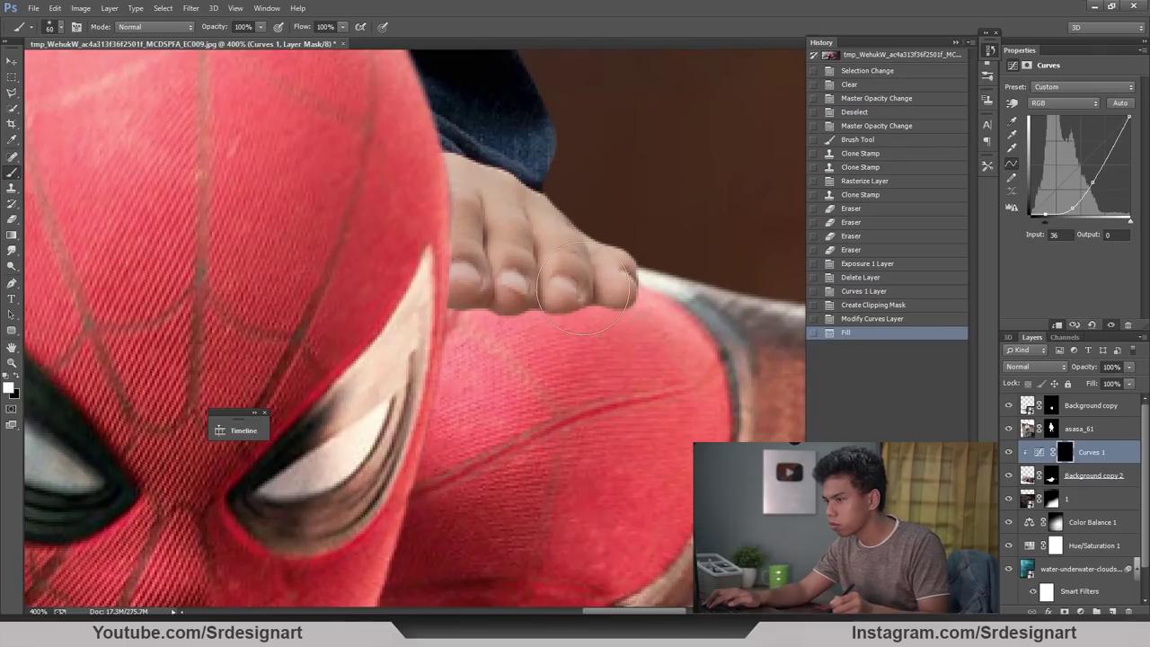
pyautogui.press('[')
pyautogui.press('[')
pyautogui.press('[')
pyautogui.moveTo(618, 302); pyautogui.dragTo(466, 299)
pyautogui.moveTo(468, 300); pyautogui.dragTo(478, 297)
pyautogui.moveTo(472, 300); pyautogui.dragTo(454, 308)
pyautogui.moveTo(450, 310); pyautogui.dragTo(434, 314)
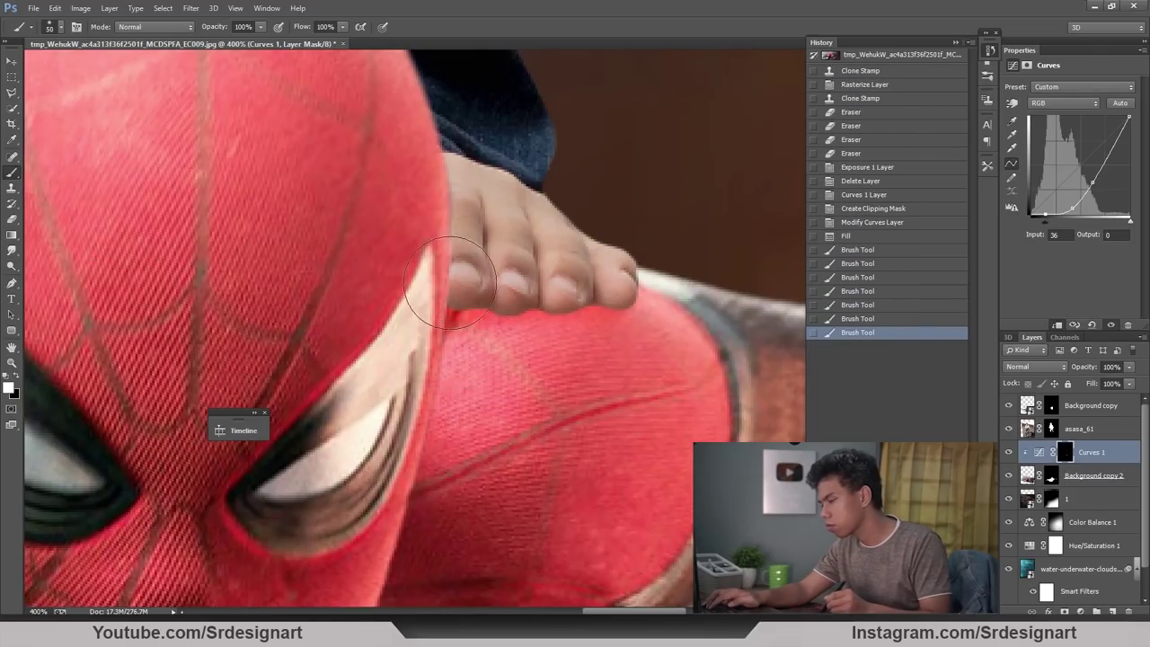
# Step: Extend the shoulder shadow between Spider-Man's head and the toes with an 80 px brush at 59% opacity
pyautogui.press(']')
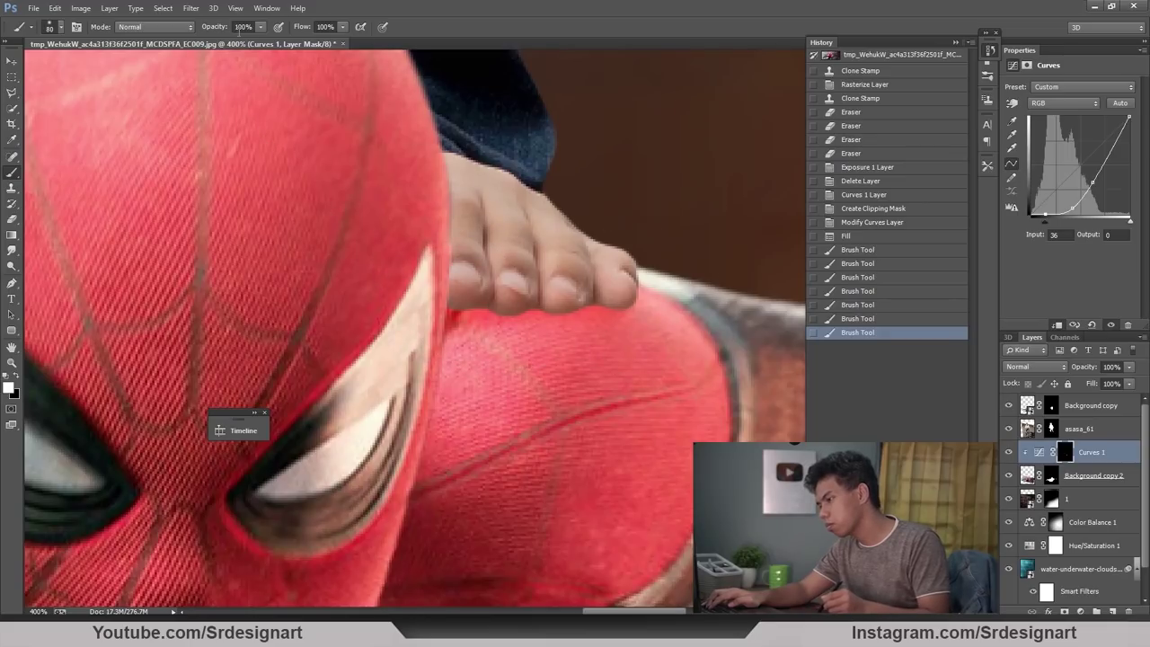
pyautogui.moveTo(426, 298)
pyautogui.mouseDown()
pyautogui.moveTo(431, 310)
pyautogui.moveTo(497, 316)
pyautogui.moveTo(460, 331)
pyautogui.mouseUp()
pyautogui.moveTo(472, 327); pyautogui.dragTo(522, 316)
# Step: Paint a soft 150 px shadow on Spider-Man's shoulder below the bent leg's trouser hem and undo the last stroke
pyautogui.hotkey('ctrl', '-')
pyautogui.hotkey('ctrl', '-')
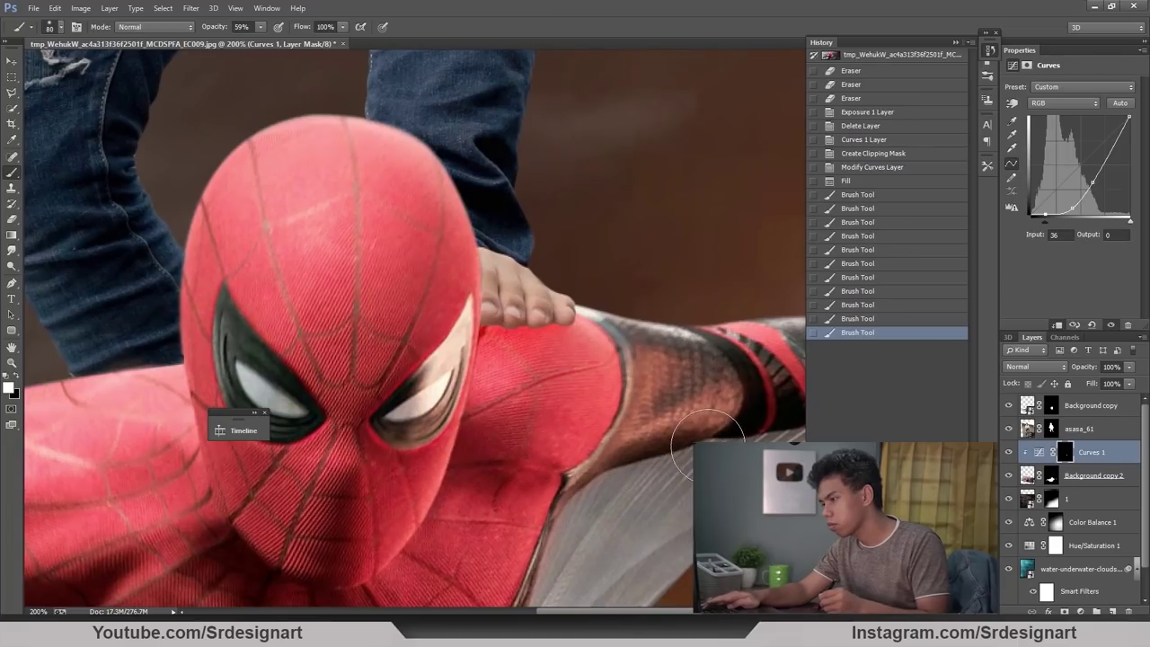
pyautogui.hotkey('ctrl', '+')
pyautogui.hotkey('ctrl', '-')
pyautogui.hotkey('ctrl', '-')
pyautogui.press(']')
pyautogui.press(']')
pyautogui.press(']')
pyautogui.press(']')
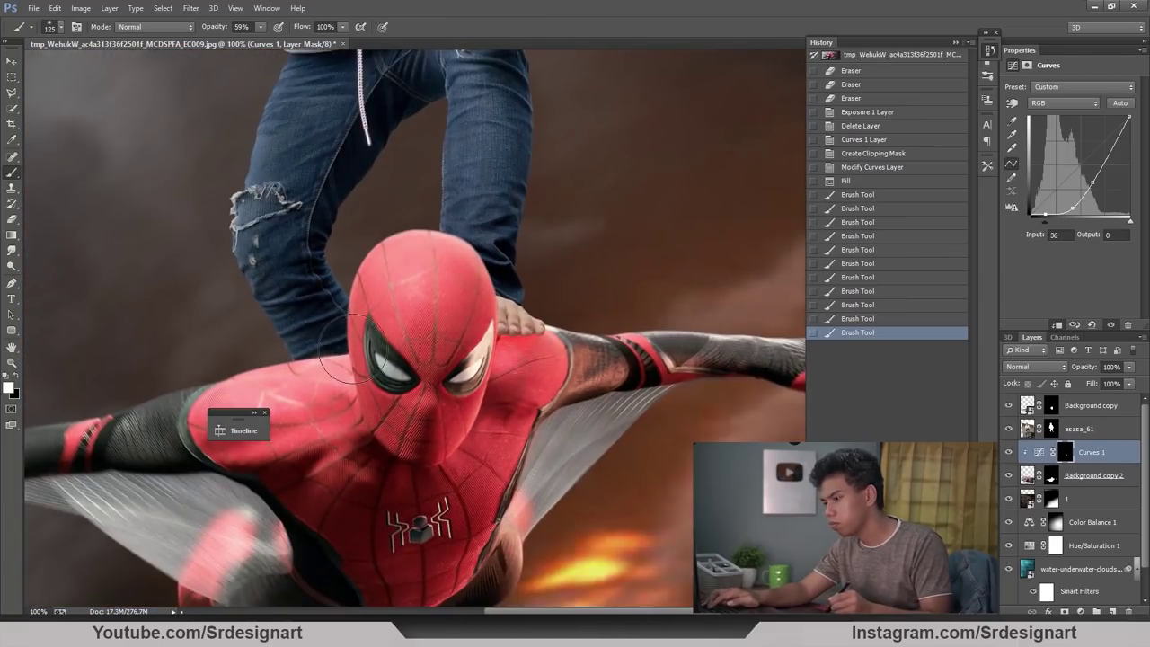
pyautogui.moveTo(352, 355)
pyautogui.mouseDown()
pyautogui.moveTo(330, 341)
pyautogui.moveTo(315, 349)
pyautogui.mouseUp()
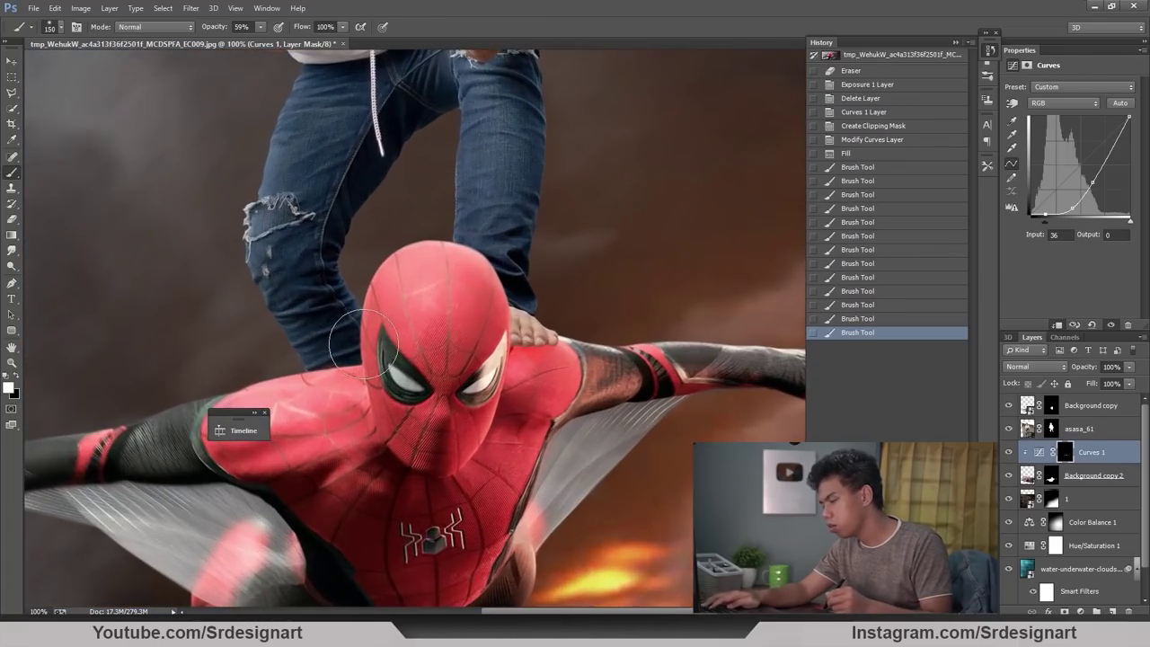
pyautogui.moveTo(334, 321); pyautogui.dragTo(257, 333)
pyautogui.scroll(-2, 231, 386)
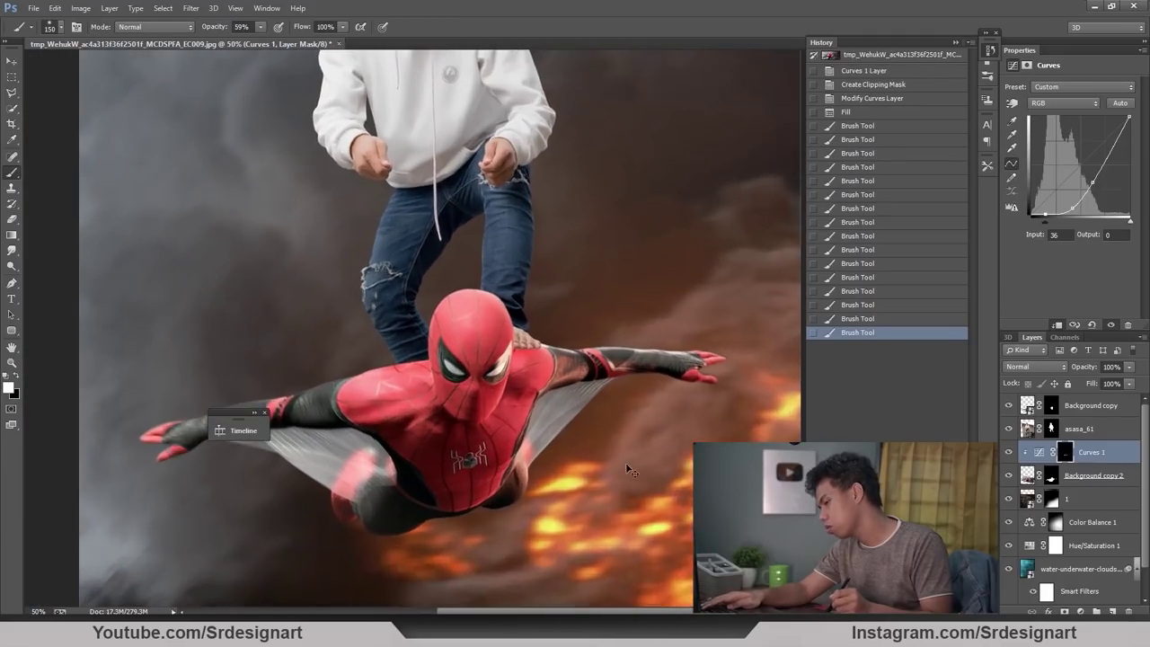
pyautogui.scroll(3, 745, 399)
pyautogui.click(867, 319)
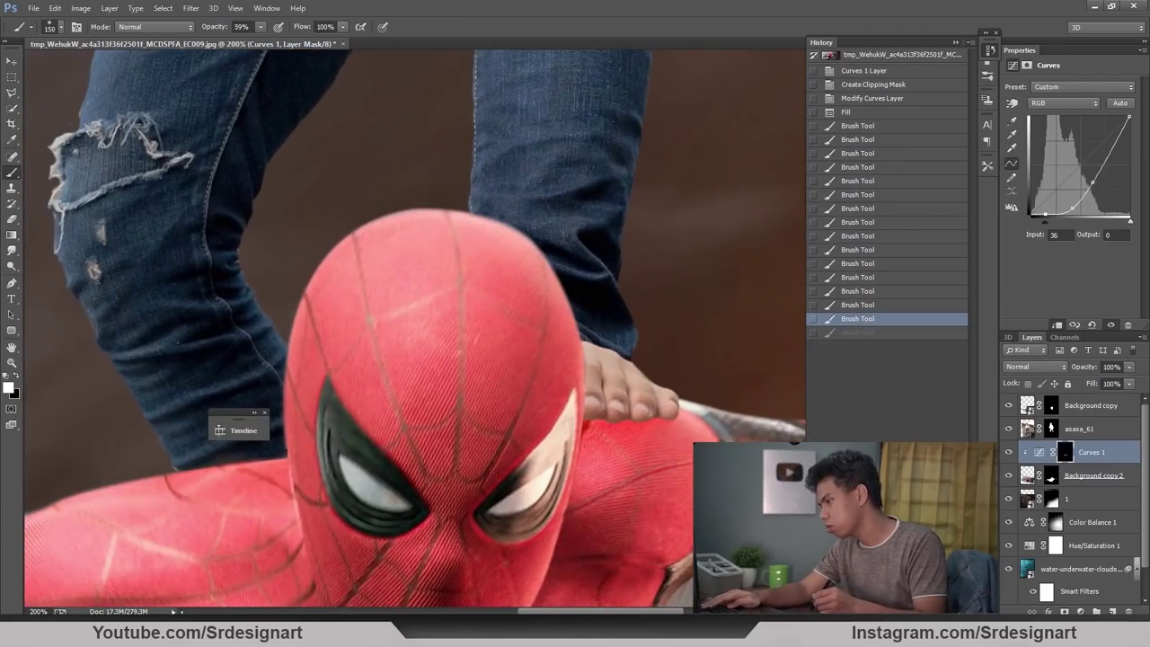
# Step: Add a Hue/Saturation adjustment with Lightness -30 directly above Background copy 2 and fill its mask with black
pyautogui.click(1092, 477)
pyautogui.click(1082, 611)
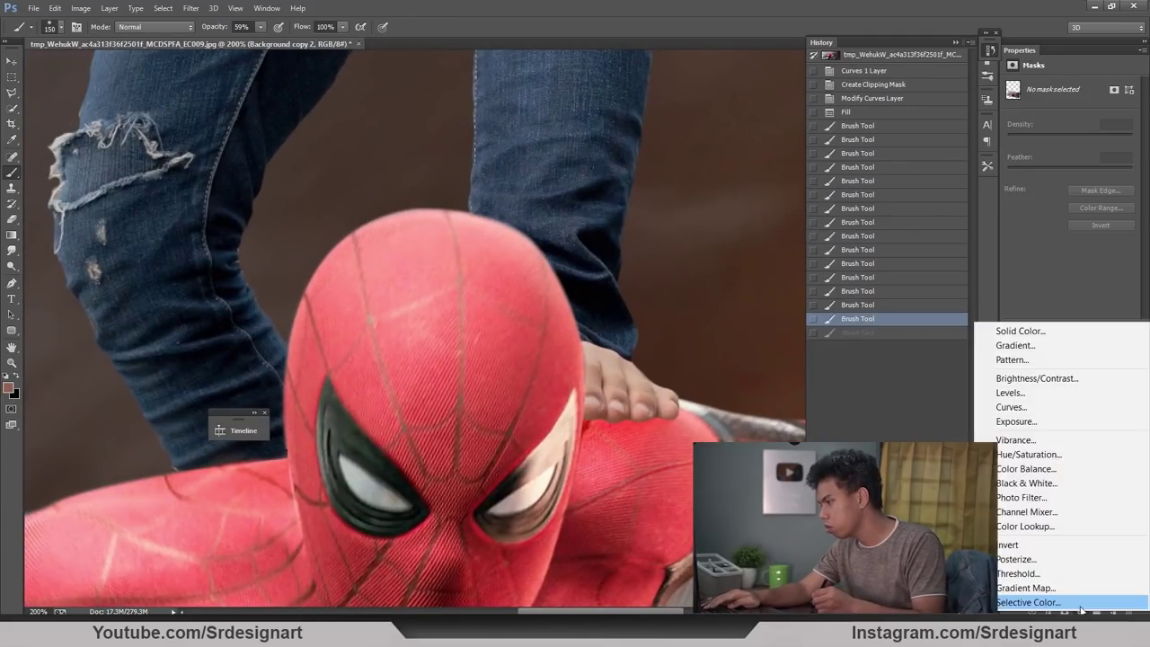
pyautogui.click(1034, 454)
pyautogui.moveTo(1069, 183)
pyautogui.mouseDown()
pyautogui.moveTo(1041, 184)
pyautogui.moveTo(1052, 188)
pyautogui.mouseUp()
pyautogui.hotkey('ctrl', 'BackSpace')
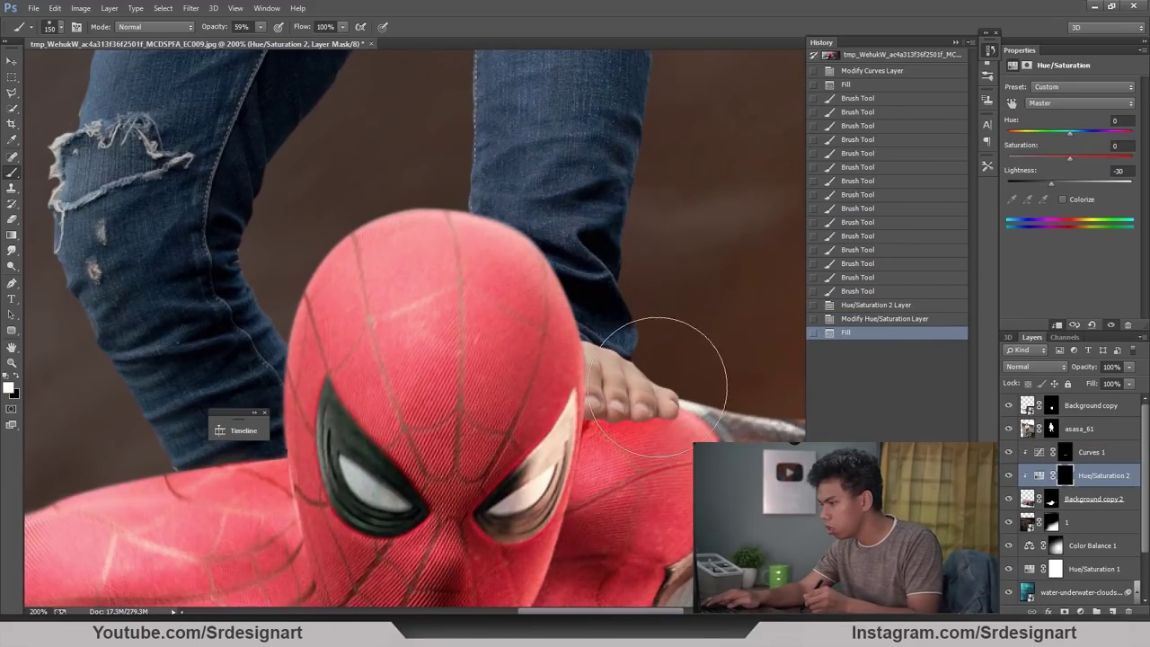
# Step: Paint white on the Hue/Saturation 2 mask along the toes' lower edge with a 7 px brush to make a contact shadow
pyautogui.press('[')
pyautogui.press('[')
pyautogui.press('[')
pyautogui.press('[')
pyautogui.press('[')
pyautogui.press('[')
pyautogui.press('[')
pyautogui.press('[')
pyautogui.press('[')
pyautogui.press('[')
pyautogui.press('[')
pyautogui.press('[')
pyautogui.press('[')
pyautogui.press('[')
pyautogui.press('[')
pyautogui.press('[')
pyautogui.click(656, 413)
pyautogui.hotkey('ctrl', '+')
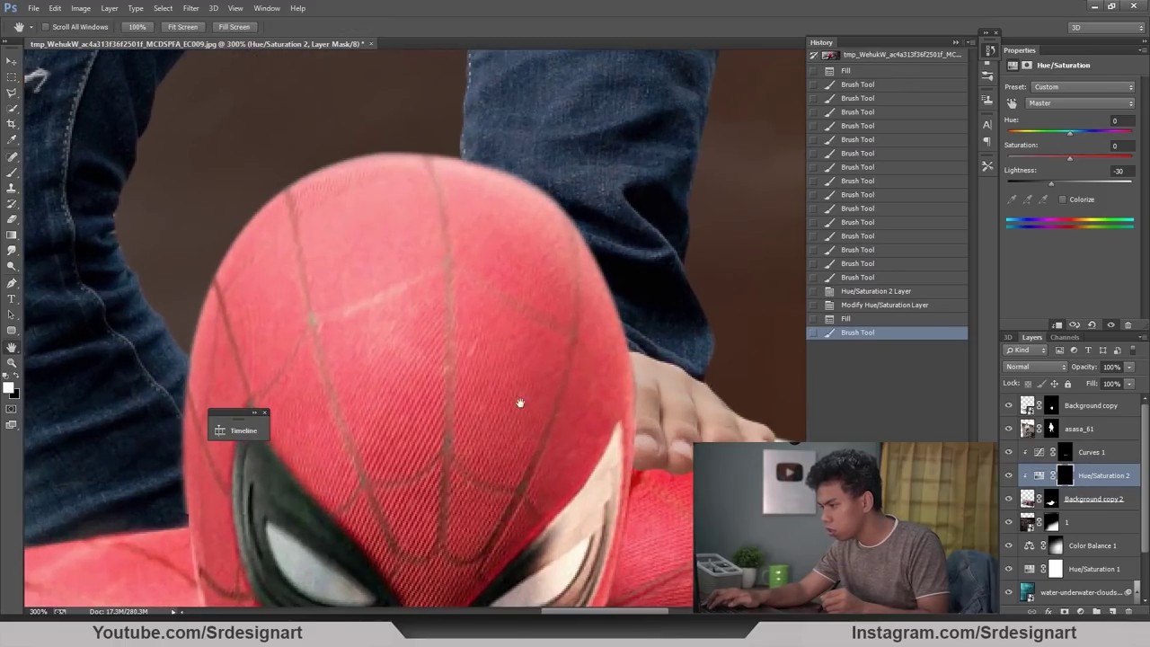
pyautogui.moveTo(518, 403)
pyautogui.mouseDown()
pyautogui.moveTo(285, 305)
pyautogui.moveTo(256, 306)
pyautogui.mouseUp()
pyautogui.hotkey('ctrl', '+')
pyautogui.hotkey('ctrl', '+')
pyautogui.click(13, 189)
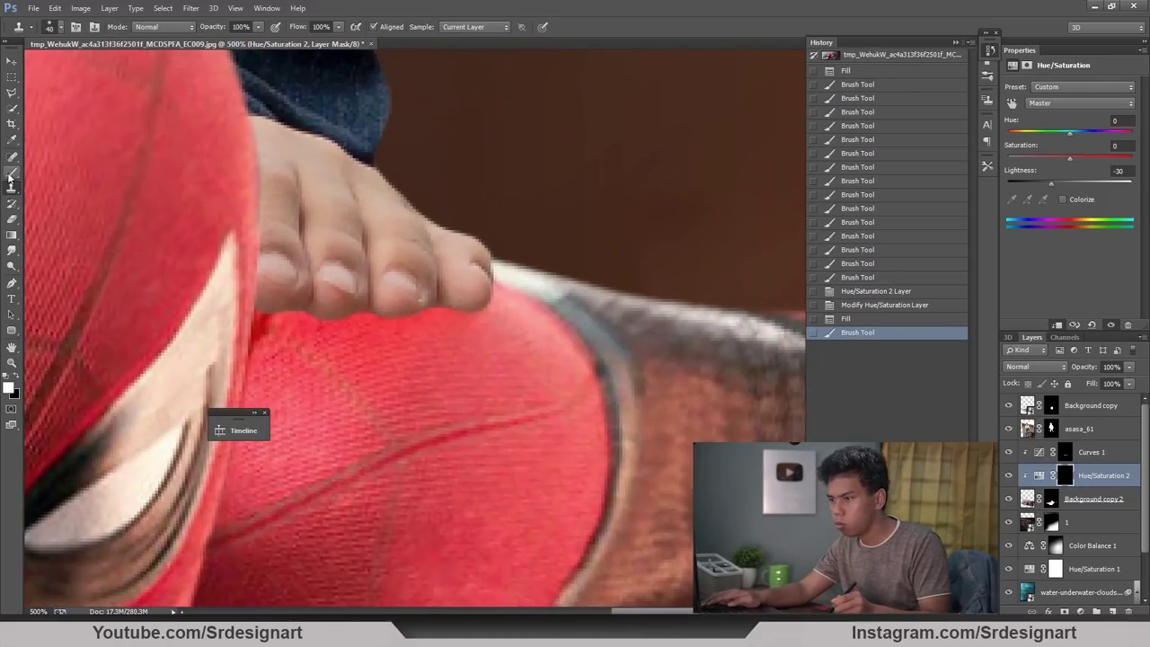
pyautogui.press('b')
pyautogui.click(468, 299)
pyautogui.click(455, 302)
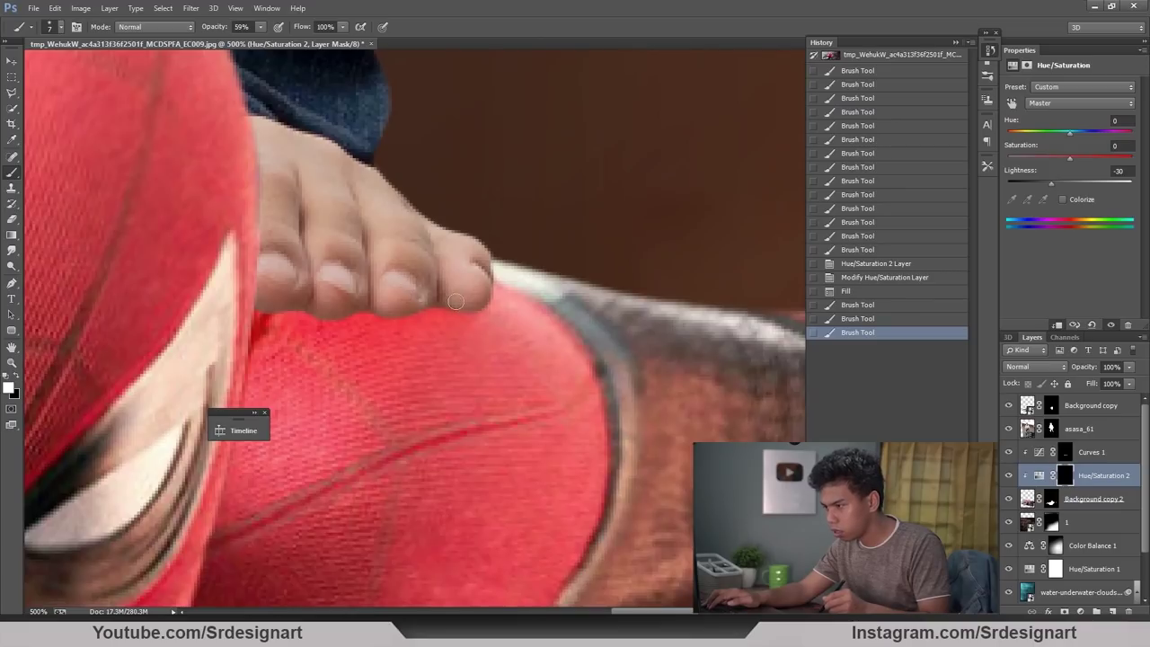
pyautogui.moveTo(414, 312)
pyautogui.mouseDown()
pyautogui.moveTo(252, 312)
pyautogui.moveTo(292, 314)
pyautogui.mouseUp()
# Step: Widen the contact shadow under the toes on the same mask with a 15 px brush
pyautogui.press(']')
pyautogui.press(']')
pyautogui.press(']')
pyautogui.click(271, 296)
pyautogui.click(287, 301)
pyautogui.click(338, 297)
pyautogui.click(395, 290)
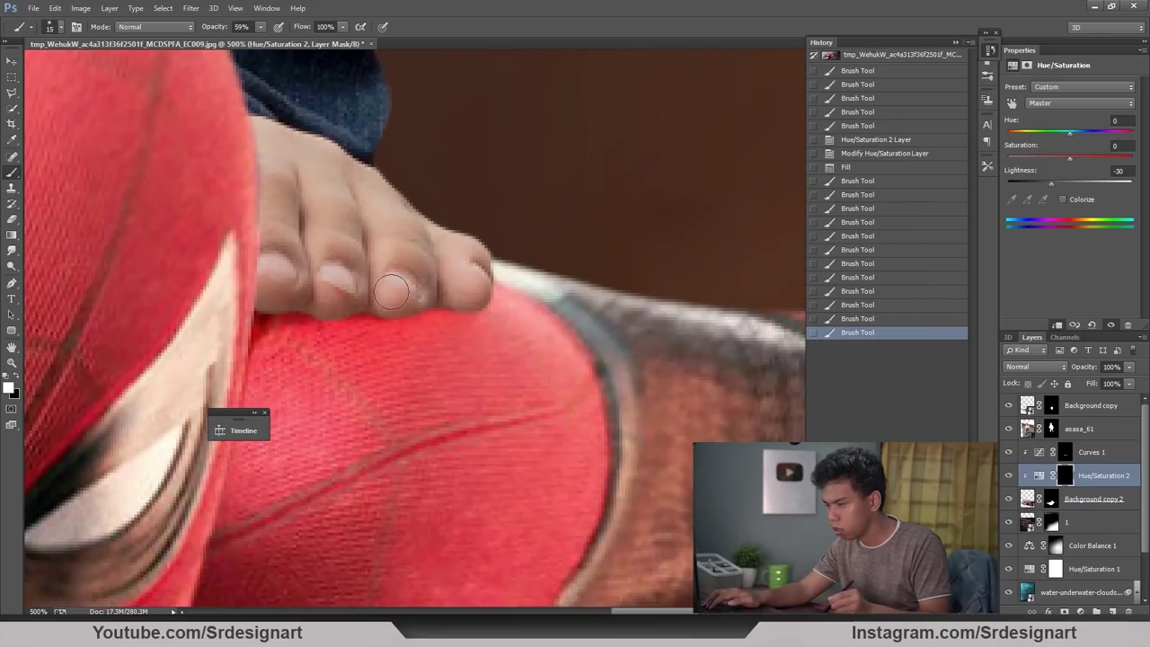
pyautogui.click(392, 293)
pyautogui.click(396, 295)
pyautogui.click(349, 297)
pyautogui.click(281, 304)
# Step: Soften the shadow under the toes beside Spider-Man's head, enlarging the brush from 25 to 70 px
pyautogui.press(']')
pyautogui.press(']')
pyautogui.moveTo(340, 304); pyautogui.dragTo(290, 302)
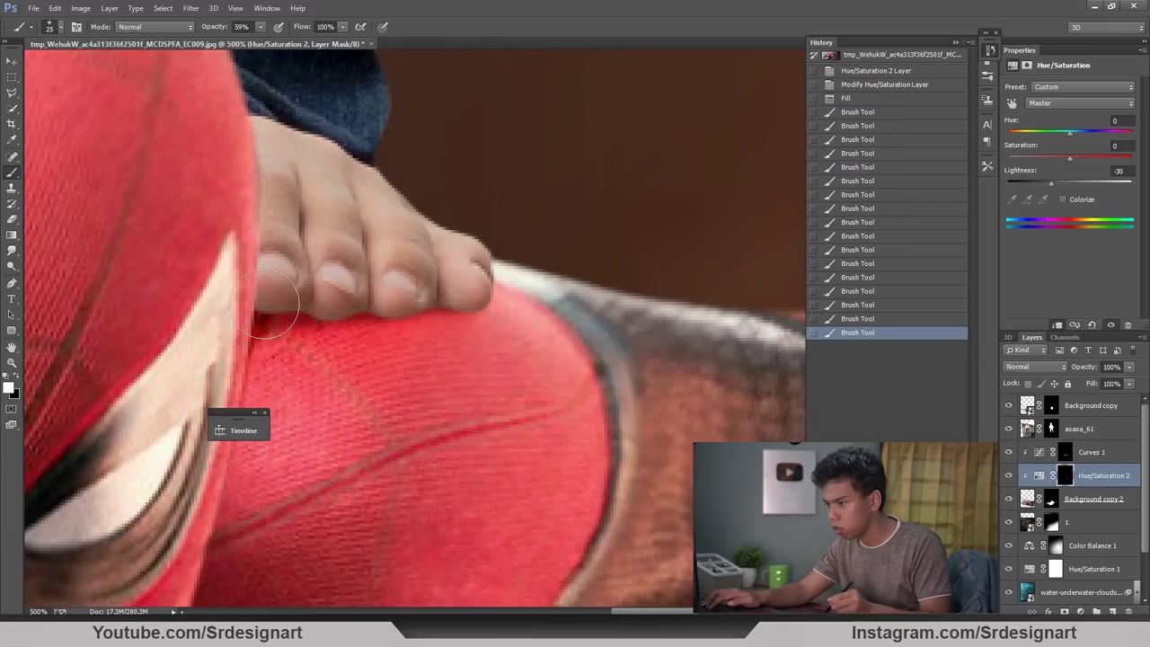
pyautogui.click(265, 304)
pyautogui.press(']')
pyautogui.press(']')
pyautogui.press(']')
pyautogui.click(296, 337)
pyautogui.press(']')
pyautogui.press(']')
pyautogui.press(']')
pyautogui.press(']')
pyautogui.click(297, 288)
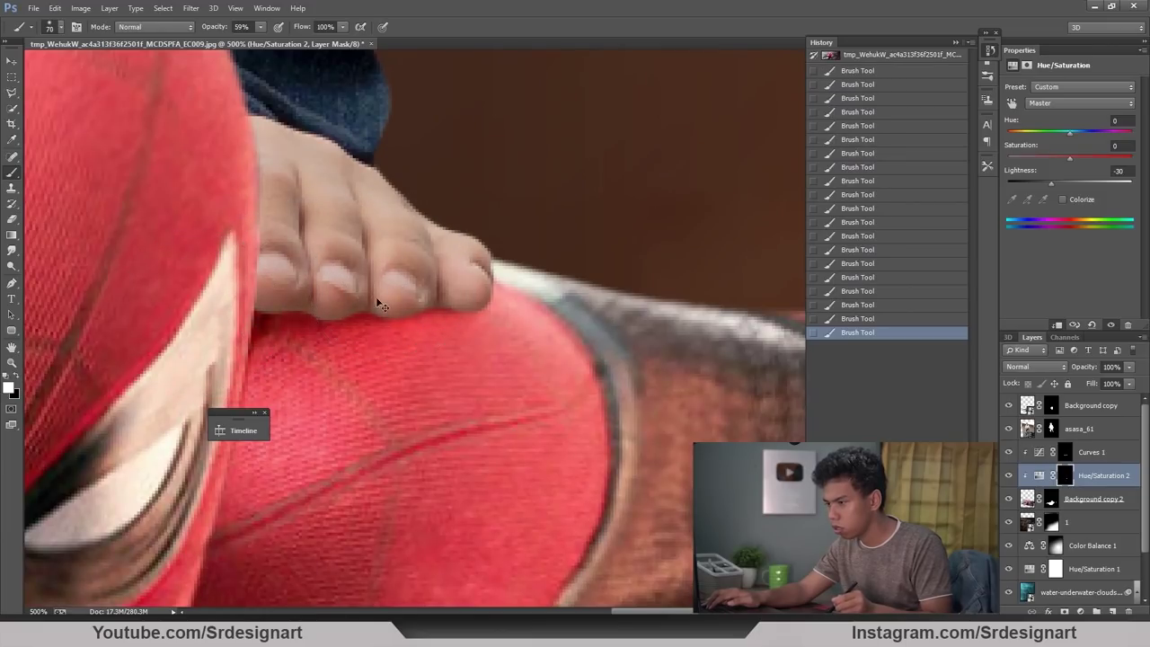
# Step: Add a Hue/Saturation adjustment with Lightness -49 clipped to the asasa_61 layer and fill its mask with black
pyautogui.hotkey('ctrl', '-')
pyautogui.click(1070, 432)
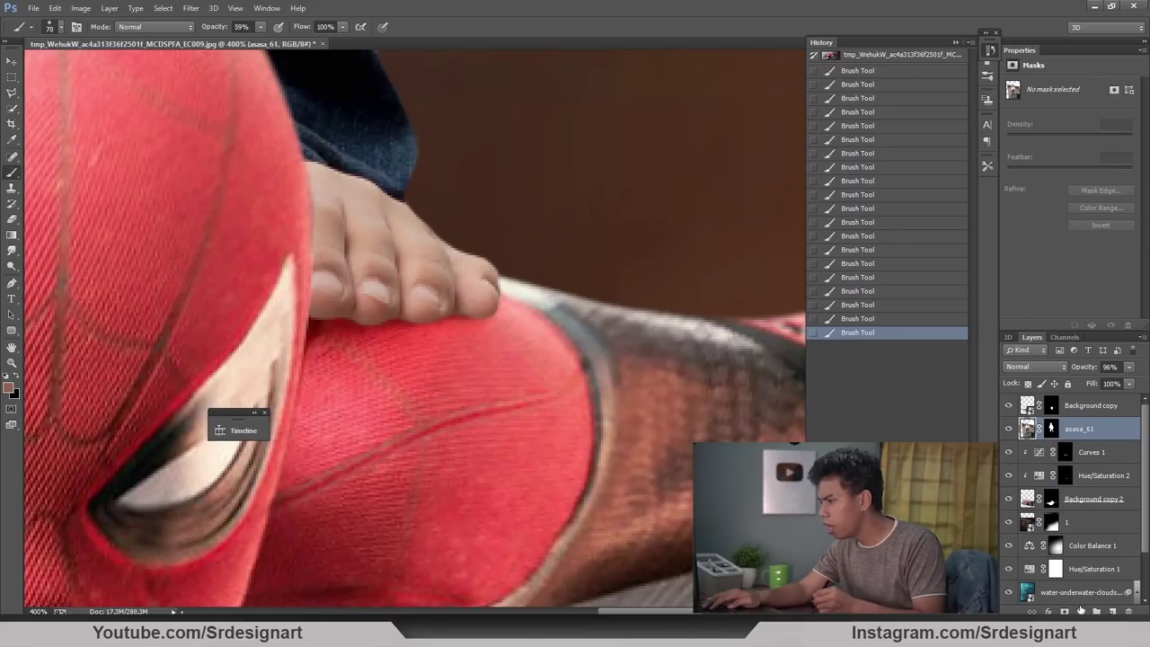
pyautogui.click(1081, 611)
pyautogui.click(1019, 457)
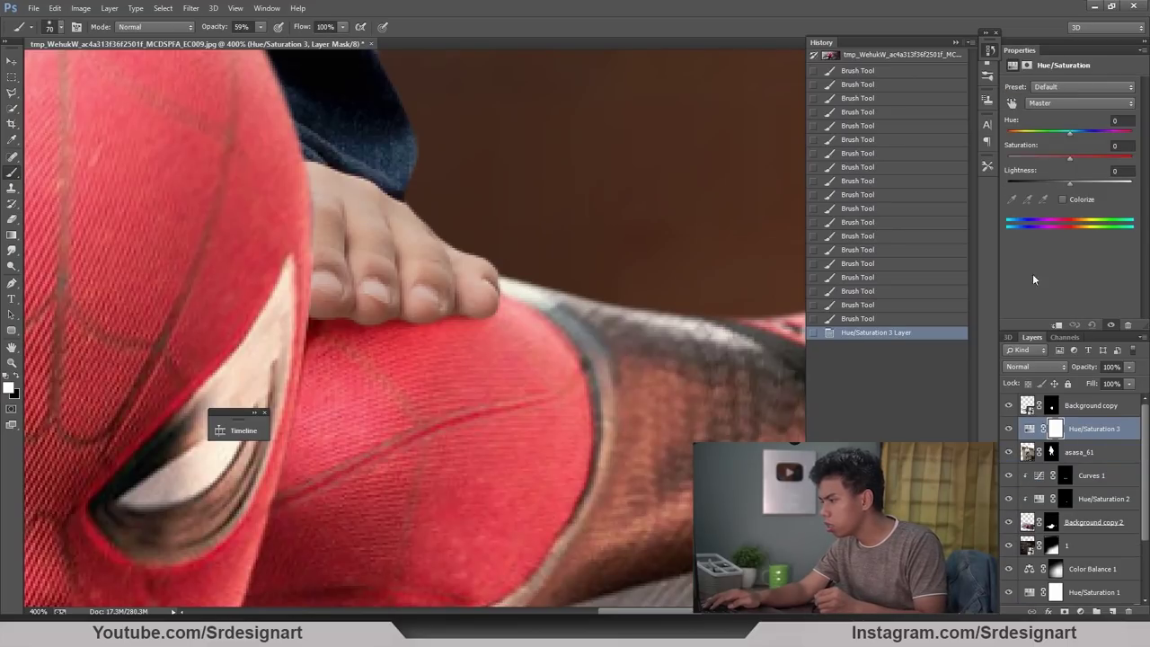
pyautogui.moveTo(1068, 182); pyautogui.dragTo(1040, 184)
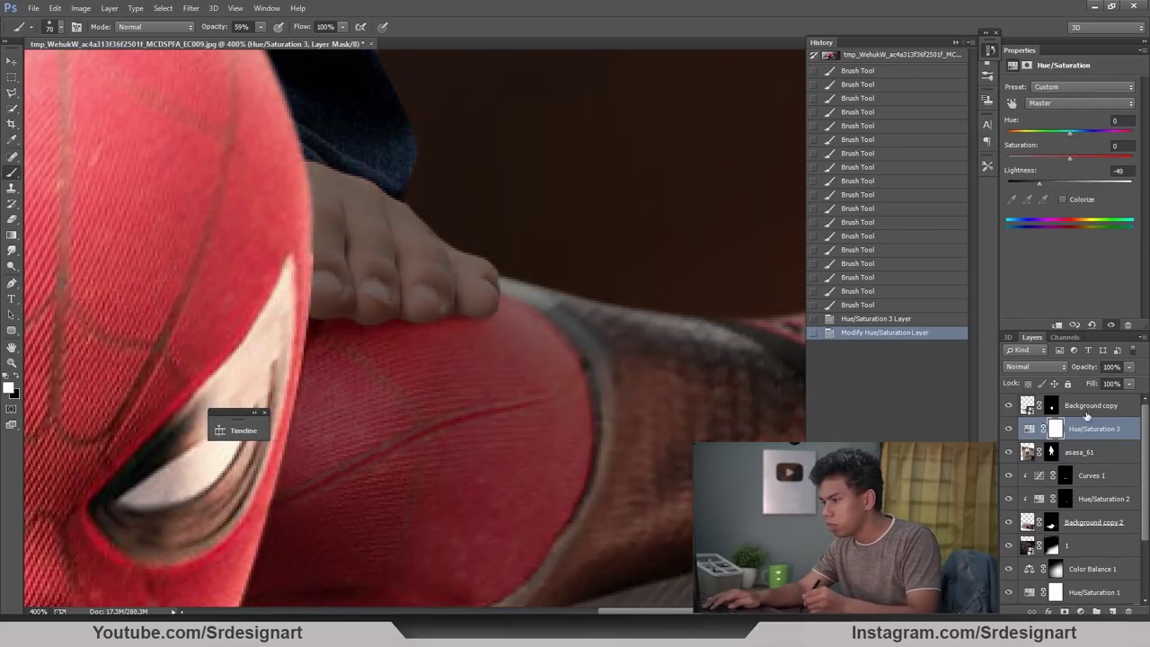
pyautogui.rightClick(1083, 415)
pyautogui.click(850, 269)
pyautogui.hotkey('ctrl', 'BackSpace')
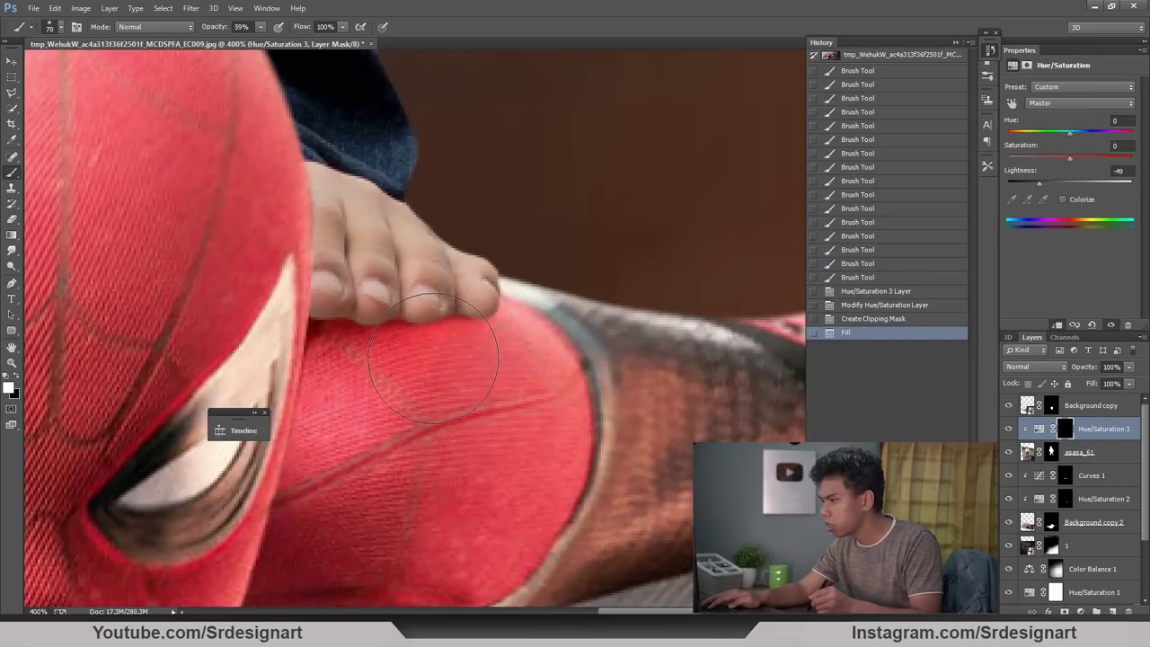
# Step: Paint white on the Hue/Saturation 3 mask along the underside of the toes nearest Spider-Man's head, finishing with a 35 px brush
pyautogui.press('[')
pyautogui.click(455, 337)
pyautogui.press('[')
pyautogui.press('[')
pyautogui.press('[')
pyautogui.press('[')
pyautogui.press('[')
pyautogui.press('[')
pyautogui.press('[')
pyautogui.press('[')
pyautogui.moveTo(330, 329); pyautogui.dragTo(353, 338)
pyautogui.moveTo(350, 337); pyautogui.dragTo(329, 324)
pyautogui.press(']')
pyautogui.press(']')
pyautogui.press(']')
pyautogui.press(']')
pyautogui.click(332, 350)
# Step: Add a Color Balance adjustment clipped to the asasa_61 layer and shift its midtones to +49 red
pyautogui.click(1070, 449)
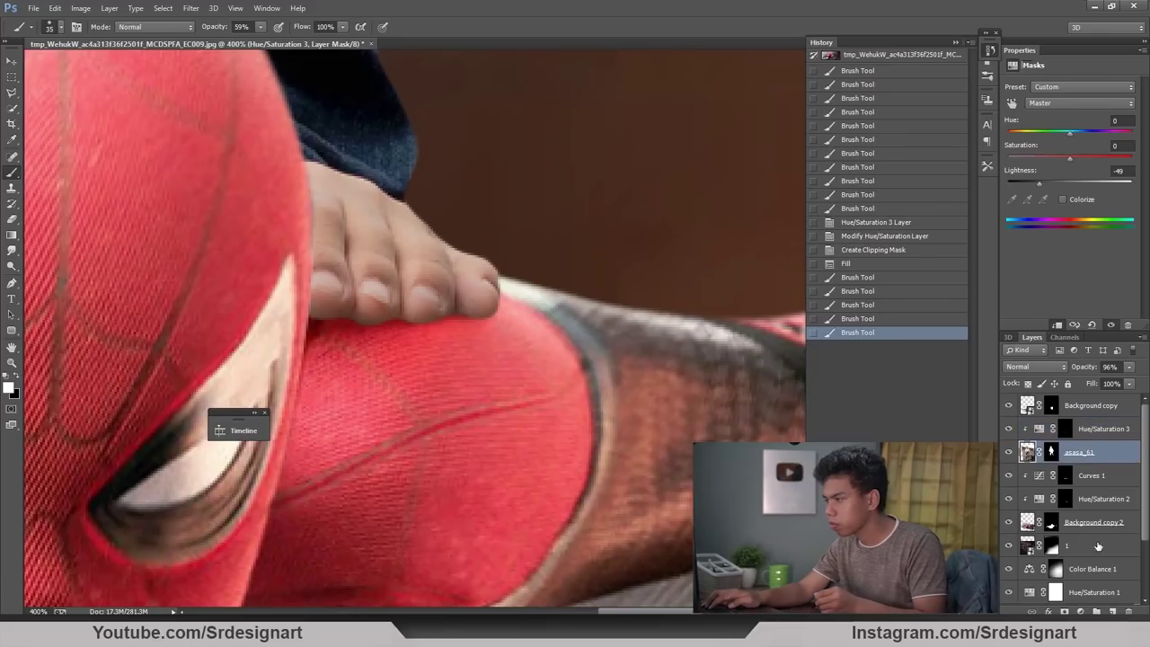
pyautogui.click(1082, 611)
pyautogui.click(1027, 469)
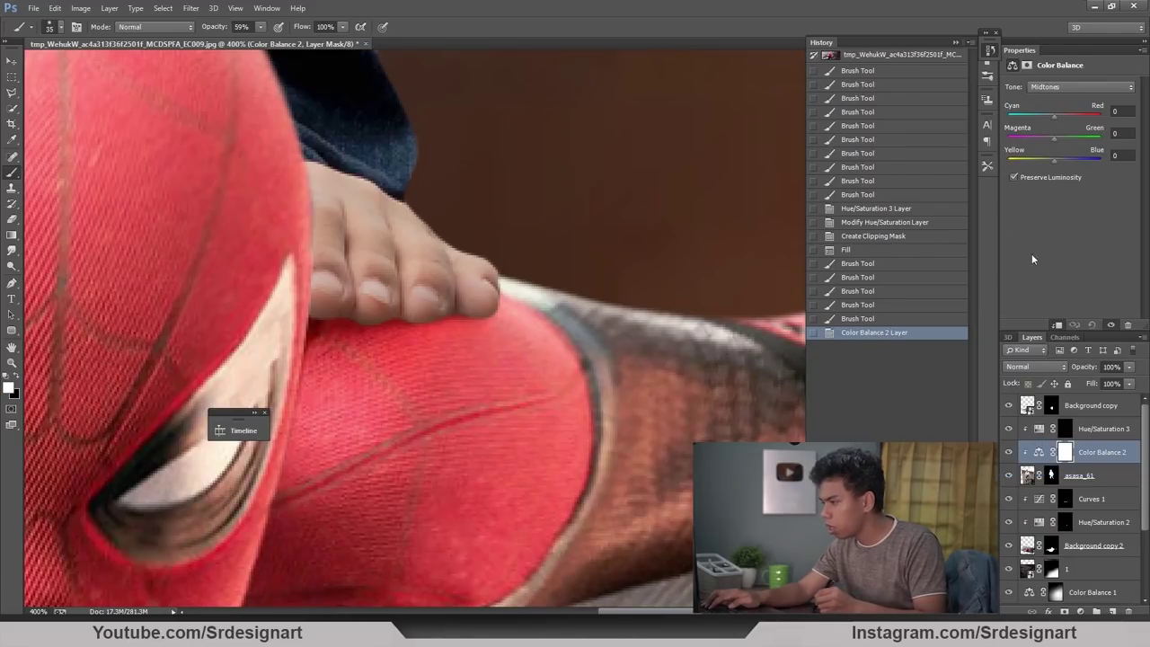
pyautogui.moveTo(1056, 120); pyautogui.dragTo(1079, 125)
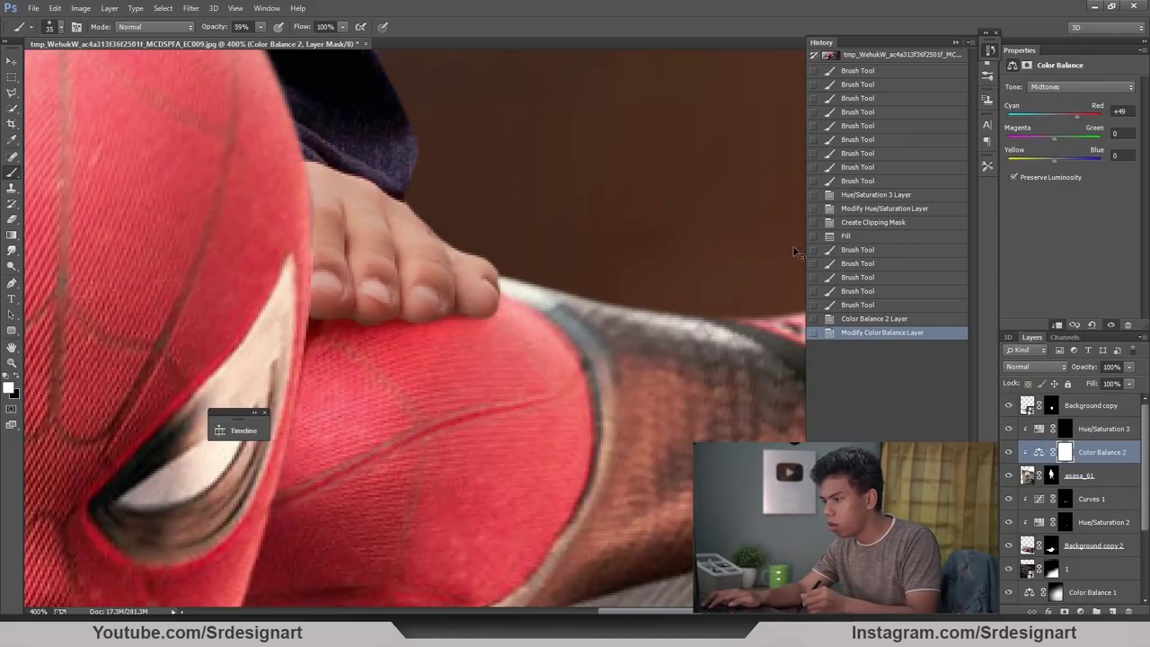
# Step: Fill the Color Balance 2 mask with black and paint white along the underside of the toes with a 30 px brush at 59% opacity
pyautogui.hotkey('ctrl', 'BackSpace')
pyautogui.press('[')
pyautogui.press('[')
pyautogui.moveTo(449, 314); pyautogui.dragTo(317, 332)
pyautogui.moveTo(408, 347); pyautogui.dragTo(369, 338)
pyautogui.moveTo(422, 331)
pyautogui.mouseDown()
pyautogui.moveTo(386, 336)
pyautogui.moveTo(405, 336)
pyautogui.mouseUp()
pyautogui.press(']')
pyautogui.moveTo(465, 333); pyautogui.dragTo(436, 332)
pyautogui.moveTo(476, 327); pyautogui.dragTo(441, 331)
pyautogui.moveTo(459, 330); pyautogui.dragTo(435, 330)
pyautogui.moveTo(449, 329); pyautogui.dragTo(383, 323)
pyautogui.moveTo(395, 325); pyautogui.dragTo(378, 323)
pyautogui.moveTo(382, 324); pyautogui.dragTo(400, 324)
pyautogui.moveTo(409, 324); pyautogui.dragTo(425, 325)
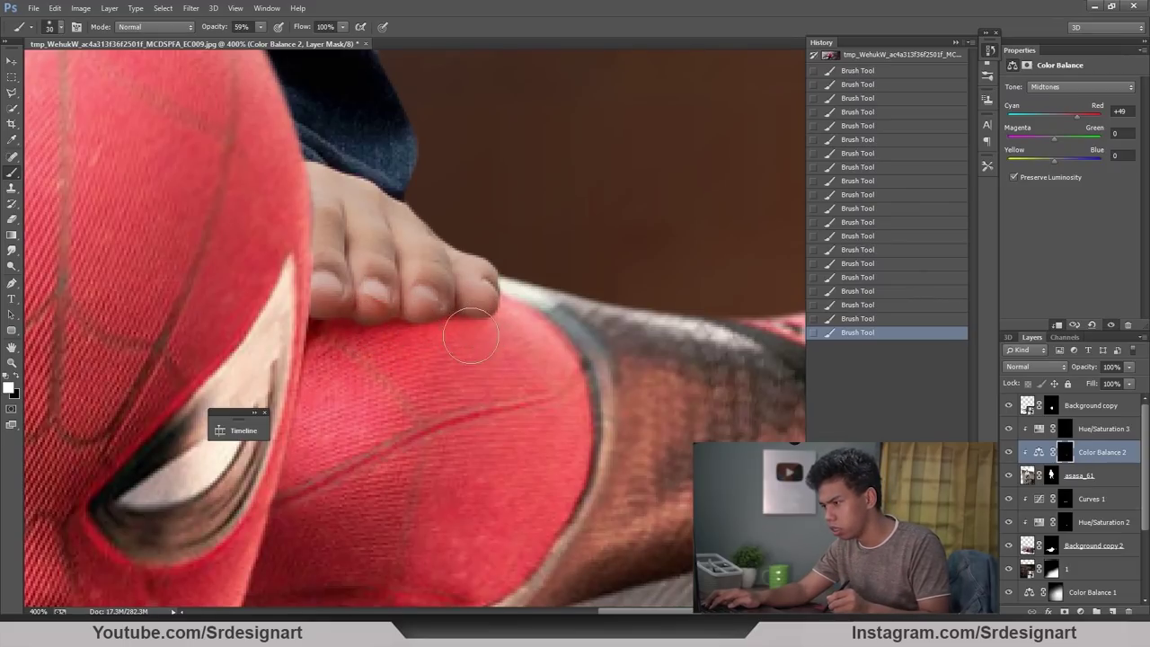
# Step: Raise the midtone red of the Color Balance 2 adjustment to +88
pyautogui.press('Return')
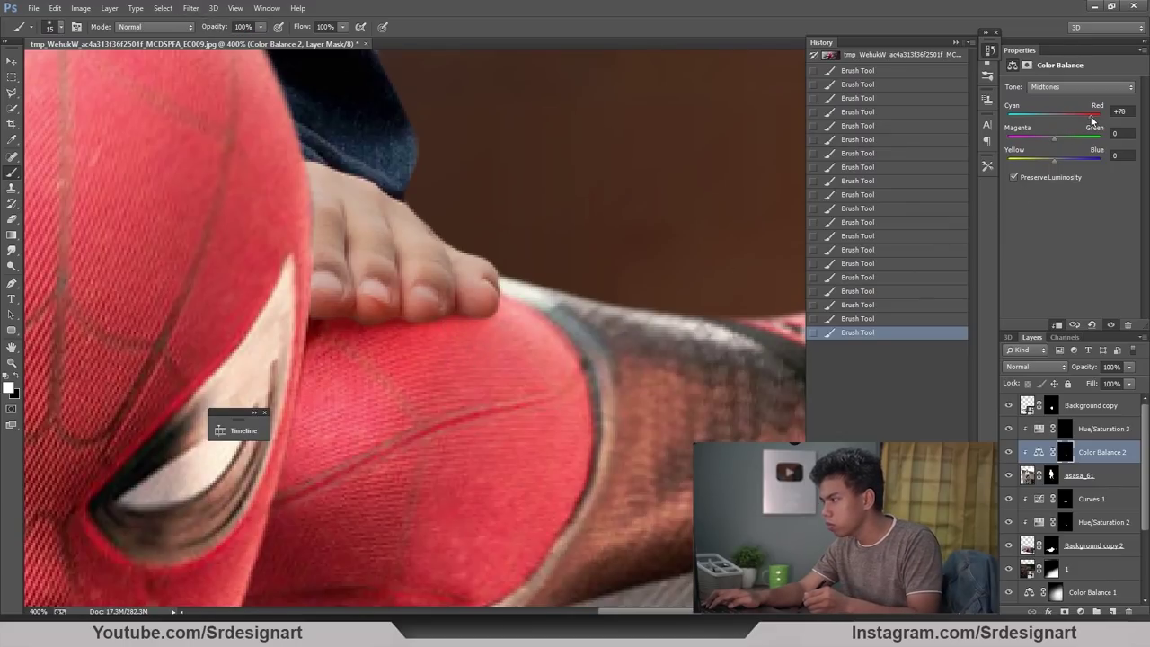
pyautogui.moveTo(1077, 115); pyautogui.dragTo(1095, 115)
pyautogui.hotkey('ctrl', '-')
pyautogui.hotkey('ctrl', '-')
pyautogui.hotkey('ctrl', '-')
pyautogui.hotkey('ctrl', '-')
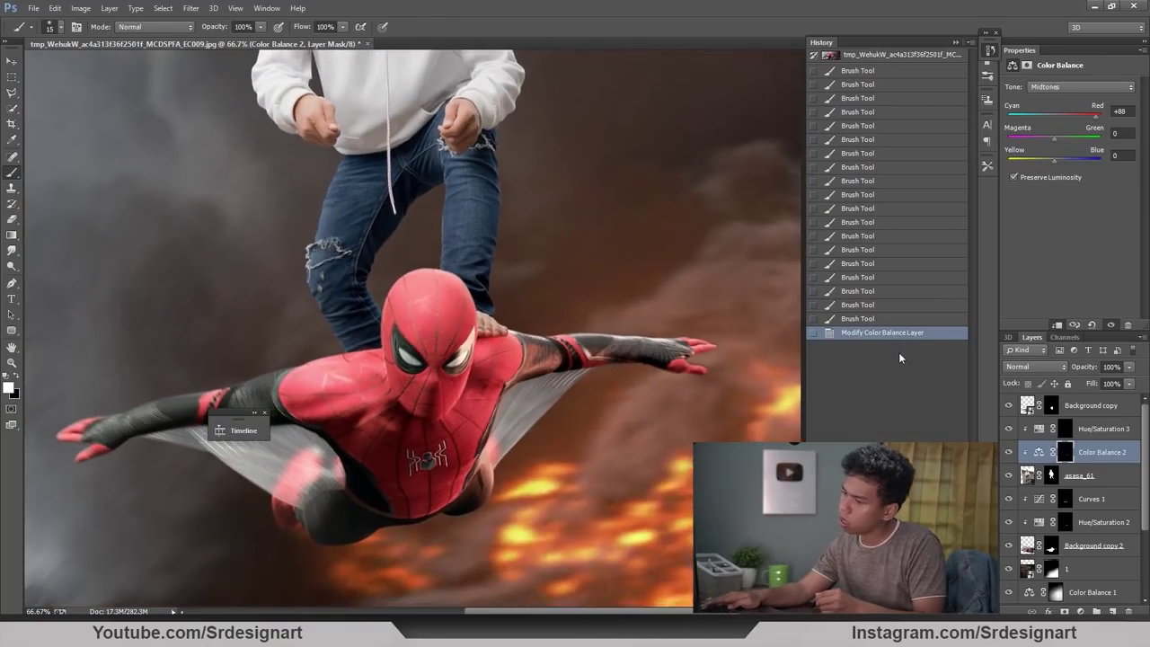
# Step: Examine how the man's legs and foot blend with Spider-Man's back and the background at several magnifications
pyautogui.hotkey('ctrl', '-')
pyautogui.hotkey('ctrl', '+')
pyautogui.hotkey('ctrl', '+')
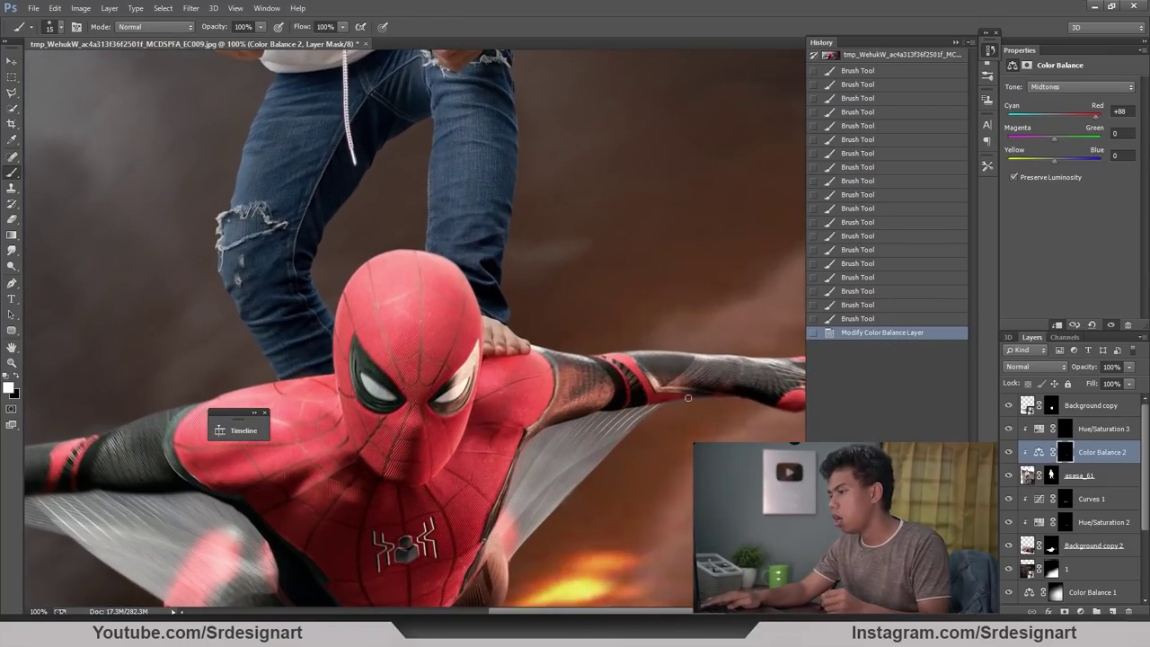
pyautogui.hotkey('ctrl', '-')
pyautogui.hotkey('ctrl', '-')
pyautogui.hotkey('ctrl', '+')
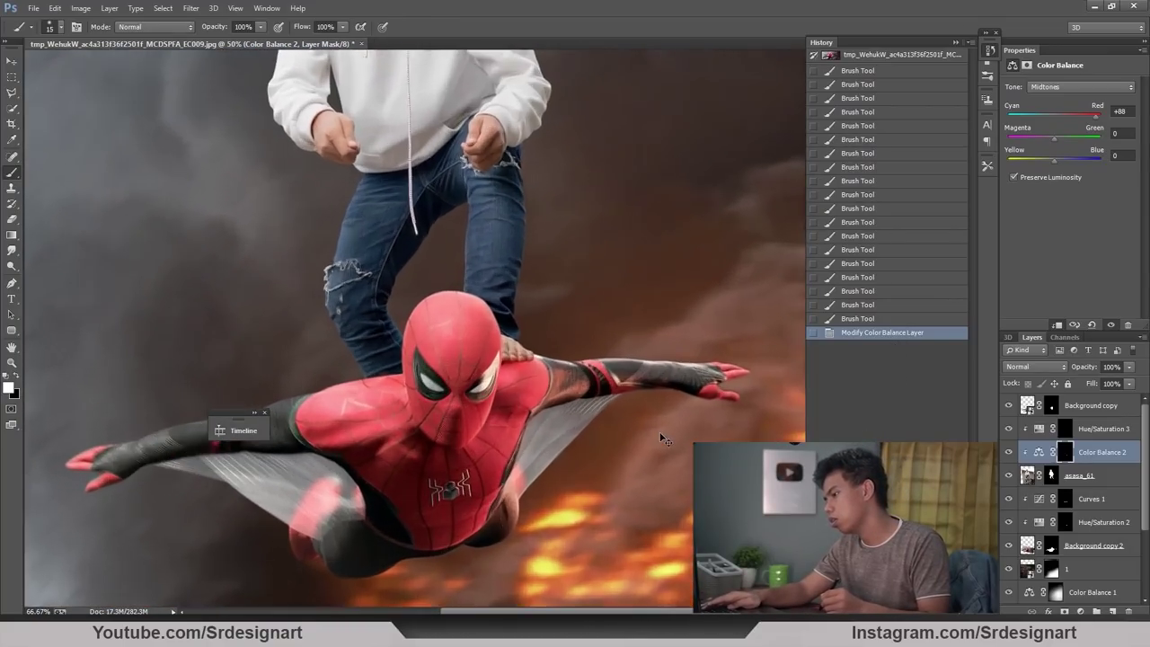
pyautogui.hotkey('ctrl', '+')
pyautogui.hotkey('ctrl', '-')
pyautogui.press('space')
pyautogui.moveTo(589, 413); pyautogui.dragTo(600, 313)
pyautogui.hotkey('ctrl', '-')
pyautogui.moveTo(503, 205); pyautogui.dragTo(488, 379)
pyautogui.hotkey('ctrl', '+')
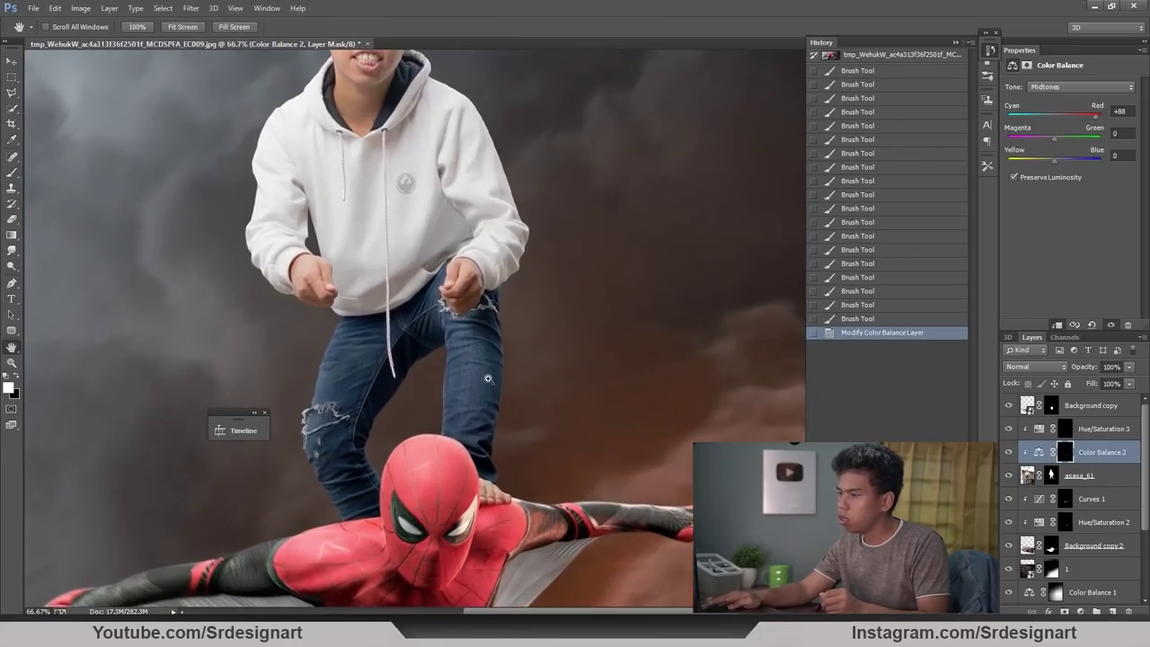
pyautogui.moveTo(505, 466); pyautogui.dragTo(510, 381)
pyautogui.hotkey('ctrl', '+')
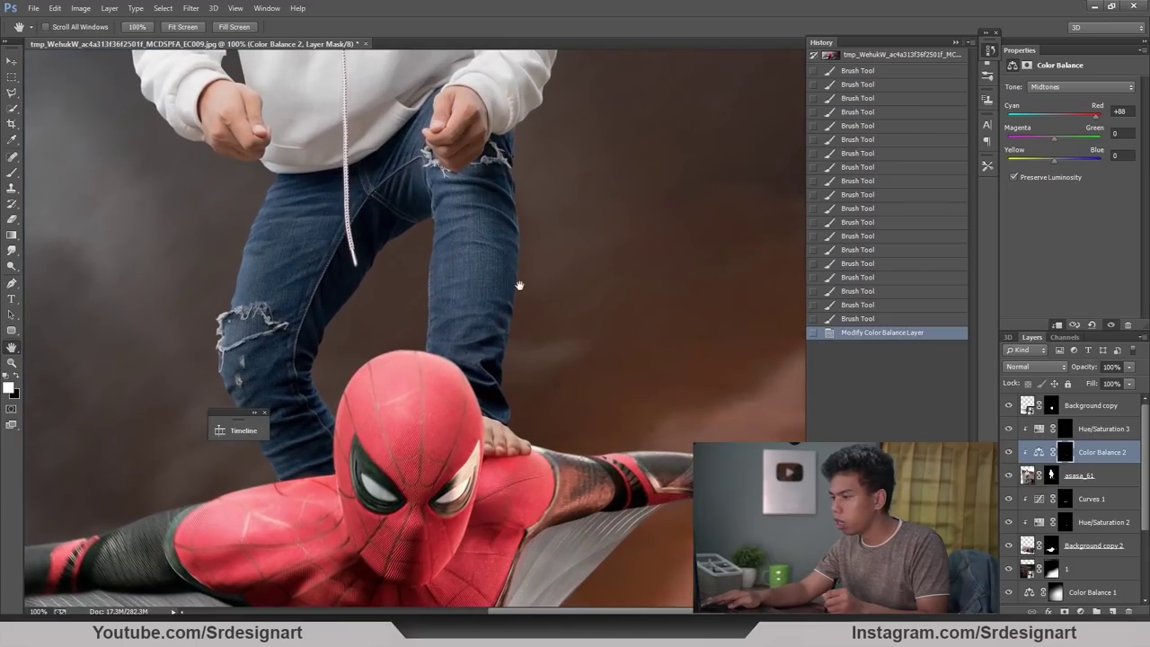
pyautogui.hotkey('ctrl', '-')
pyautogui.hotkey('ctrl', '+')
pyautogui.moveTo(600, 540); pyautogui.dragTo(588, 425)
pyautogui.hotkey('ctrl', '-')
pyautogui.hotkey('ctrl', '-')
pyautogui.hotkey('ctrl', '+')
pyautogui.hotkey('ctrl', '+')
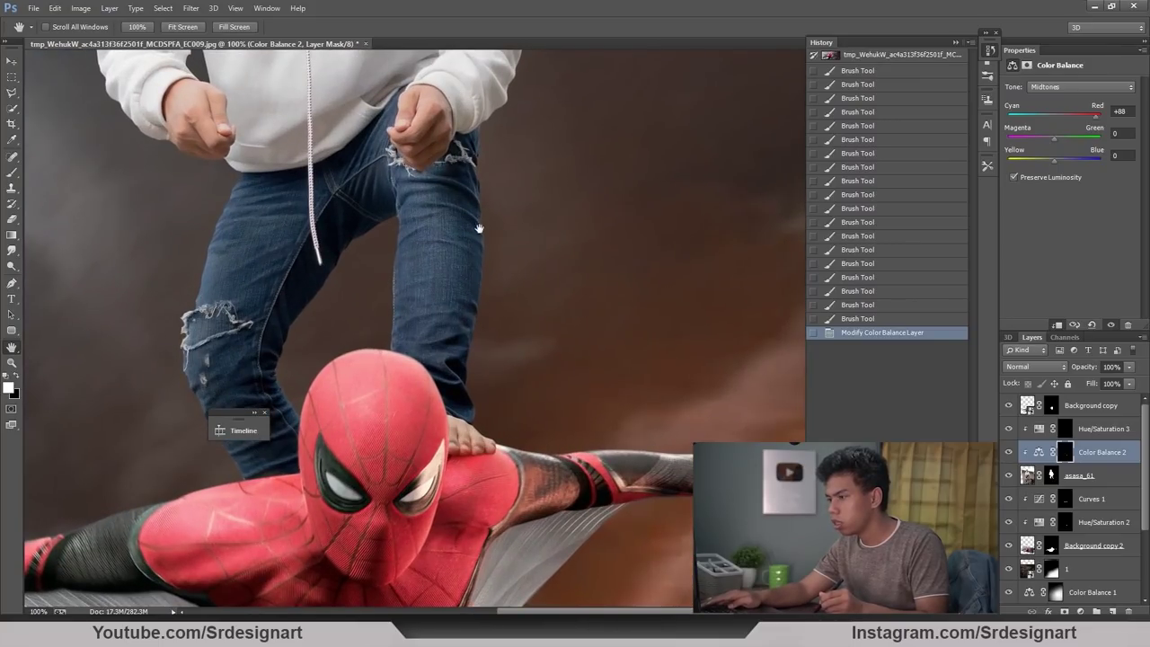
# Step: Add a Curves adjustment clipped to the asasa_61 layer, brighten it from input 79 to output 191, and fill its mask with black
pyautogui.click(1104, 476)
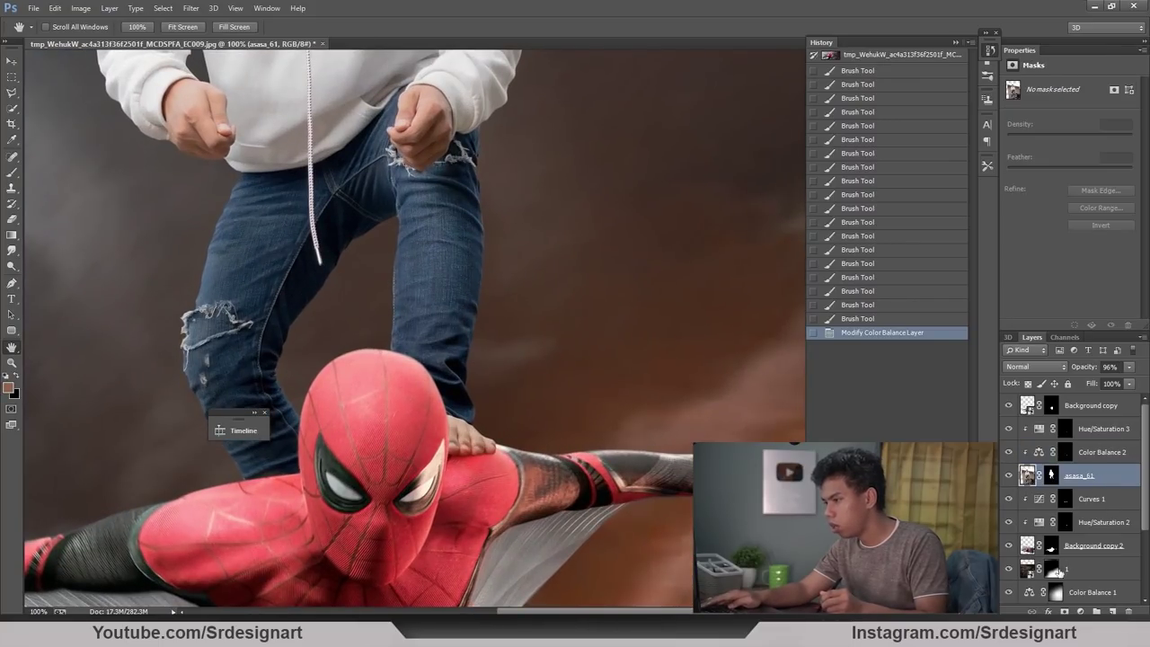
pyautogui.click(1080, 611)
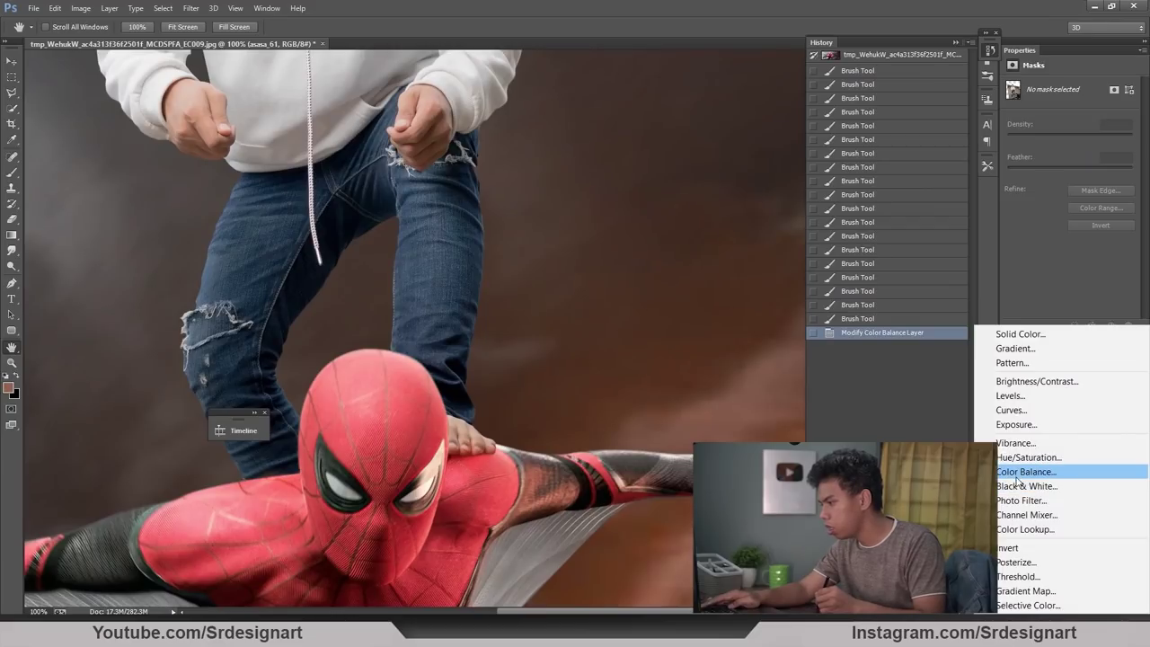
pyautogui.click(1014, 411)
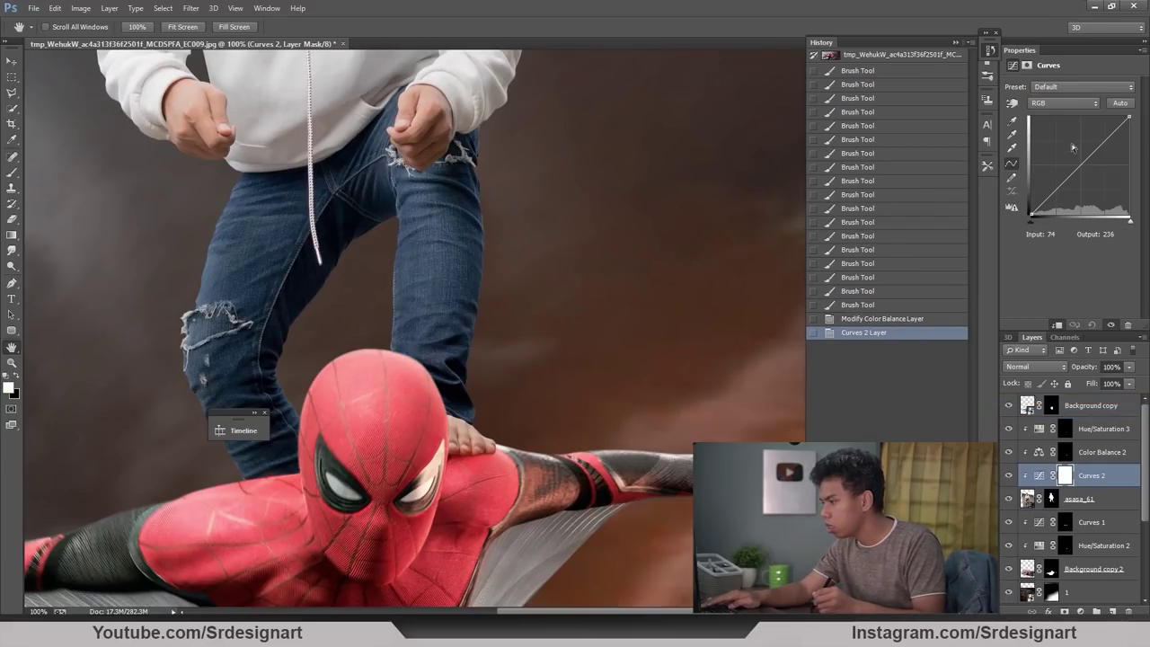
pyautogui.moveTo(1076, 155); pyautogui.dragTo(1062, 141)
pyautogui.hotkey('ctrl', 'BackSpace')
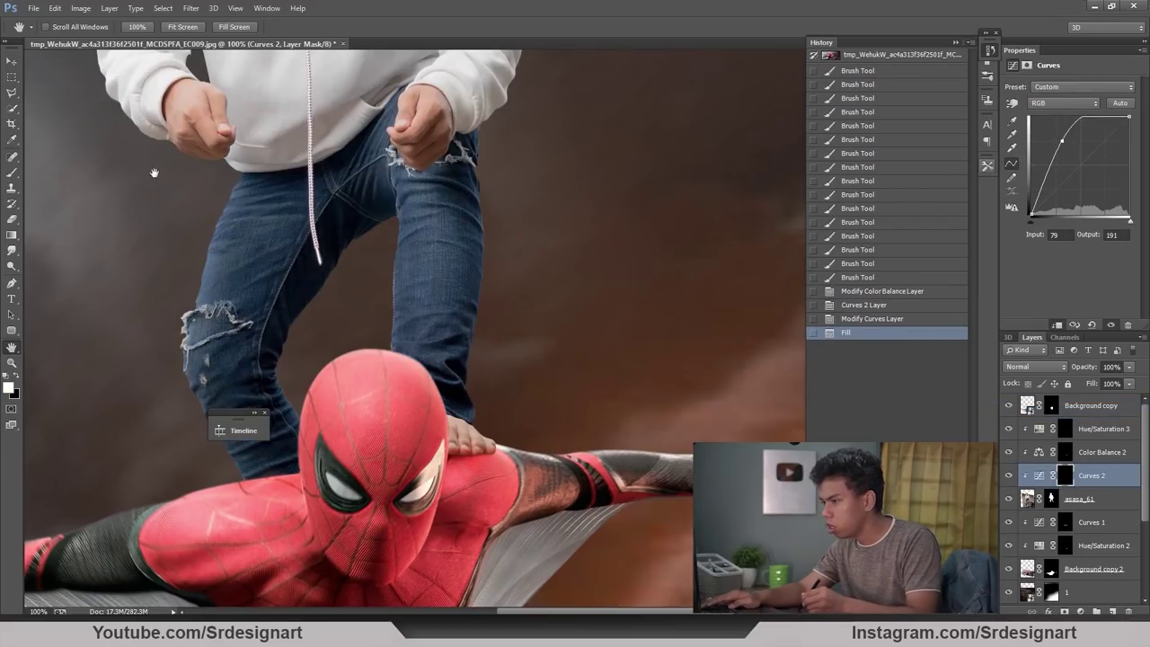
# Step: Paint white on the Curves 2 mask along the edges of both jeans legs with an 80 px brush
pyautogui.click(9, 174)
pyautogui.moveTo(480, 155); pyautogui.dragTo(478, 390)
pyautogui.press(']')
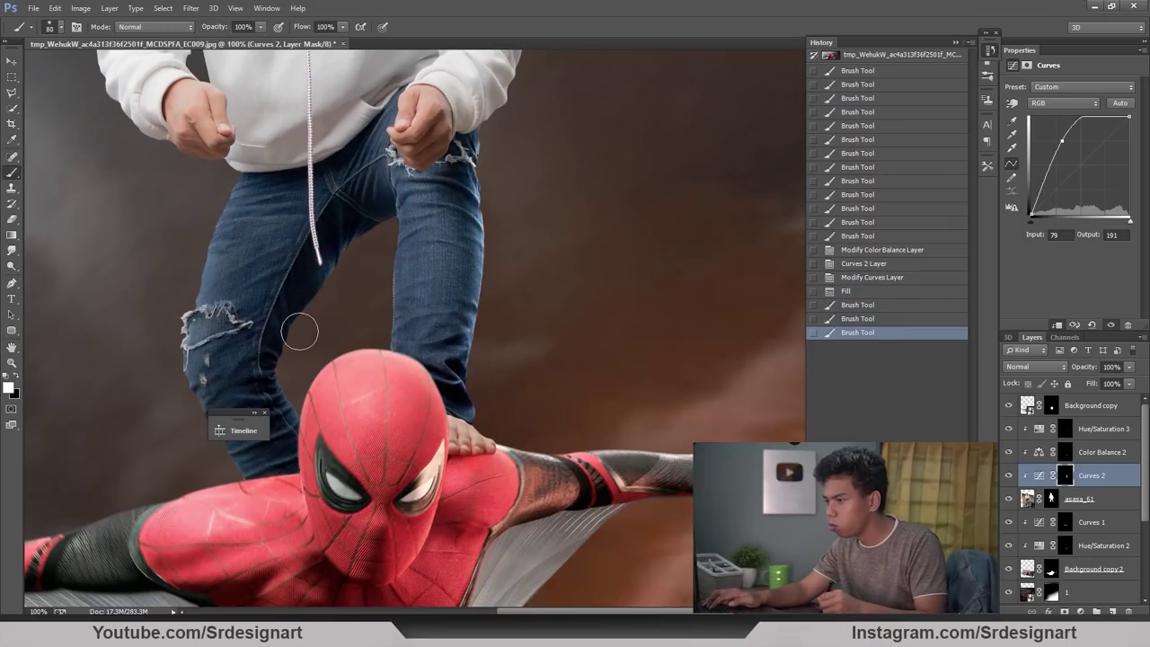
pyautogui.moveTo(300, 331); pyautogui.dragTo(307, 312)
pyautogui.moveTo(297, 385); pyautogui.dragTo(289, 367)
pyautogui.moveTo(287, 371)
pyautogui.mouseDown()
pyautogui.moveTo(297, 429)
pyautogui.moveTo(316, 428)
pyautogui.mouseUp()
# Step: Paint white on the Curves 2 mask along the hoodie sleeve's outer edge and the side facing the fire, using a larger brush
pyautogui.hotkey('ctrl', '-')
pyautogui.press(']')
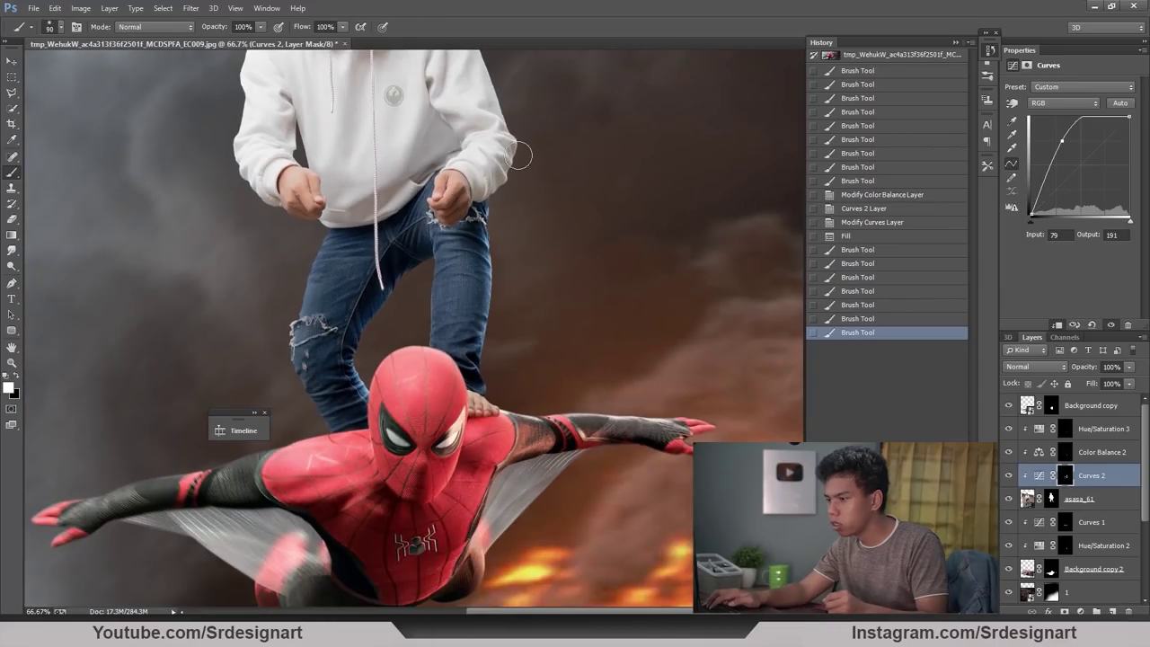
pyautogui.moveTo(518, 164)
pyautogui.mouseDown()
pyautogui.moveTo(504, 203)
pyautogui.moveTo(512, 162)
pyautogui.mouseUp()
pyautogui.hotkey('ctrl', '-')
pyautogui.press(']')
pyautogui.moveTo(489, 110)
pyautogui.mouseDown()
pyautogui.moveTo(530, 216)
pyautogui.moveTo(454, 188)
pyautogui.moveTo(464, 195)
pyautogui.moveTo(445, 225)
pyautogui.mouseUp()
# Step: Extend the Curves 2 highlights along the jeans' outer and inner leg edges, enlarging the brush to 200 px and redoing one inner stroke
pyautogui.press(']')
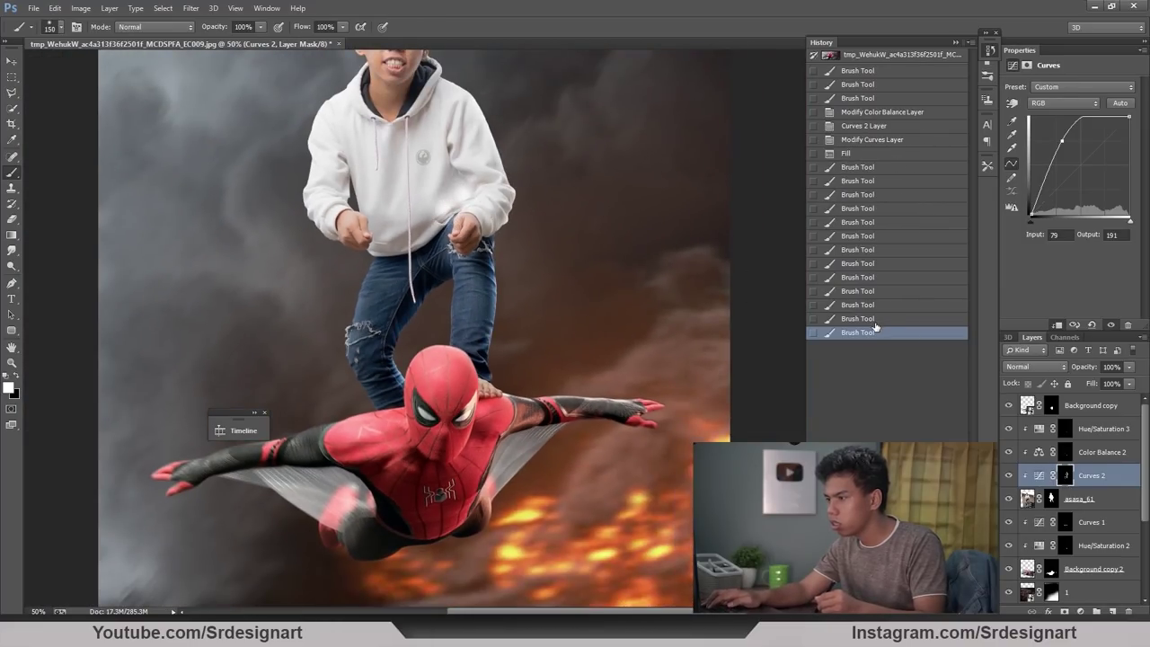
pyautogui.hotkey('ctrl', '+')
pyautogui.hotkey('ctrl', '+')
pyautogui.press(']')
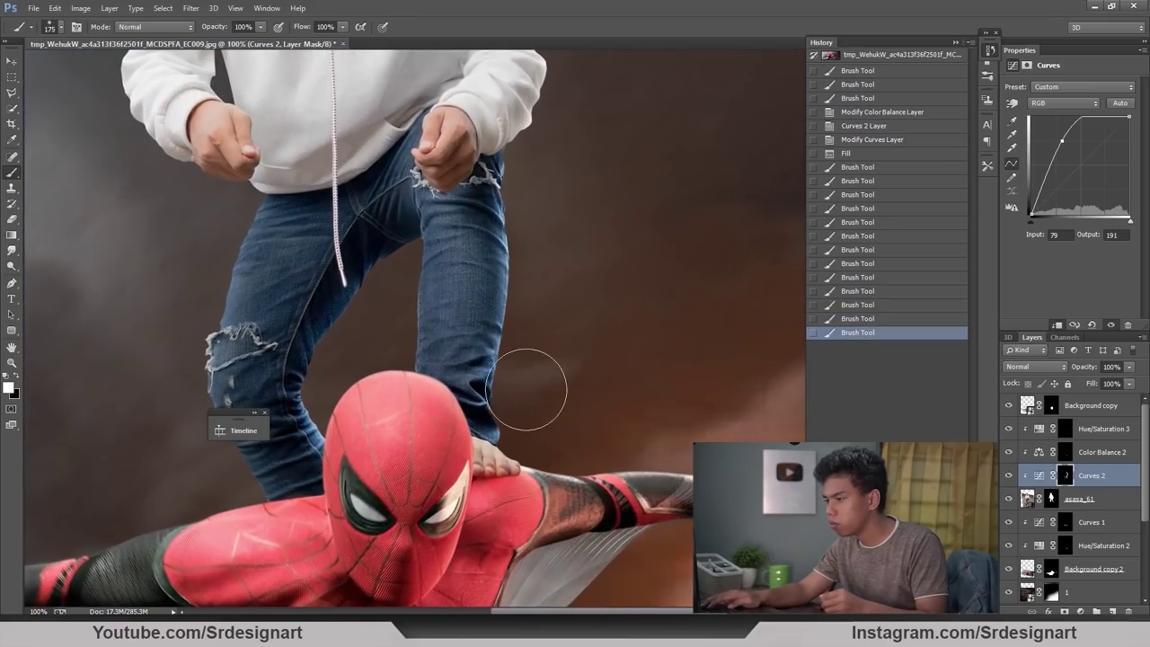
pyautogui.press(']')
pyautogui.moveTo(525, 215)
pyautogui.mouseDown()
pyautogui.moveTo(534, 179)
pyautogui.moveTo(519, 160)
pyautogui.mouseUp()
pyautogui.moveTo(336, 257)
pyautogui.mouseDown()
pyautogui.moveTo(394, 260)
pyautogui.moveTo(369, 301)
pyautogui.mouseUp()
pyautogui.hotkey('ctrl', 'z')
pyautogui.moveTo(355, 324); pyautogui.dragTo(337, 382)
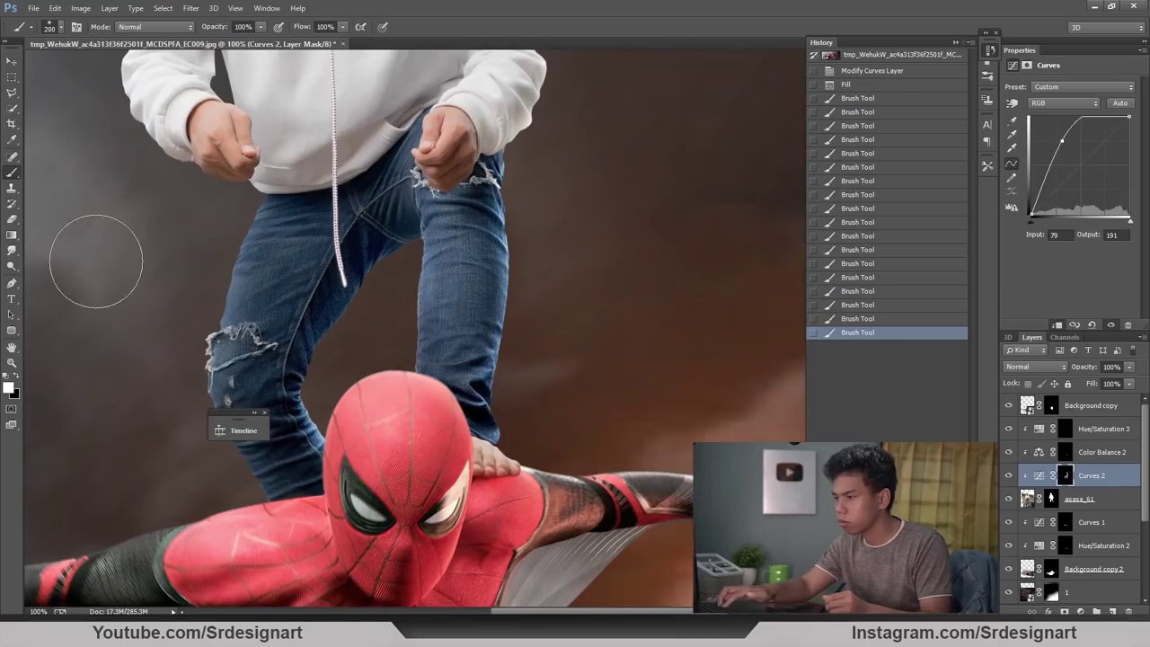
# Step: Erase excess Curves 2 brightening from the front of the leg above the toes with a 90 px Eraser
pyautogui.click(11, 219)
pyautogui.press(']')
pyautogui.press(']')
pyautogui.press(']')
pyautogui.moveTo(447, 230); pyautogui.dragTo(442, 315)
pyautogui.moveTo(466, 388); pyautogui.dragTo(474, 418)
pyautogui.hotkey('ctrl', '-')
pyautogui.hotkey('ctrl', '+')
pyautogui.hotkey('ctrl', '+')
pyautogui.click(1079, 499)
pyautogui.click(1080, 612)
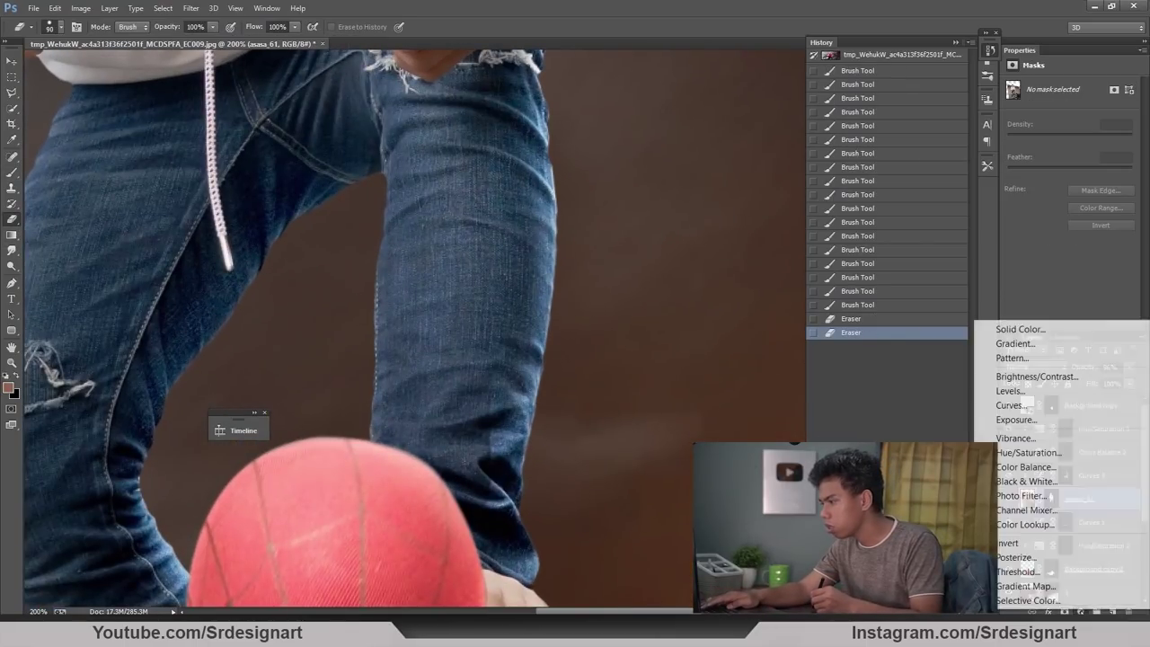
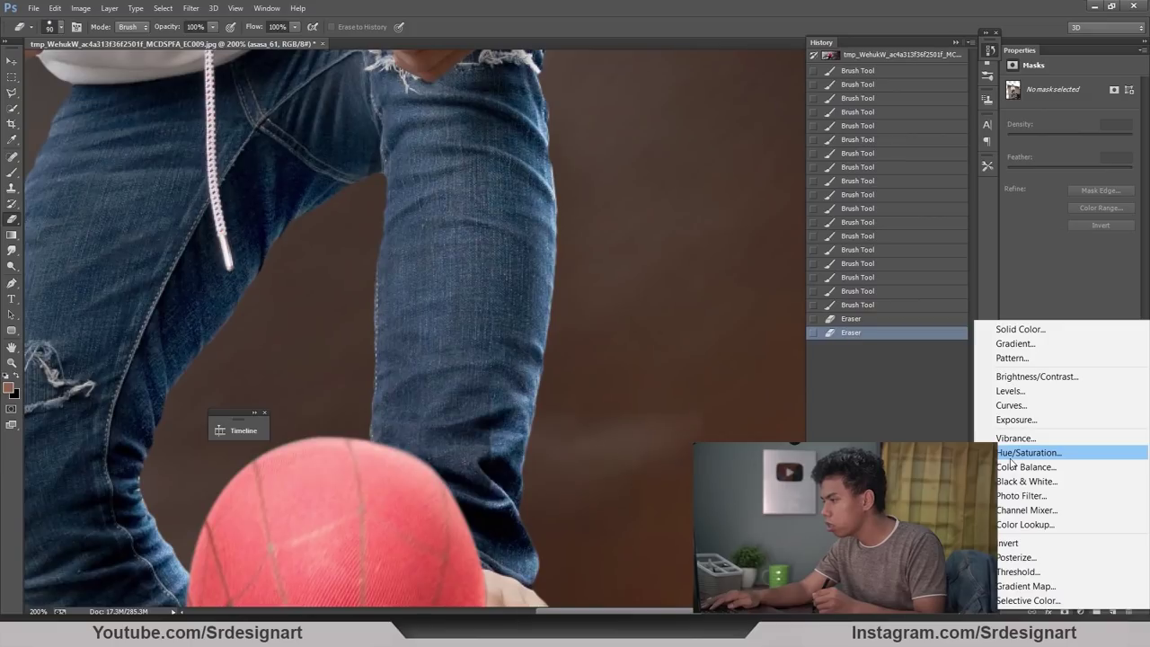
pyautogui.click(1012, 462)
pyautogui.press('Delete')
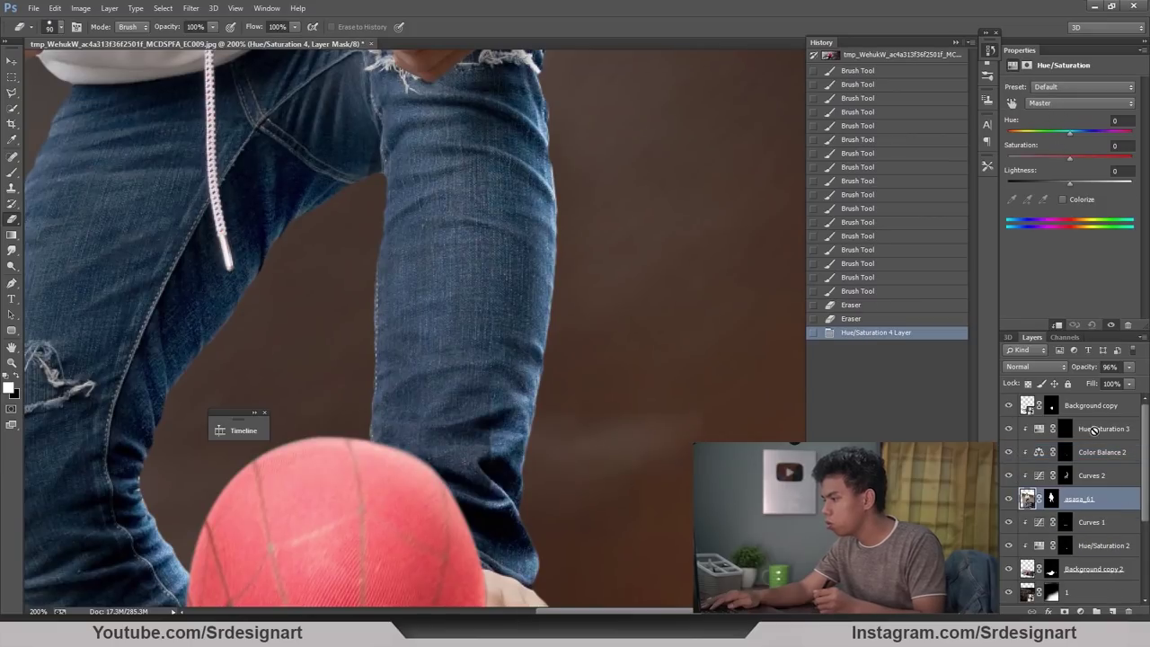
# Step: Add a bright orange Solid Color fill (hue 18°, saturation 100%) clipped to the asasa_61 layer and set its blend mode to Soft Light
pyautogui.click(1081, 611)
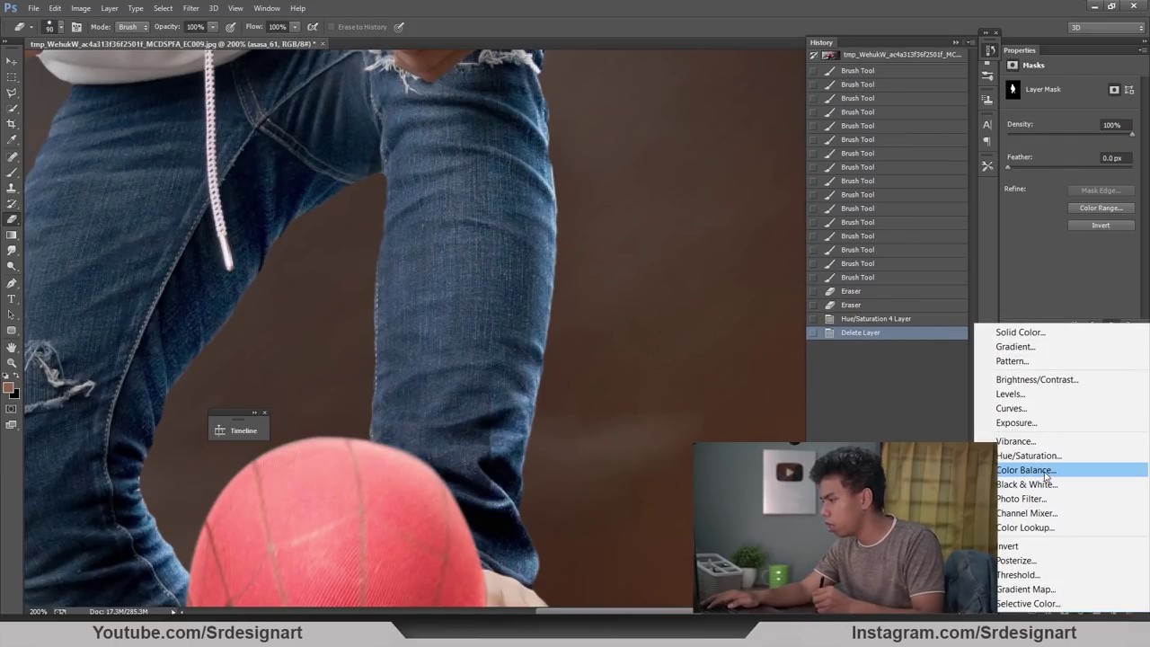
pyautogui.click(1018, 332)
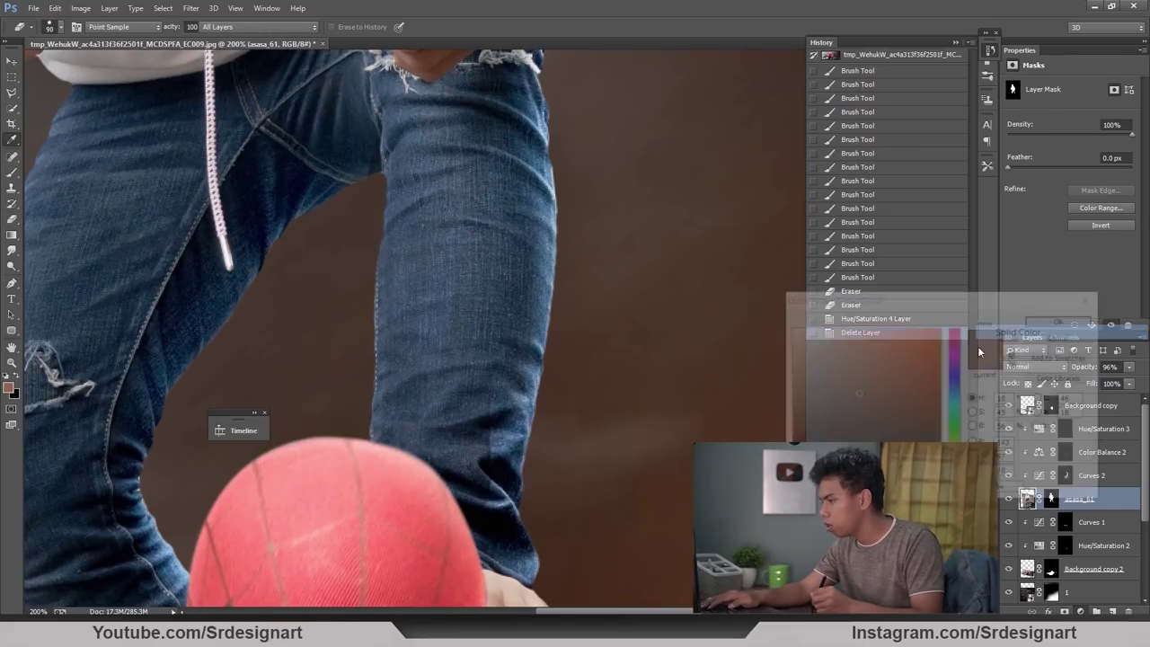
pyautogui.moveTo(854, 359)
pyautogui.mouseDown()
pyautogui.moveTo(836, 340)
pyautogui.moveTo(944, 355)
pyautogui.mouseUp()
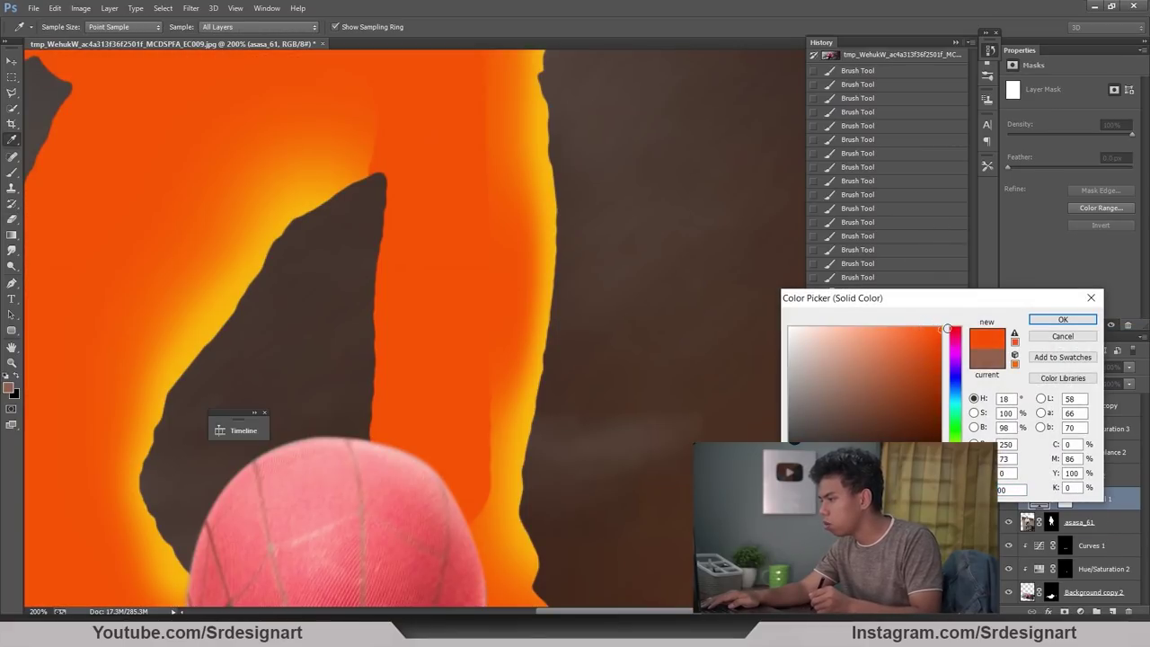
pyautogui.click(1064, 319)
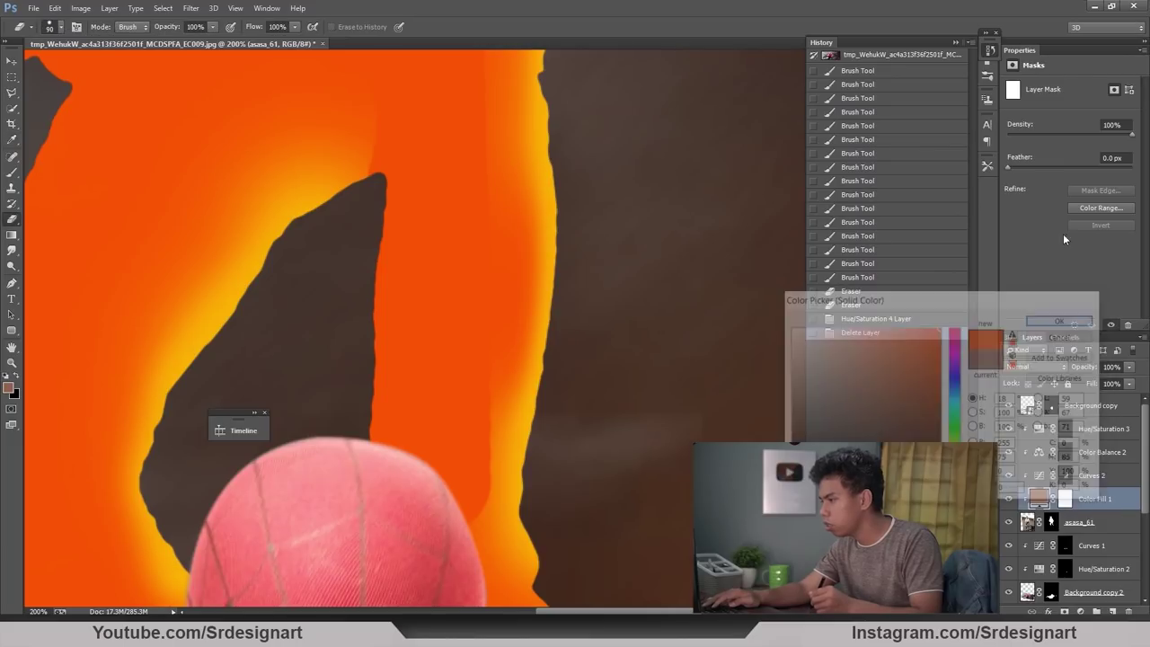
pyautogui.click(1043, 366)
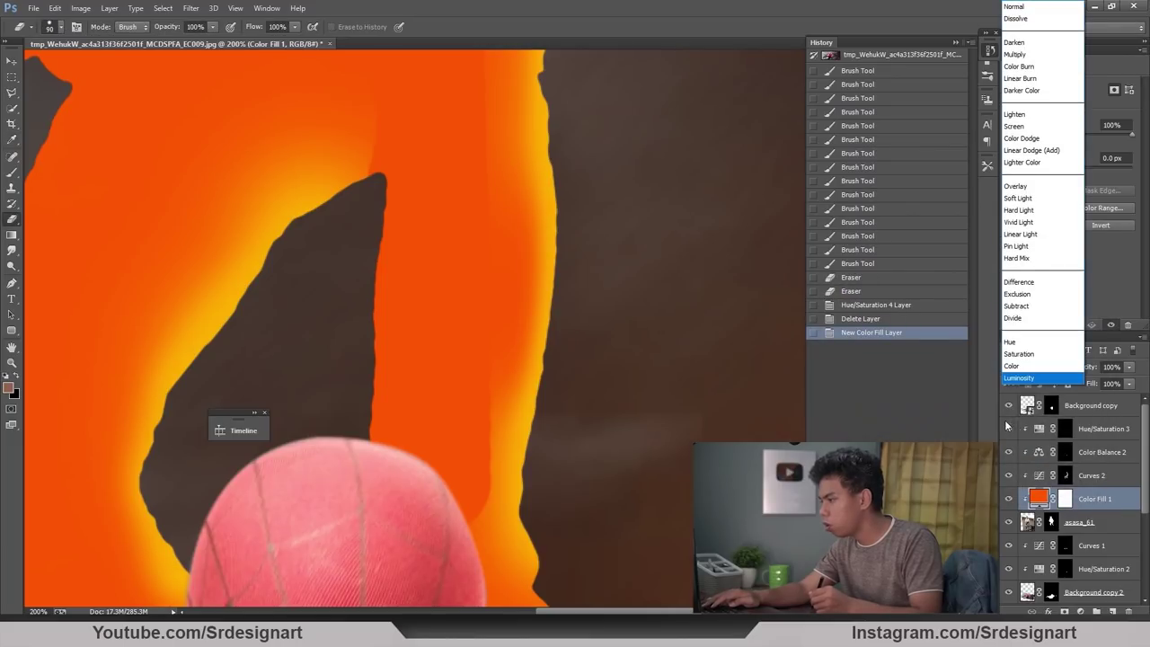
pyautogui.click(1016, 186)
pyautogui.press('Up')
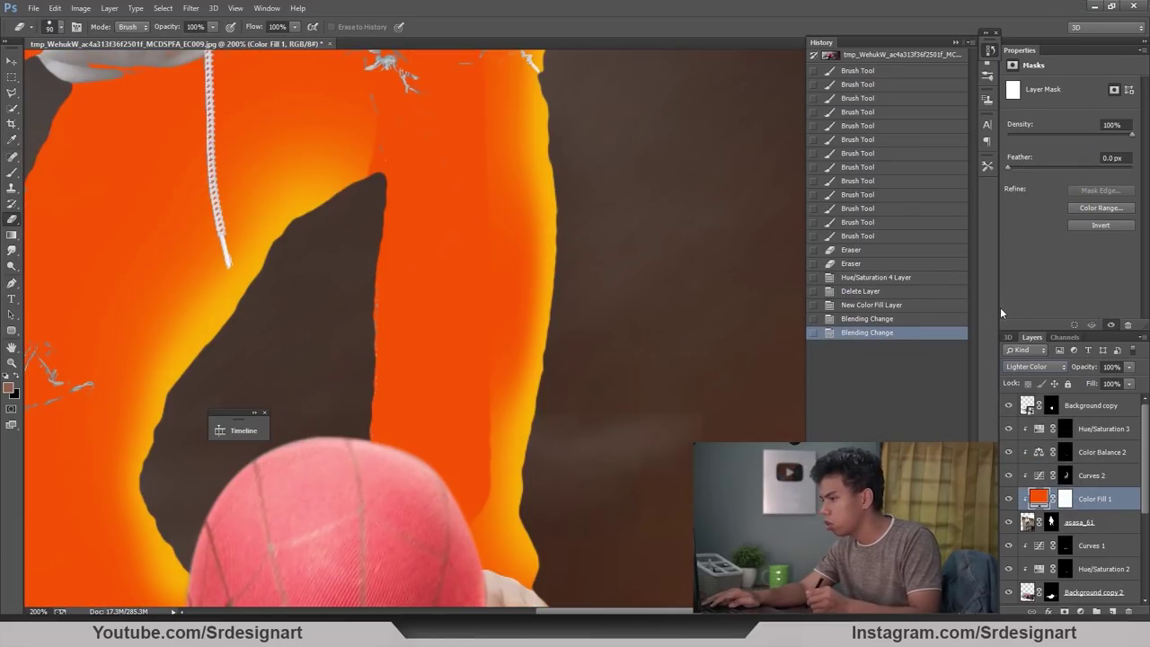
pyautogui.press('Down')
pyautogui.press('Down')
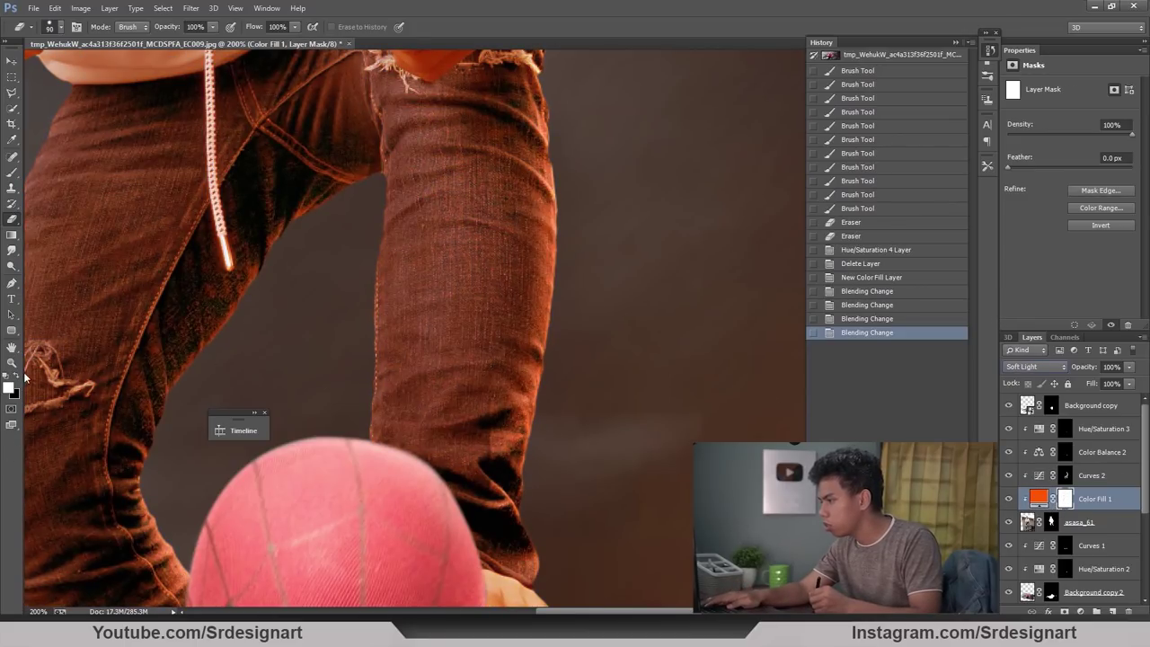
# Step: Fill the Color Fill 1 mask with black and switch to the Brush tool with white as the painting color
pyautogui.click(18, 377)
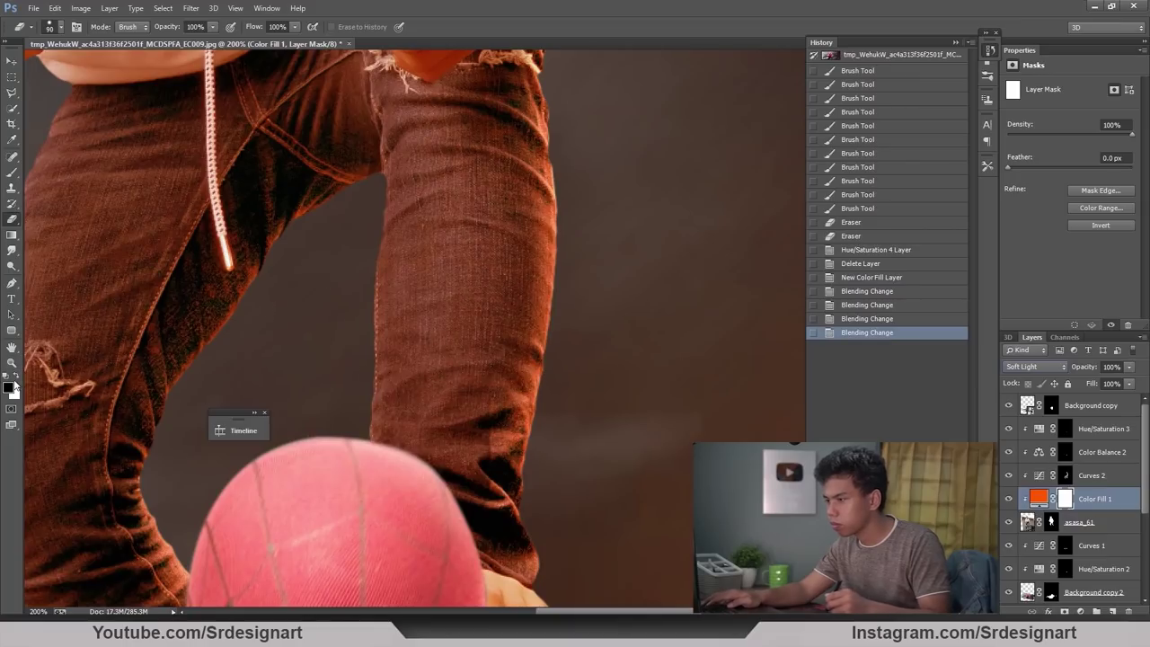
pyautogui.click(17, 378)
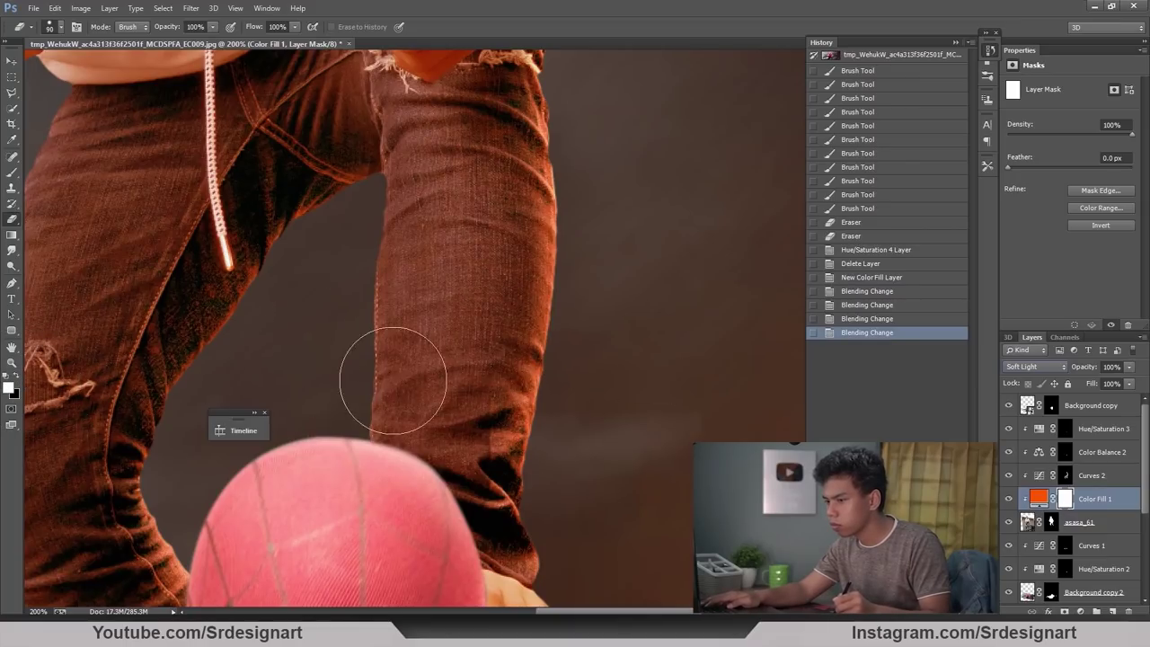
pyautogui.click(18, 377)
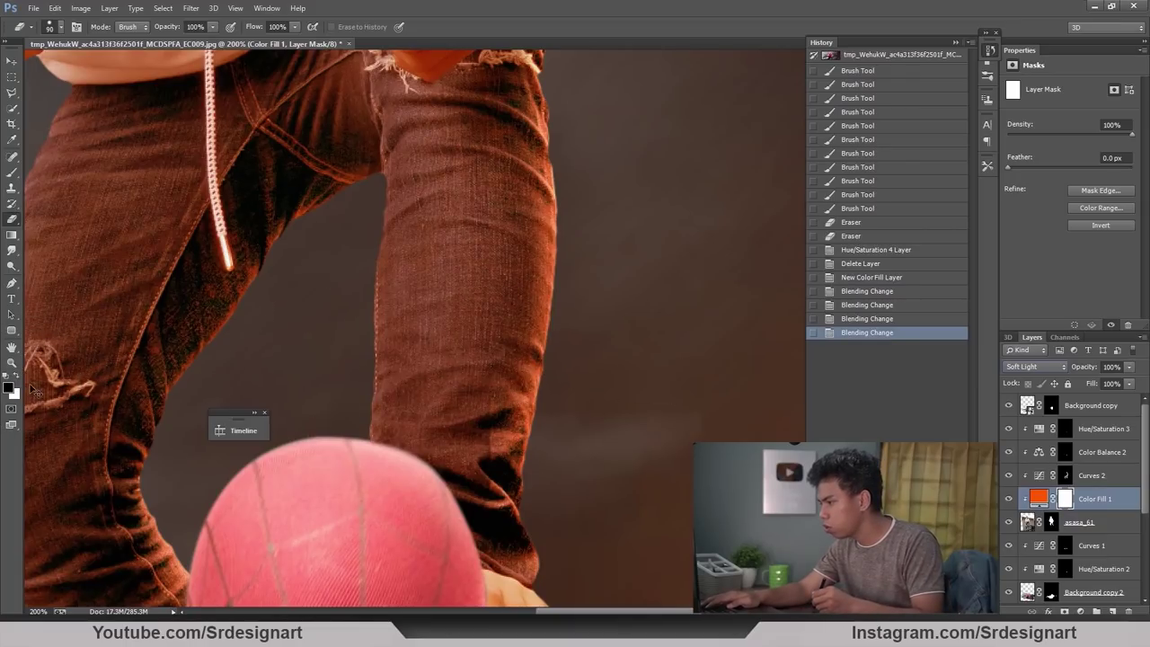
pyautogui.click(8, 174)
pyautogui.hotkey('ctrl', 'BackSpace')
pyautogui.hotkey('ctrl', 'BackSpace')
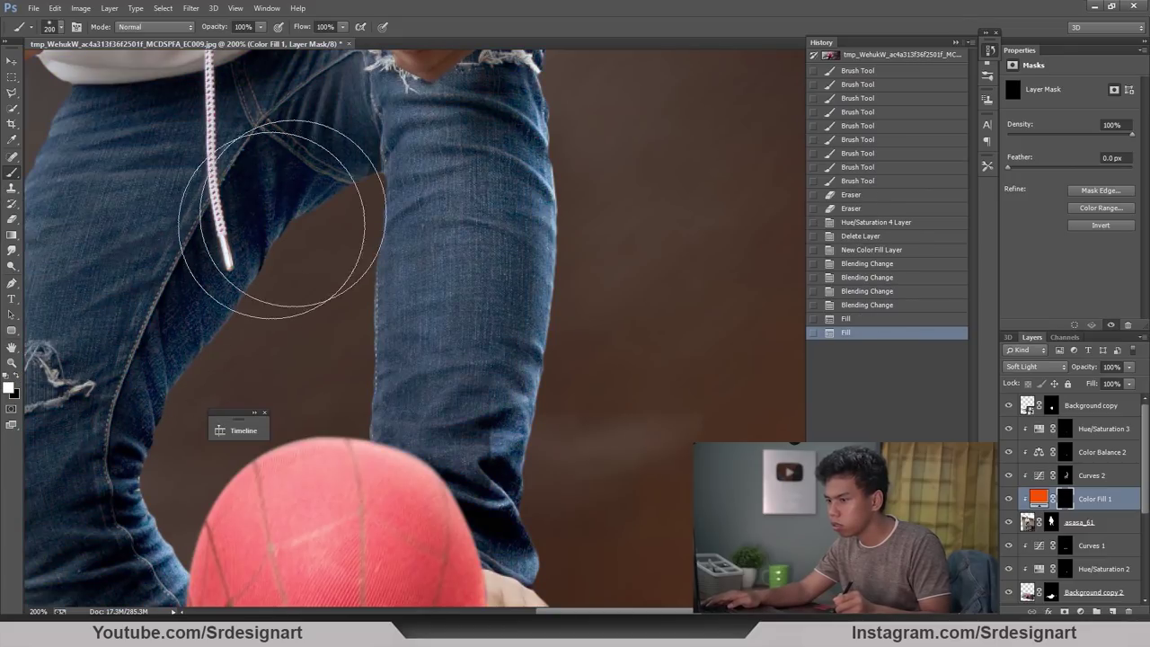
# Step: Paint white on the Color Fill 1 mask down the fire-side edge of the leg above the toes, enlarging the brush to 150 px
pyautogui.press('[')
pyautogui.press('[')
pyautogui.press('[')
pyautogui.press('[')
pyautogui.press('[')
pyautogui.press('[')
pyautogui.press('[')
pyautogui.moveTo(576, 88)
pyautogui.mouseDown()
pyautogui.moveTo(599, 287)
pyautogui.moveTo(590, 415)
pyautogui.mouseUp()
pyautogui.press(']')
pyautogui.press(']')
pyautogui.moveTo(593, 315); pyautogui.dragTo(572, 472)
pyautogui.press(']')
pyautogui.hotkey('ctrl', '-')
pyautogui.press(']')
pyautogui.press(']')
pyautogui.moveTo(548, 390); pyautogui.dragTo(547, 429)
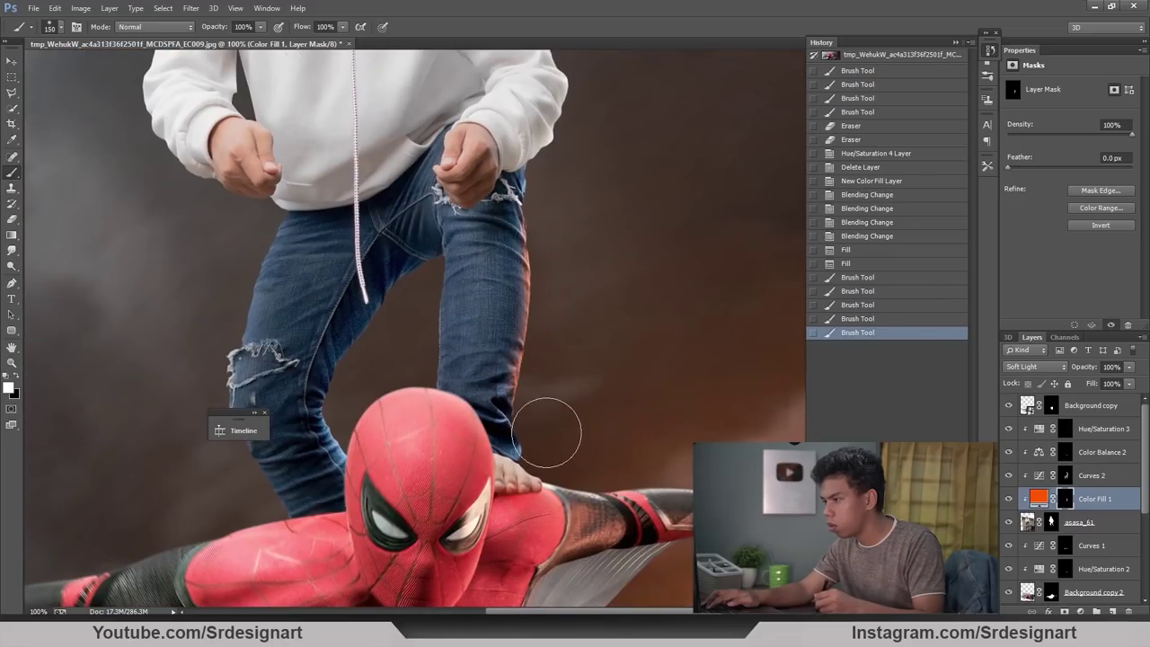
# Step: Widen the orange rim light along the fire-side leg from thigh to ankle with a 250 px brush on the Color Fill 1 mask
pyautogui.press(']')
pyautogui.press(']')
pyautogui.press(']')
pyautogui.press(']')
pyautogui.moveTo(576, 373); pyautogui.dragTo(579, 324)
pyautogui.click(581, 319)
pyautogui.moveTo(586, 270)
pyautogui.mouseDown()
pyautogui.moveTo(557, 291)
pyautogui.moveTo(539, 334)
pyautogui.moveTo(552, 404)
pyautogui.mouseUp()
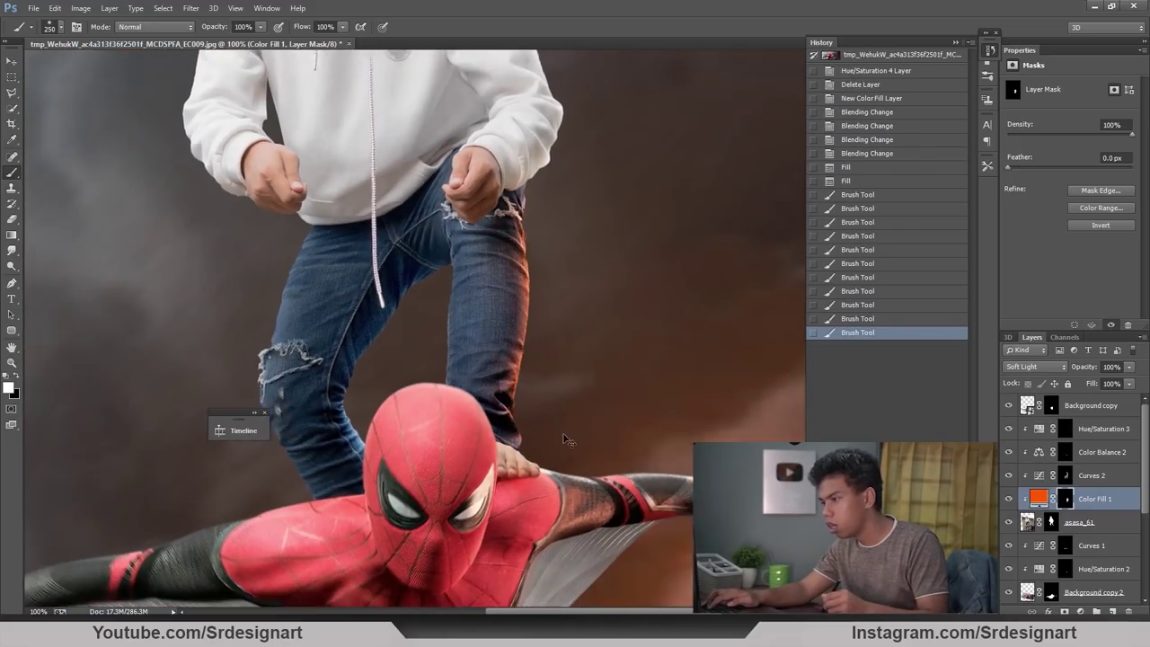
# Step: Paint a fainter orange glow down the inner edge of the other leg on the Color Fill 1 mask with a 200 px brush at 49% opacity
pyautogui.hotkey('ctrl', '-')
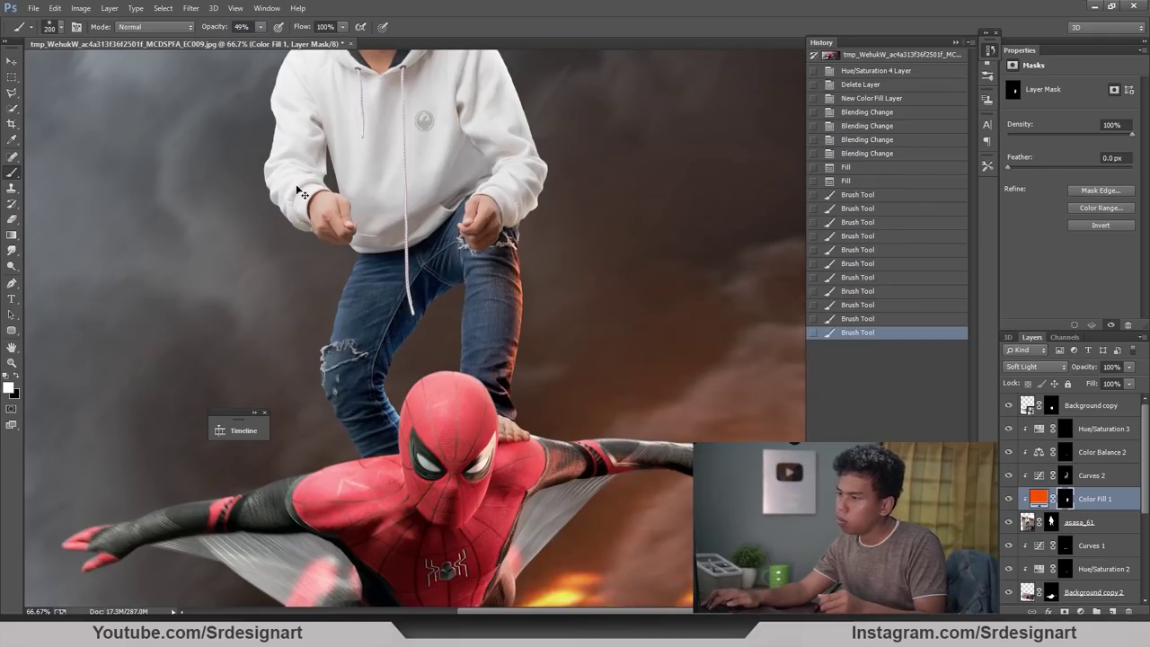
pyautogui.hotkey('ctrl', '+')
pyautogui.press('[')
pyautogui.press(']')
pyautogui.press(']')
pyautogui.press(']')
pyautogui.moveTo(392, 336)
pyautogui.mouseDown()
pyautogui.moveTo(406, 310)
pyautogui.moveTo(373, 373)
pyautogui.mouseUp()
pyautogui.moveTo(373, 373); pyautogui.dragTo(361, 431)
pyautogui.moveTo(361, 432)
pyautogui.mouseDown()
pyautogui.moveTo(378, 449)
pyautogui.moveTo(396, 427)
pyautogui.mouseUp()
pyautogui.hotkey('ctrl', '-')
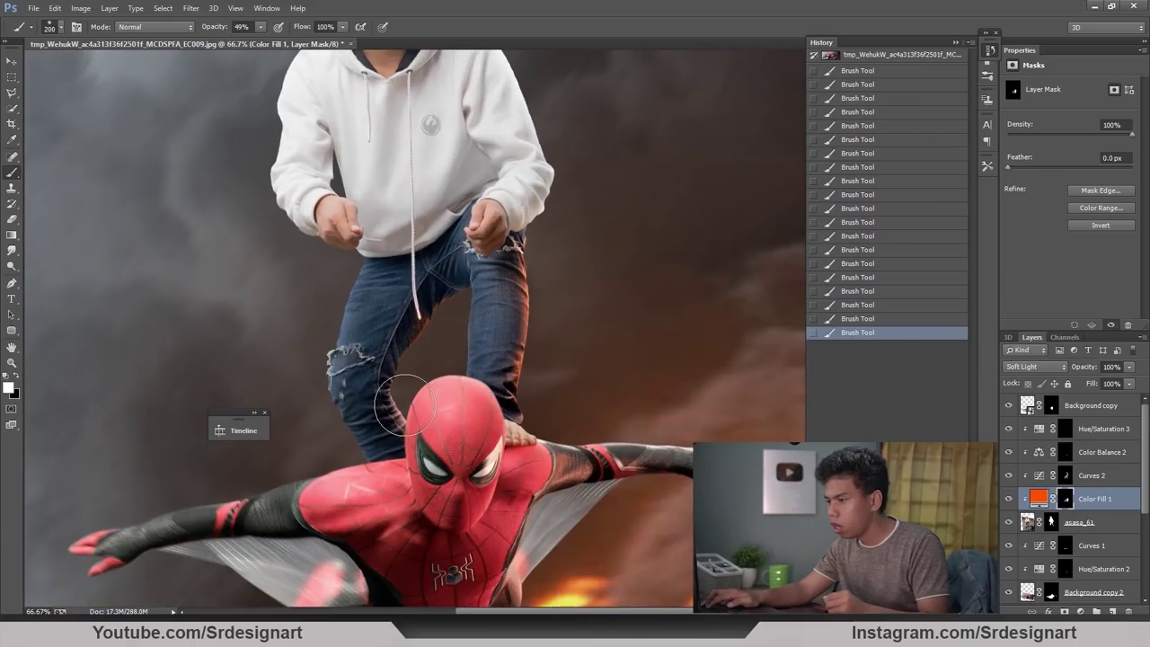
# Step: Paint a faint orange glow onto the fire-side hoodie sleeve on the Color Fill 1 mask with a 500 px brush at 49% opacity
pyautogui.hotkey('ctrl', '-')
pyautogui.press(']')
pyautogui.press(']')
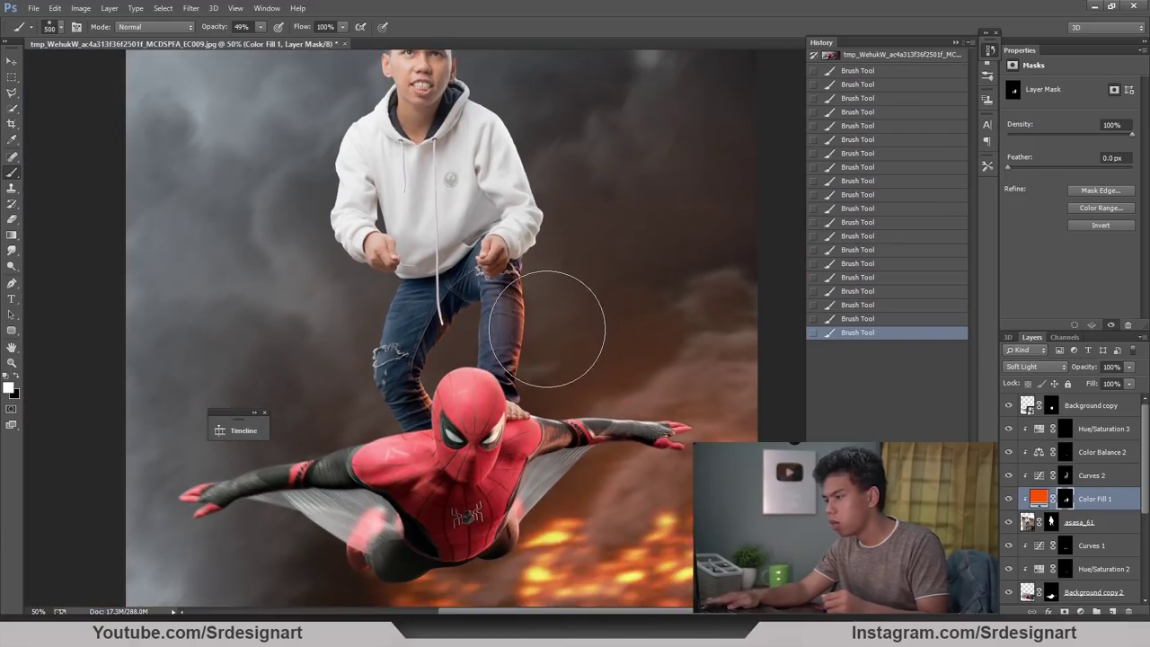
pyautogui.hotkey('ctrl', '+')
pyautogui.press('[')
pyautogui.press('[')
pyautogui.hotkey('ctrl', '-')
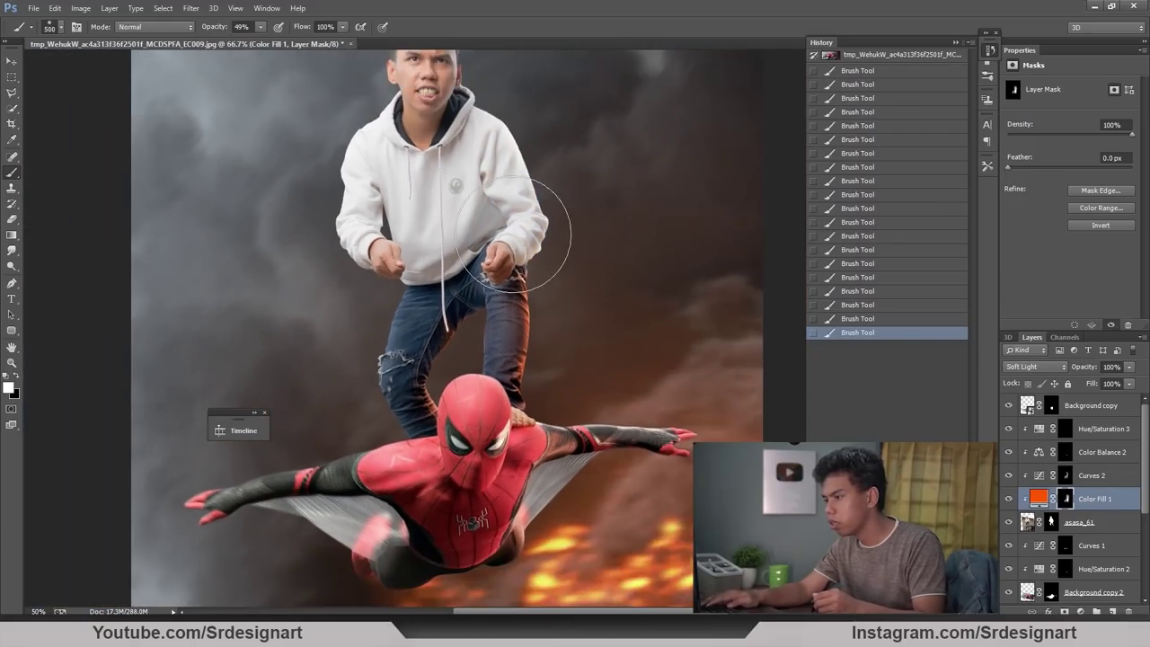
pyautogui.hotkey('ctrl', '+')
pyautogui.press('j')
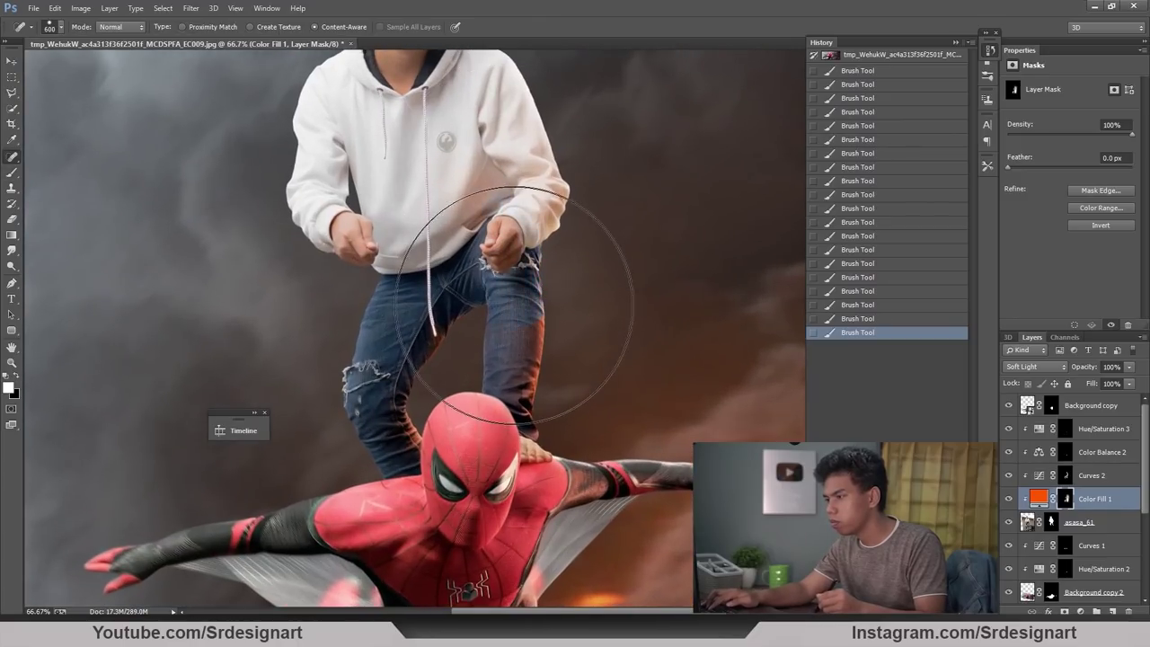
pyautogui.click(496, 282)
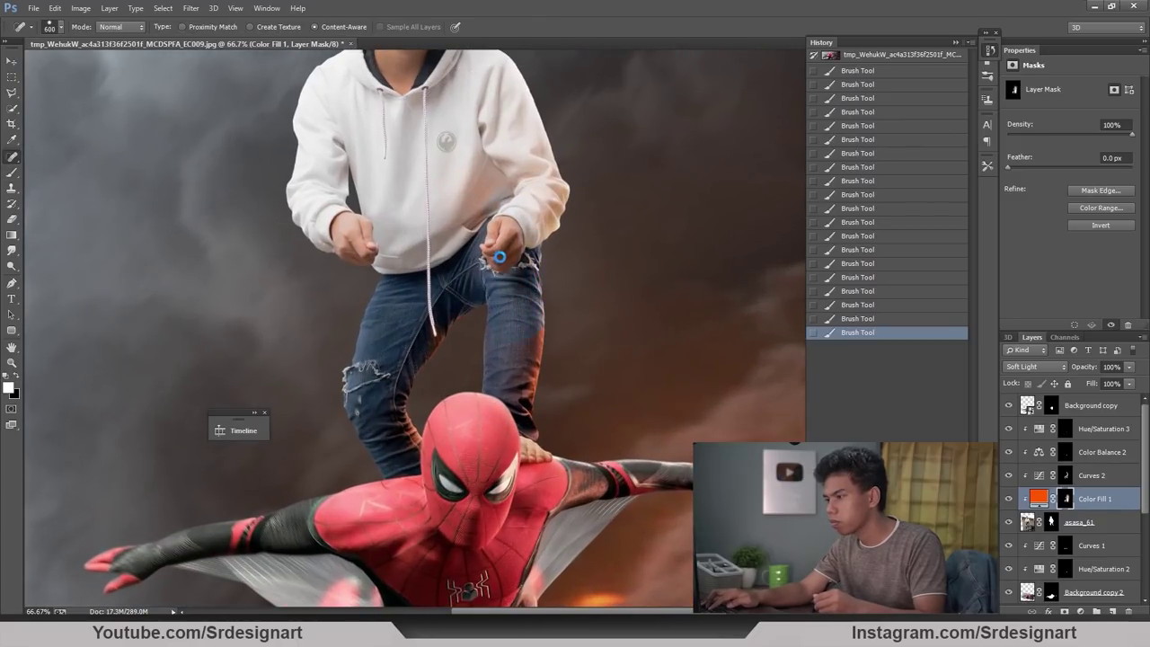
pyautogui.hotkey('ctrl', 'z')
pyautogui.click(849, 336)
# Step: Paint a thin orange highlight along the hoodie pocket's slanted seam on the Color Fill 1 mask with a 20 px brush
pyautogui.hotkey('ctrl', '+')
pyautogui.press('h')
pyautogui.moveTo(513, 195); pyautogui.dragTo(507, 375)
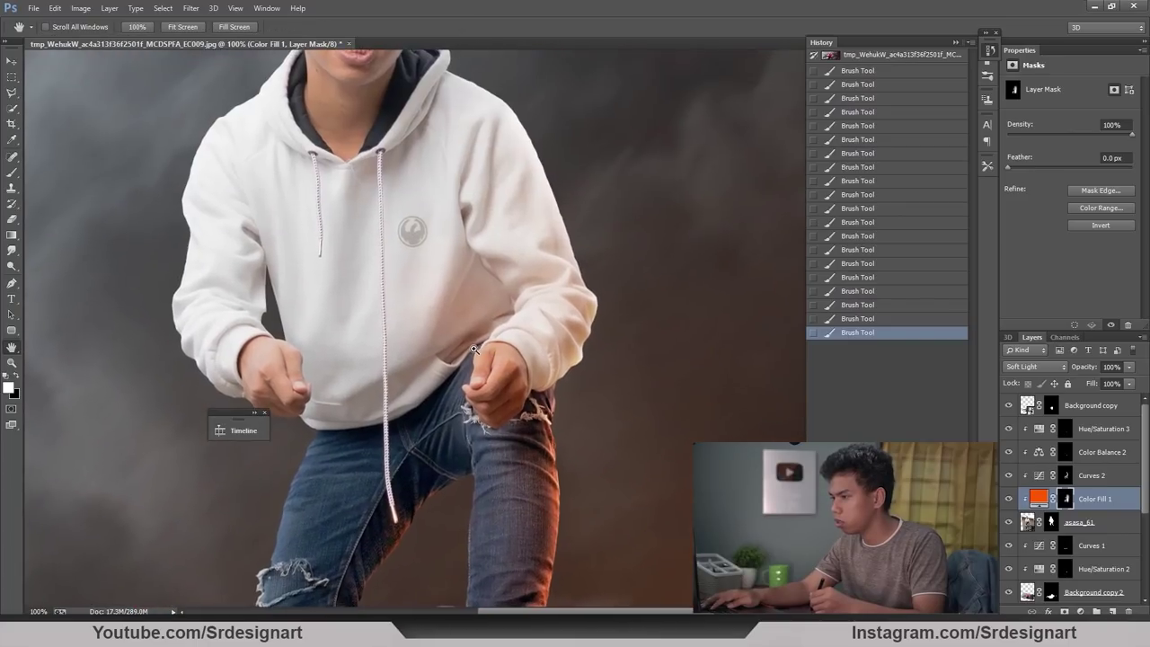
pyautogui.hotkey('ctrl', '+')
pyautogui.hotkey('ctrl', '+')
pyautogui.moveTo(121, 203); pyautogui.dragTo(208, 288)
pyautogui.click(12, 170)
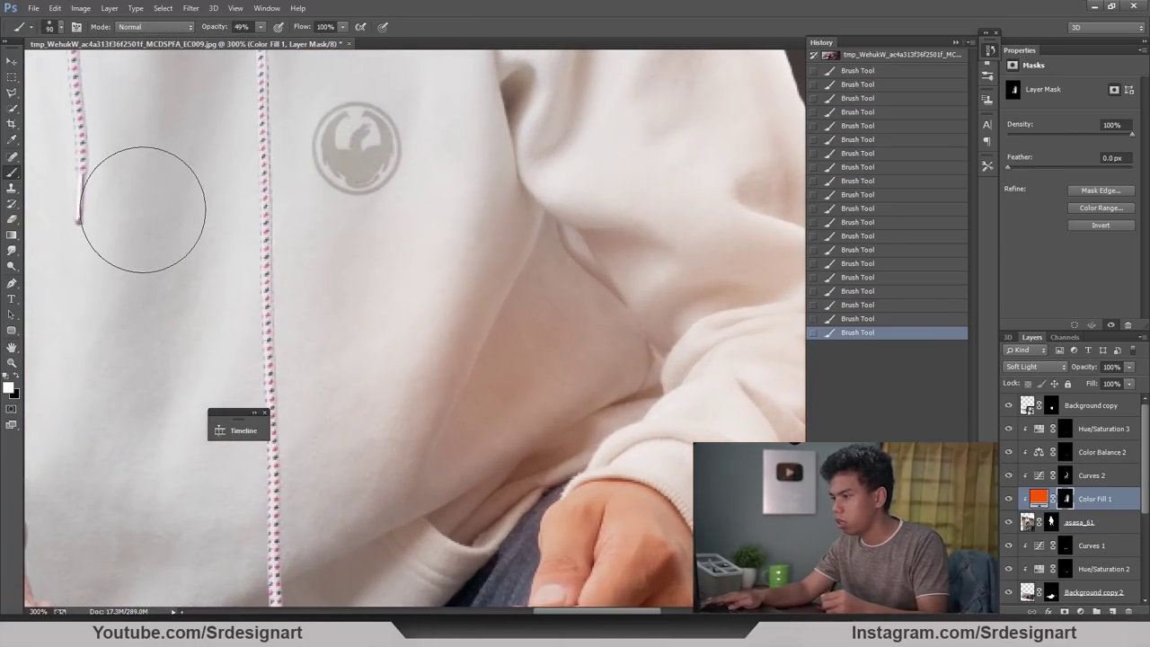
pyautogui.rightClick(540, 220)
pyautogui.press('Escape')
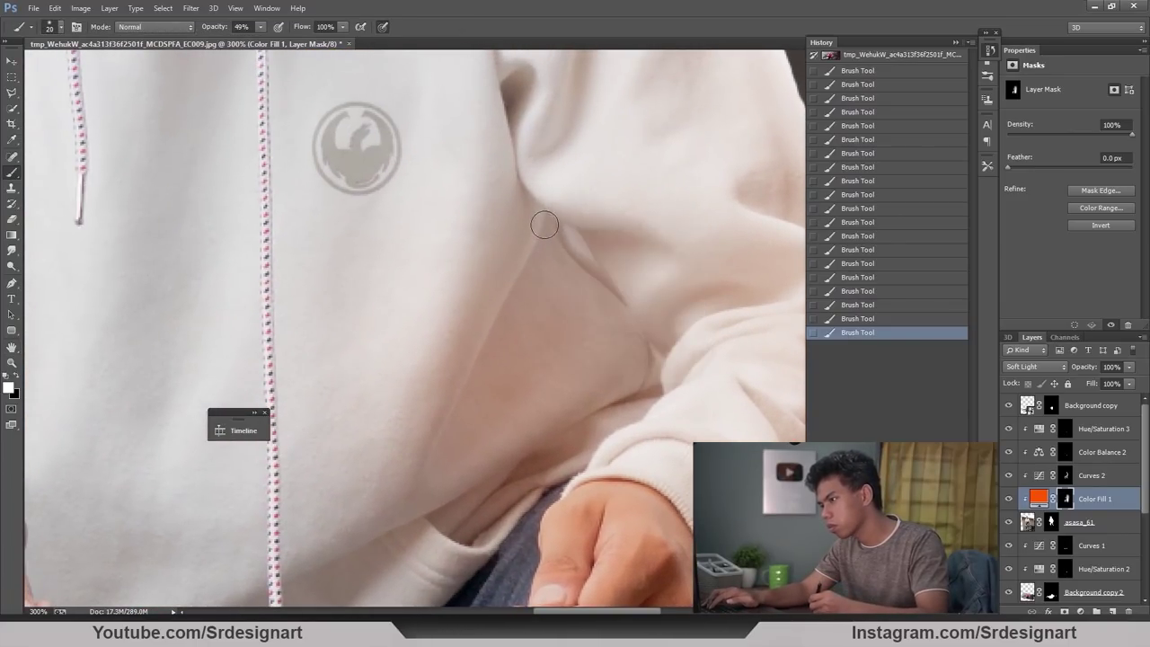
pyautogui.moveTo(501, 326); pyautogui.dragTo(540, 231)
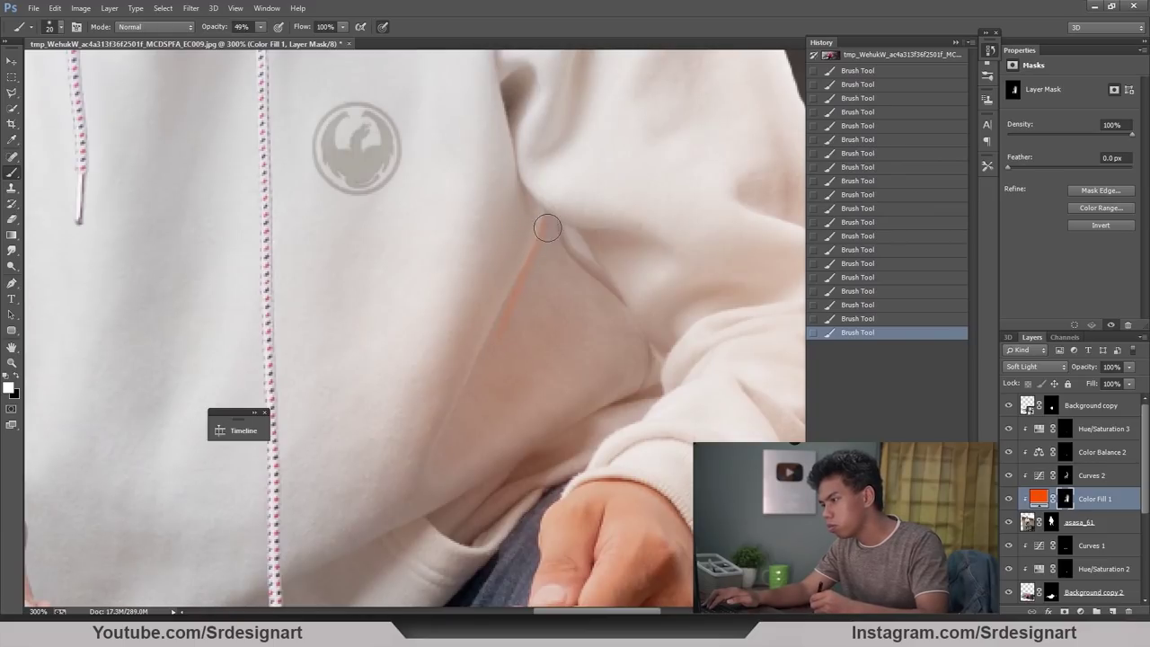
pyautogui.click(872, 320)
pyautogui.moveTo(542, 221); pyautogui.dragTo(539, 227)
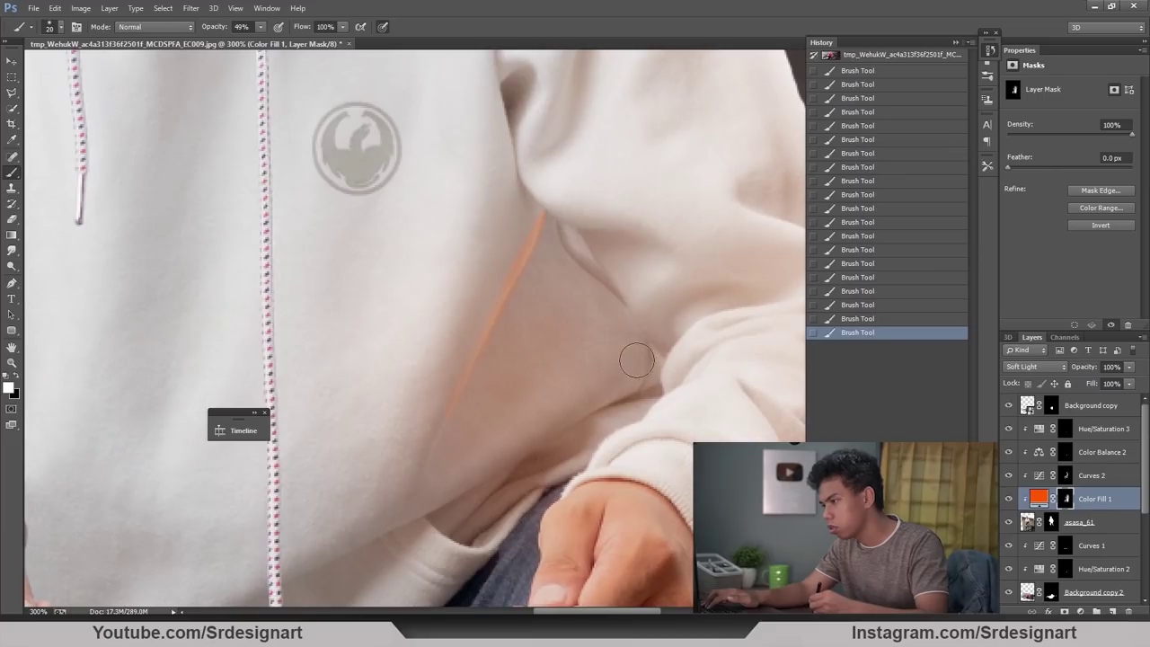
# Step: Brush a soft orange glow over the hoodie pocket beside the forearm with a 200 px brush
pyautogui.press(']')
pyautogui.press(']')
pyautogui.press(']')
pyautogui.press(']')
pyautogui.press(']')
pyautogui.press(']')
pyautogui.press(']')
pyautogui.press(']')
pyautogui.press(']')
pyautogui.press(']')
pyautogui.press(']')
pyautogui.moveTo(633, 352); pyautogui.dragTo(597, 395)
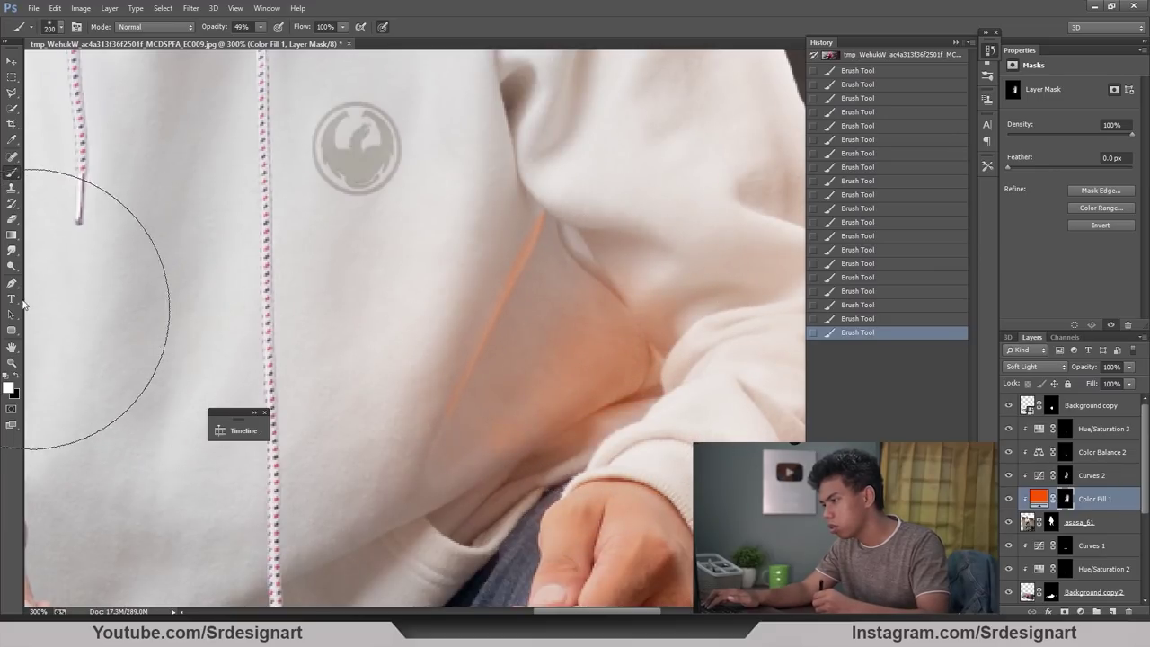
# Step: Erase the orange spill from the inner sleeve next to the pocket with a 40 px eraser on the Color Fill 1 mask
pyautogui.click(12, 220)
pyautogui.press('[')
pyautogui.press('[')
pyautogui.press('[')
pyautogui.press('[')
pyautogui.press('[')
pyautogui.press('[')
pyautogui.press('[')
pyautogui.press('[')
pyautogui.press('[')
pyautogui.press('[')
pyautogui.press('[')
pyautogui.press('[')
pyautogui.press('[')
pyautogui.press('[')
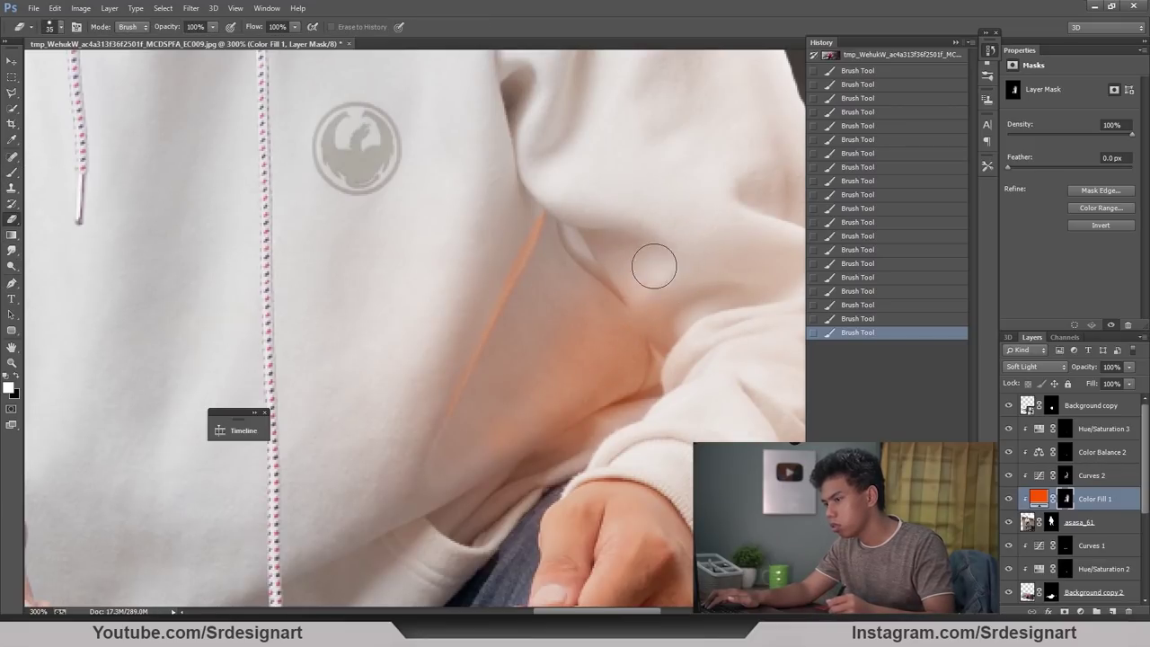
pyautogui.moveTo(606, 221); pyautogui.dragTo(704, 365)
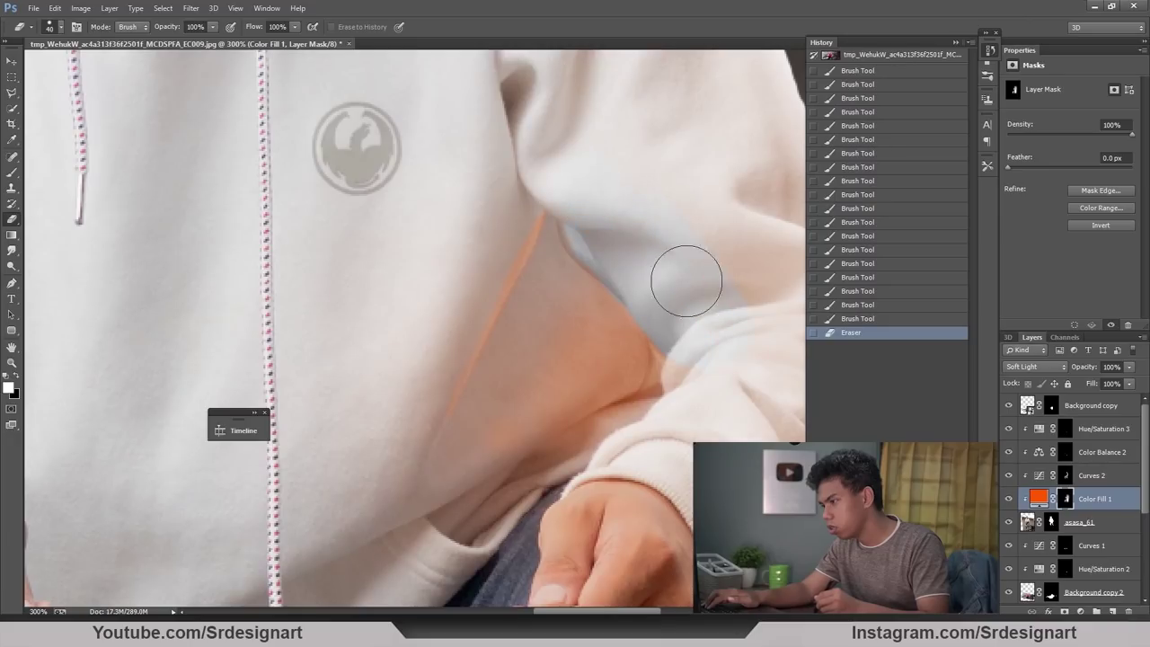
pyautogui.click(701, 212)
# Step: Erase the remaining orange tint across the fire-side sleeve with a 70 px eraser at 0% hardness
pyautogui.hotkey('ctrl', '-')
pyautogui.rightClick(608, 274)
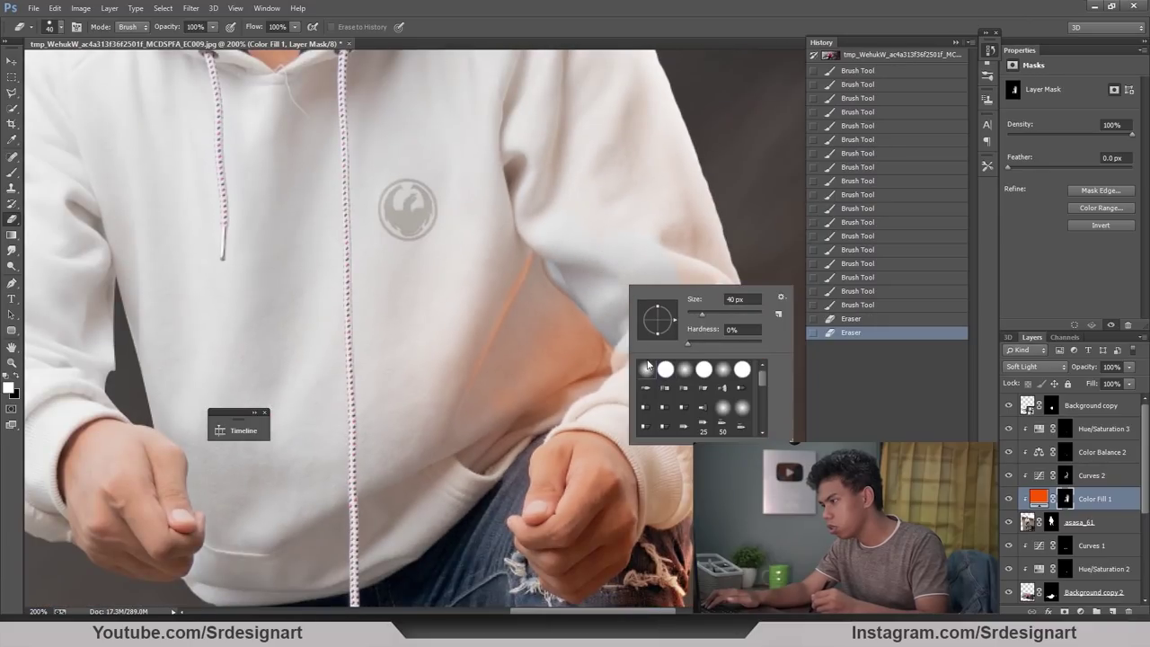
pyautogui.click(666, 286)
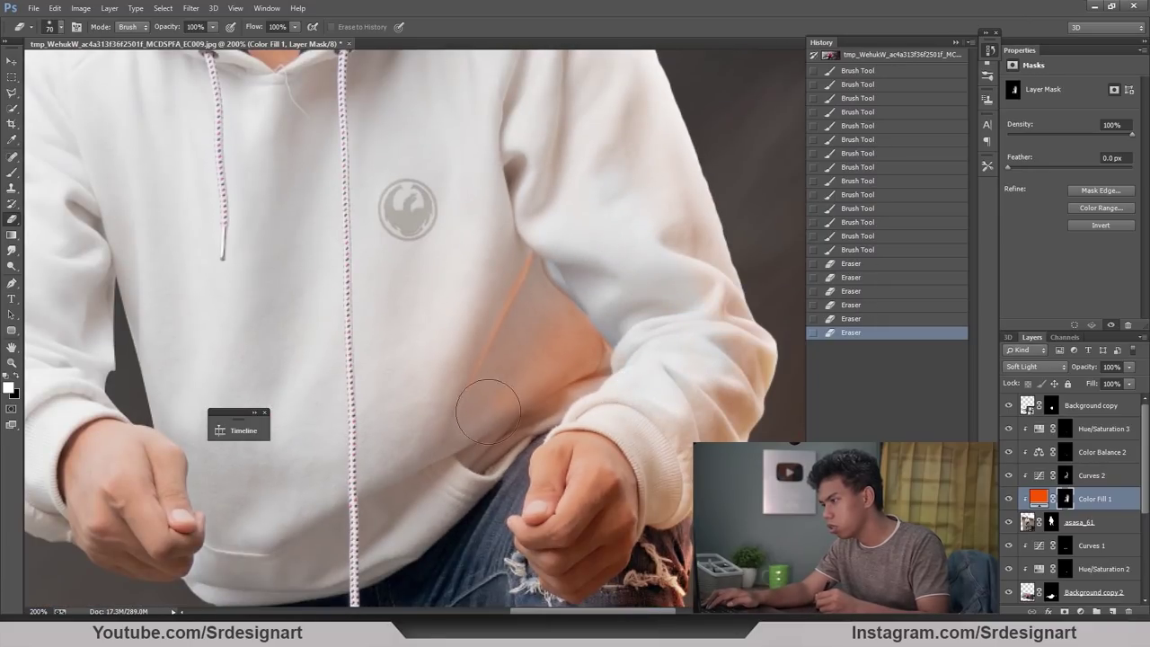
# Step: Repaint the orange glow along the outer edge of the fire-side sleeve with a 250 px brush at 49% opacity
pyautogui.click(12, 172)
pyautogui.press(']')
pyautogui.moveTo(743, 256)
pyautogui.mouseDown()
pyautogui.moveTo(772, 309)
pyautogui.moveTo(735, 251)
pyautogui.moveTo(753, 330)
pyautogui.mouseUp()
pyautogui.moveTo(730, 283); pyautogui.dragTo(710, 304)
pyautogui.moveTo(677, 258); pyautogui.dragTo(688, 292)
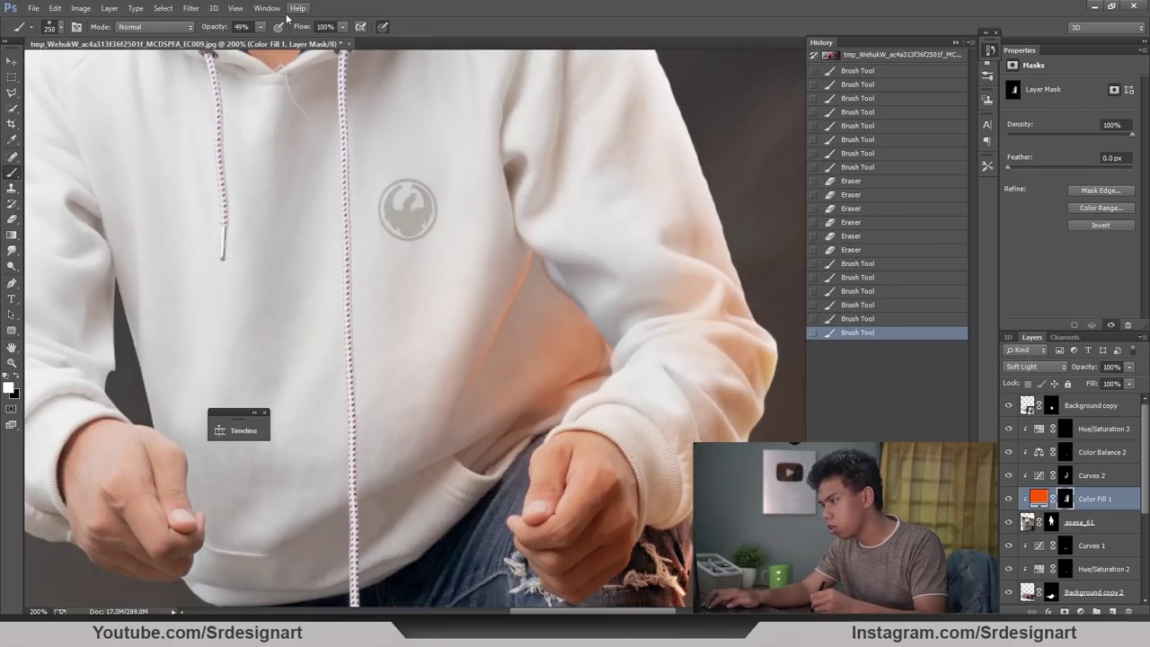
pyautogui.moveTo(685, 175)
pyautogui.mouseDown()
pyautogui.moveTo(769, 357)
pyautogui.moveTo(776, 401)
pyautogui.mouseUp()
pyautogui.moveTo(779, 388); pyautogui.dragTo(771, 369)
pyautogui.hotkey('ctrl', '-')
pyautogui.hotkey('ctrl', '-')
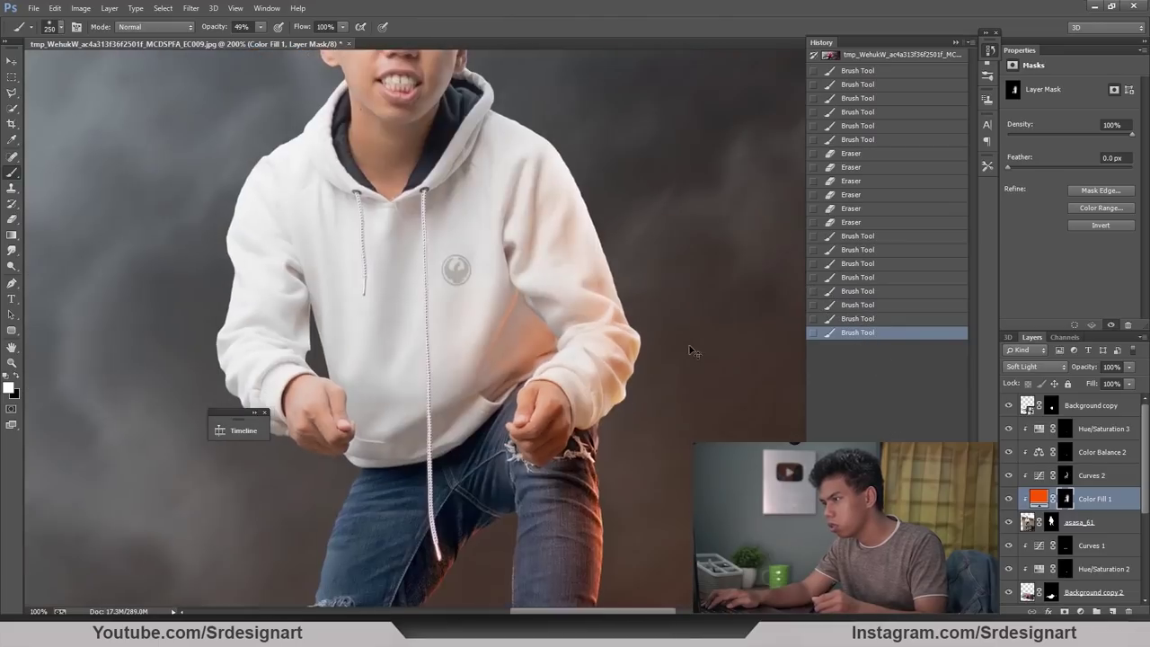
# Step: Build up the orange glow over the upper sleeve and shoulder on the Color Fill 1 mask
pyautogui.moveTo(582, 278); pyautogui.dragTo(560, 289)
pyautogui.moveTo(556, 285)
pyautogui.mouseDown()
pyautogui.moveTo(566, 307)
pyautogui.moveTo(555, 311)
pyautogui.mouseUp()
pyautogui.moveTo(532, 227); pyautogui.dragTo(545, 230)
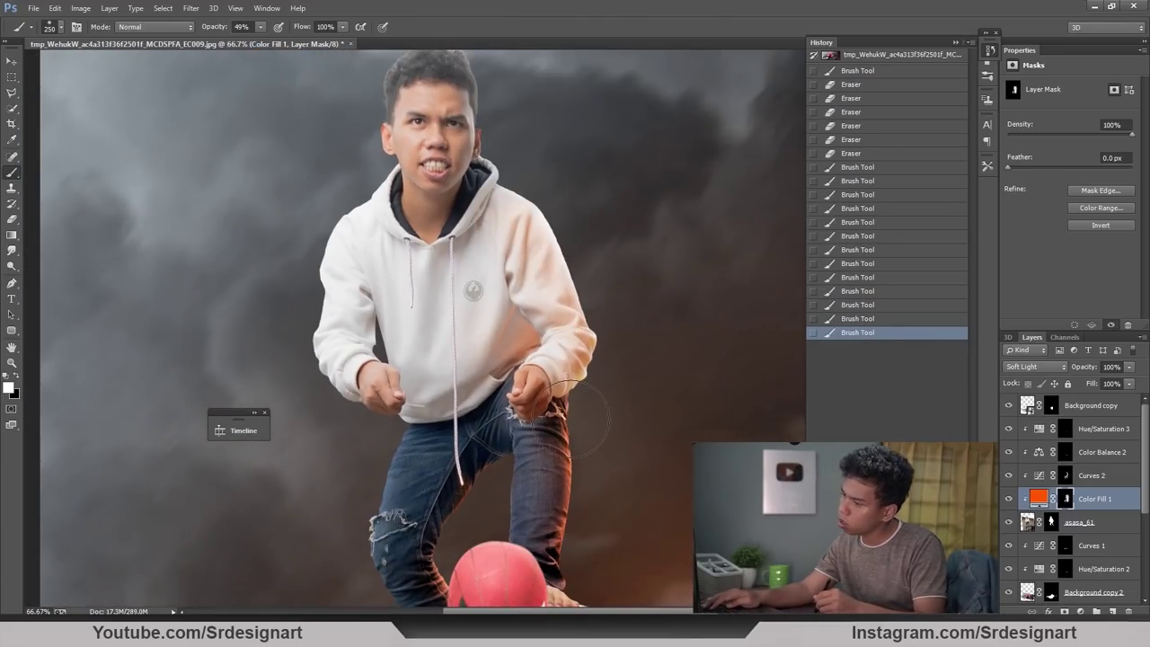
pyautogui.hotkey('ctrl', '+')
pyautogui.hotkey('ctrl', '-')
pyautogui.hotkey('ctrl', '-')
pyautogui.hotkey('ctrl', '-')
pyautogui.moveTo(577, 528); pyautogui.dragTo(588, 432)
# Step: Extend the orange rim light to the fire-side edge of the man's hood, ear and hair
pyautogui.hotkey('ctrl', '+')
pyautogui.moveTo(508, 59)
pyautogui.mouseDown()
pyautogui.moveTo(503, 258)
pyautogui.moveTo(449, 274)
pyautogui.moveTo(442, 288)
pyautogui.mouseUp()
pyautogui.hotkey('ctrl', '+')
pyautogui.hotkey('ctrl', '+')
pyautogui.press('b')
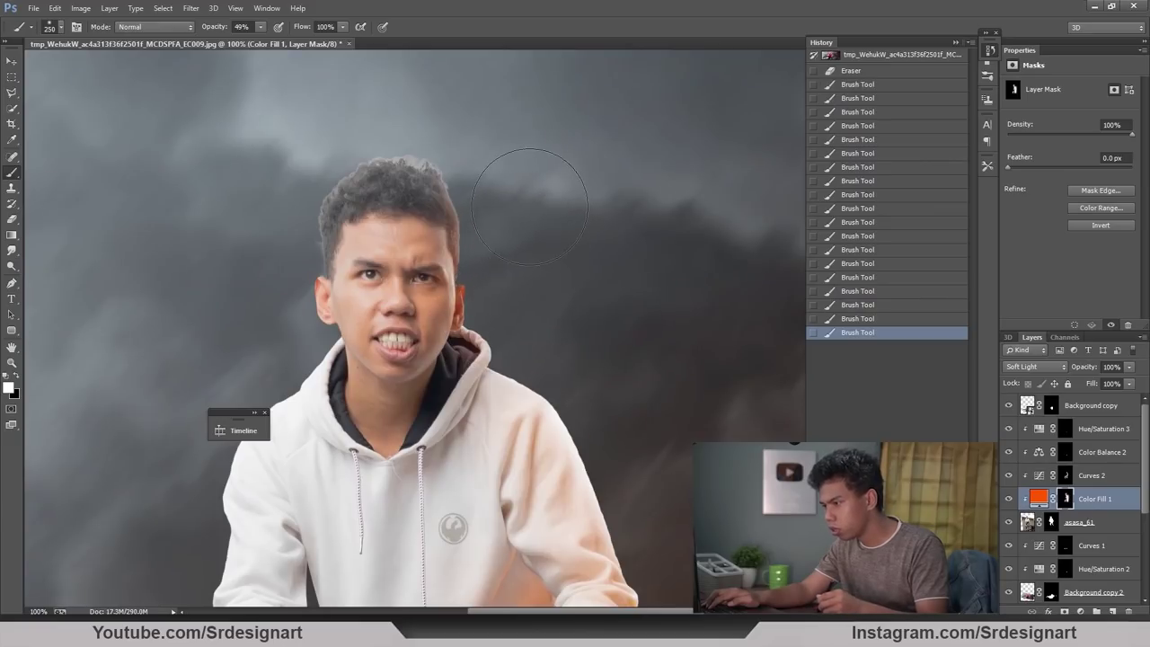
# Step: Add a Curves adjustment above the asasa_61 layer, darken it to input 156, output 91, and fill its mask with black
pyautogui.click(1086, 526)
pyautogui.hotkey('ctrl', '+')
pyautogui.moveTo(641, 286); pyautogui.dragTo(730, 486)
pyautogui.moveTo(487, 176); pyautogui.dragTo(542, 96)
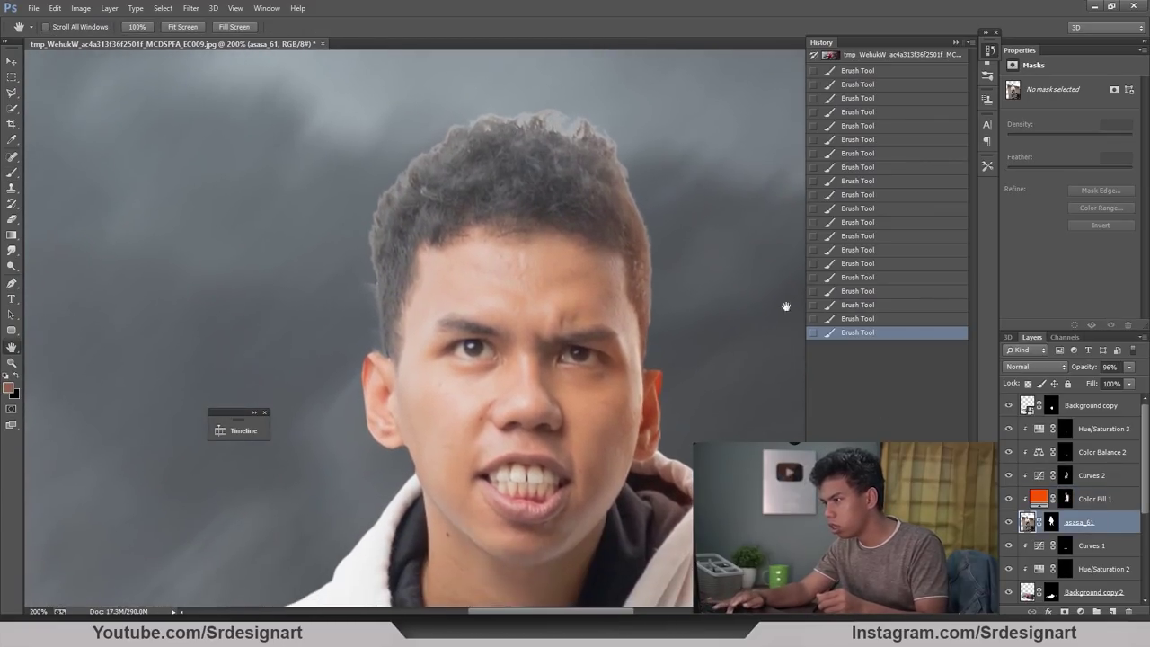
pyautogui.click(1077, 609)
pyautogui.click(1016, 406)
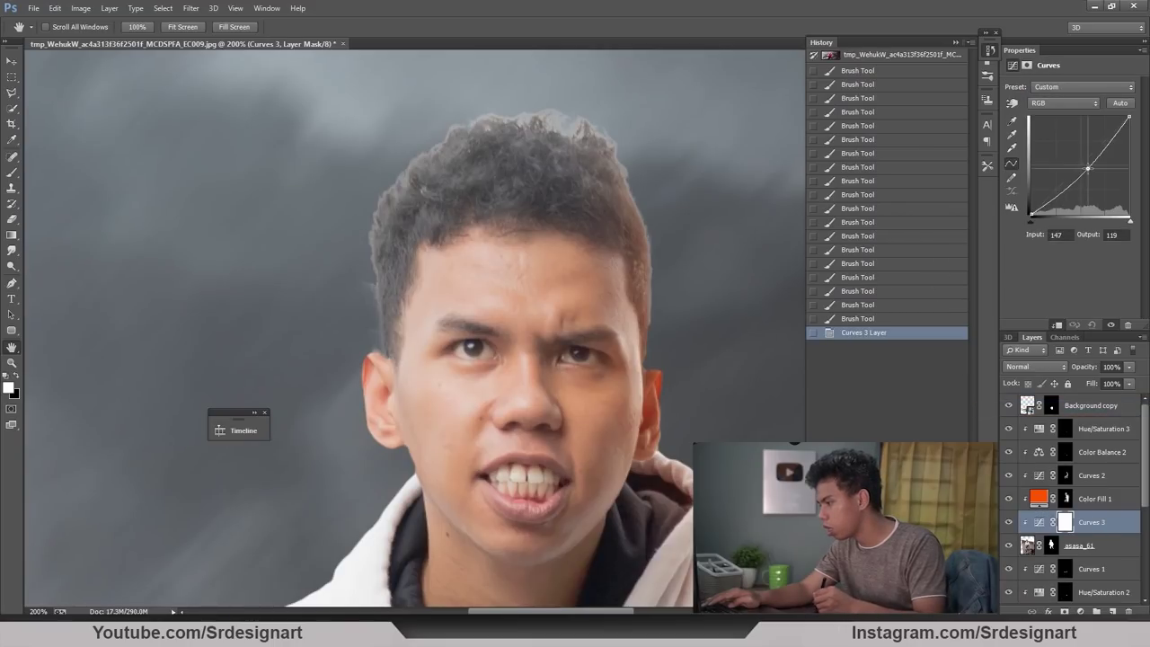
pyautogui.moveTo(1088, 168)
pyautogui.mouseDown()
pyautogui.moveTo(1093, 192)
pyautogui.moveTo(1092, 179)
pyautogui.mouseUp()
pyautogui.hotkey('ctrl', 'BackSpace')
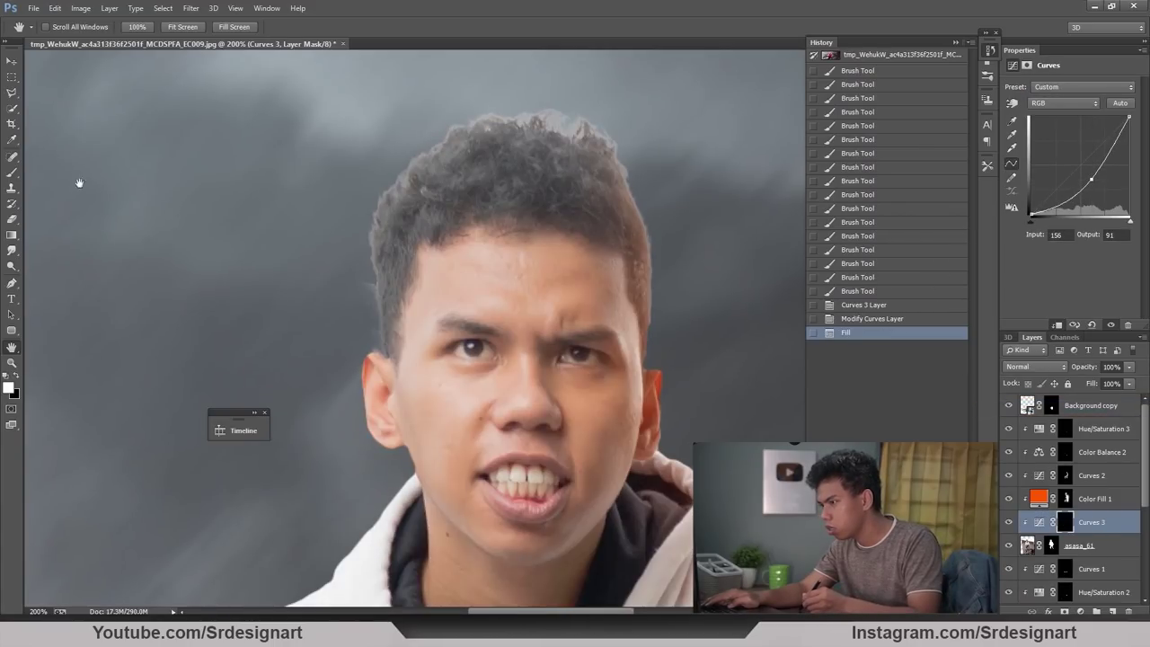
# Step: Paint white on the Curves 3 mask over the man's hair to darken it, enlarging the brush for the outer areas
pyautogui.press('b')
pyautogui.moveTo(432, 144)
pyautogui.mouseDown()
pyautogui.moveTo(644, 143)
pyautogui.moveTo(594, 141)
pyautogui.mouseUp()
pyautogui.moveTo(512, 135)
pyautogui.mouseDown()
pyautogui.moveTo(400, 202)
pyautogui.moveTo(370, 247)
pyautogui.mouseUp()
pyautogui.press(']')
pyautogui.press(']')
pyautogui.press(']')
pyautogui.moveTo(614, 157)
pyautogui.mouseDown()
pyautogui.moveTo(549, 180)
pyautogui.moveTo(537, 168)
pyautogui.moveTo(394, 231)
pyautogui.moveTo(357, 313)
pyautogui.mouseUp()
pyautogui.moveTo(584, 121)
pyautogui.mouseDown()
pyautogui.moveTo(629, 135)
pyautogui.moveTo(649, 211)
pyautogui.mouseUp()
pyautogui.moveTo(649, 180); pyautogui.dragTo(670, 238)
pyautogui.hotkey('ctrl', '-')
pyautogui.hotkey('ctrl', '-')
pyautogui.press('space')
pyautogui.moveTo(561, 273); pyautogui.dragTo(559, 297)
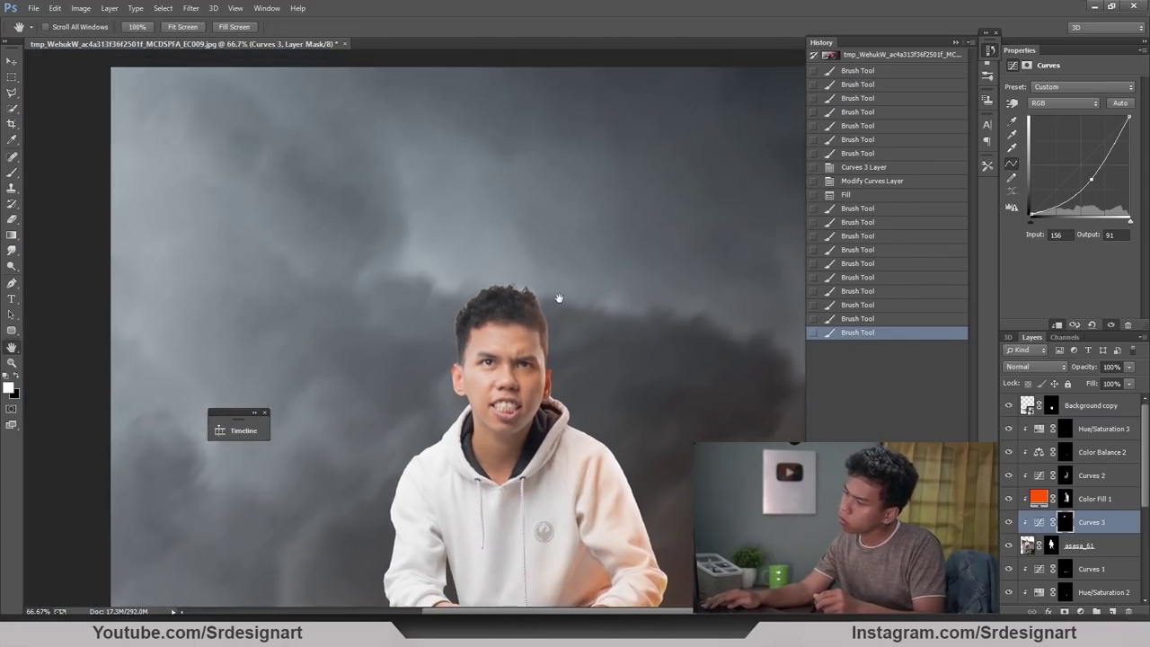
# Step: Dodge the hair outline on the asasa_61 layer mask with a 15 px brush, Midtones range and 50% exposure
pyautogui.hotkey('ctrl', '+')
pyautogui.hotkey('ctrl', '+')
pyautogui.hotkey('ctrl', '+')
pyautogui.click(1051, 545)
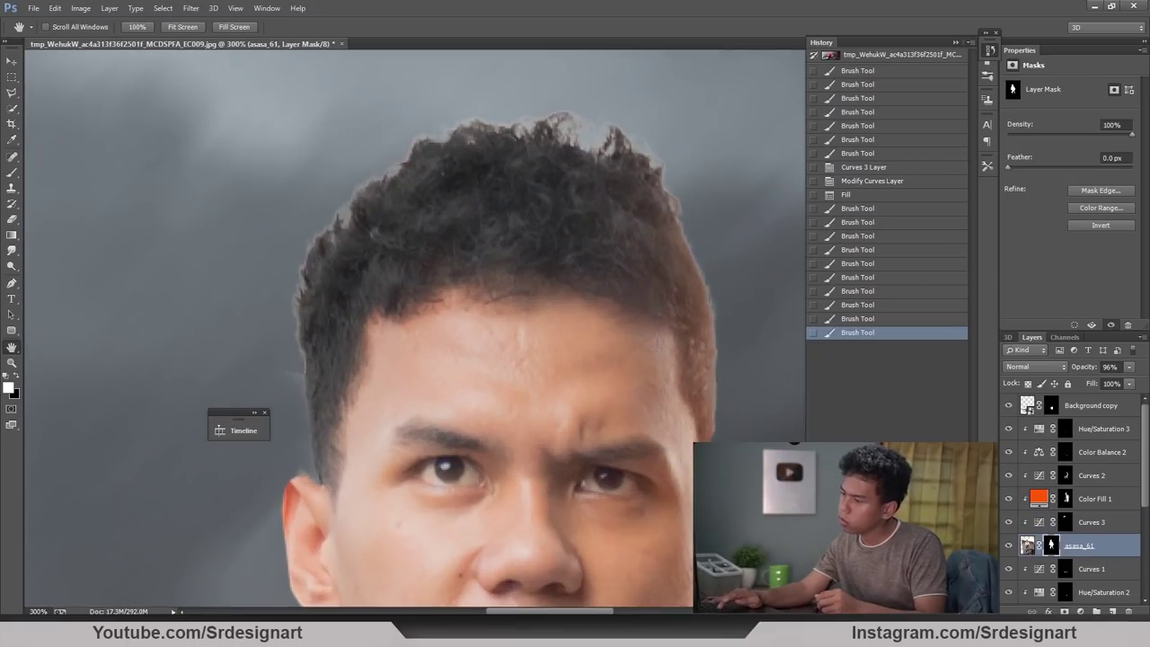
pyautogui.click(10, 267)
pyautogui.click(37, 276)
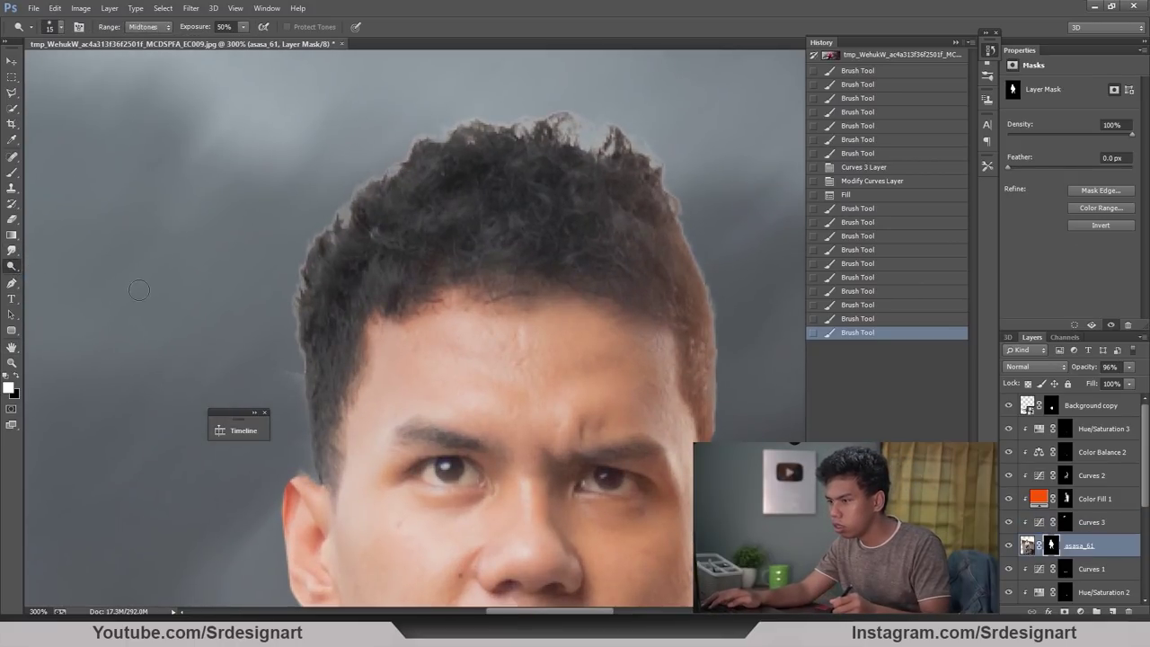
pyautogui.moveTo(511, 103)
pyautogui.mouseDown()
pyautogui.moveTo(372, 133)
pyautogui.moveTo(369, 183)
pyautogui.moveTo(333, 189)
pyautogui.mouseUp()
# Step: Burn the light fringe around the hair on the asasa_61 mask using the Shadows range, raising the brush to 60 px and exposure to 100%
pyautogui.click(12, 267)
pyautogui.click(37, 276)
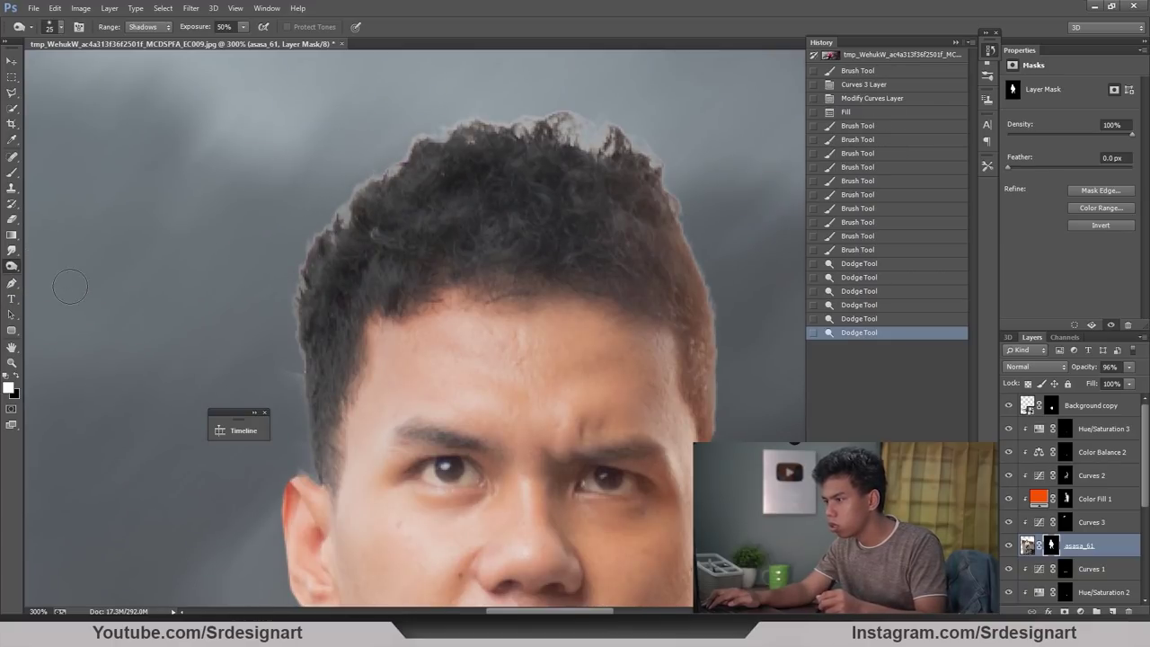
pyautogui.moveTo(394, 156); pyautogui.dragTo(417, 139)
pyautogui.moveTo(395, 155)
pyautogui.mouseDown()
pyautogui.moveTo(318, 210)
pyautogui.moveTo(368, 134)
pyautogui.mouseUp()
pyautogui.press(']')
pyautogui.press(']')
pyautogui.moveTo(369, 134); pyautogui.dragTo(333, 171)
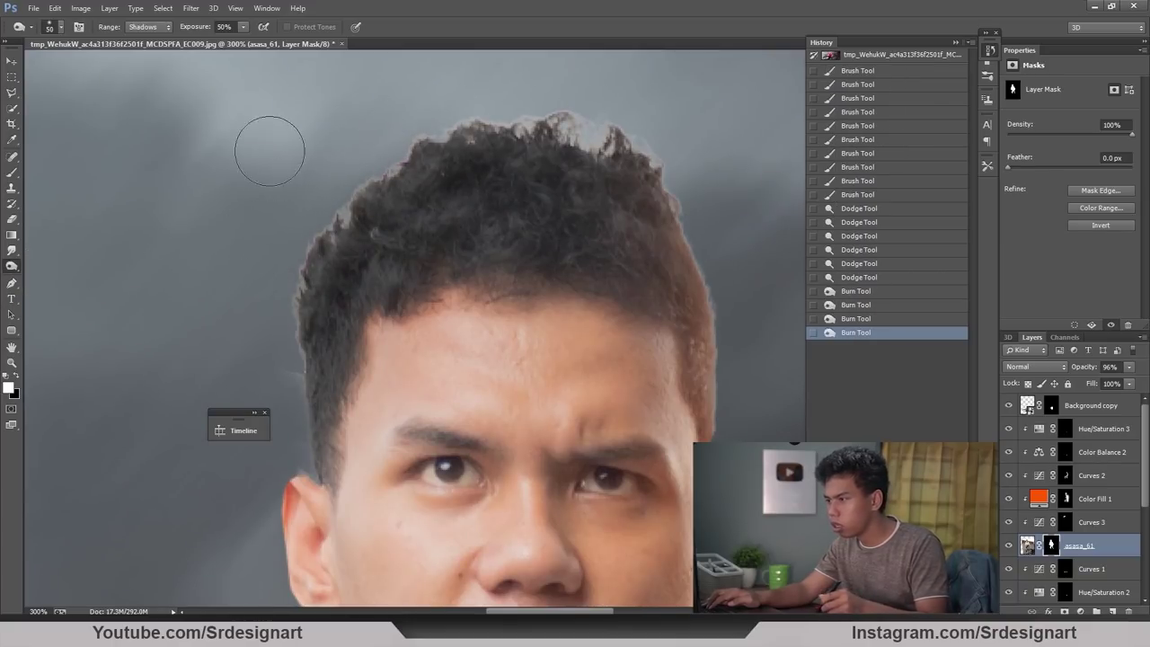
pyautogui.moveTo(581, 107); pyautogui.dragTo(620, 126)
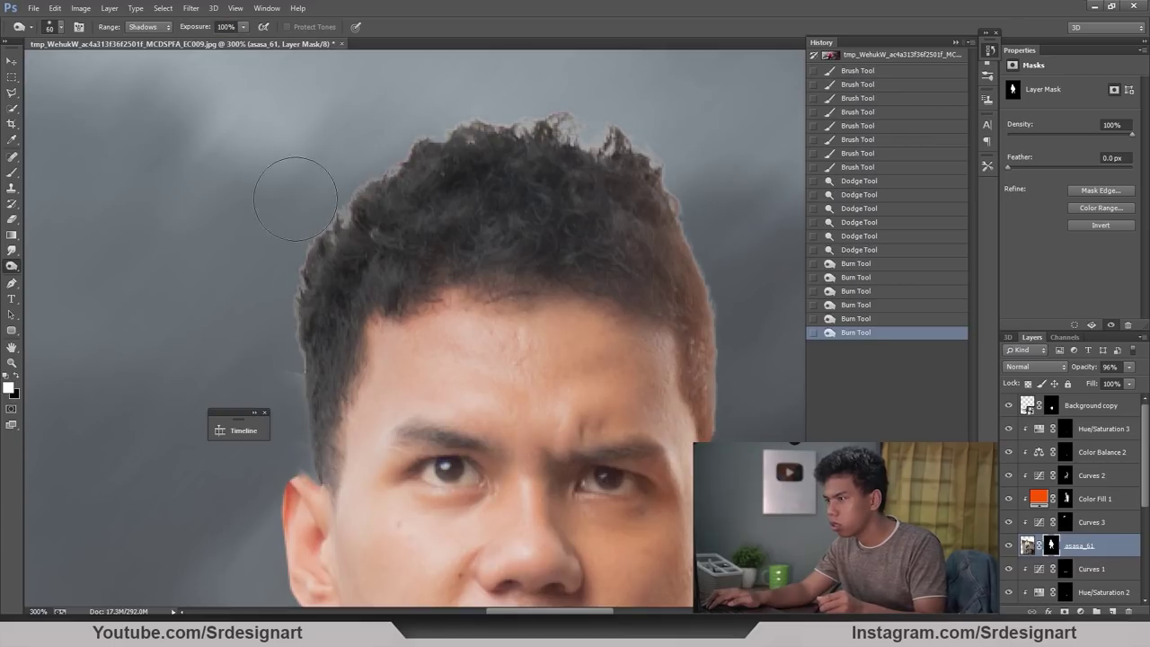
pyautogui.moveTo(337, 187); pyautogui.dragTo(325, 207)
# Step: Examine the blend of the whole composite, from the man's hair down to Spider-Man and the fire
pyautogui.hotkey('ctrl', '-')
pyautogui.hotkey('ctrl', '-')
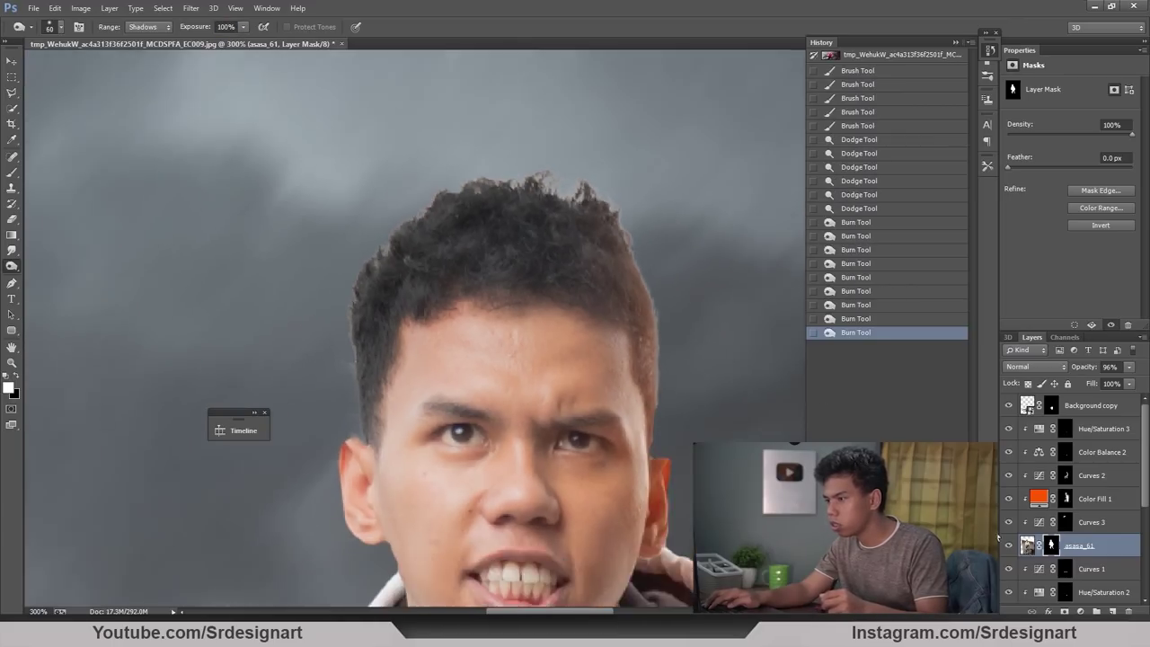
pyautogui.press('space')
pyautogui.moveTo(533, 558); pyautogui.dragTo(591, 203)
pyautogui.moveTo(588, 503); pyautogui.dragTo(513, 171)
pyautogui.hotkey('ctrl', '-')
pyautogui.hotkey('ctrl', '-')
pyautogui.hotkey('ctrl', '-')
pyautogui.hotkey('ctrl', '-')
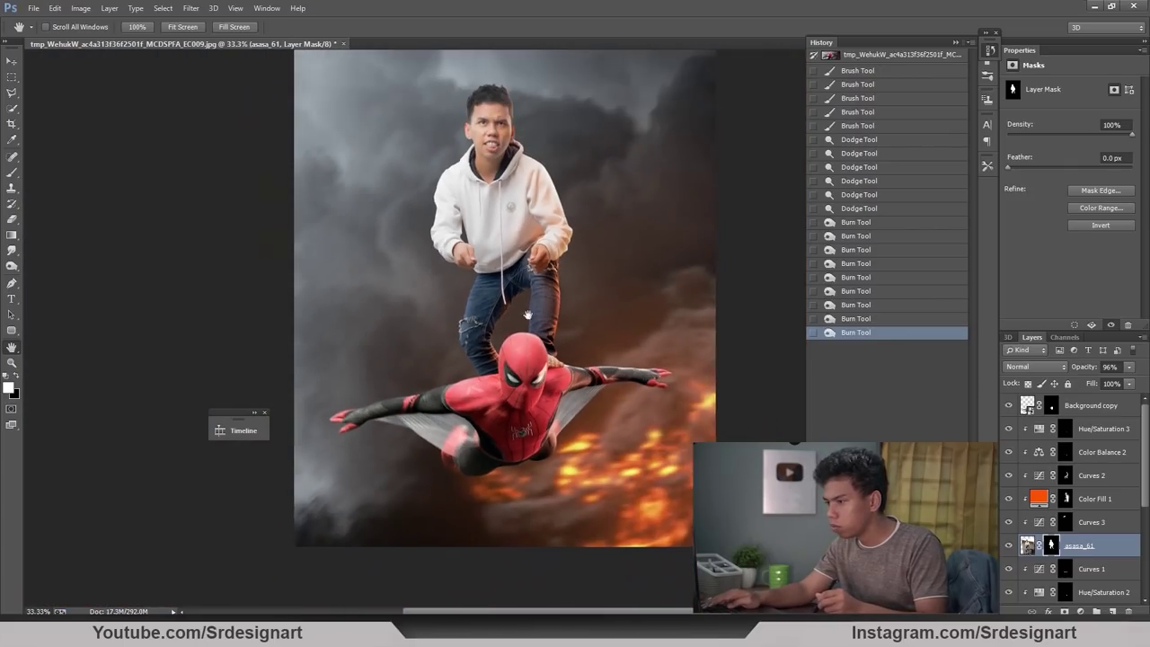
pyautogui.hotkey('ctrl', '+')
pyautogui.hotkey('ctrl', '+')
pyautogui.moveTo(519, 346); pyautogui.dragTo(467, 229)
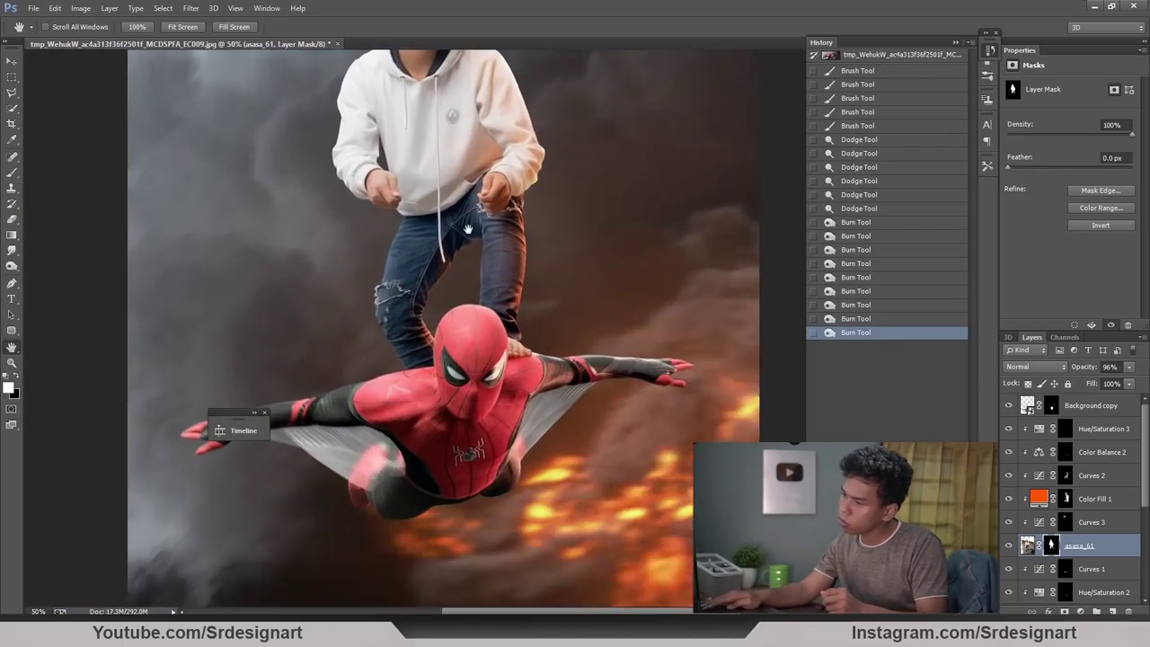
pyautogui.hotkey('ctrl', '+')
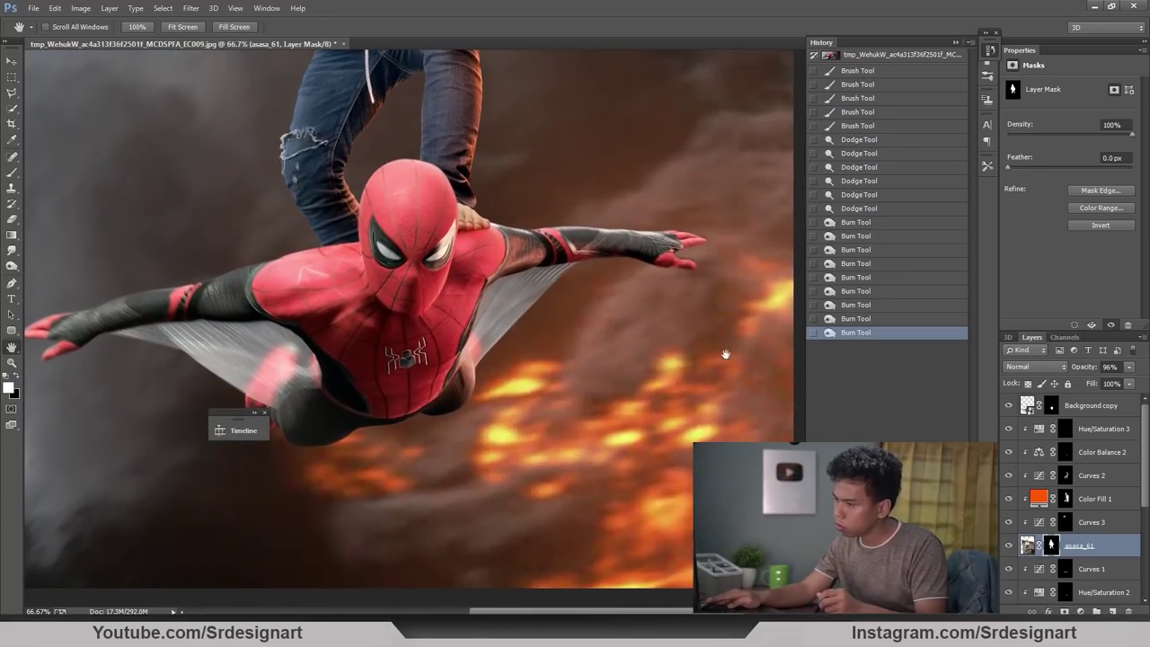
pyautogui.scroll(1, 570, 360)
pyautogui.moveTo(682, 352); pyautogui.dragTo(688, 321)
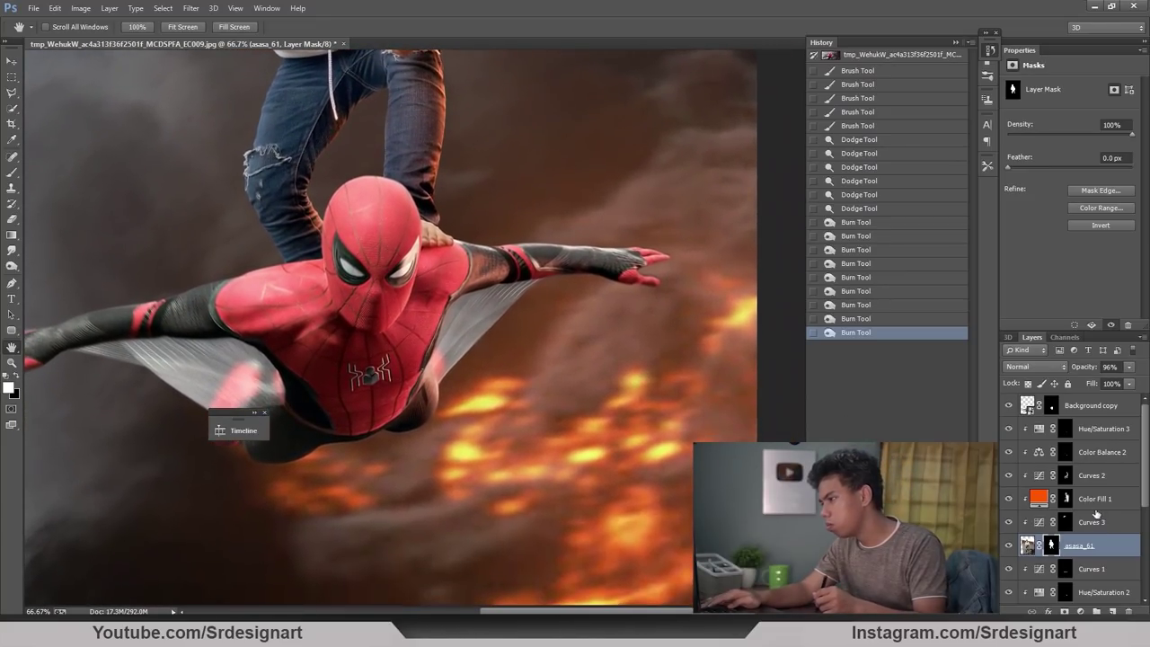
# Step: Add an orange Solid Color fill clipped to Background copy 2 and set its blending mode to Soft Light
pyautogui.scroll(-5, 1147, 544)
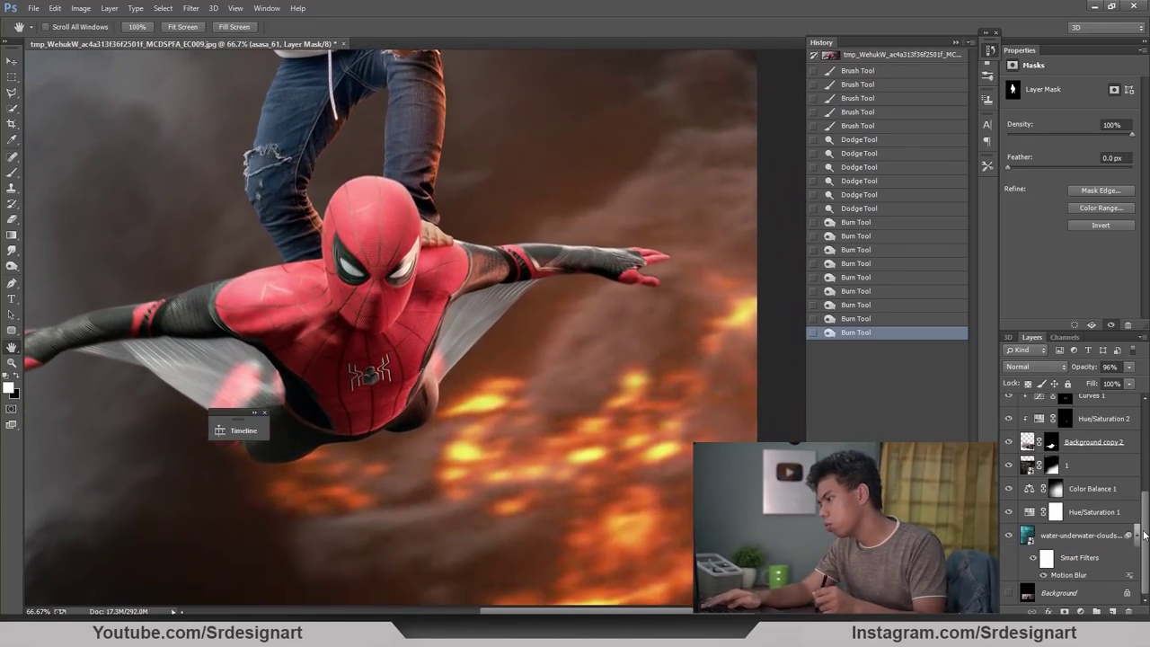
pyautogui.click(1085, 447)
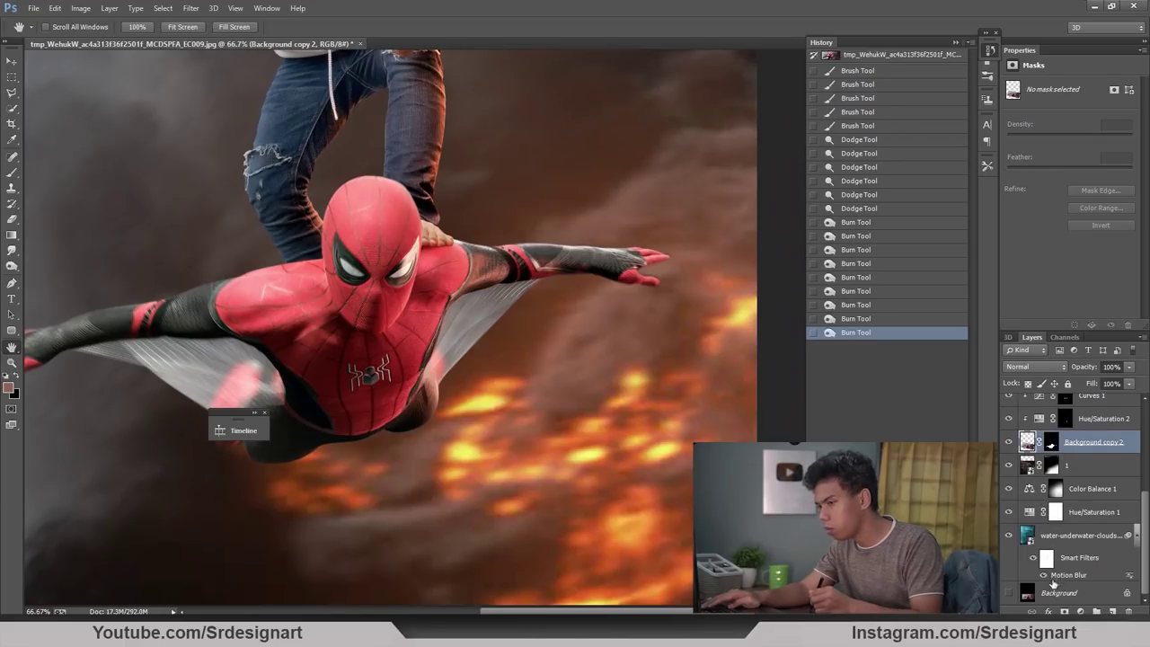
pyautogui.click(1080, 611)
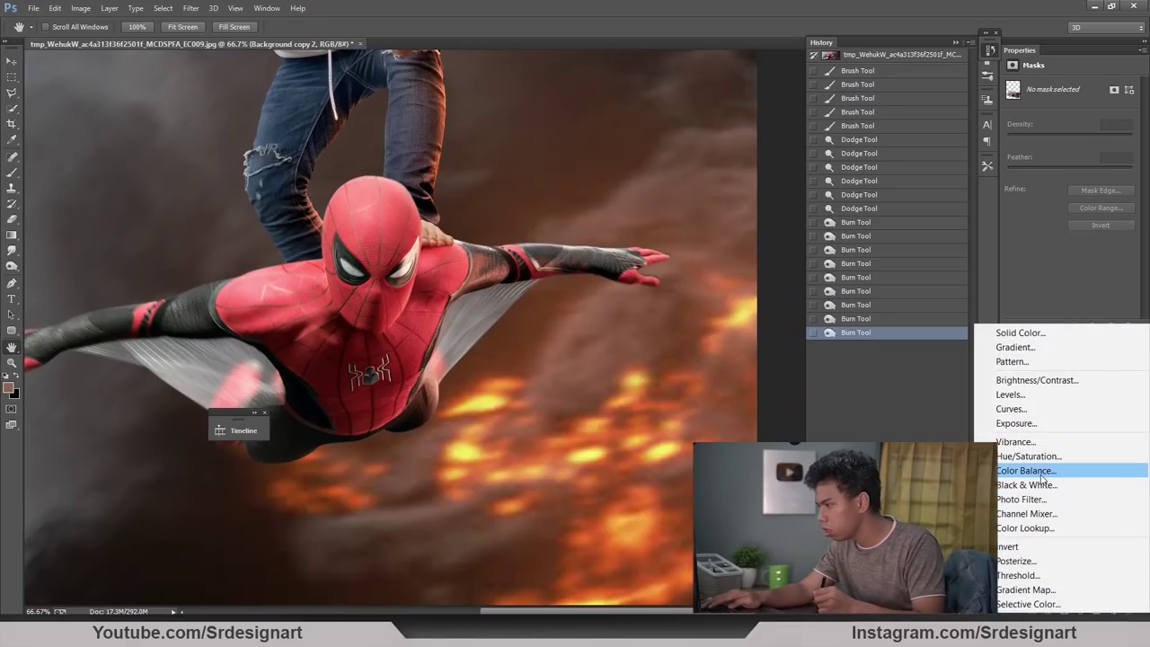
pyautogui.click(1020, 333)
pyautogui.moveTo(919, 337); pyautogui.dragTo(940, 329)
pyautogui.press('Return')
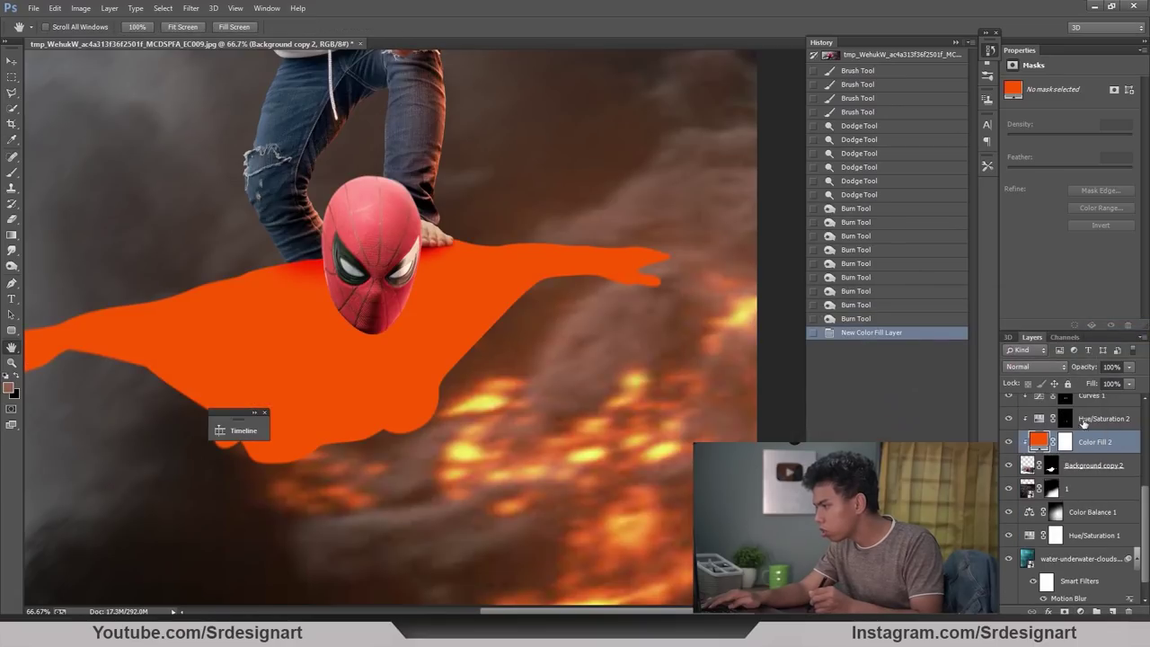
pyautogui.click(1034, 366)
pyautogui.click(1025, 199)
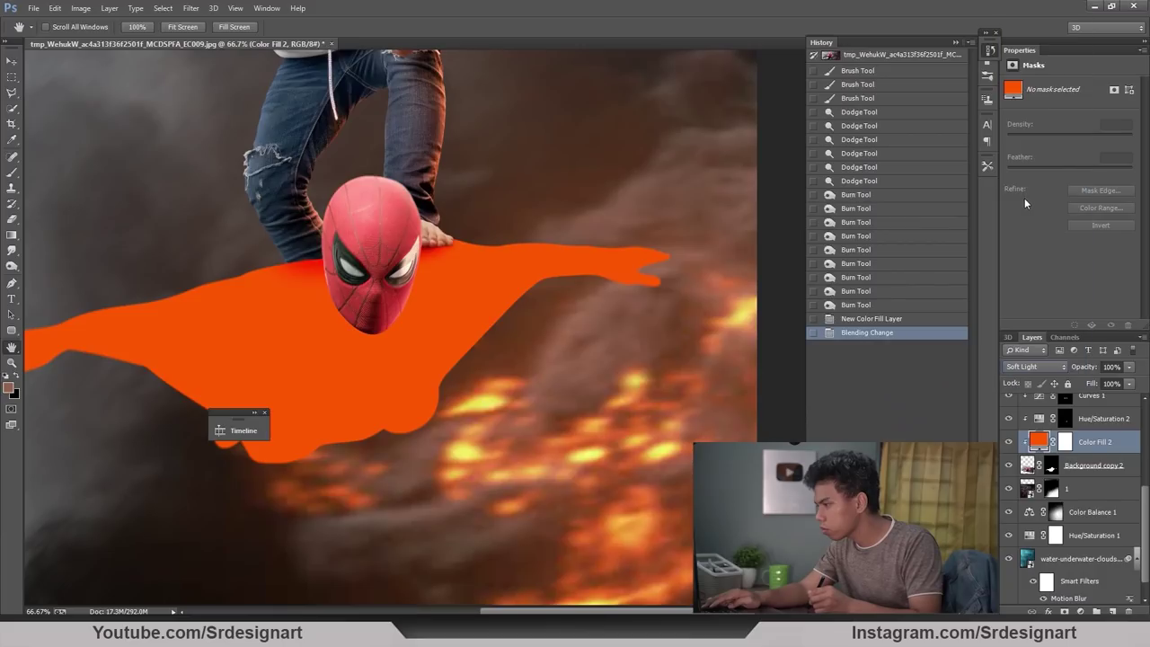
# Step: Fill the orange fill layer's mask with black, hiding its tint on Spider-Man
pyautogui.click(18, 380)
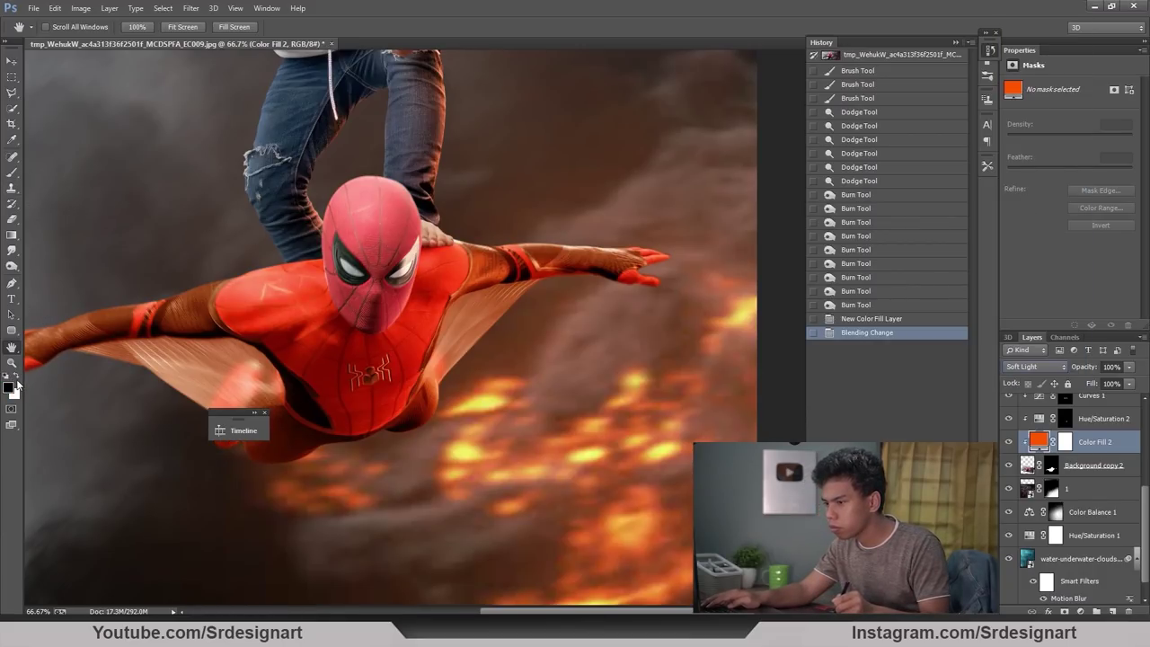
pyautogui.click(11, 172)
pyautogui.hotkey('alt', 'BackSpace')
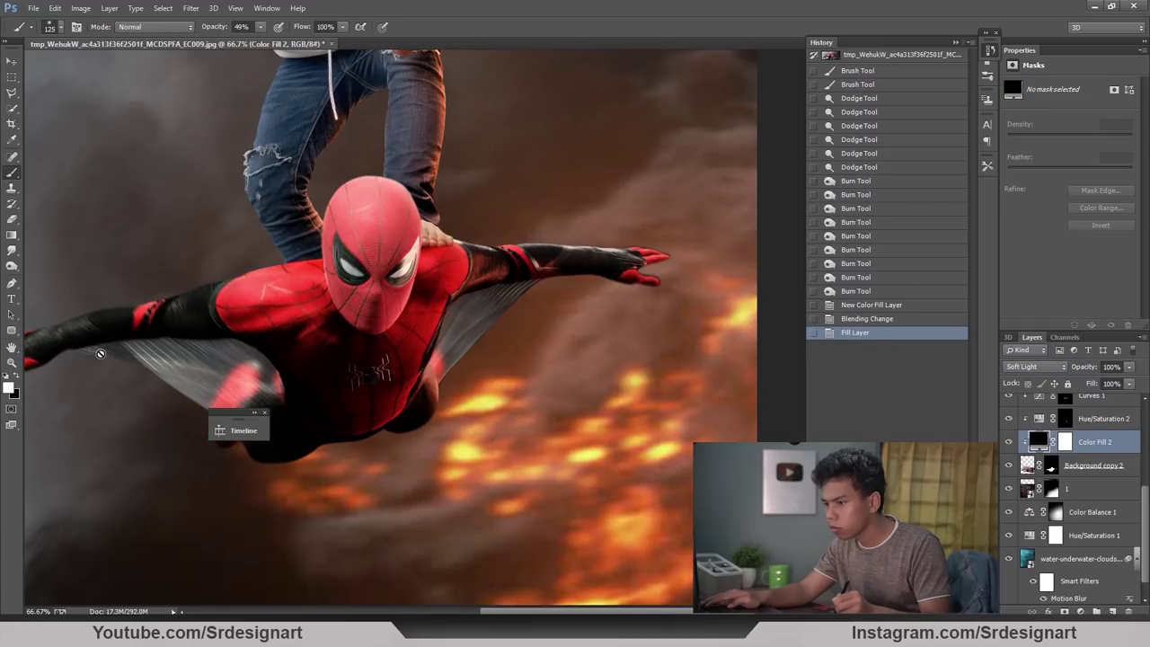
pyautogui.click(842, 319)
pyautogui.click(1065, 441)
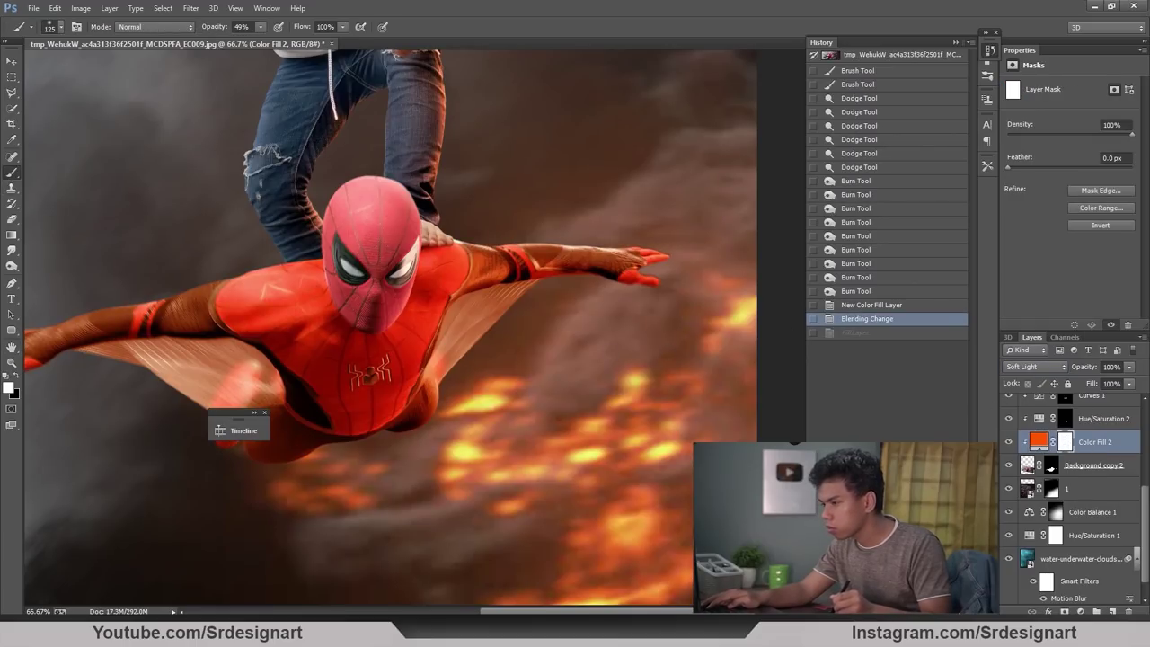
pyautogui.hotkey('alt', 'BackSpace')
# Step: Paint white on the orange fill's mask at 49% opacity with a large soft brush, over Spider-Man's fire-facing torso, arm and web wing
pyautogui.press(']')
pyautogui.press(']')
pyautogui.press(']')
pyautogui.press(']')
pyautogui.press(']')
pyautogui.press(']')
pyautogui.press(']')
pyautogui.press(']')
pyautogui.press(']')
pyautogui.press(']')
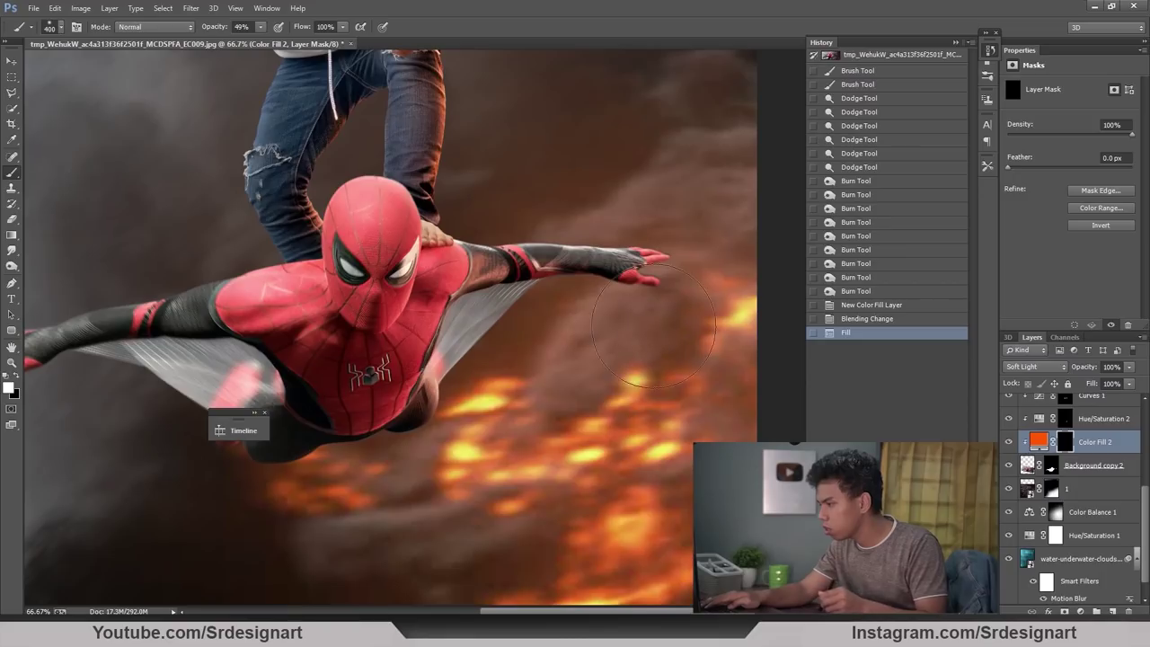
pyautogui.click(658, 311)
pyautogui.press('[')
pyautogui.press('[')
pyautogui.press('[')
pyautogui.moveTo(527, 387)
pyautogui.mouseDown()
pyautogui.moveTo(496, 407)
pyautogui.moveTo(492, 358)
pyautogui.moveTo(476, 404)
pyautogui.mouseUp()
pyautogui.moveTo(489, 401); pyautogui.dragTo(422, 416)
pyautogui.moveTo(415, 417)
pyautogui.mouseDown()
pyautogui.moveTo(402, 421)
pyautogui.moveTo(485, 396)
pyautogui.mouseUp()
pyautogui.moveTo(536, 382); pyautogui.dragTo(449, 418)
pyautogui.moveTo(395, 434); pyautogui.dragTo(374, 441)
pyautogui.press('[')
pyautogui.press('[')
pyautogui.click(462, 297)
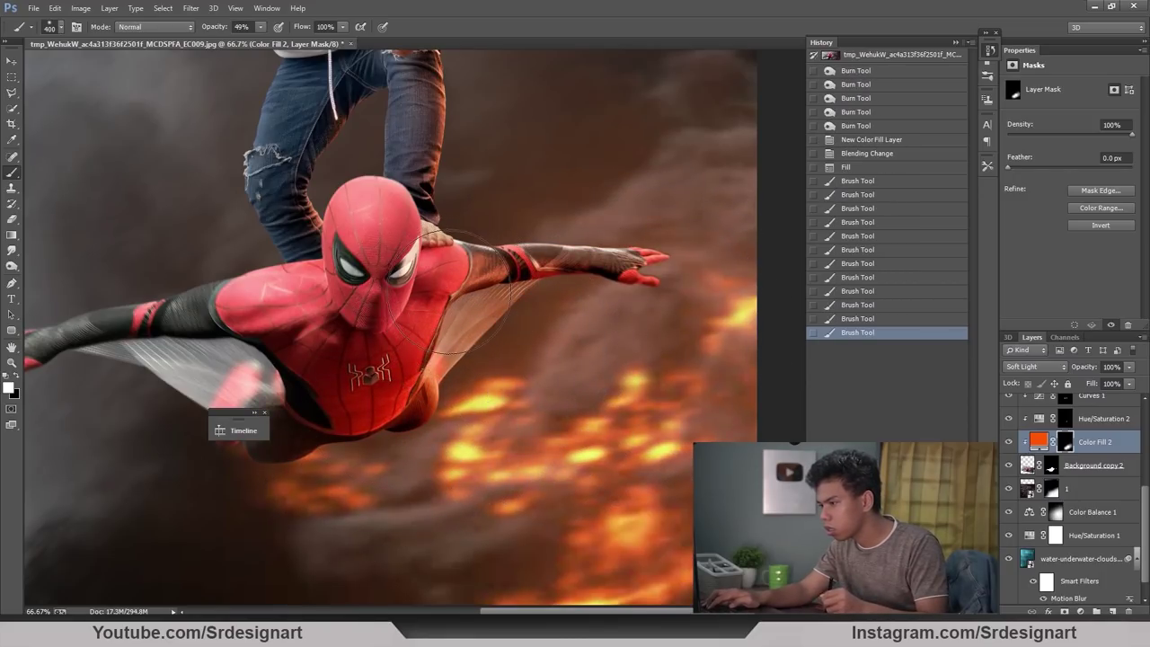
pyautogui.click(465, 289)
pyautogui.click(469, 292)
# Step: Try to extend the orange tint over Spider-Man's trailing leg and sky-side web wing with a brush up to 600 px
pyautogui.scroll(-3, 447, 498)
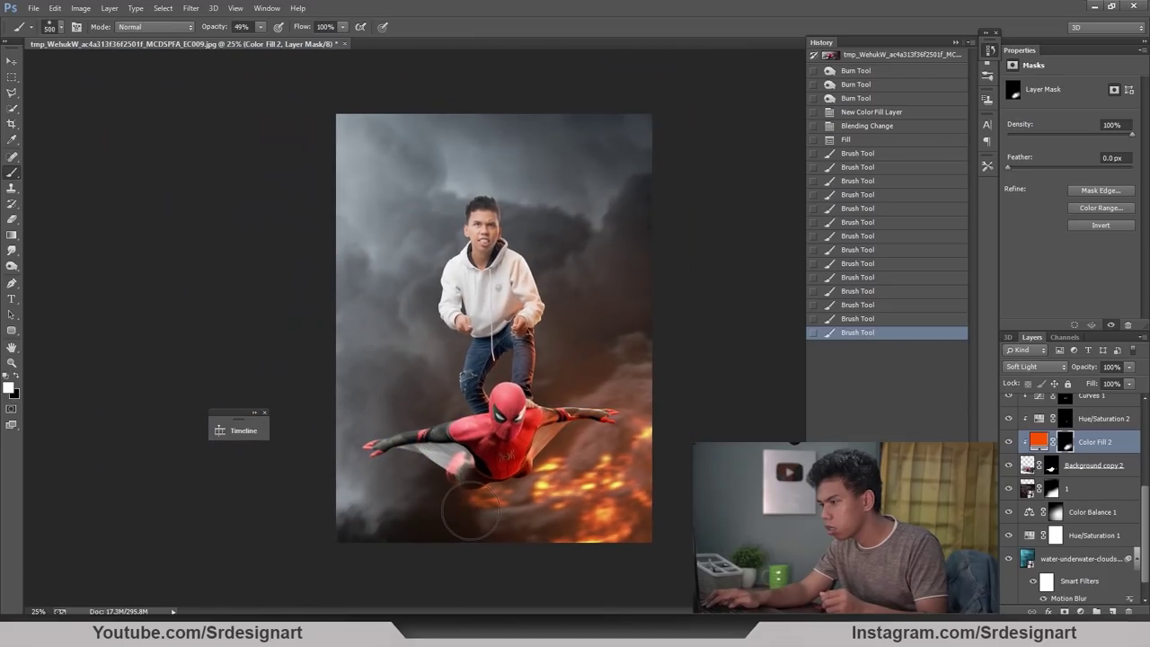
pyautogui.click(457, 507)
pyautogui.click(438, 505)
pyautogui.press(']')
pyautogui.click(441, 511)
pyautogui.click(438, 489)
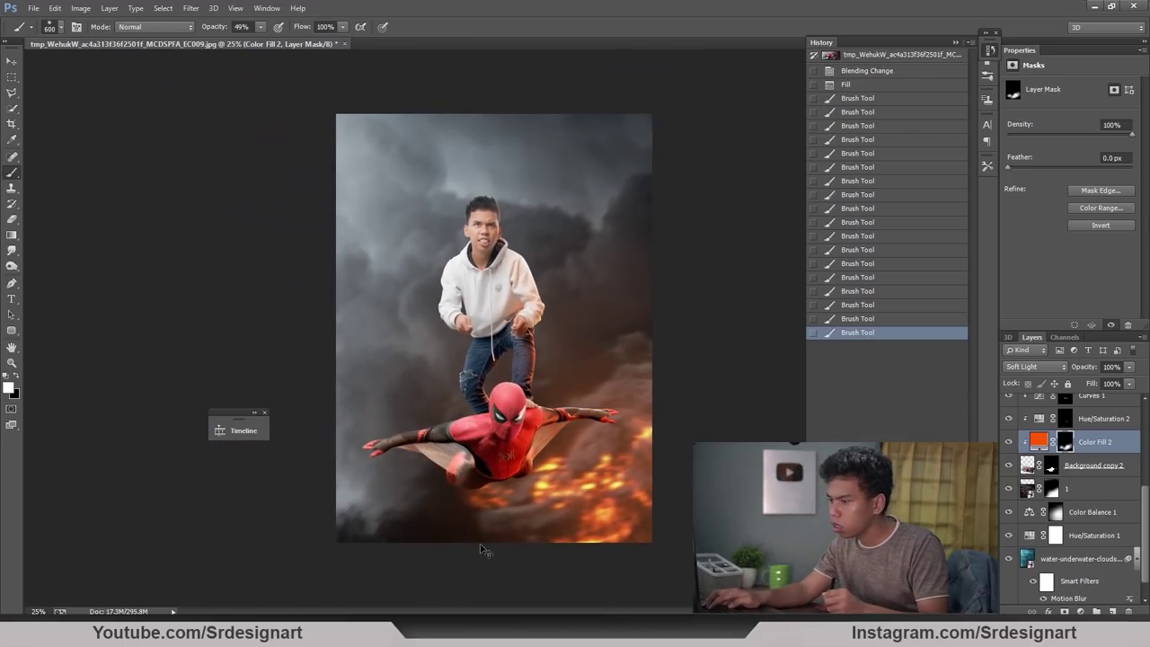
pyautogui.hotkey('ctrl', '-')
pyautogui.hotkey('ctrl', '+')
pyautogui.click(906, 278)
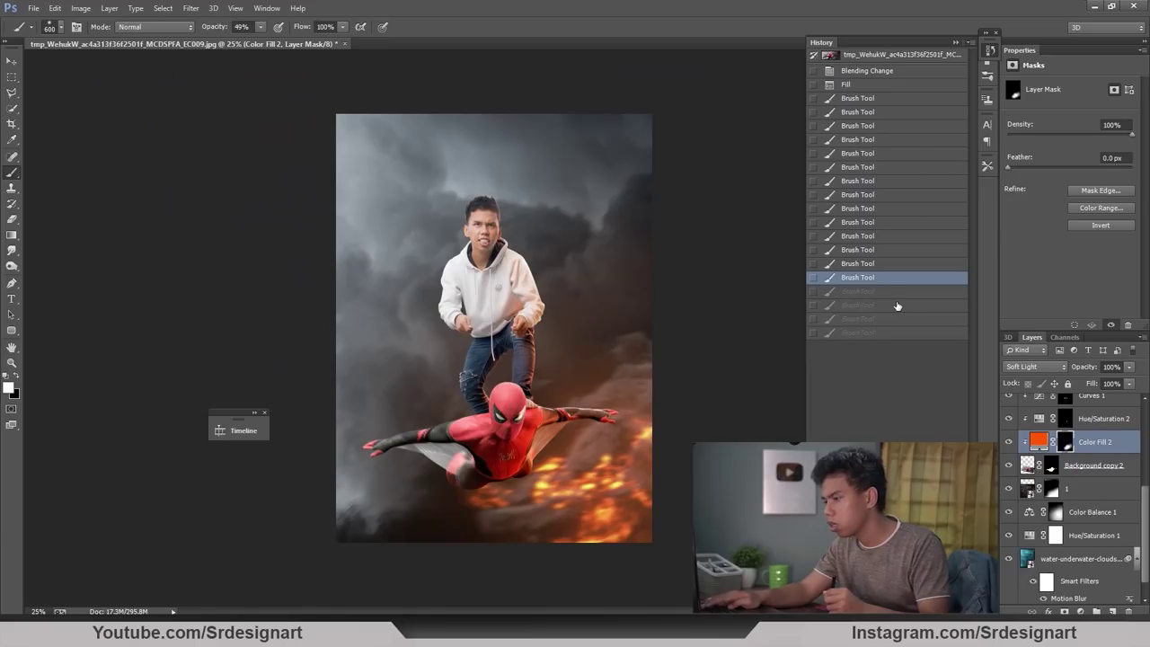
# Step: Add a Hue/Saturation adjustment clipped to asasa_61 with Saturation +4 and Lightness -22
pyautogui.hotkey('ctrl', '+')
pyautogui.moveTo(629, 365); pyautogui.dragTo(612, 219)
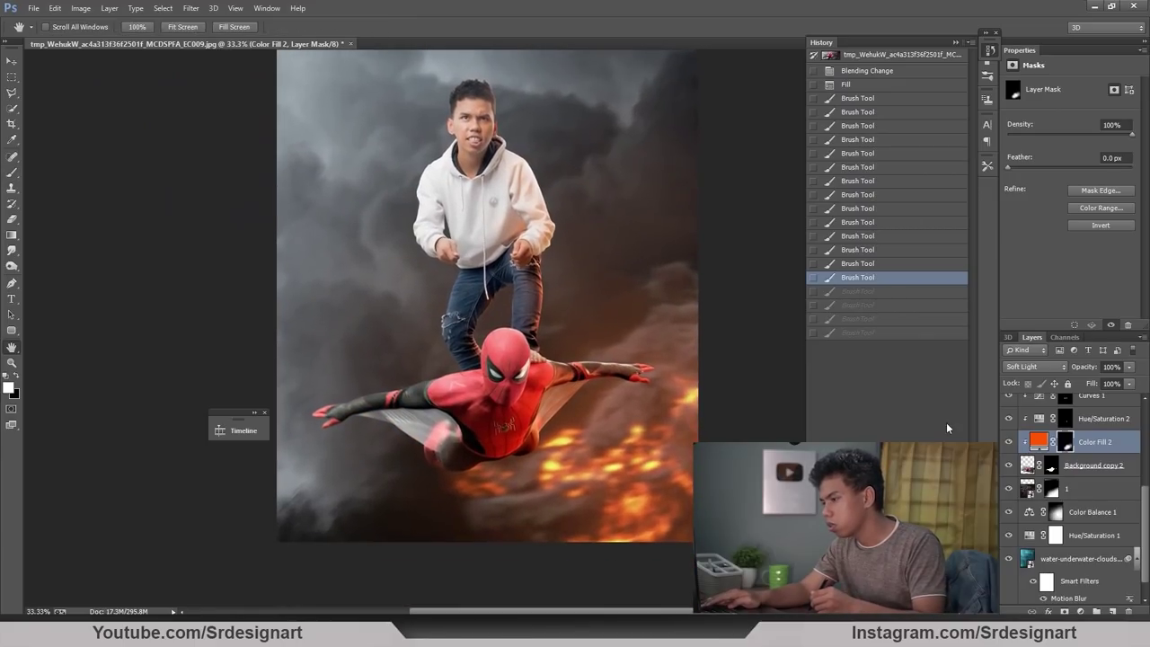
pyautogui.click(1085, 472)
pyautogui.moveTo(1143, 539); pyautogui.dragTo(1144, 456)
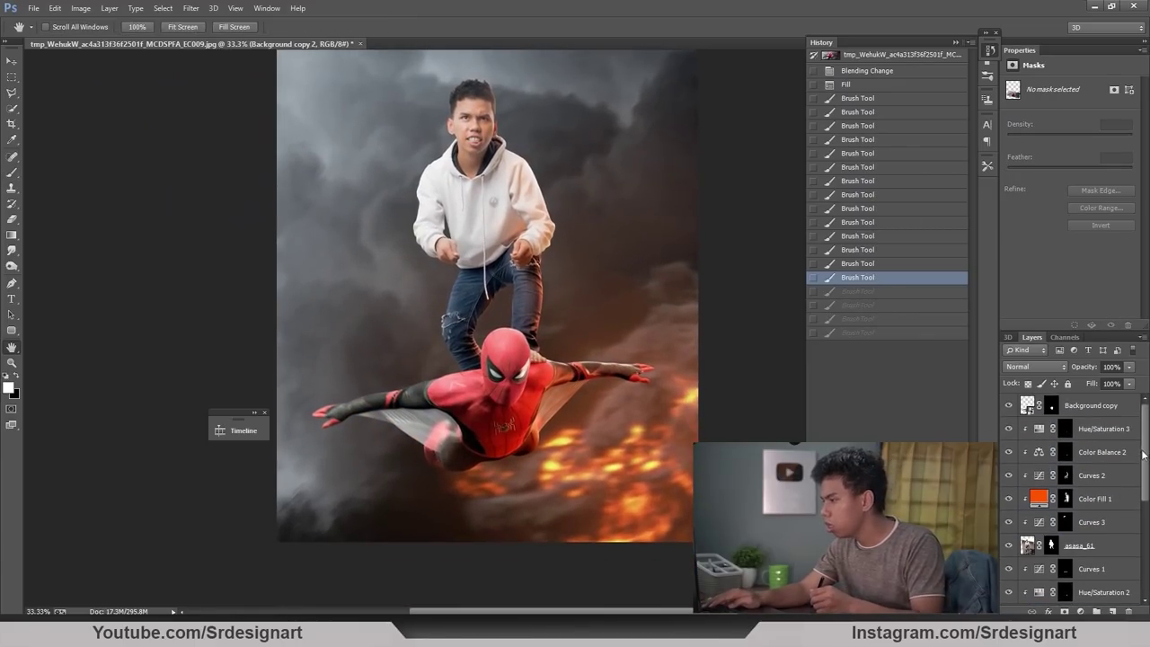
pyautogui.click(1102, 546)
pyautogui.click(1082, 611)
pyautogui.click(1059, 454)
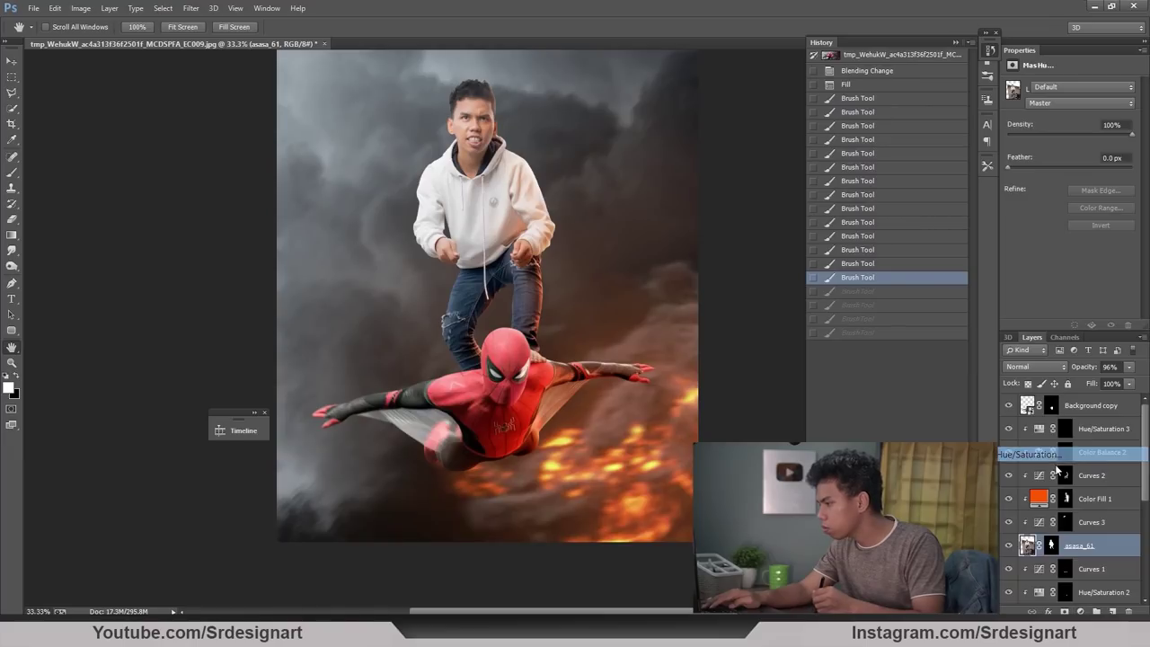
pyautogui.moveTo(1068, 184); pyautogui.dragTo(1057, 183)
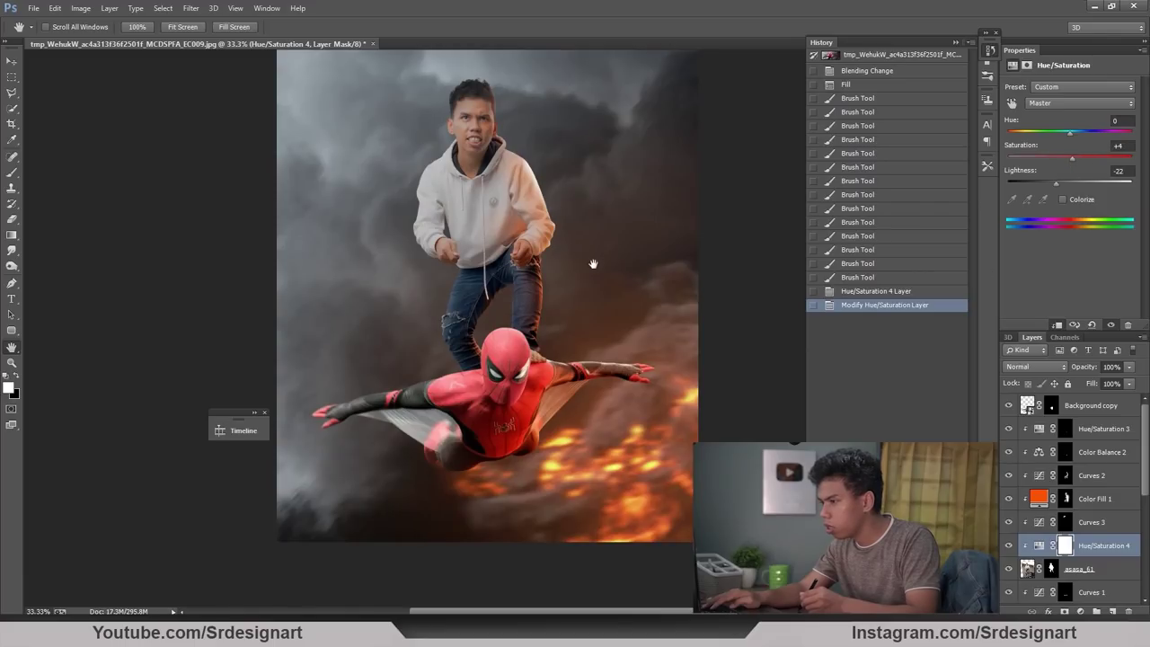
# Step: Erase the Hue/Saturation 4 mask over the hoodie's sky-facing shoulder and sleeve with a soft eraser of about 300 px at 100% opacity
pyautogui.moveTo(523, 293); pyautogui.dragTo(564, 287)
pyautogui.hotkey('ctrl', '+')
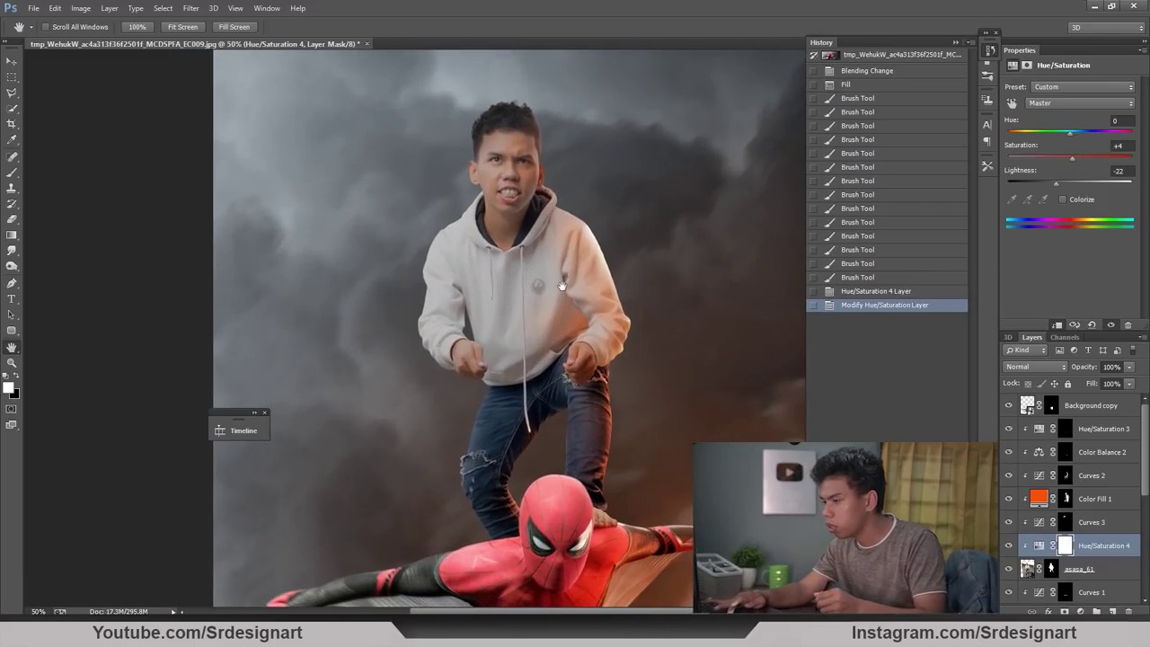
pyautogui.click(9, 220)
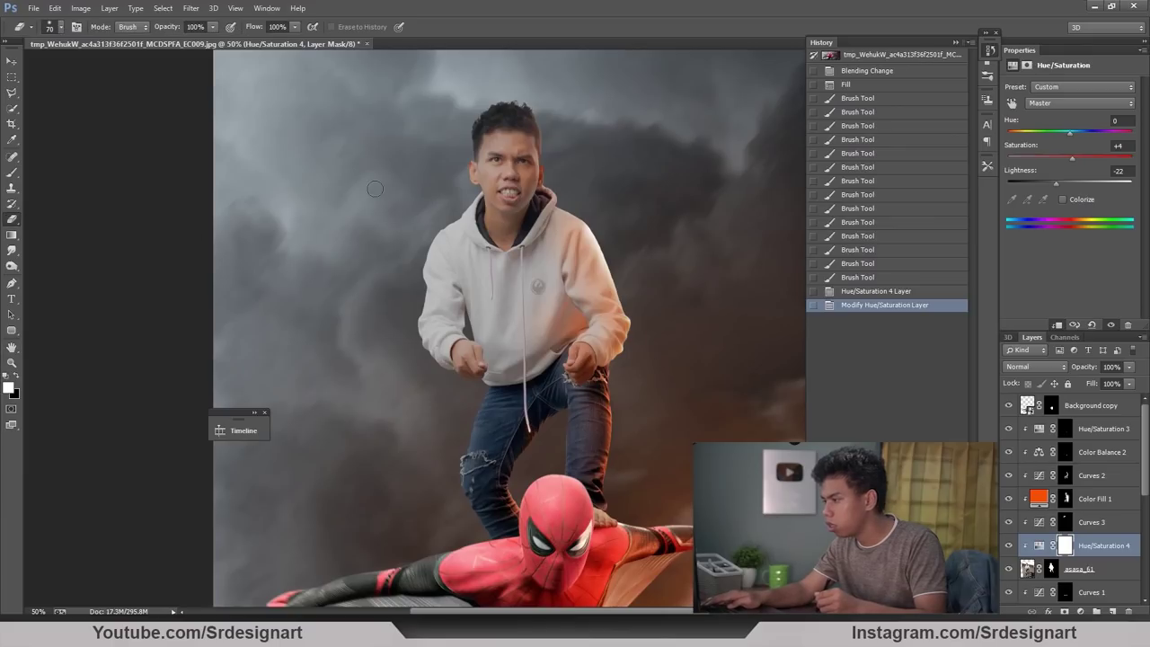
pyautogui.rightClick(443, 116)
pyautogui.moveTo(426, 124); pyautogui.dragTo(449, 154)
pyautogui.moveTo(444, 133)
pyautogui.mouseDown()
pyautogui.moveTo(459, 162)
pyautogui.moveTo(436, 160)
pyautogui.moveTo(428, 214)
pyautogui.mouseUp()
pyautogui.moveTo(427, 207)
pyautogui.mouseDown()
pyautogui.moveTo(459, 194)
pyautogui.moveTo(417, 217)
pyautogui.moveTo(409, 256)
pyautogui.mouseUp()
pyautogui.press('[')
pyautogui.press('[')
pyautogui.moveTo(408, 256); pyautogui.dragTo(398, 323)
pyautogui.moveTo(397, 306)
pyautogui.mouseDown()
pyautogui.moveTo(399, 272)
pyautogui.moveTo(436, 341)
pyautogui.mouseUp()
pyautogui.moveTo(429, 302); pyautogui.dragTo(424, 356)
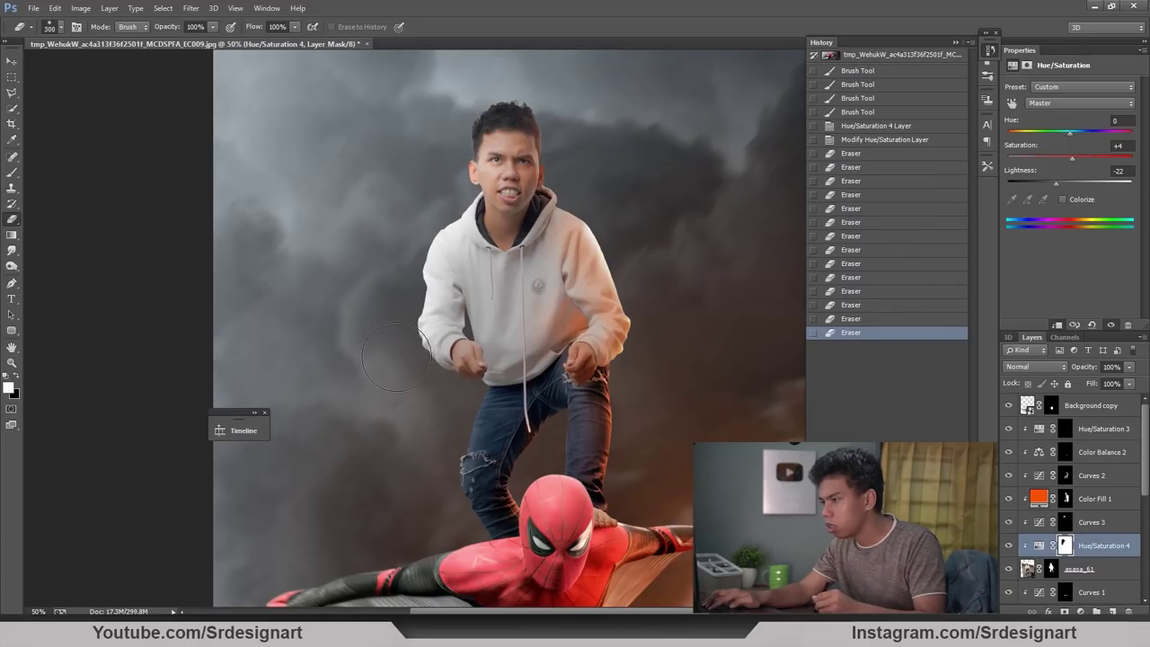
pyautogui.moveTo(441, 224); pyautogui.dragTo(450, 270)
# Step: Erase the Hue/Saturation 4 mask over the hoodie's collar, chest and inner sleeve with a soft 80–90 px eraser at 46% opacity
pyautogui.hotkey('ctrl', '+')
pyautogui.press('[')
pyautogui.press('[')
pyautogui.press('[')
pyautogui.press('[')
pyautogui.press('[')
pyautogui.press('[')
pyautogui.press('[')
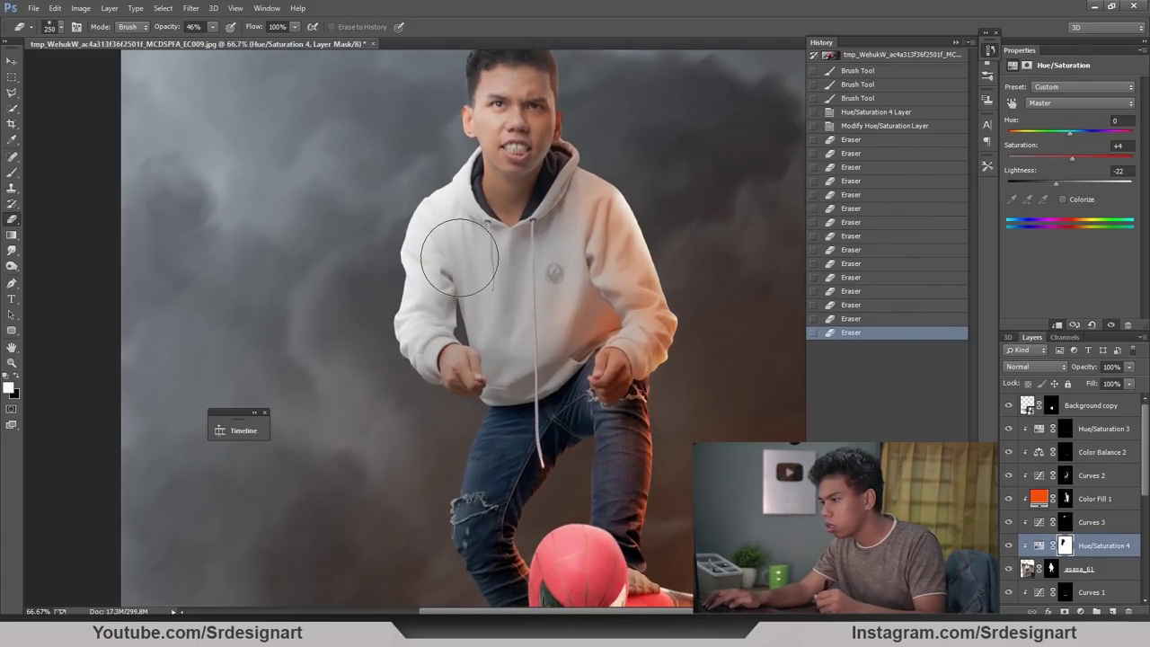
pyautogui.rightClick(493, 232)
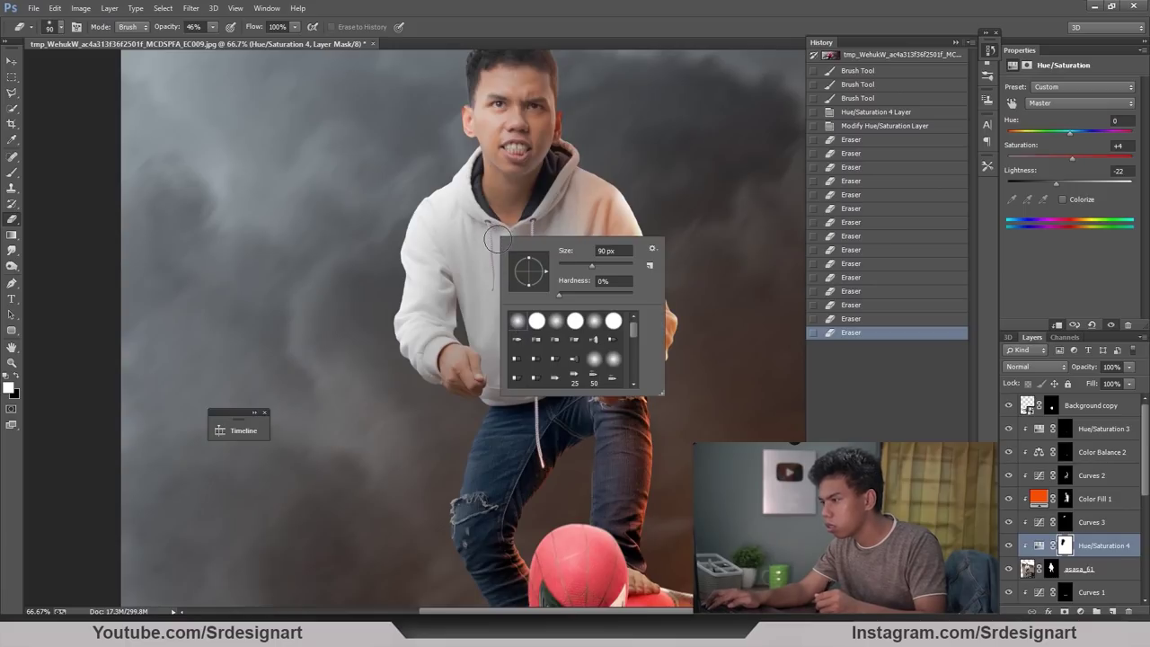
pyautogui.moveTo(497, 240)
pyautogui.mouseDown()
pyautogui.moveTo(486, 336)
pyautogui.moveTo(476, 299)
pyautogui.mouseUp()
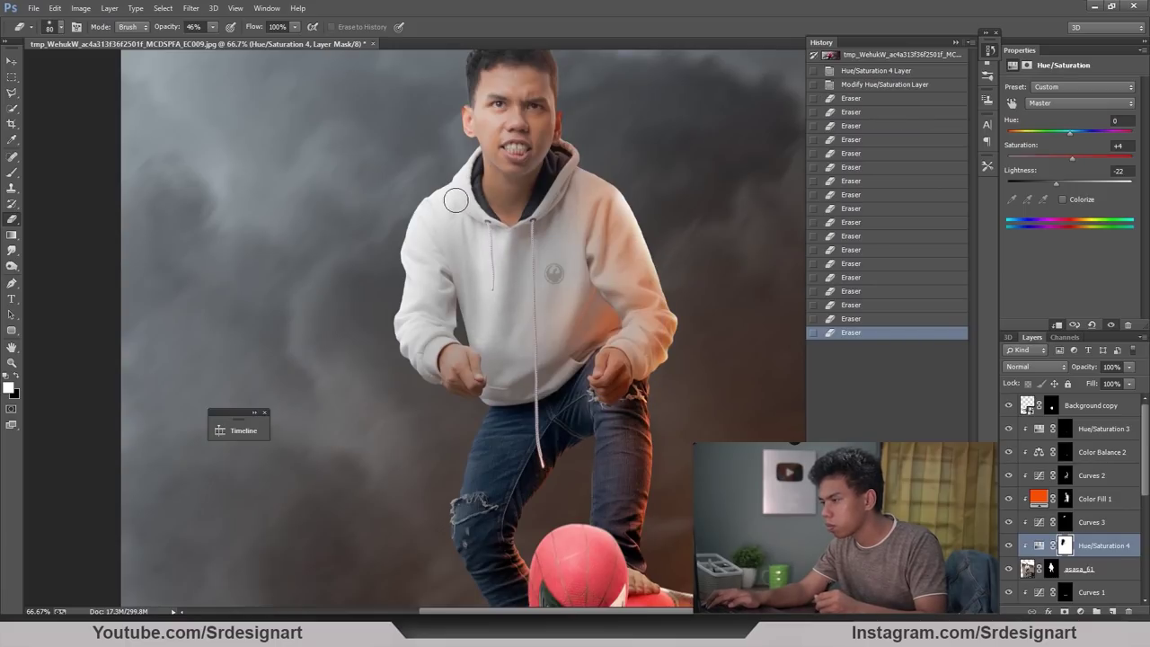
pyautogui.moveTo(456, 200); pyautogui.dragTo(452, 307)
# Step: Erase the Hue/Saturation 4 mask over the man's sky-side hand with a 45 px eraser, enlarging it to 250 px for the jeans
pyautogui.press('[')
pyautogui.press('[')
pyautogui.press('[')
pyautogui.press('[')
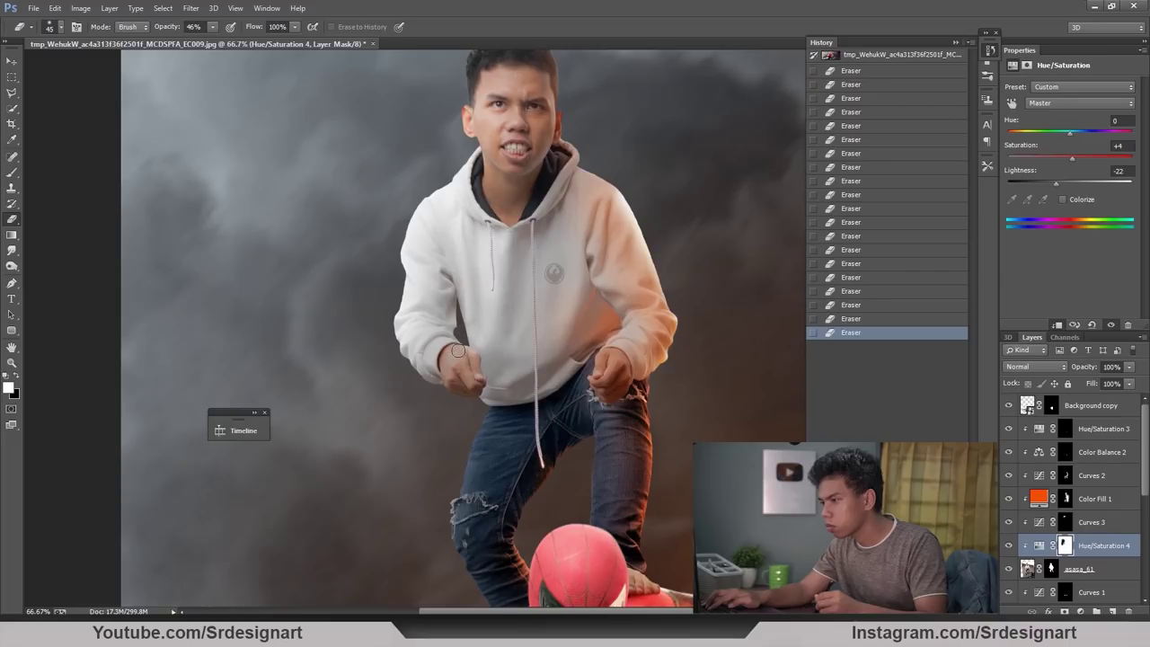
pyautogui.press(']')
pyautogui.press(']')
pyautogui.press(']')
pyautogui.press(']')
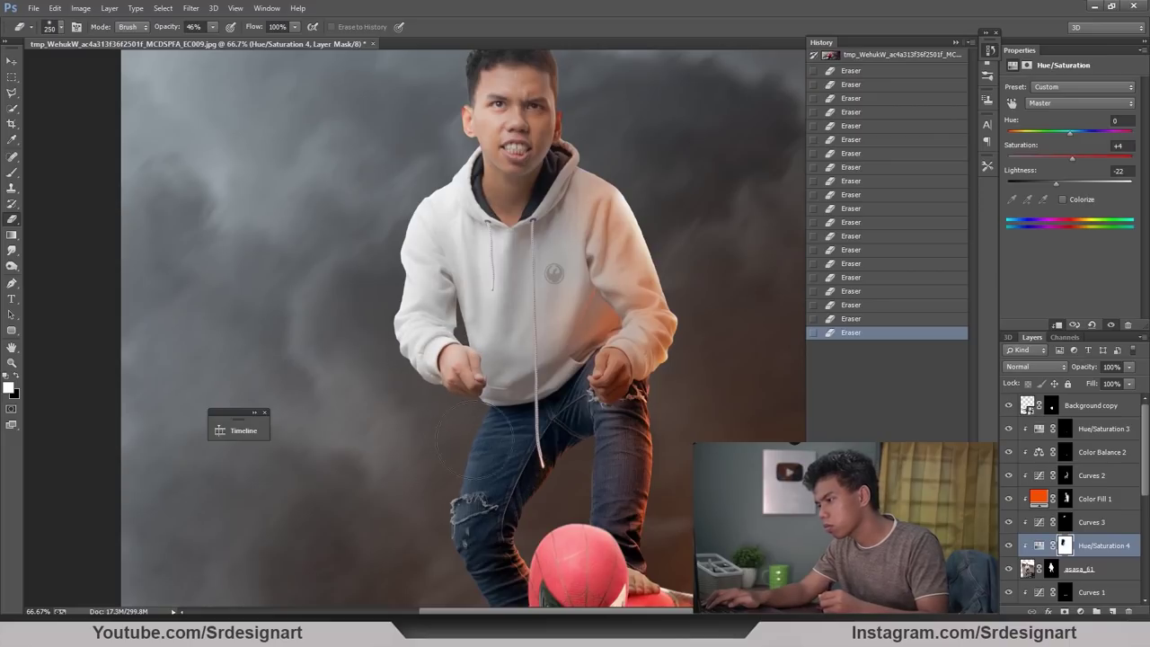
# Step: Refine the Hue/Saturation 4 mask around the drawstrings with a 125 px eraser, enlarging it to 400 px for the head
pyautogui.hotkey('ctrl', '-')
pyautogui.press('[')
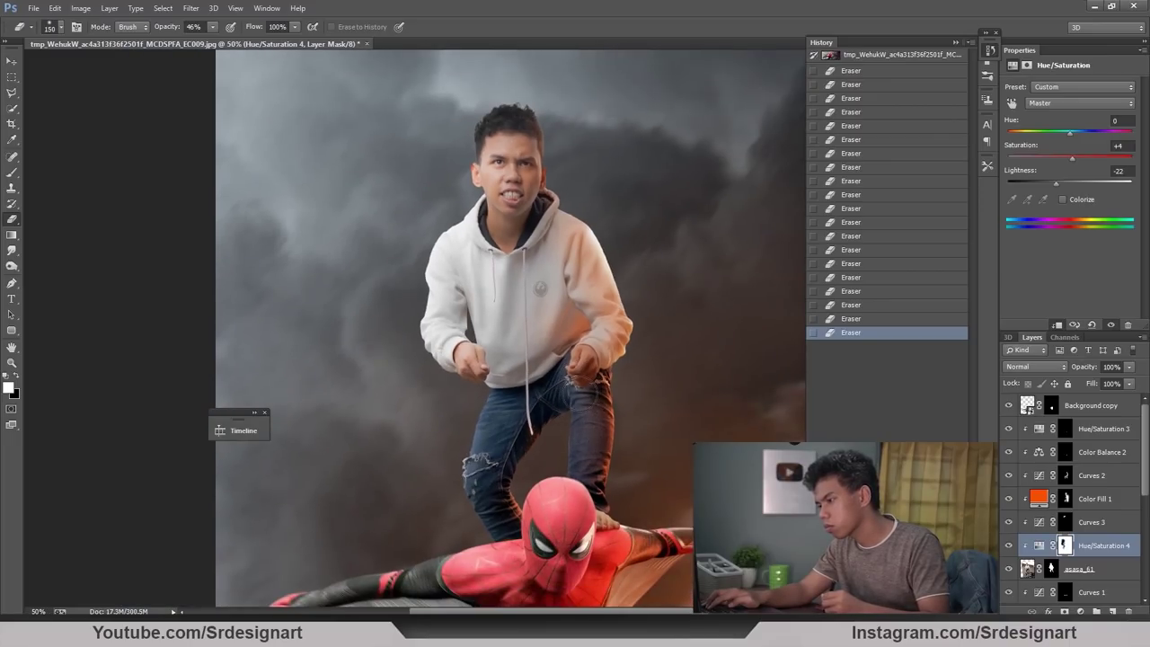
pyautogui.press('[')
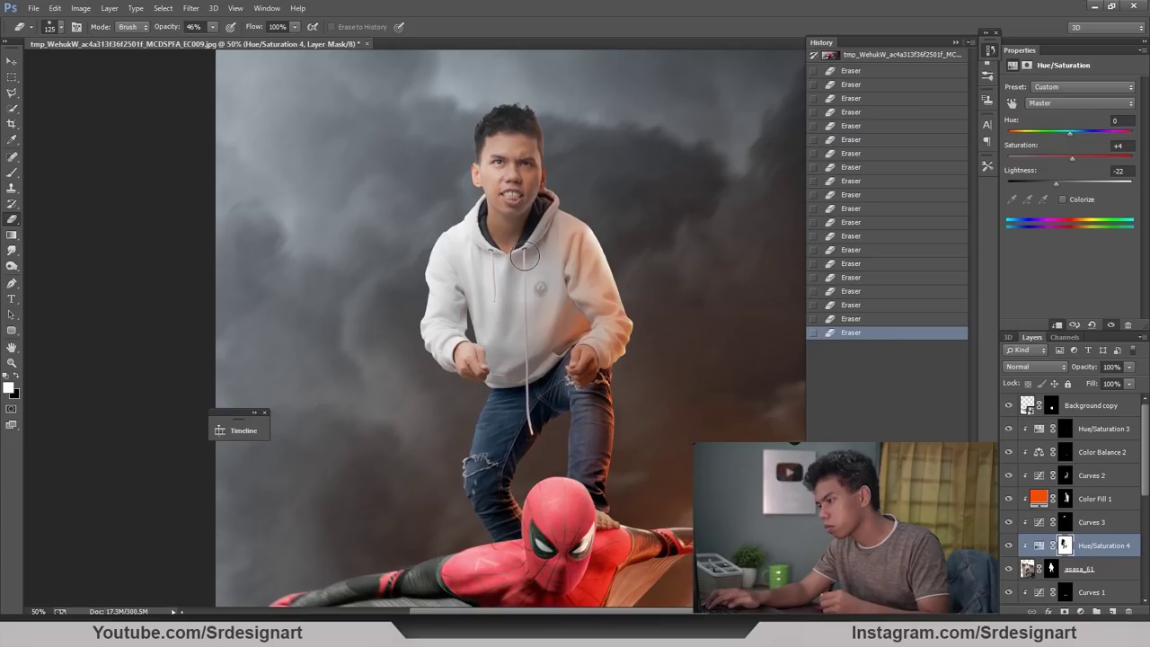
pyautogui.press(']')
pyautogui.press(']')
pyautogui.press(']')
pyautogui.press(']')
pyautogui.press(']')
pyautogui.press(']')
pyautogui.press(']')
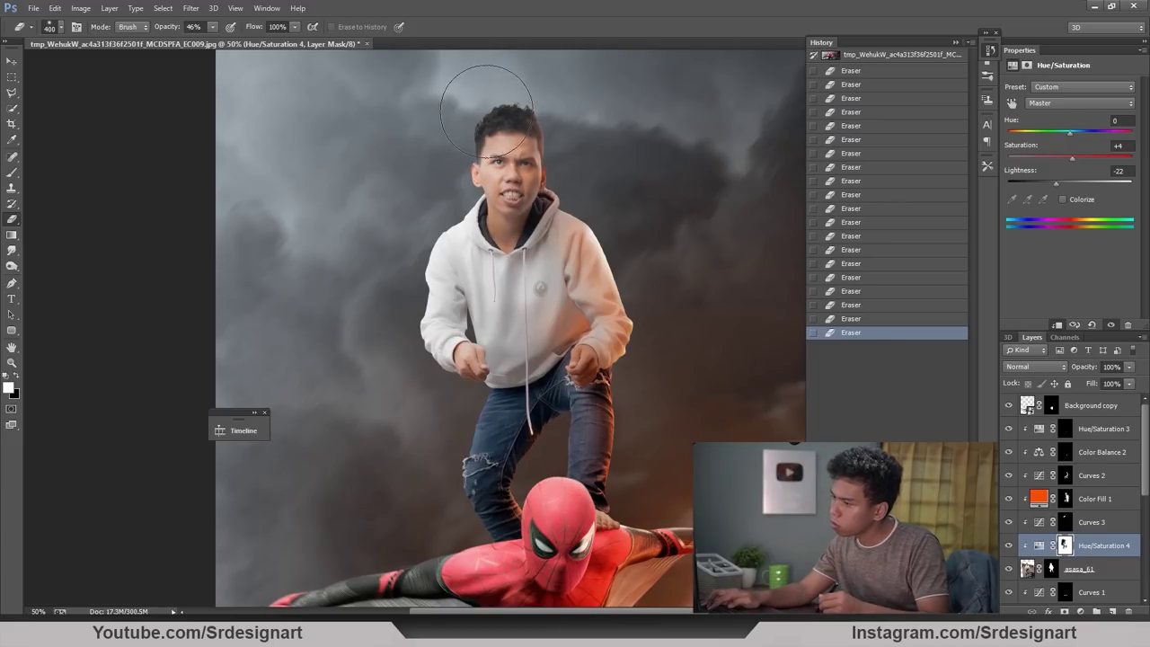
# Step: Create a new empty layer above Background copy
pyautogui.hotkey('ctrl', '-')
pyautogui.hotkey('ctrl', '-')
pyautogui.hotkey('ctrl', '+')
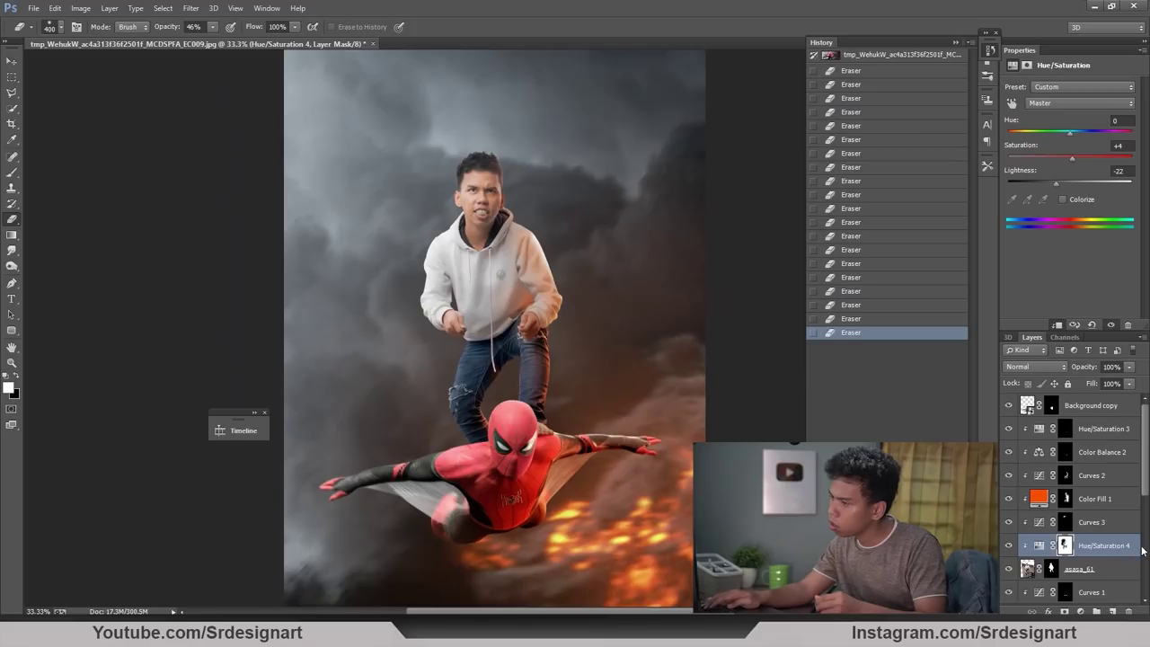
pyautogui.click(1144, 552)
pyautogui.moveTo(1145, 490); pyautogui.dragTo(1144, 395)
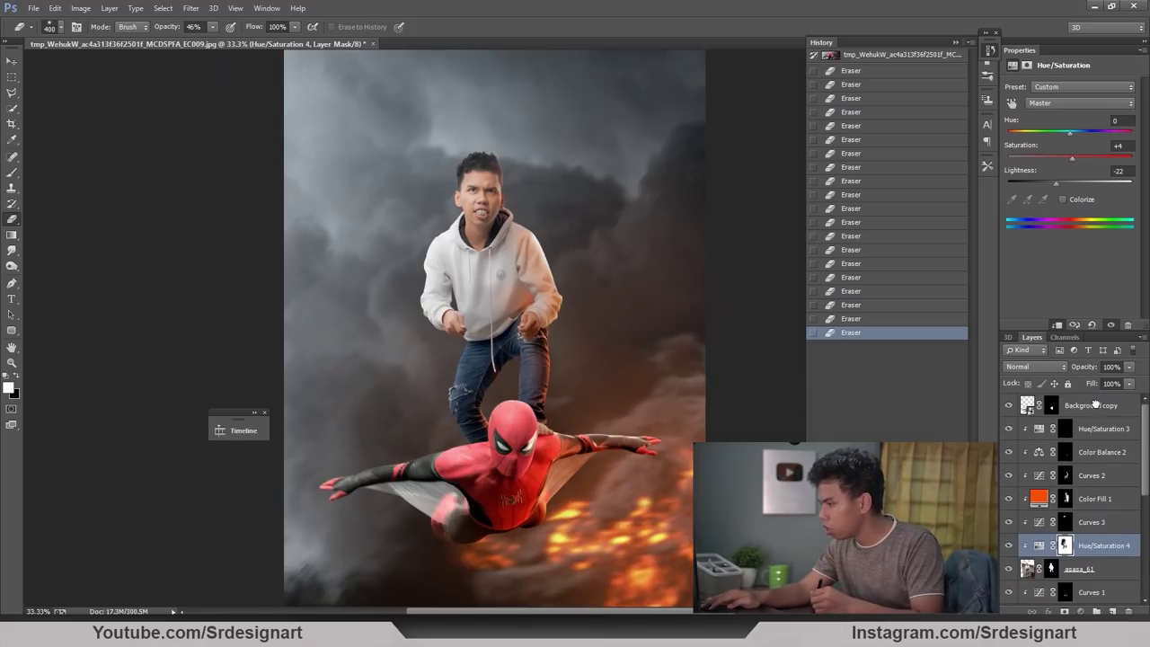
pyautogui.click(1096, 405)
pyautogui.click(1113, 611)
# Step: Paint a soft white glow over the sky on the man's unlit side with a very large brush at 49% opacity
pyautogui.click(12, 171)
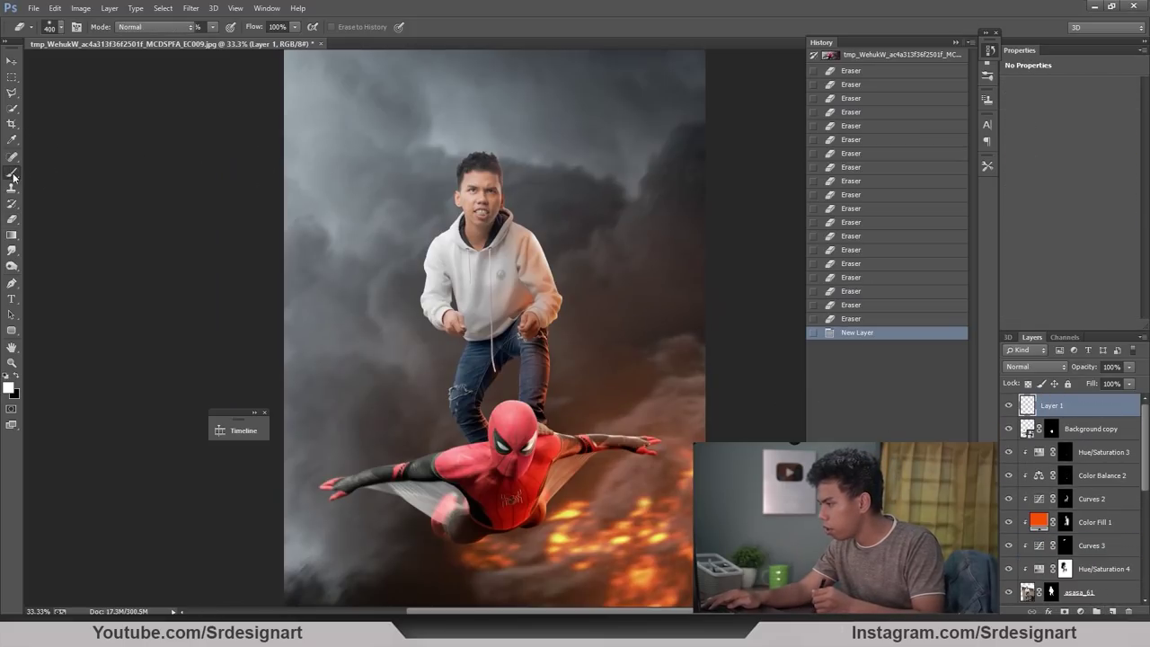
pyautogui.click(10, 388)
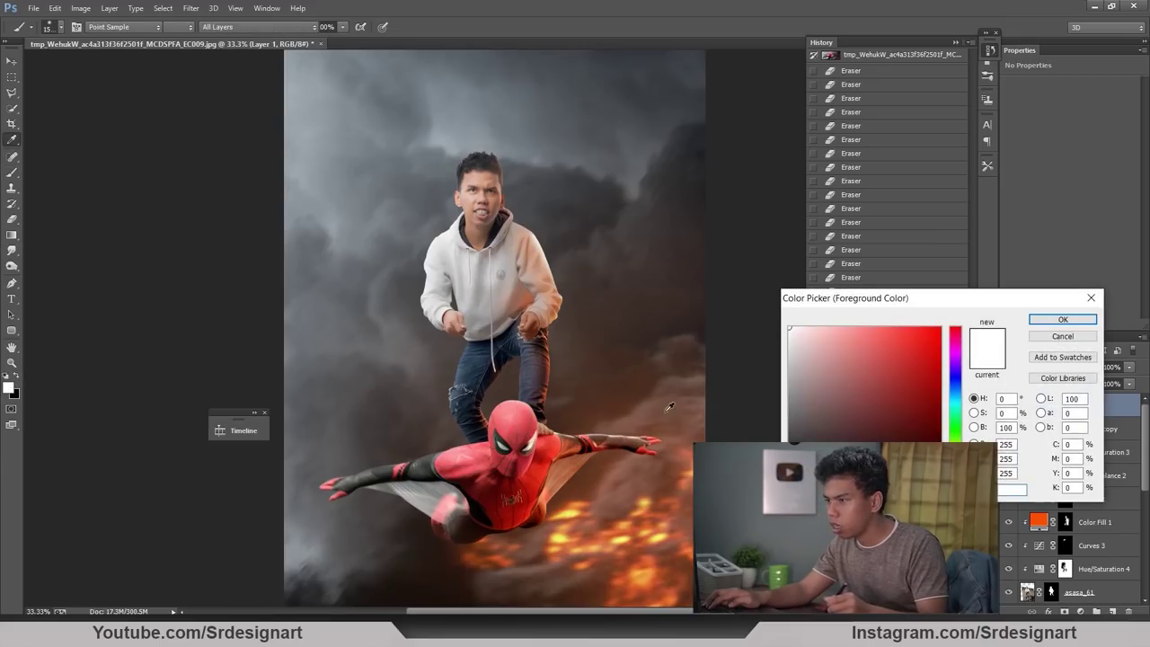
pyautogui.press('Return')
pyautogui.press(']')
pyautogui.press(']')
pyautogui.press(']')
pyautogui.press(']')
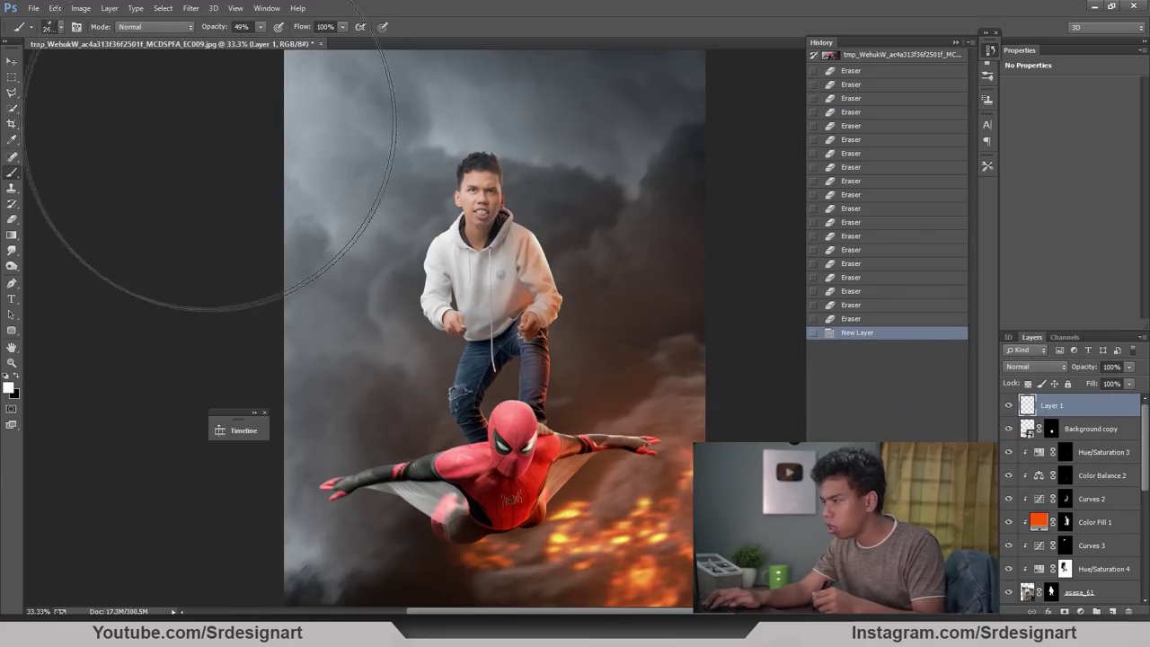
pyautogui.click(216, 133)
pyautogui.moveTo(240, 163)
pyautogui.mouseDown()
pyautogui.moveTo(212, 327)
pyautogui.moveTo(234, 360)
pyautogui.mouseUp()
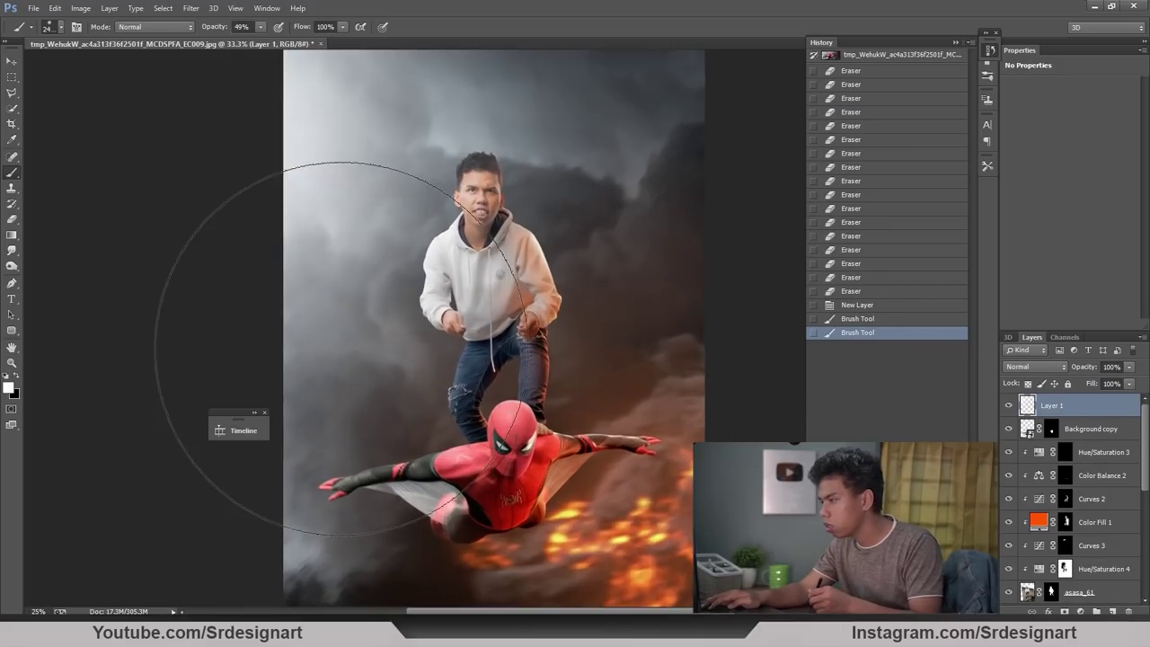
# Step: Inspect the man's hoodie and drawstrings up close and against the whole composite
pyautogui.hotkey('ctrl', '+')
pyautogui.hotkey('ctrl', '+')
pyautogui.moveTo(469, 387)
pyautogui.mouseDown()
pyautogui.moveTo(450, 293)
pyautogui.moveTo(462, 380)
pyautogui.mouseUp()
pyautogui.scroll(1, 462, 380)
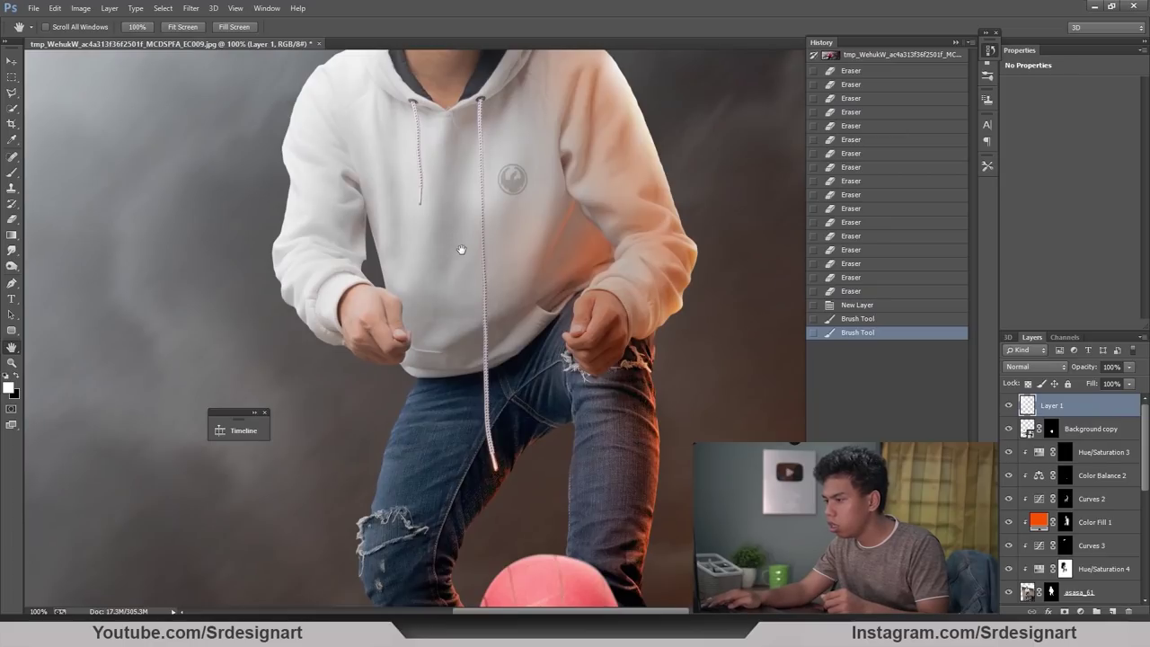
pyautogui.scroll(-2, 480, 123)
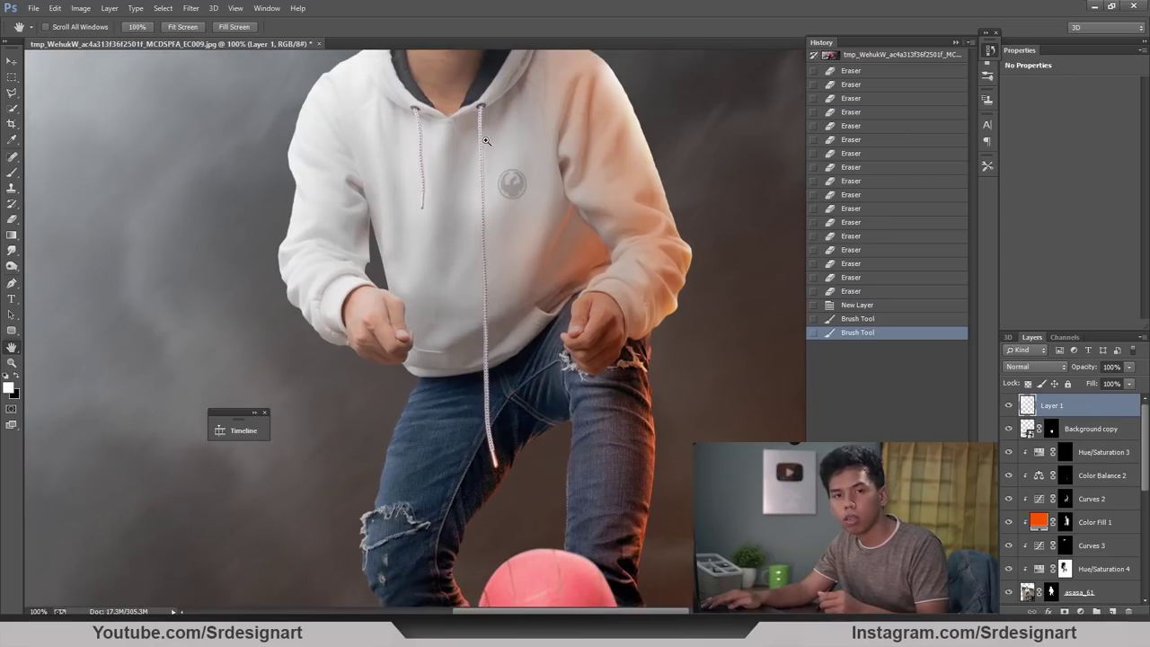
pyautogui.scroll(-1, 476, 410)
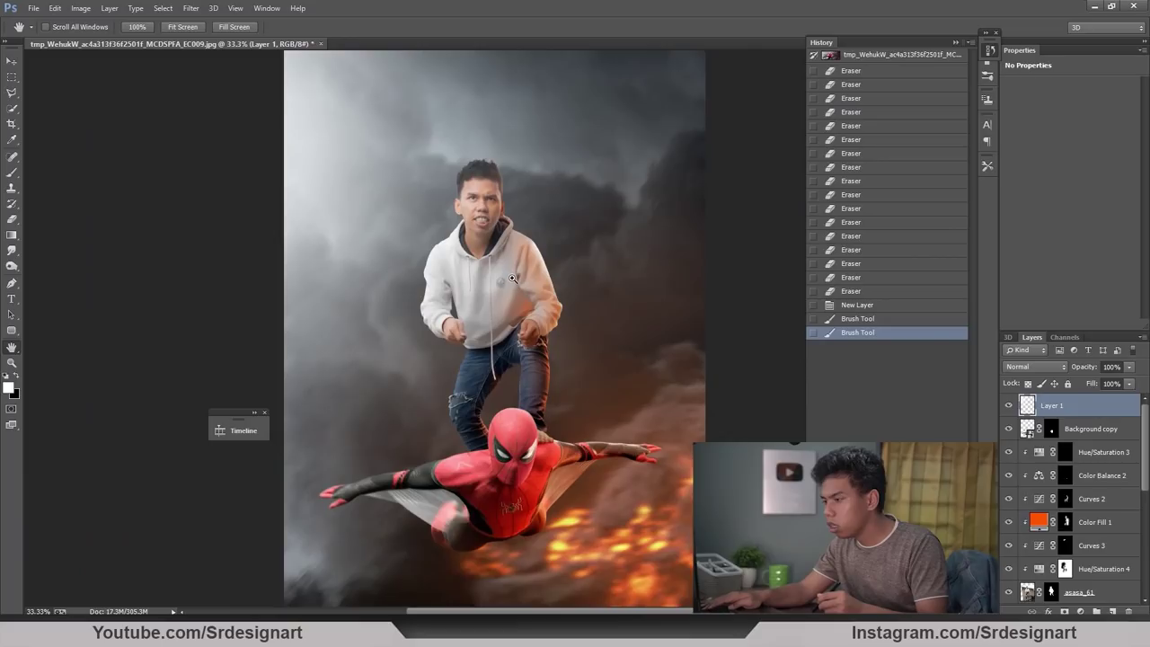
pyautogui.scroll(2, 512, 278)
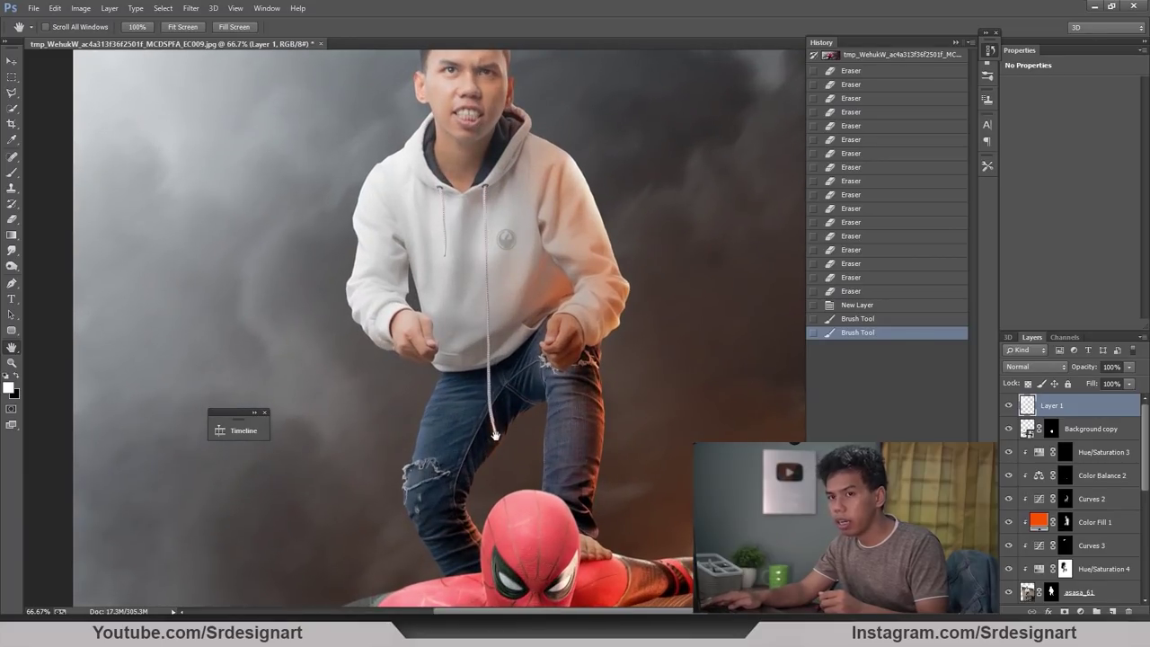
pyautogui.scroll(1, 441, 269)
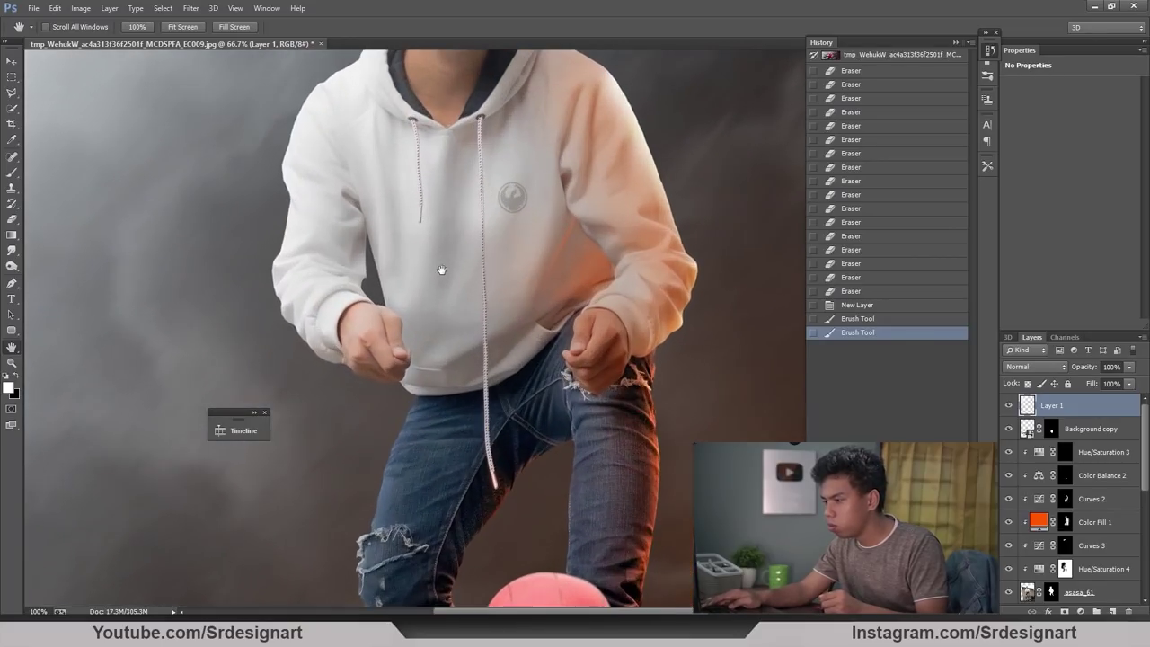
# Step: Trace the hoodie's long drawstring with a closed Pen tool path, including its tip over the jeans, and convert the path to a selection
pyautogui.press('p')
pyautogui.click(483, 119)
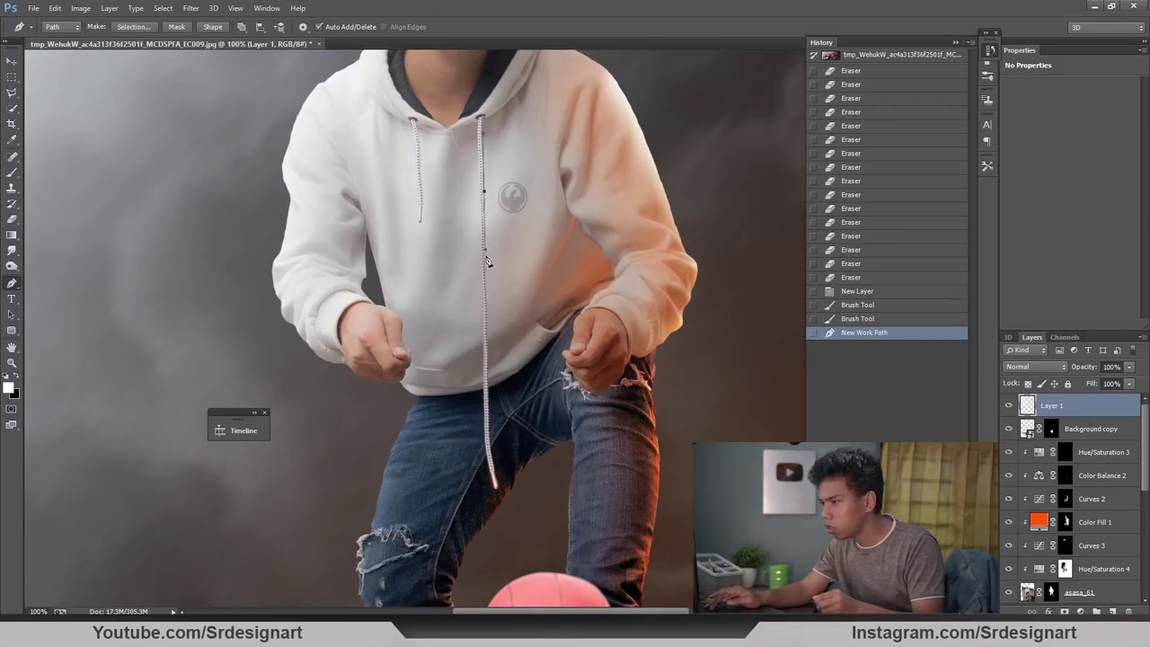
pyautogui.moveTo(486, 257)
pyautogui.mouseDown()
pyautogui.moveTo(488, 235)
pyautogui.moveTo(486, 248)
pyautogui.mouseUp()
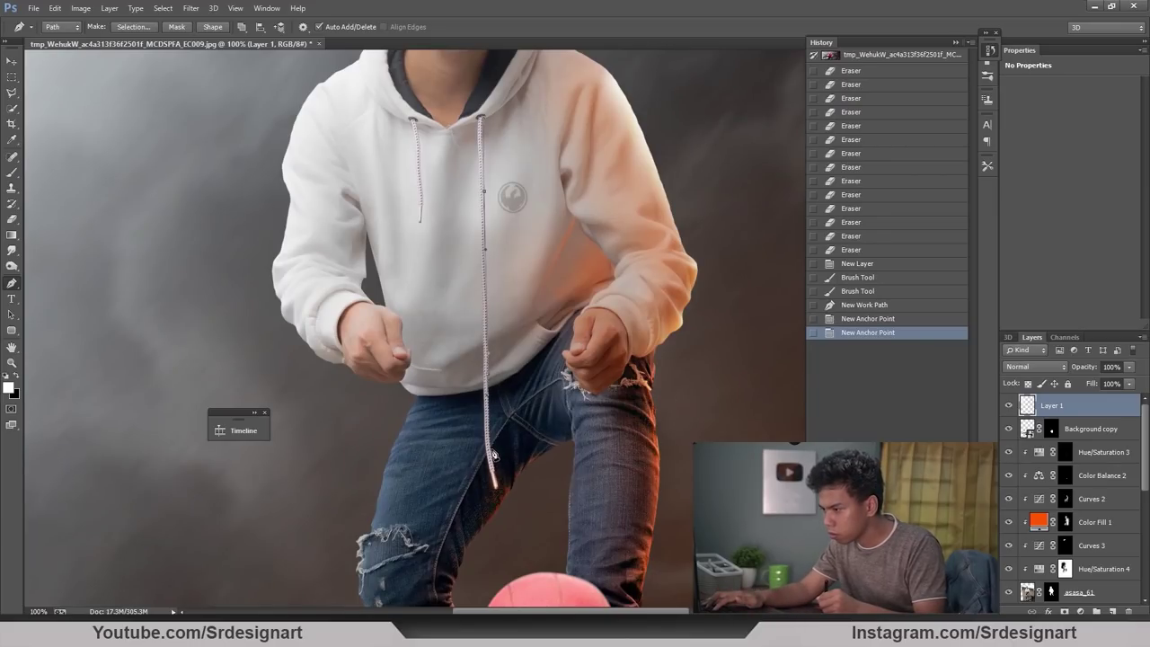
pyautogui.scroll(2, 494, 471)
pyautogui.moveTo(492, 472); pyautogui.dragTo(531, 385)
pyautogui.click(508, 329)
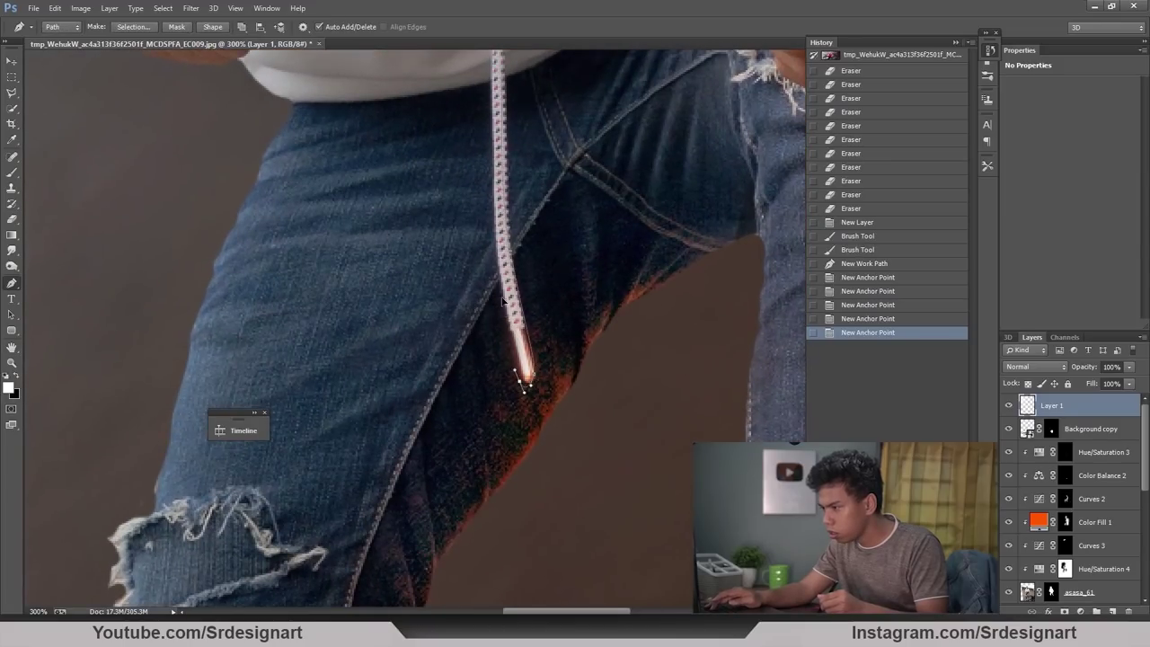
pyautogui.click(495, 146)
pyautogui.moveTo(509, 324); pyautogui.dragTo(508, 299)
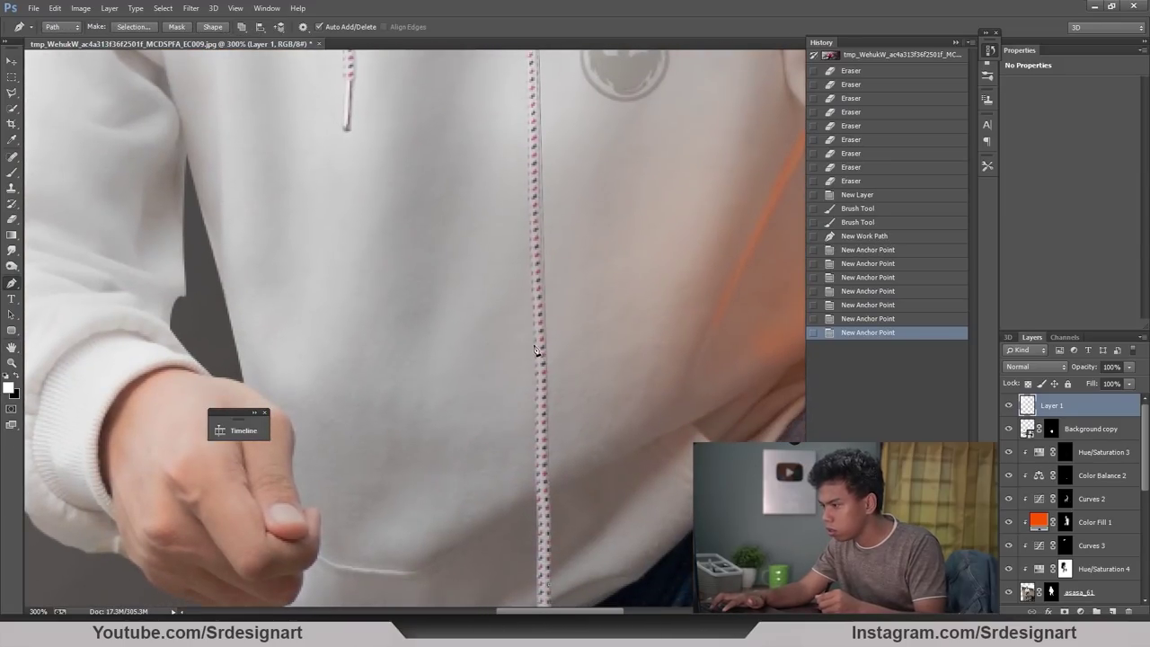
pyautogui.moveTo(529, 194); pyautogui.dragTo(544, 531)
pyautogui.moveTo(541, 331); pyautogui.dragTo(539, 313)
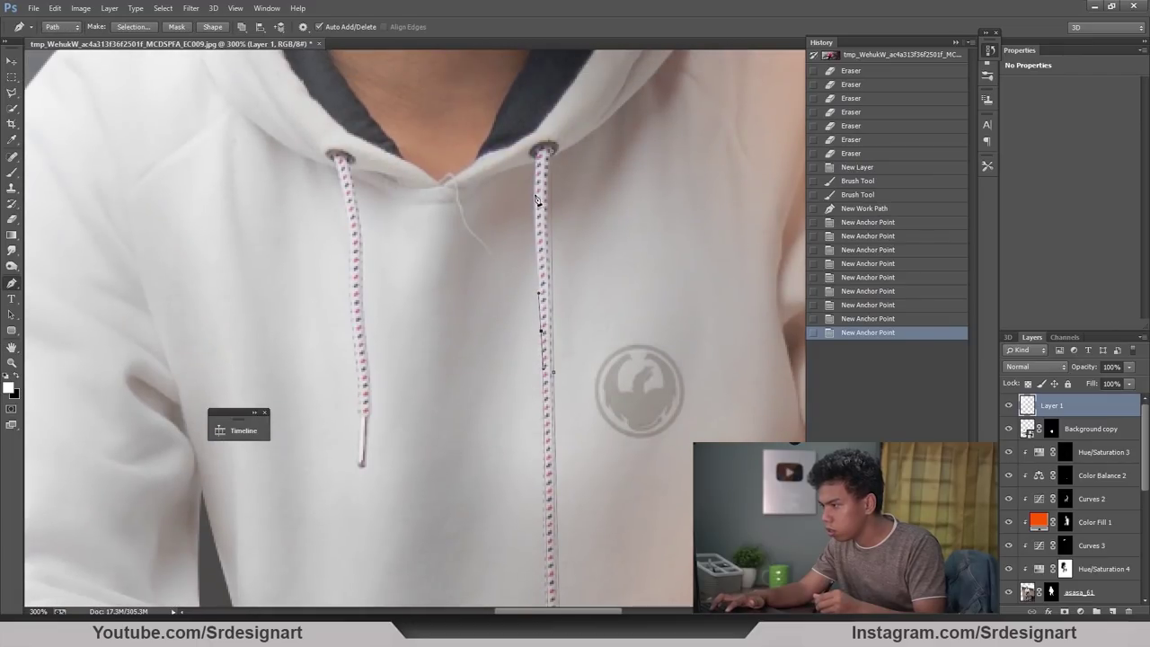
pyautogui.click(537, 159)
pyautogui.rightClick(546, 178)
pyautogui.click(630, 295)
pyautogui.press('Return')
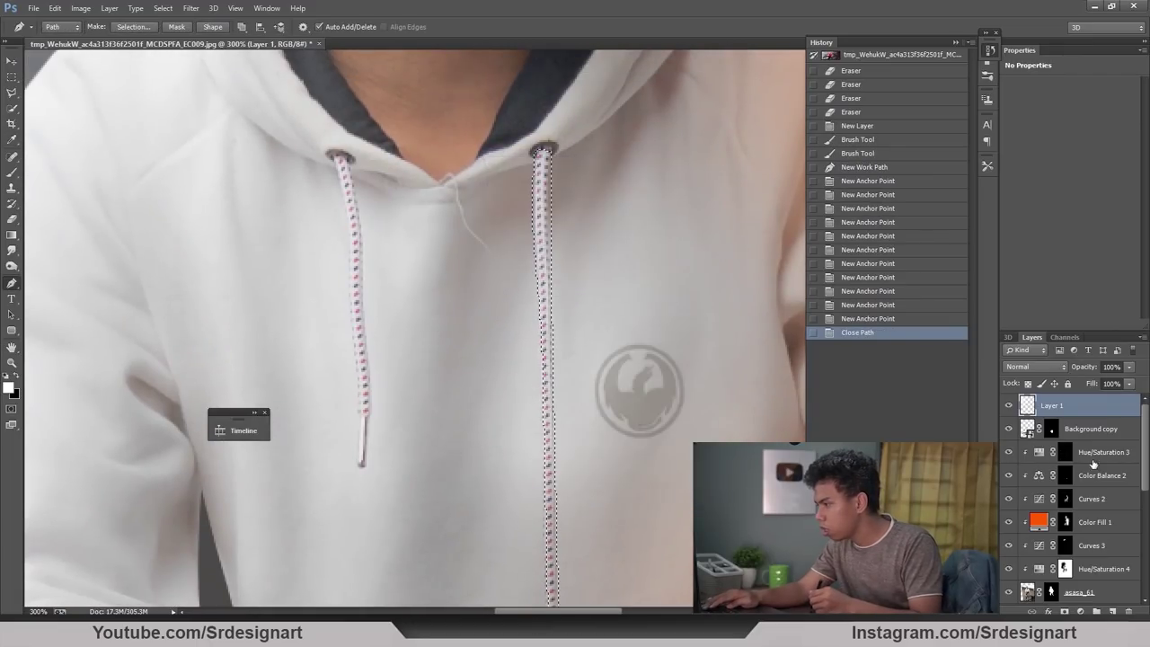
# Step: Copy the selected drawstring from the asasa_61 layer onto its own layer and place that layer above Layer 1
pyautogui.scroll(-3, 1144, 472)
pyautogui.click(1079, 474)
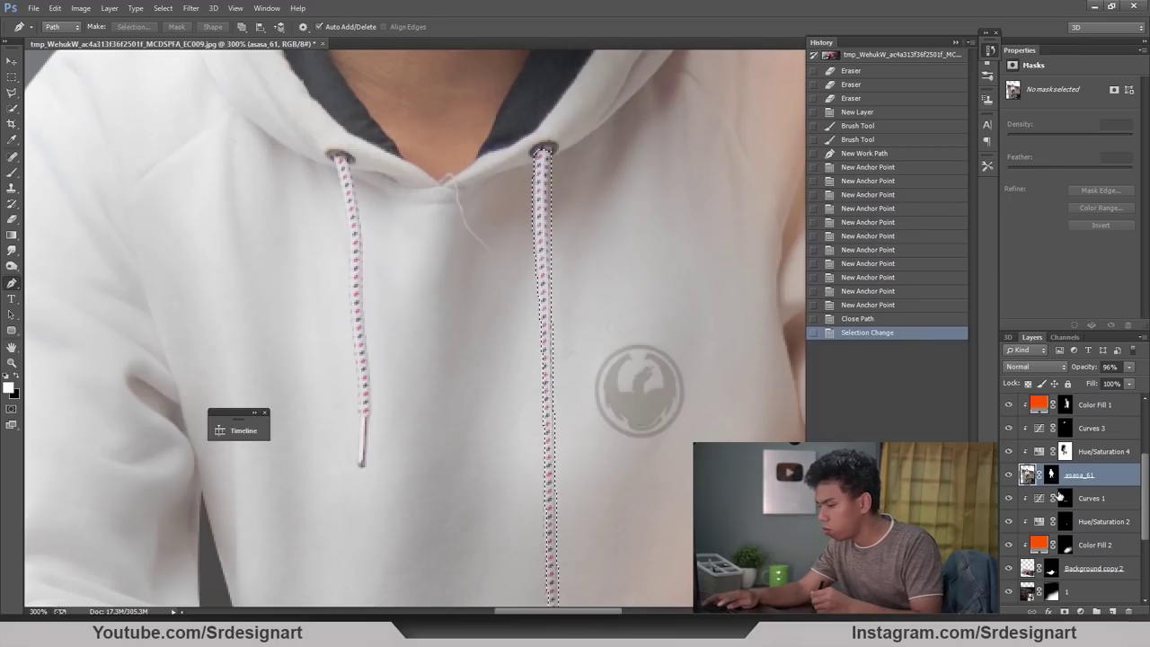
pyautogui.hotkey('ctrl', 'j')
pyautogui.rightClick(1086, 476)
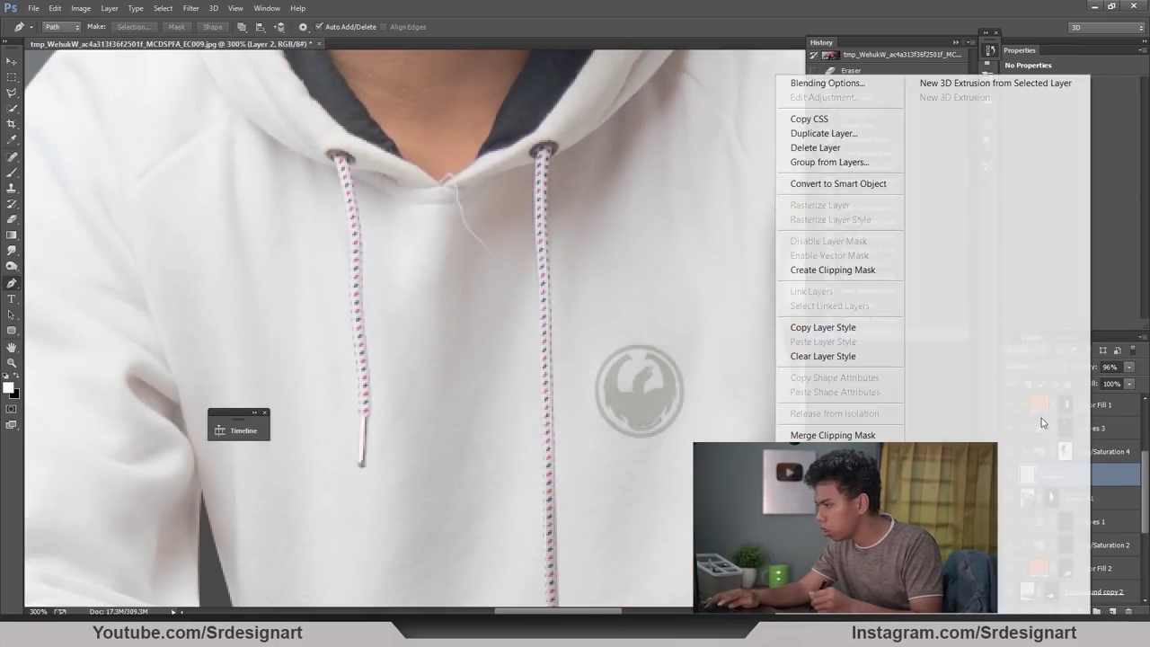
pyautogui.click(845, 270)
pyautogui.moveTo(1060, 476); pyautogui.dragTo(1032, 411)
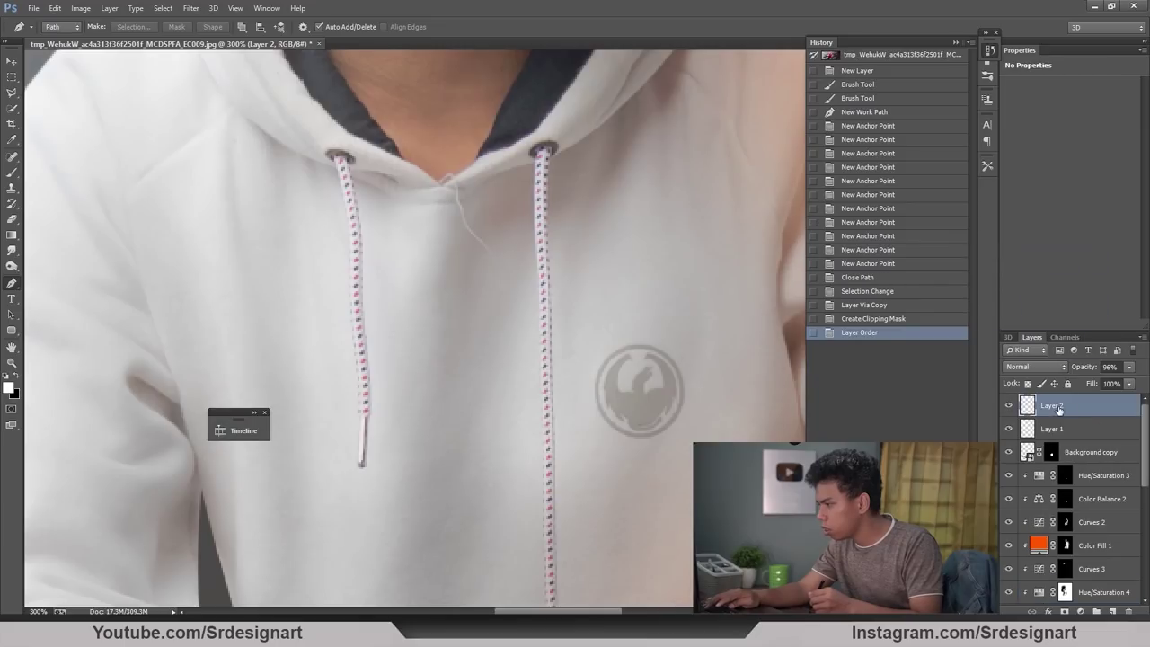
pyautogui.hotkey('ctrl', '-')
pyautogui.hotkey('ctrl', '-')
pyautogui.hotkey('ctrl', '-')
pyautogui.hotkey('ctrl', '-')
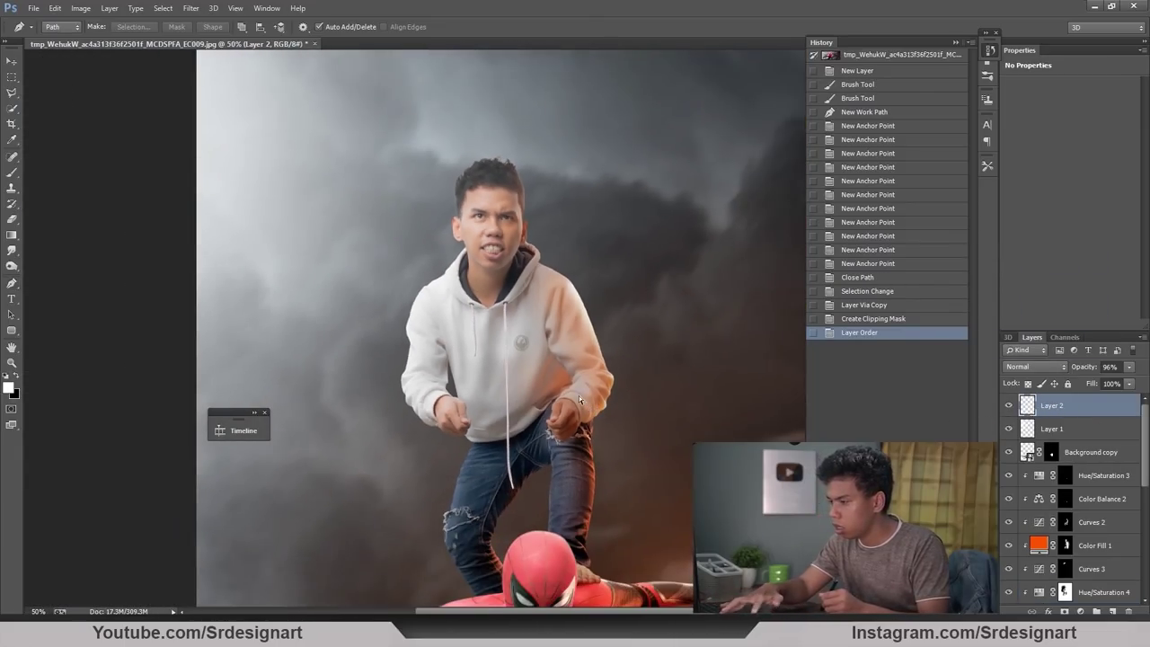
pyautogui.hotkey('ctrl', 't')
pyautogui.press('Escape')
pyautogui.press('p')
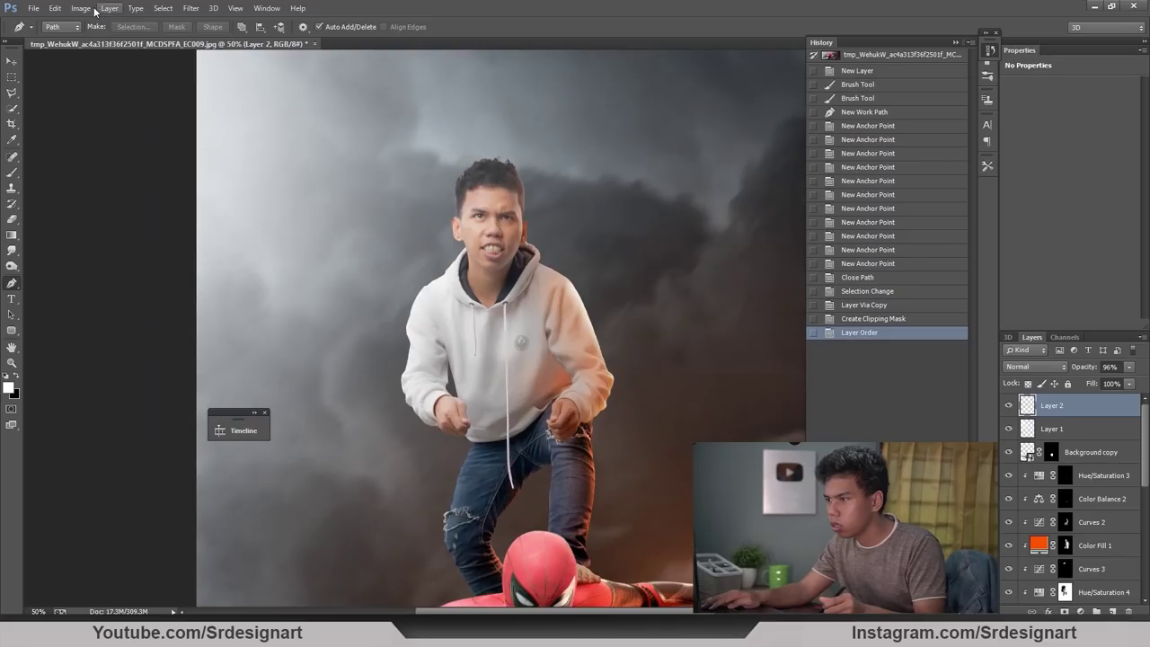
# Step: Puppet Warp the copied drawstring from its eyelet so it curves across the chest and flies out into the sky on the unlit side
pyautogui.click(55, 8)
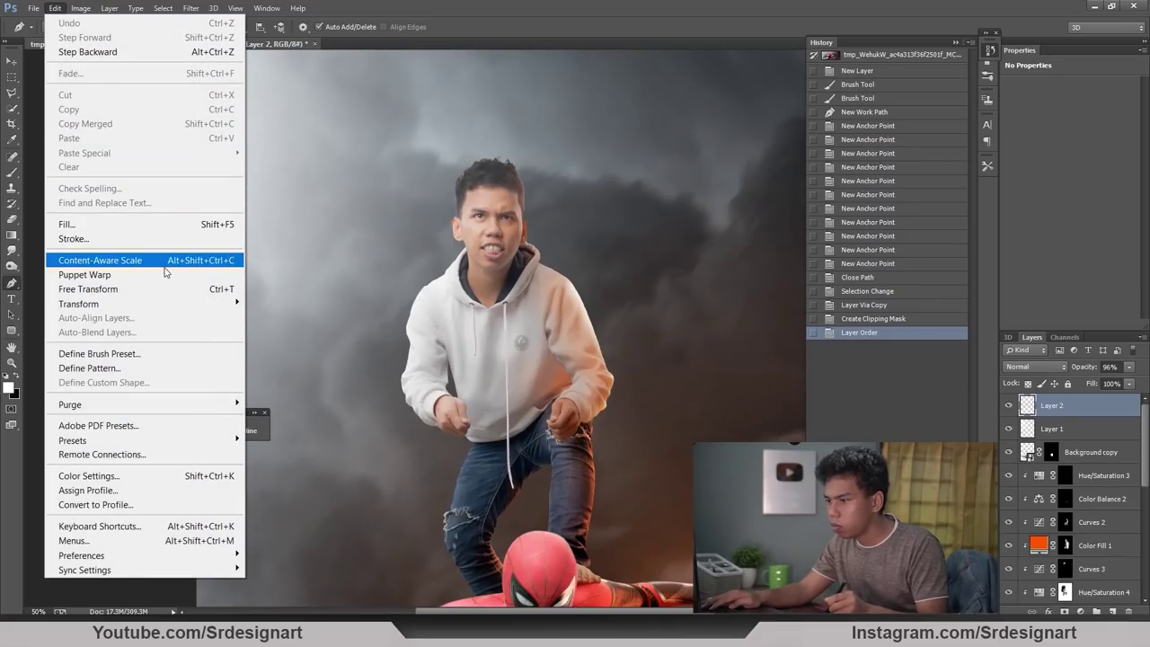
pyautogui.click(84, 275)
pyautogui.click(506, 307)
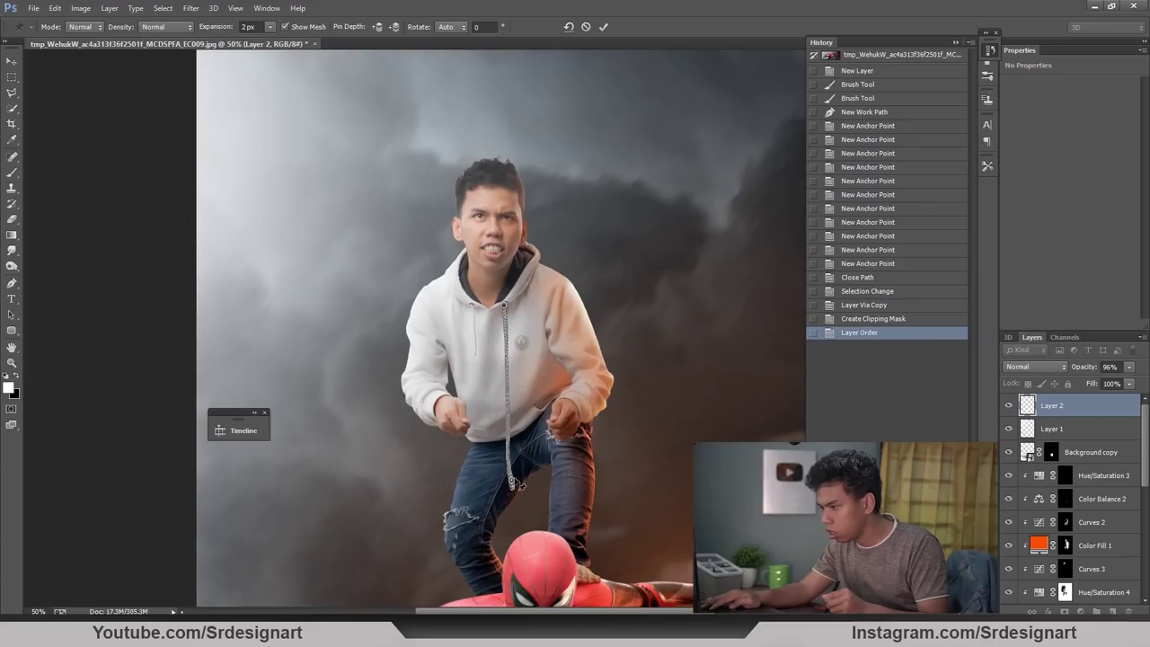
pyautogui.moveTo(516, 487); pyautogui.dragTo(313, 295)
pyautogui.moveTo(475, 304); pyautogui.dragTo(414, 316)
pyautogui.moveTo(314, 294); pyautogui.dragTo(365, 278)
pyautogui.press('Return')
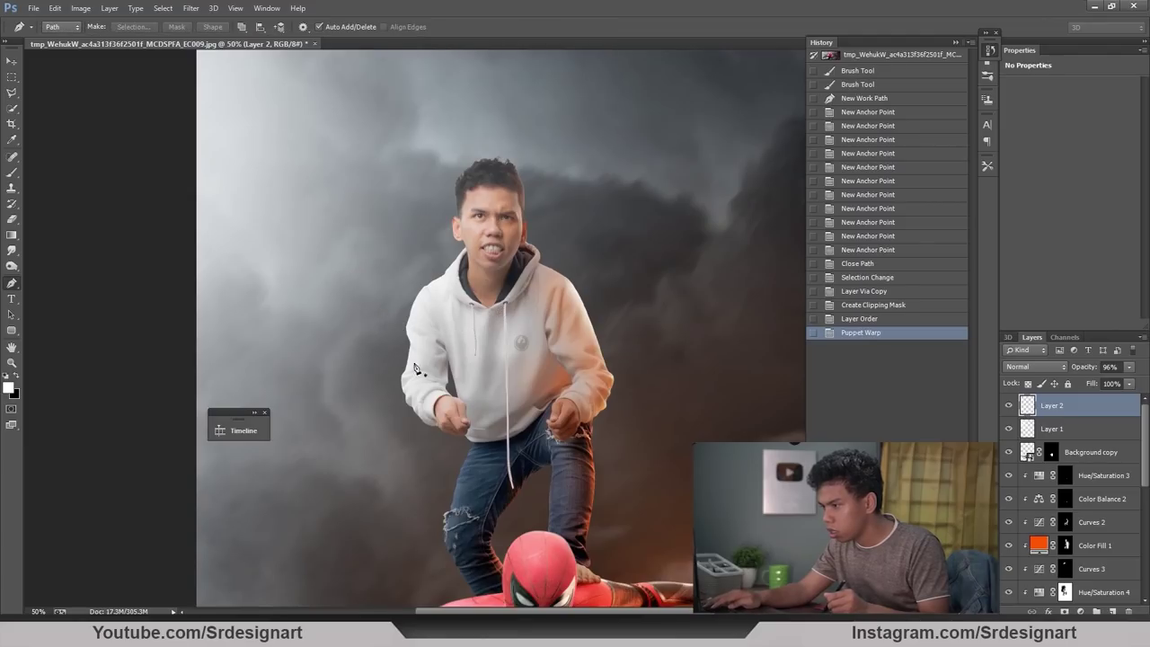
# Step: Remove the original long drawstring from the asasa_61 layer's hoodie and jeans with a 40 px content-aware Spot Healing Brush
pyautogui.hotkey('ctrl', '-')
pyautogui.hotkey('ctrl', '+')
pyautogui.press('space')
pyautogui.moveTo(483, 401); pyautogui.dragTo(482, 286)
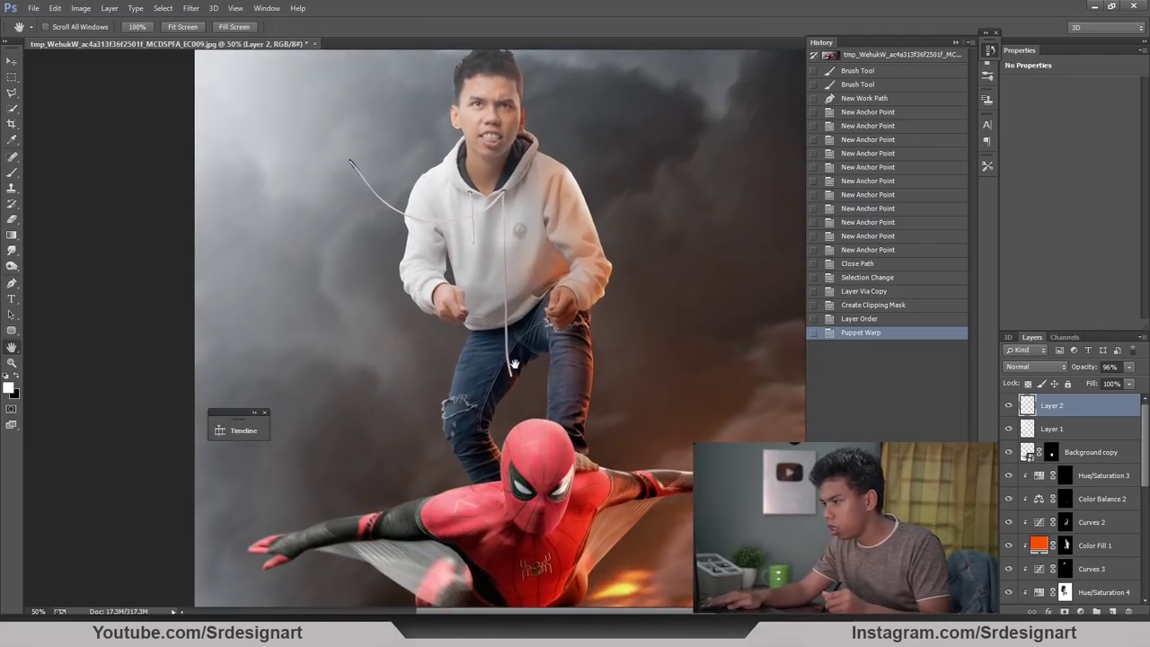
pyautogui.hotkey('ctrl', '+')
pyautogui.hotkey('ctrl', '+')
pyautogui.moveTo(511, 196); pyautogui.dragTo(490, 278)
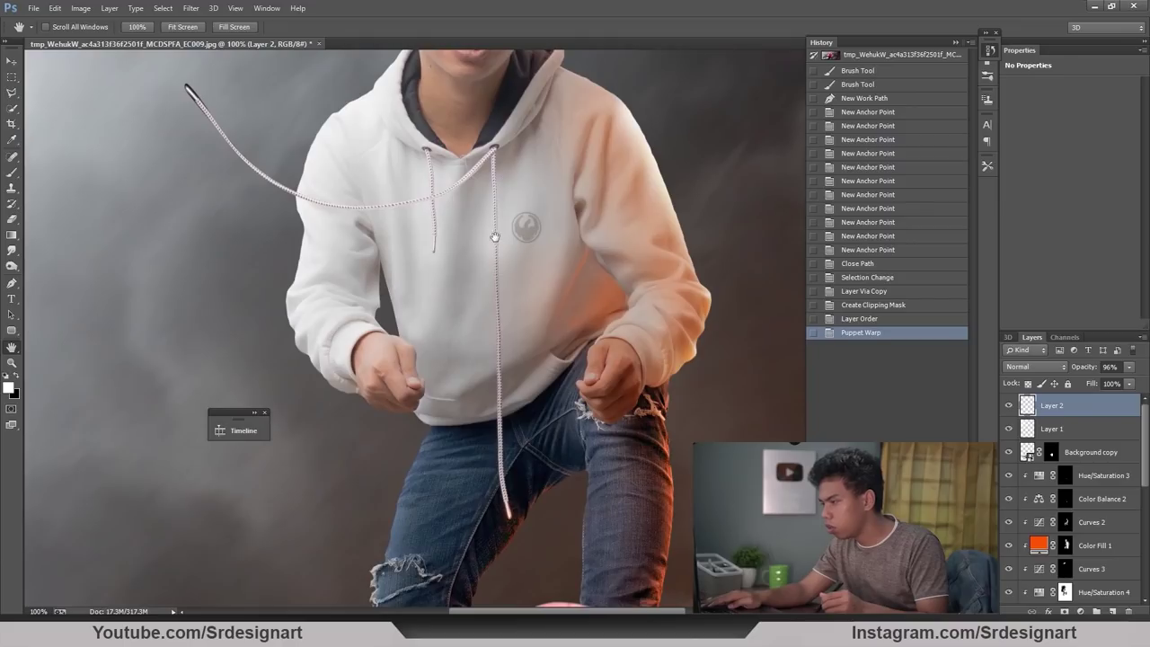
pyautogui.scroll(-4, 1134, 508)
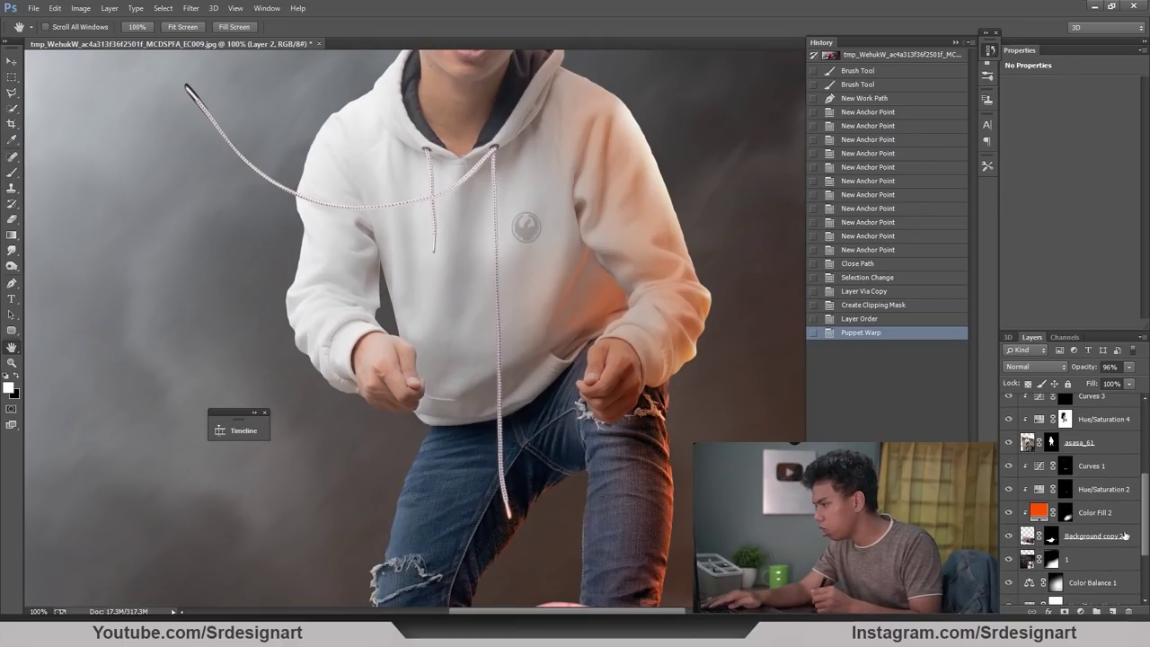
pyautogui.click(1083, 449)
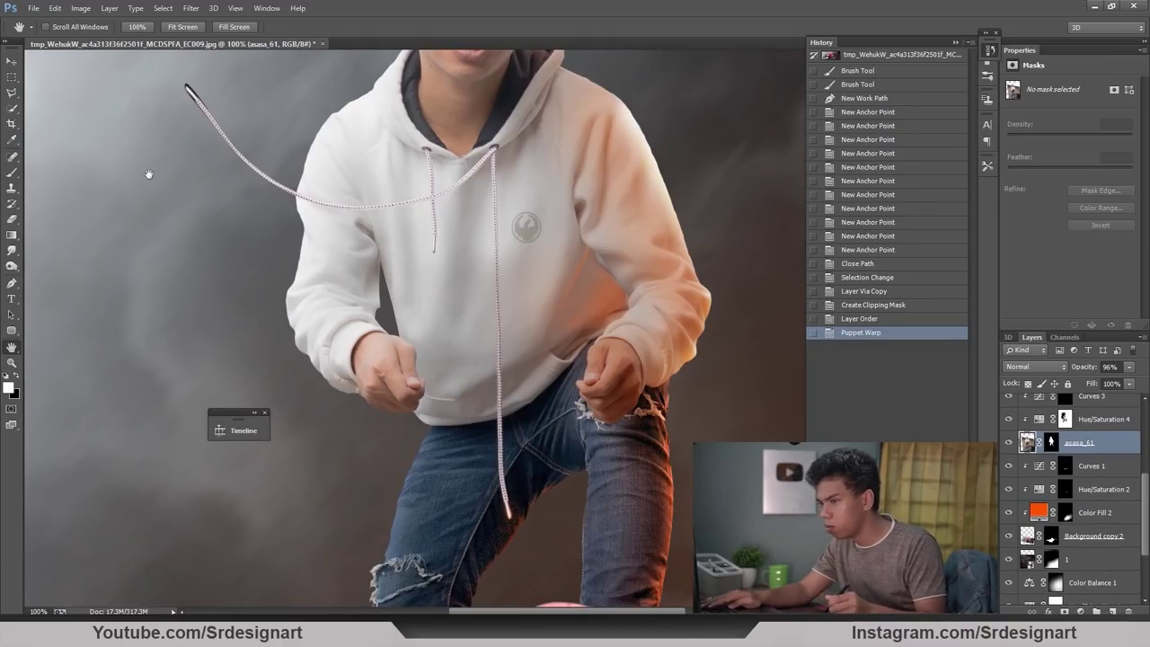
pyautogui.click(13, 157)
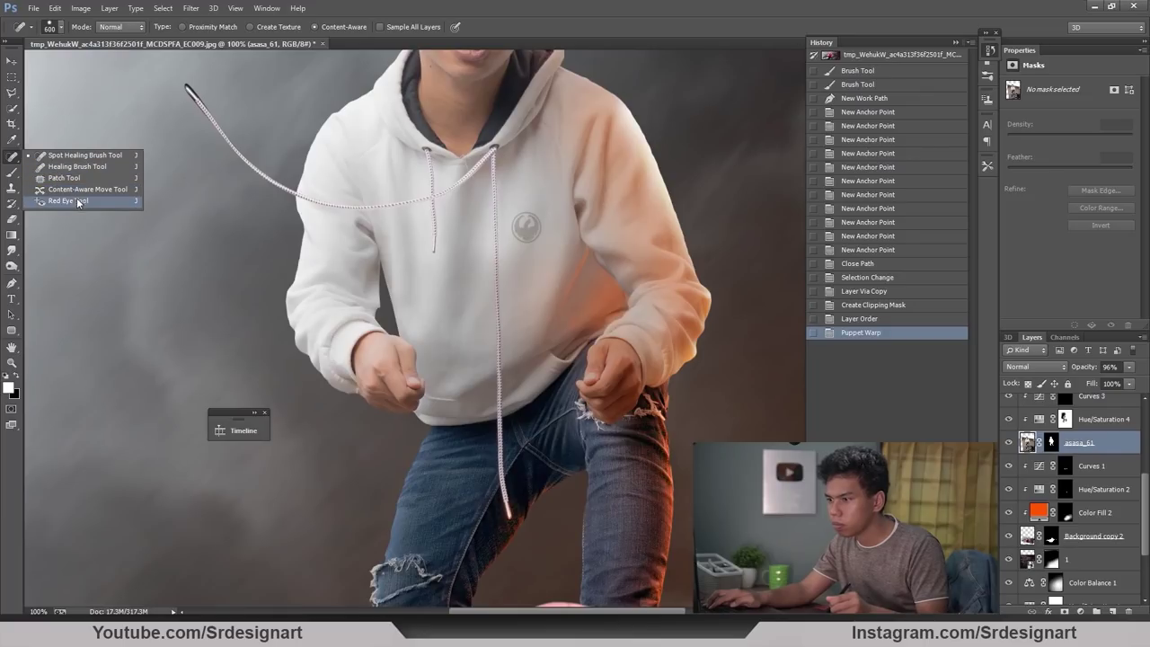
pyautogui.click(62, 155)
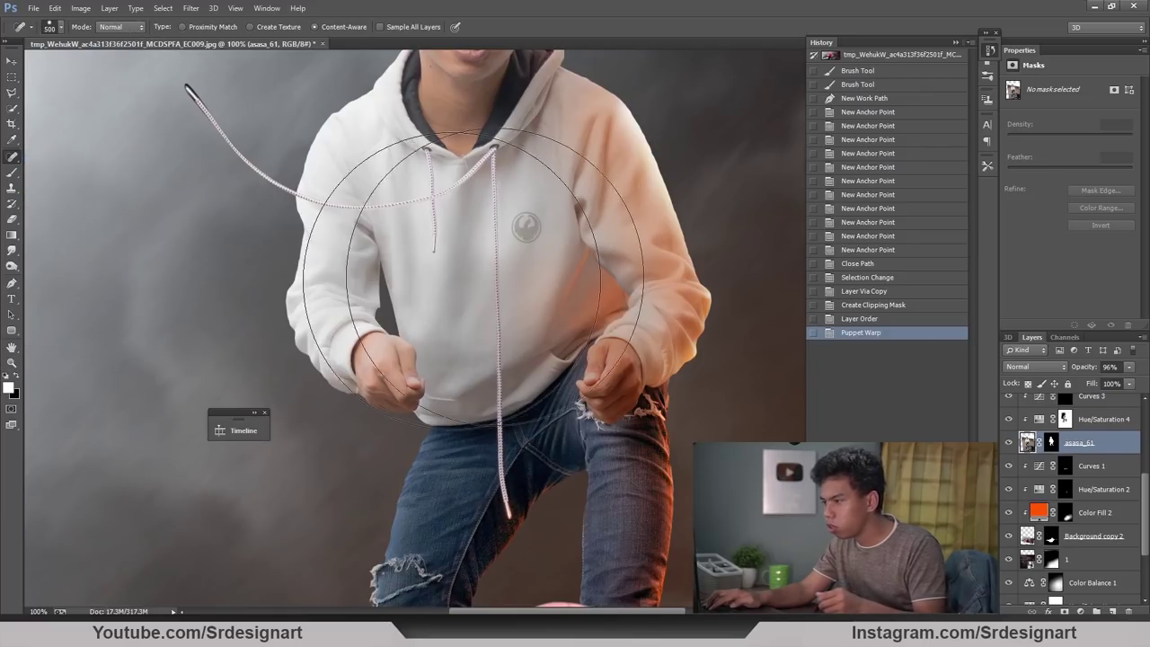
pyautogui.press('[')
pyautogui.press('[')
pyautogui.press('[')
pyautogui.press('[')
pyautogui.press('[')
pyautogui.press('[')
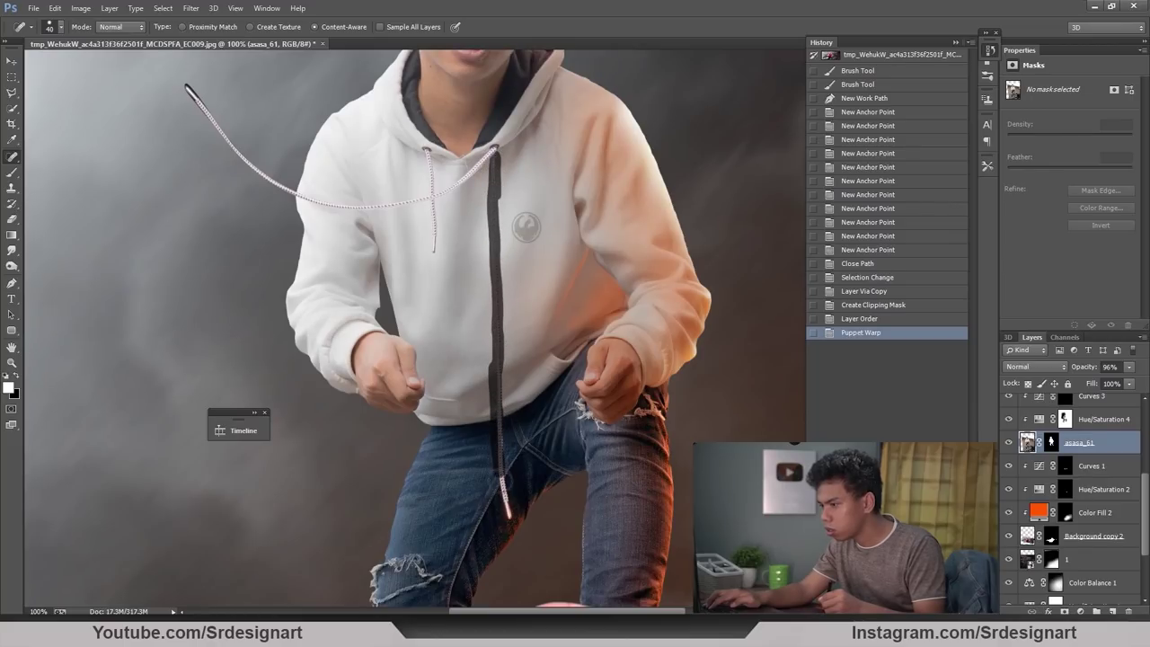
pyautogui.moveTo(502, 413); pyautogui.dragTo(503, 416)
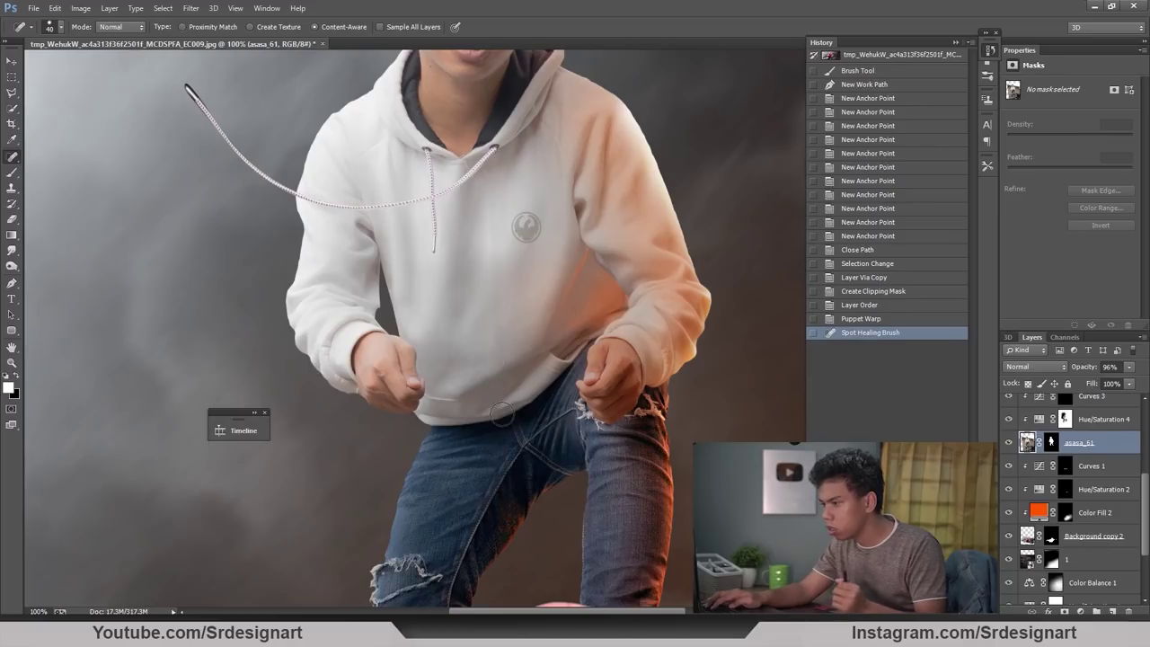
# Step: Inspect the warped drawstring, the short drawstring and the healed hoodie up close and in the full composite
pyautogui.hotkey('ctrl', '-')
pyautogui.hotkey('ctrl', '-')
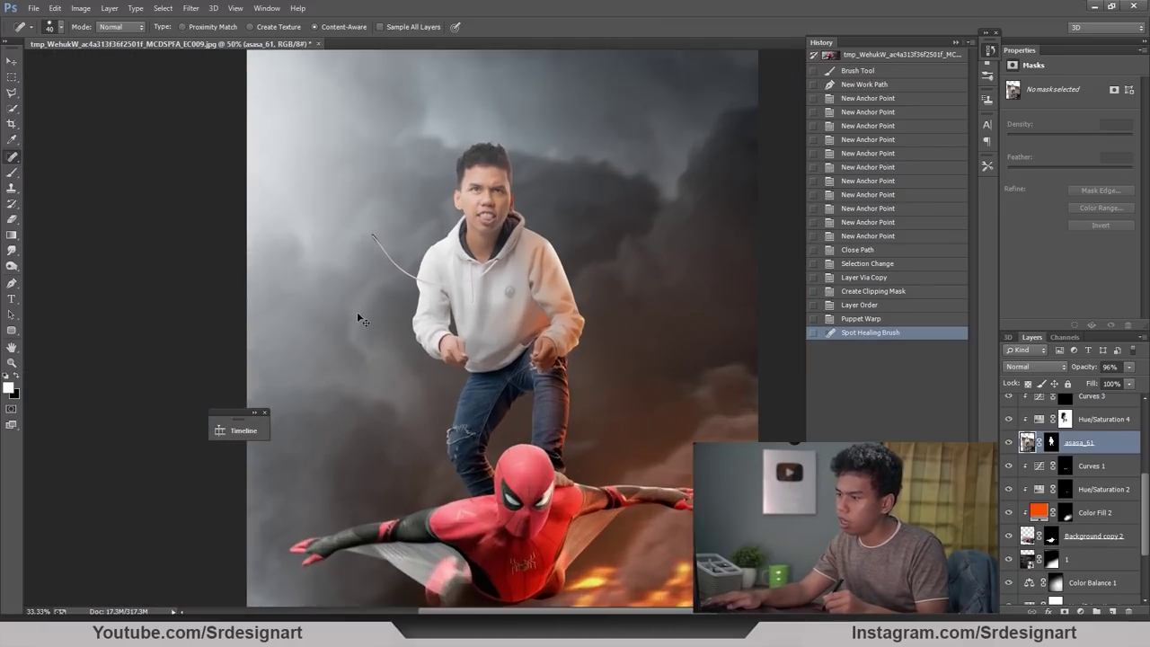
pyautogui.hotkey('ctrl', '+')
pyautogui.hotkey('ctrl', '+')
pyautogui.moveTo(416, 267); pyautogui.dragTo(448, 374)
pyautogui.hotkey('ctrl', '+')
pyautogui.hotkey('ctrl', '+')
pyautogui.hotkey('ctrl', '+')
pyautogui.moveTo(443, 317); pyautogui.dragTo(495, 166)
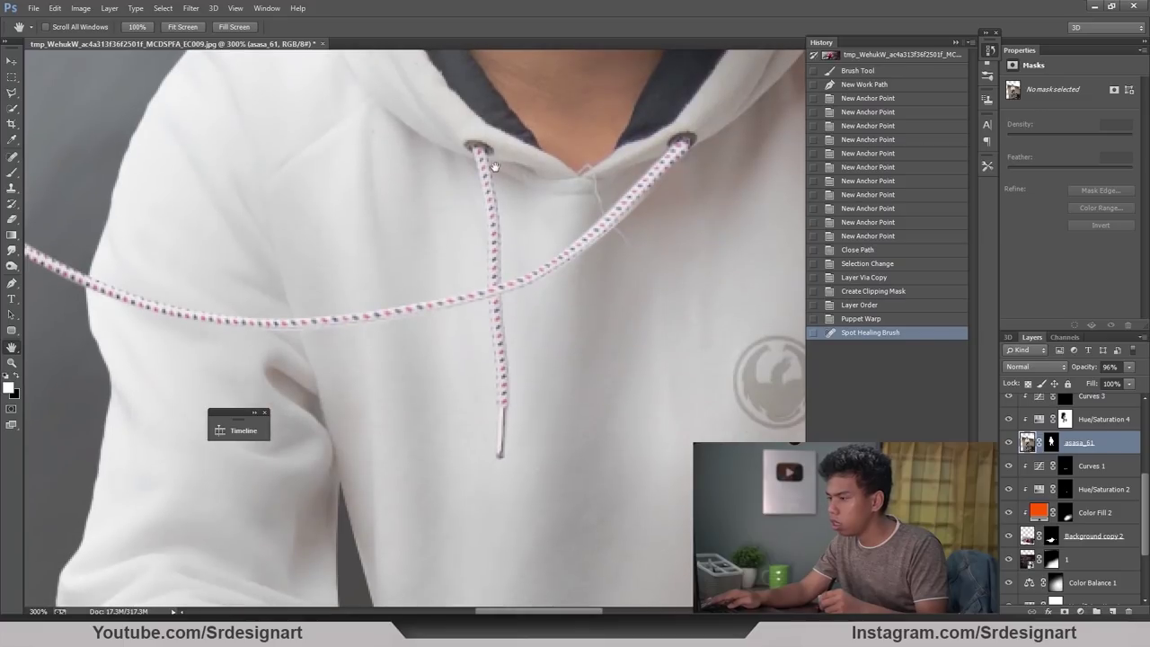
pyautogui.scroll(-6, 610, 256)
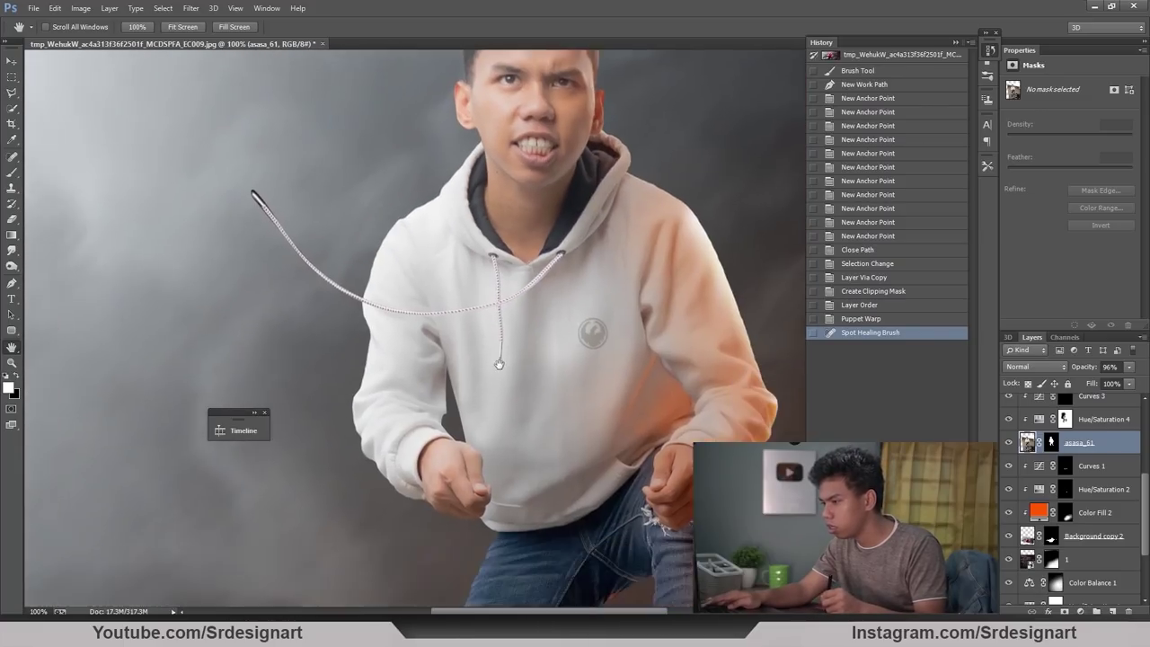
pyautogui.hotkey('ctrl', '-')
pyautogui.hotkey('ctrl', '-')
pyautogui.hotkey('ctrl', '-')
pyautogui.hotkey('ctrl', '+')
pyautogui.moveTo(518, 417); pyautogui.dragTo(459, 357)
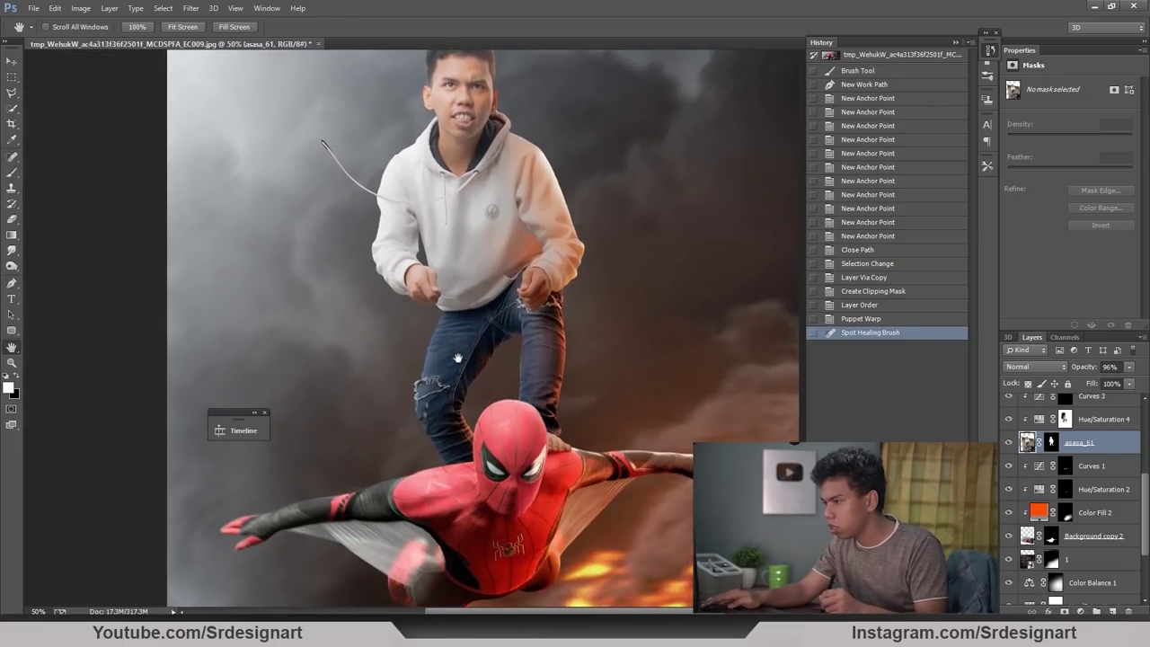
# Step: Duplicate the warped drawstring layer, rotate the copy by -103.75° and position it over the jeans between the man's hand and Spider-Man's head
pyautogui.moveTo(1143, 491); pyautogui.dragTo(1146, 416)
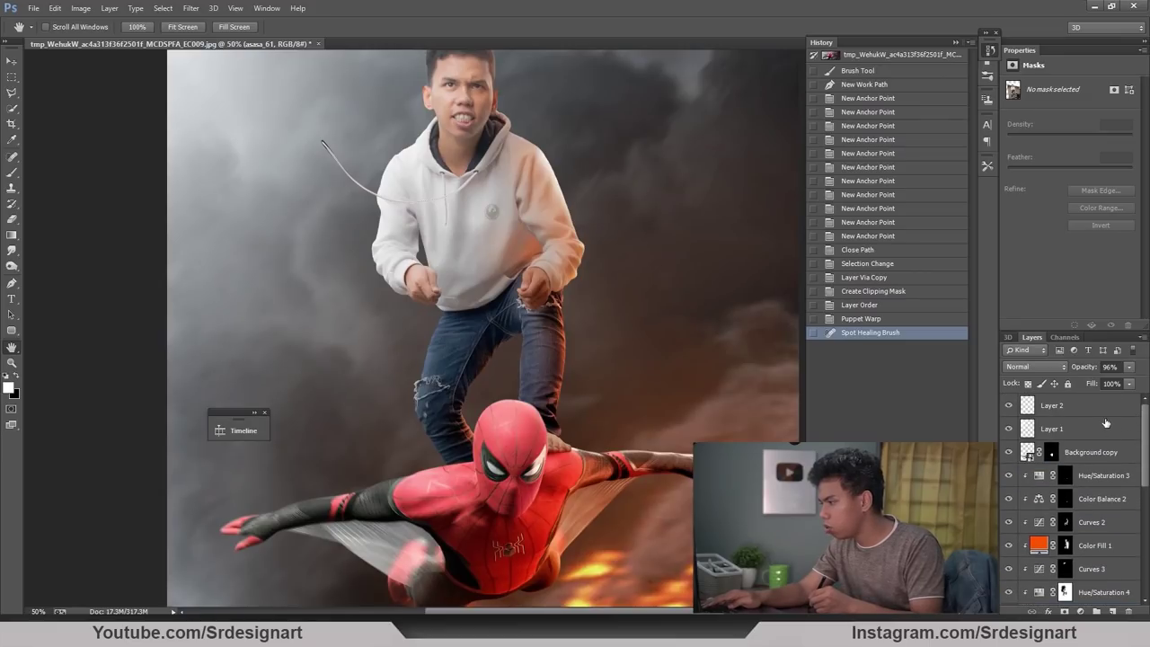
pyautogui.click(1101, 409)
pyautogui.hotkey('ctrl', 'j')
pyautogui.hotkey('ctrl', 't')
pyautogui.moveTo(454, 205); pyautogui.dragTo(516, 241)
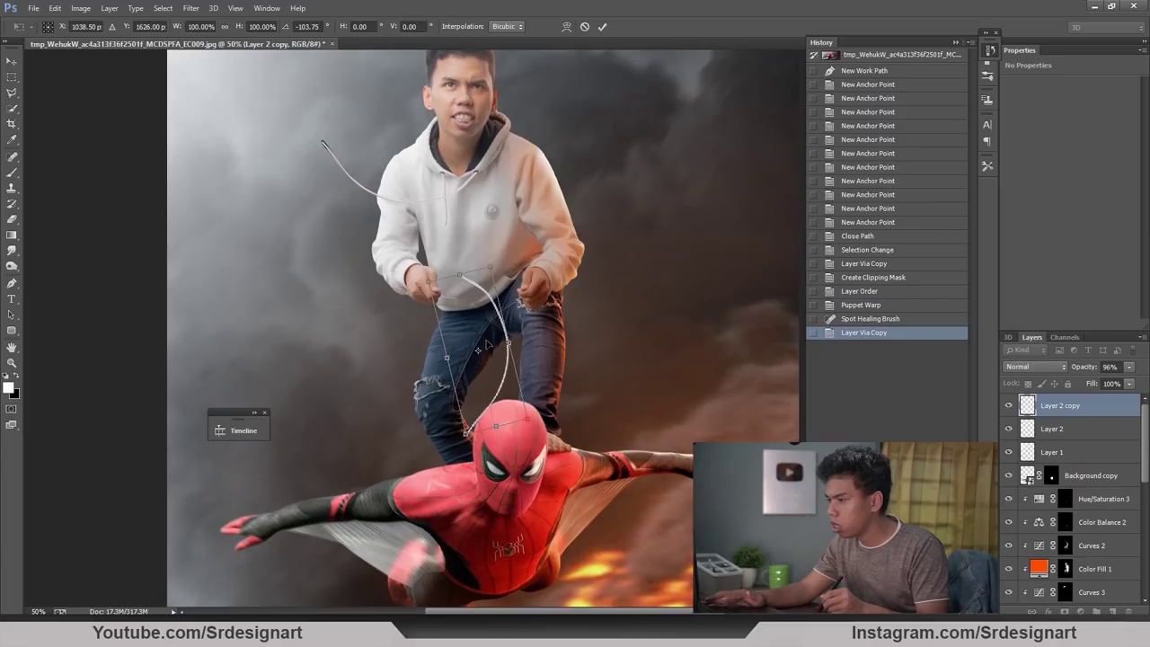
pyautogui.press('Return')
# Step: Puppet Warp the copied drawstring so it runs nearly straight from the man's fire-lit hand down over Spider-Man's mask
pyautogui.click(55, 9)
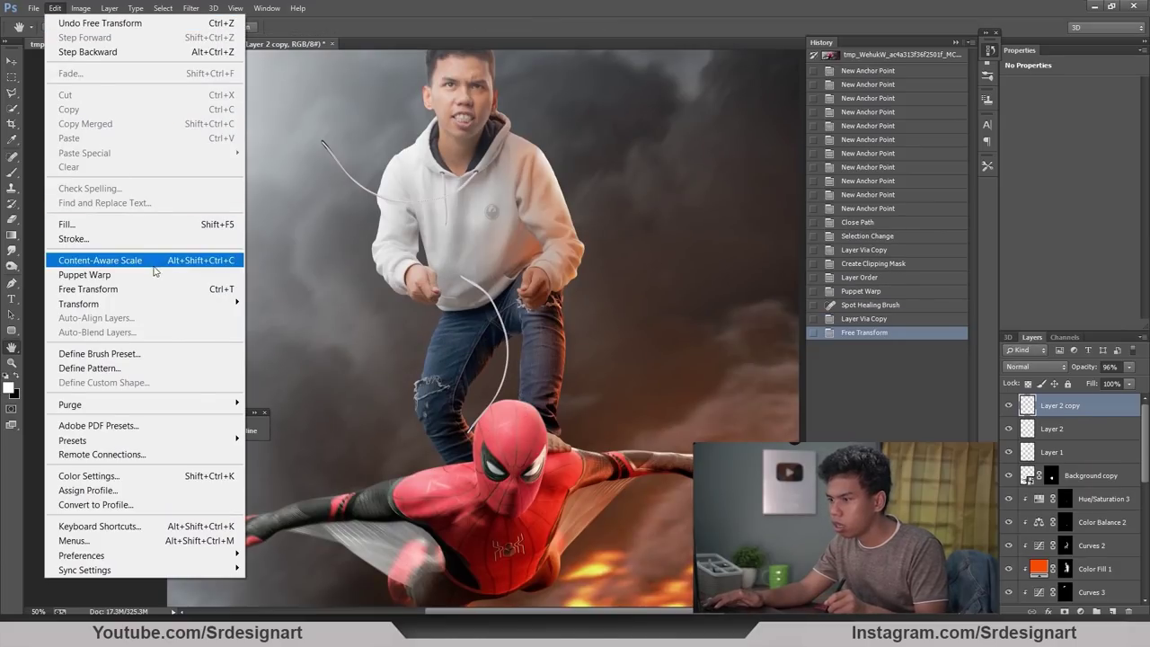
pyautogui.click(81, 272)
pyautogui.moveTo(468, 272); pyautogui.dragTo(524, 292)
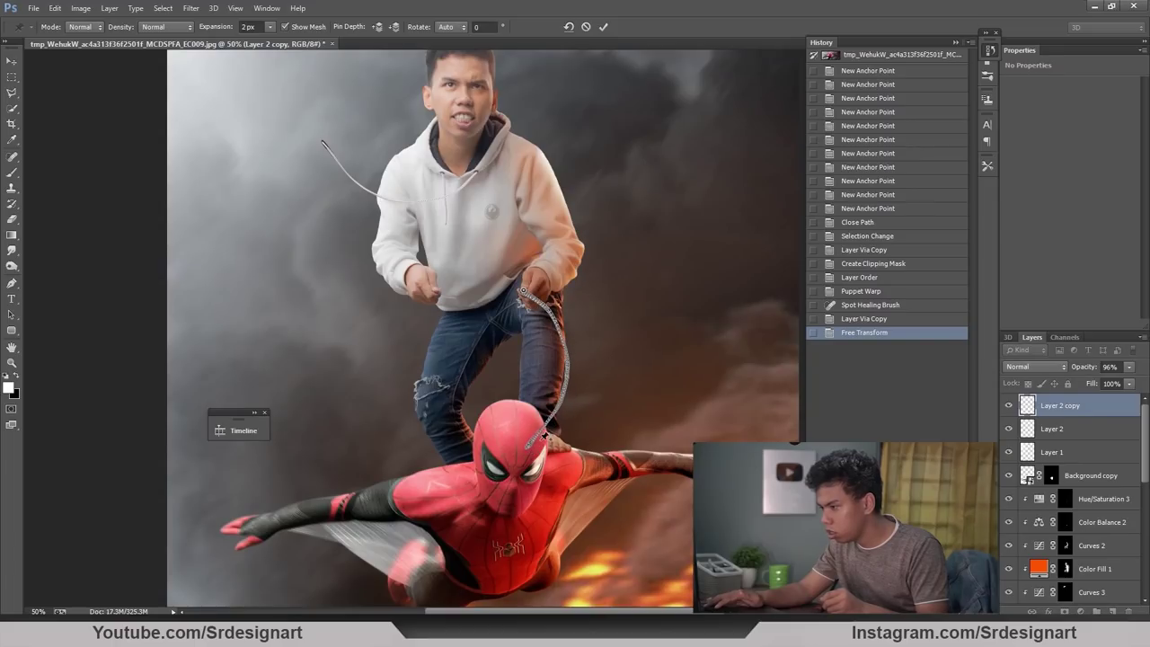
pyautogui.moveTo(536, 439); pyautogui.dragTo(524, 509)
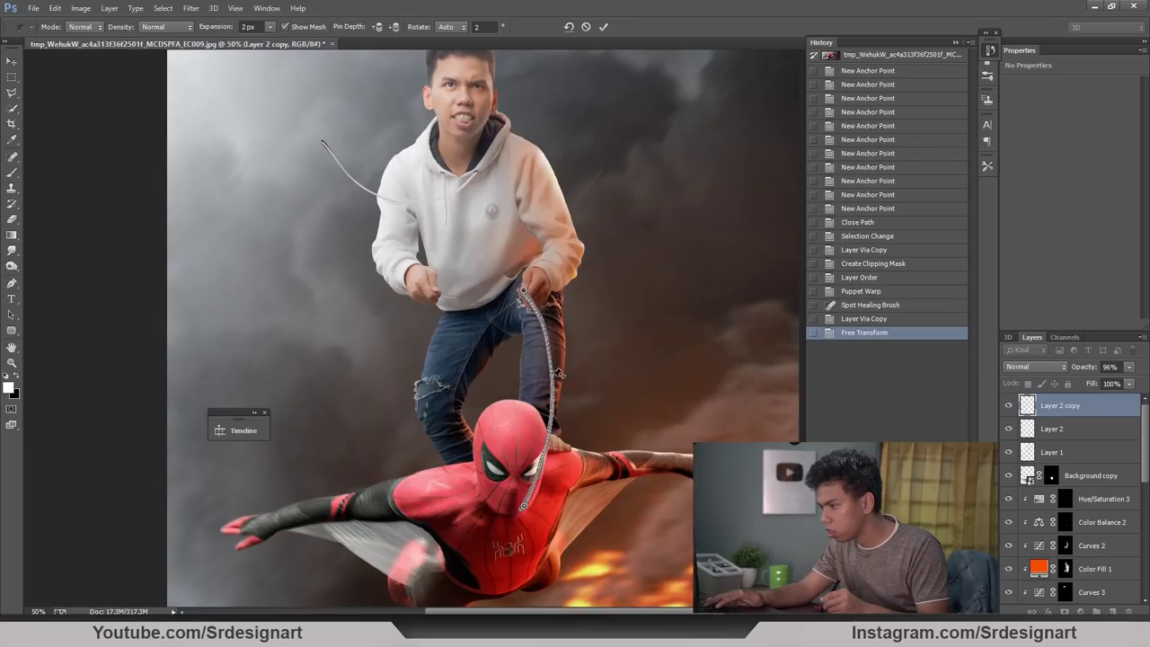
pyautogui.moveTo(554, 375); pyautogui.dragTo(535, 388)
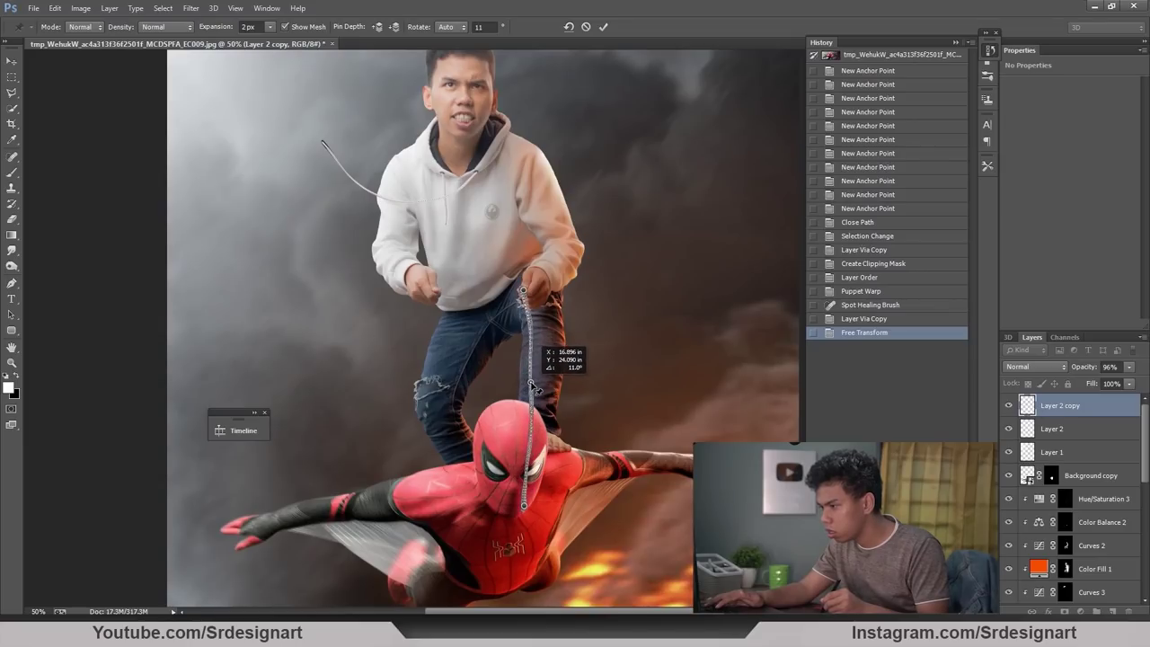
pyautogui.moveTo(526, 509); pyautogui.dragTo(526, 505)
pyautogui.press('Return')
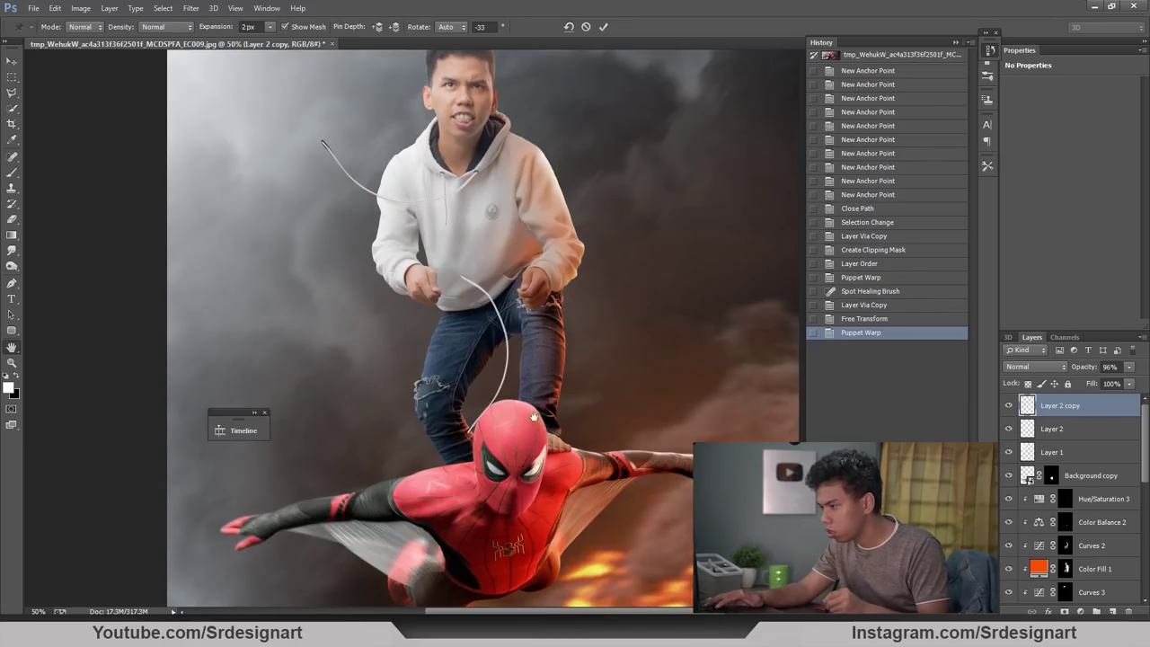
# Step: Move Layer 2 copy directly below the Background copy layer and warp the string's upper end down to sit at the man's hand
pyautogui.moveTo(1050, 410); pyautogui.dragTo(1055, 464)
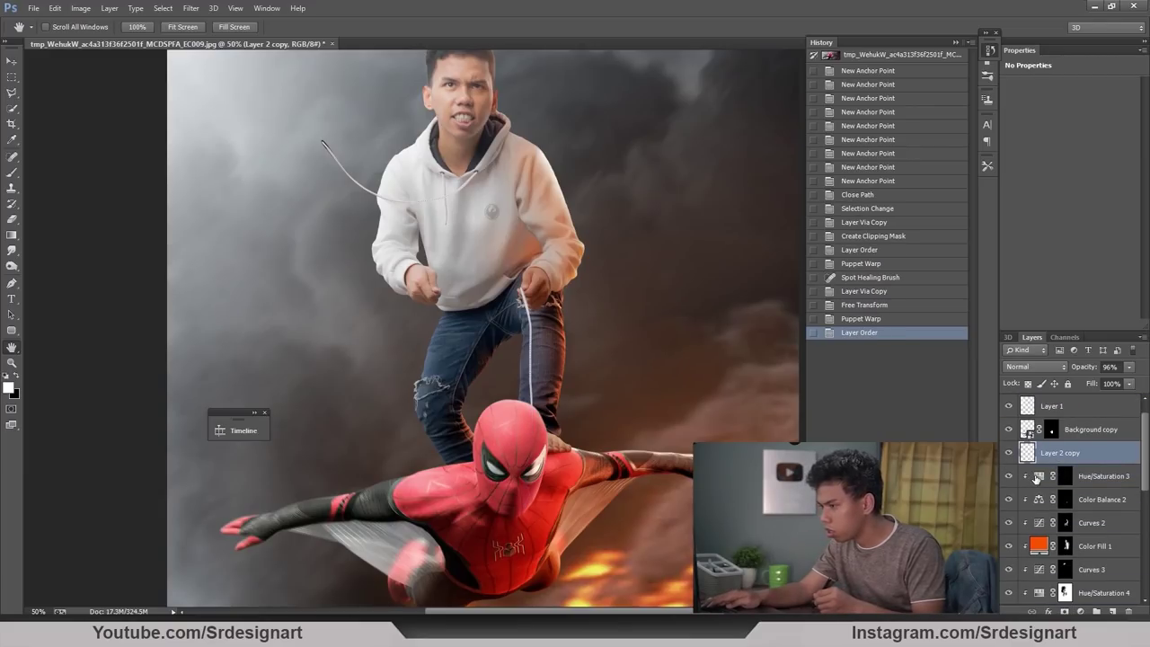
pyautogui.hotkey('ctrl', 't')
pyautogui.hotkey('ctrl', '+')
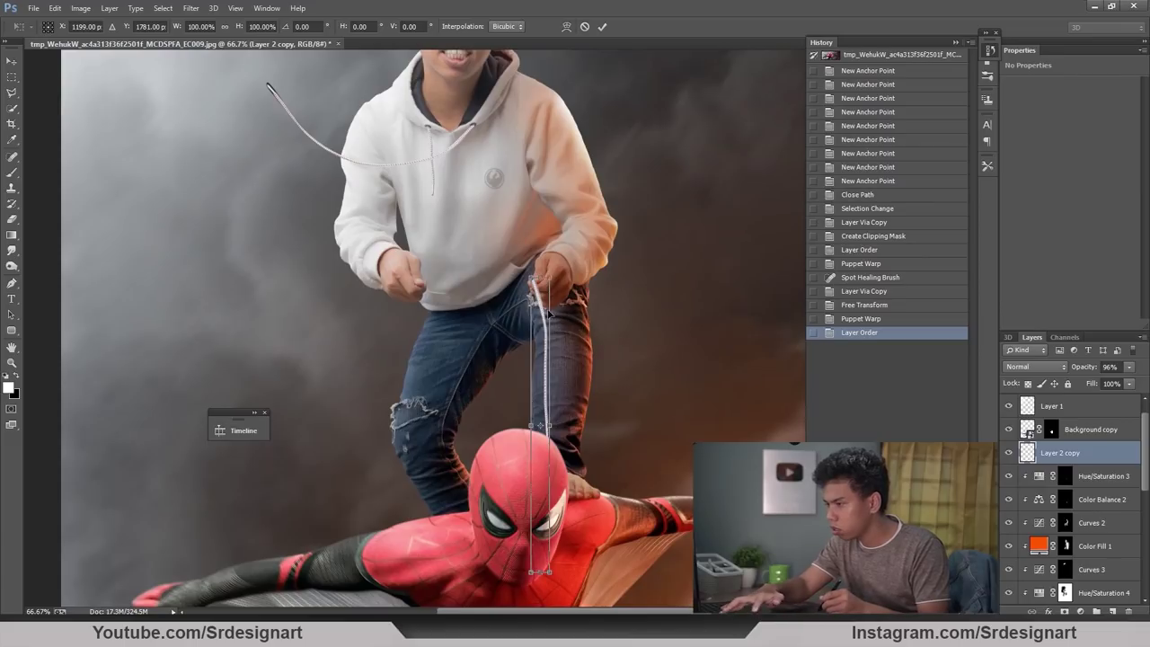
pyautogui.rightClick(548, 309)
pyautogui.click(575, 406)
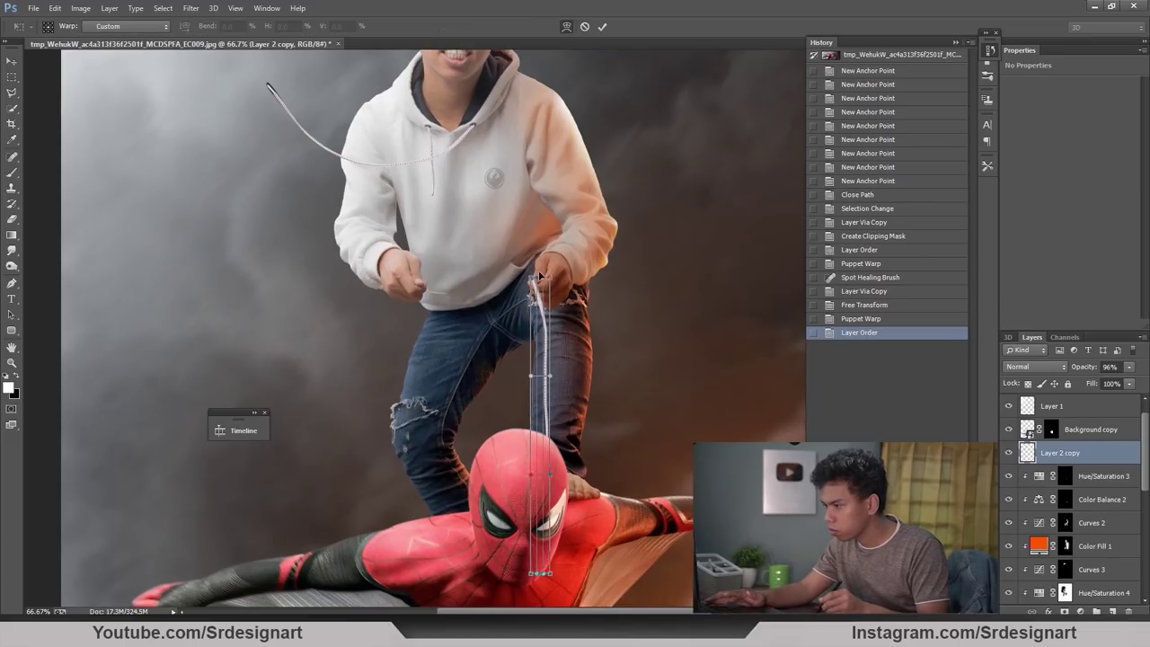
pyautogui.moveTo(540, 276); pyautogui.dragTo(542, 325)
pyautogui.press('Return')
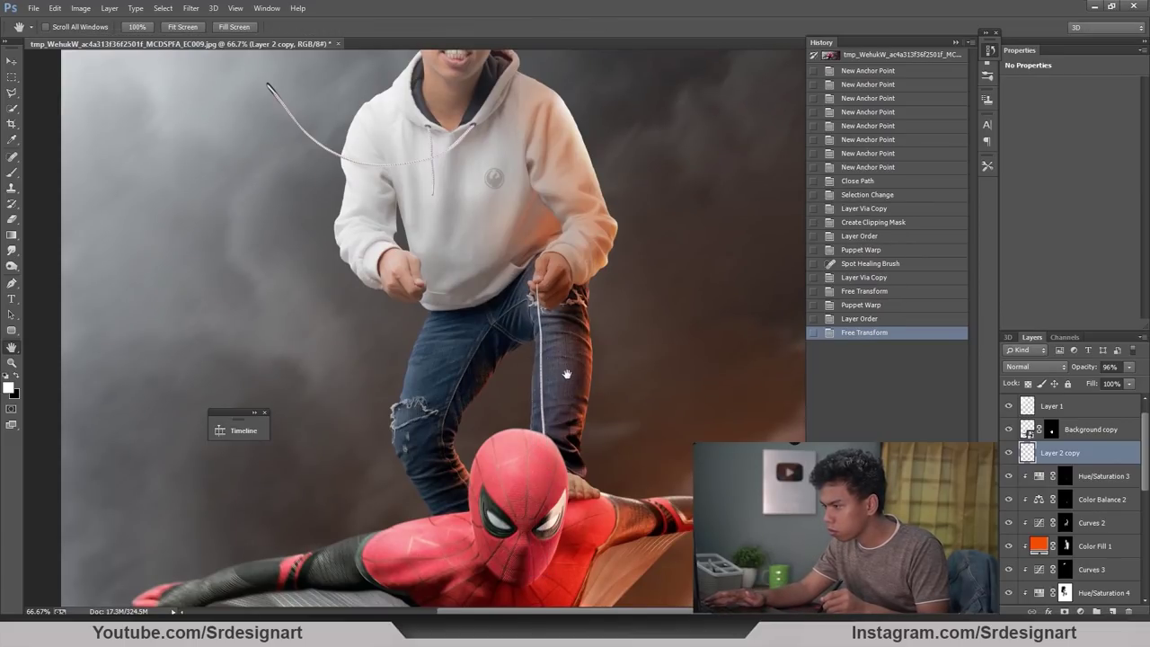
# Step: Duplicate the string layer, rotate the copy by about -12.5° and position it between the man's other hand and Spider-Man's head
pyautogui.hotkey('ctrl', '-')
pyautogui.hotkey('ctrl', 'j')
pyautogui.hotkey('ctrl', 't')
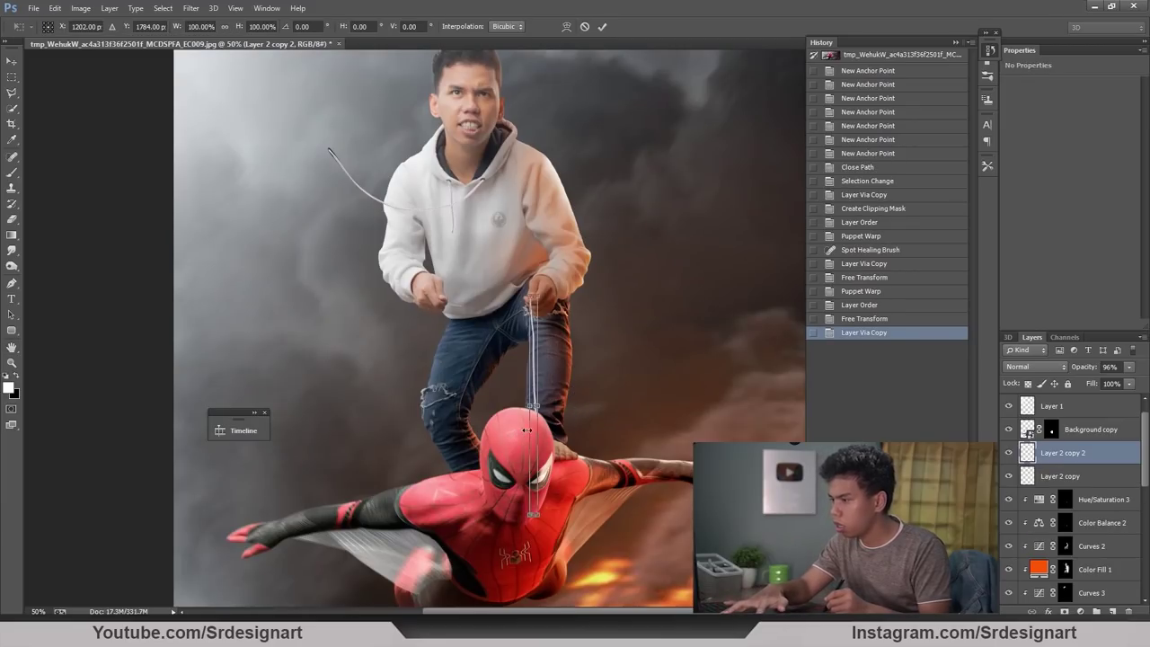
pyautogui.moveTo(566, 336); pyautogui.dragTo(454, 327)
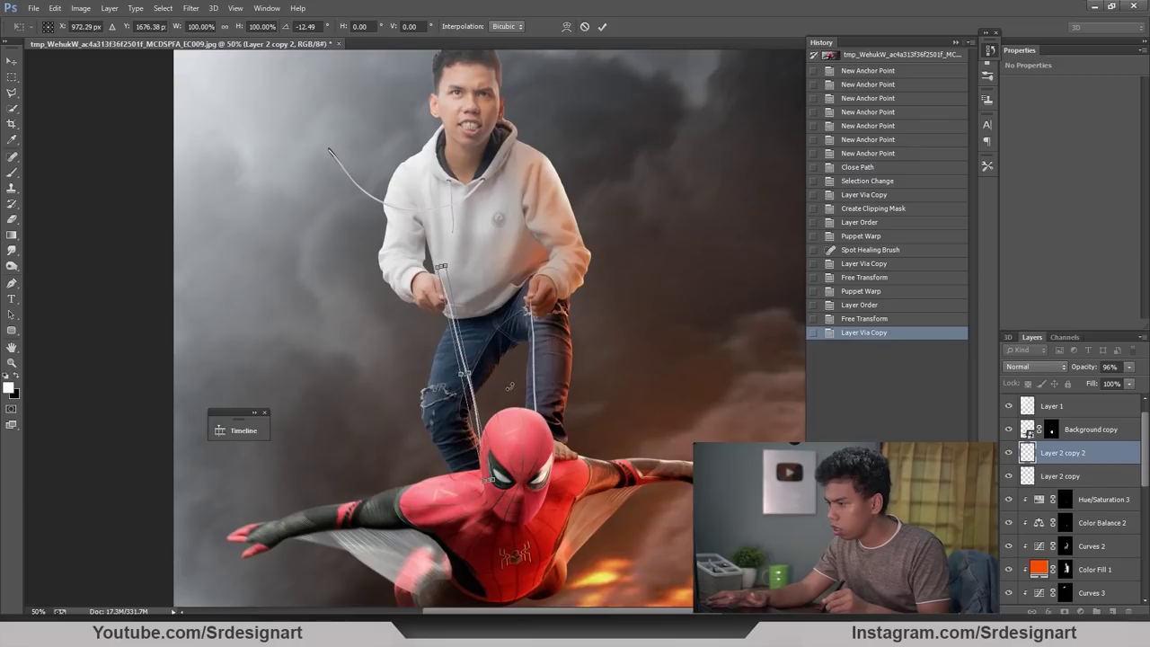
pyautogui.moveTo(514, 386); pyautogui.dragTo(514, 380)
pyautogui.press('Return')
pyautogui.press('space')
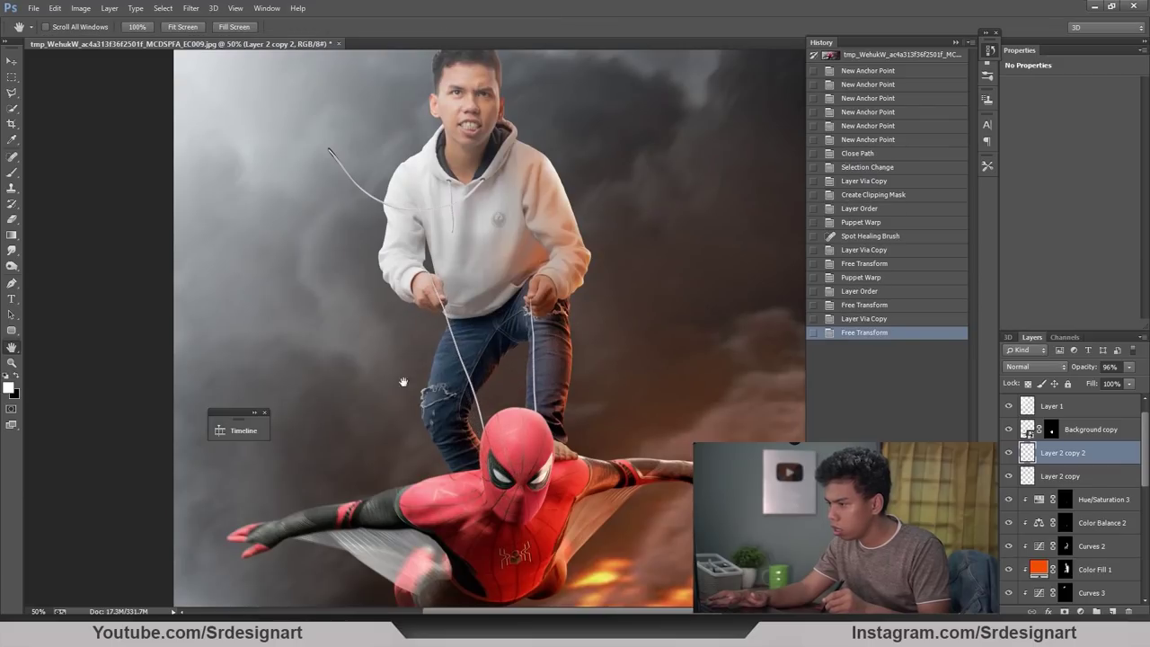
# Step: Erase the second string's upper end over the man's hand with a soft 45 px eraser at 46% opacity
pyautogui.press('e')
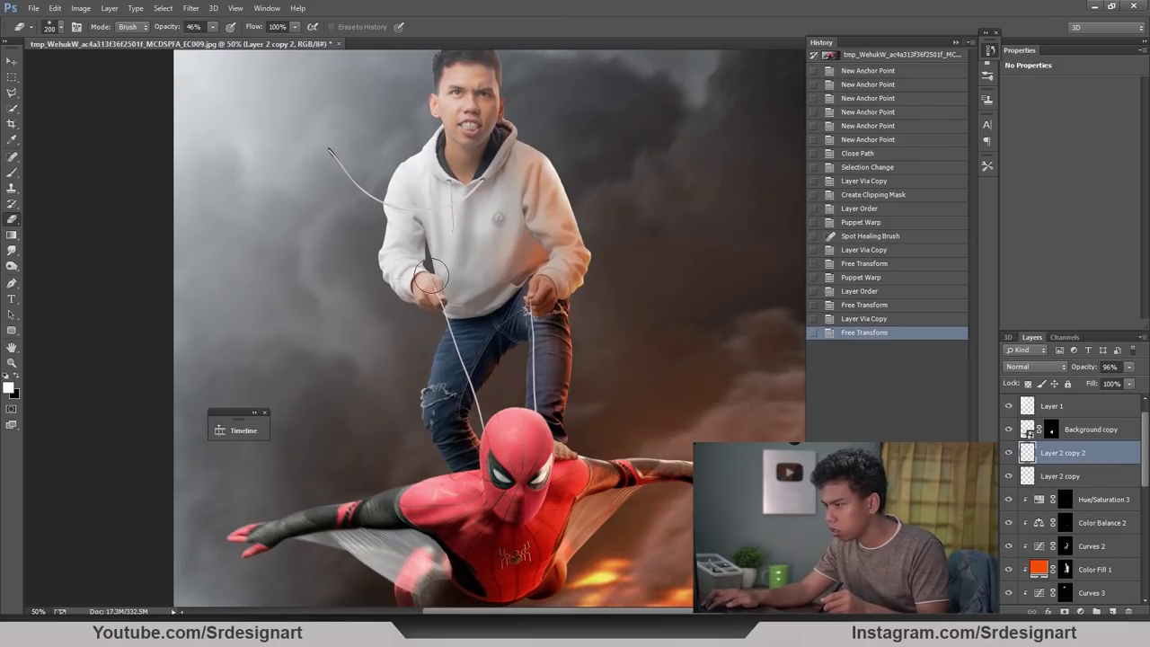
pyautogui.click(435, 292)
pyautogui.rightClick(441, 290)
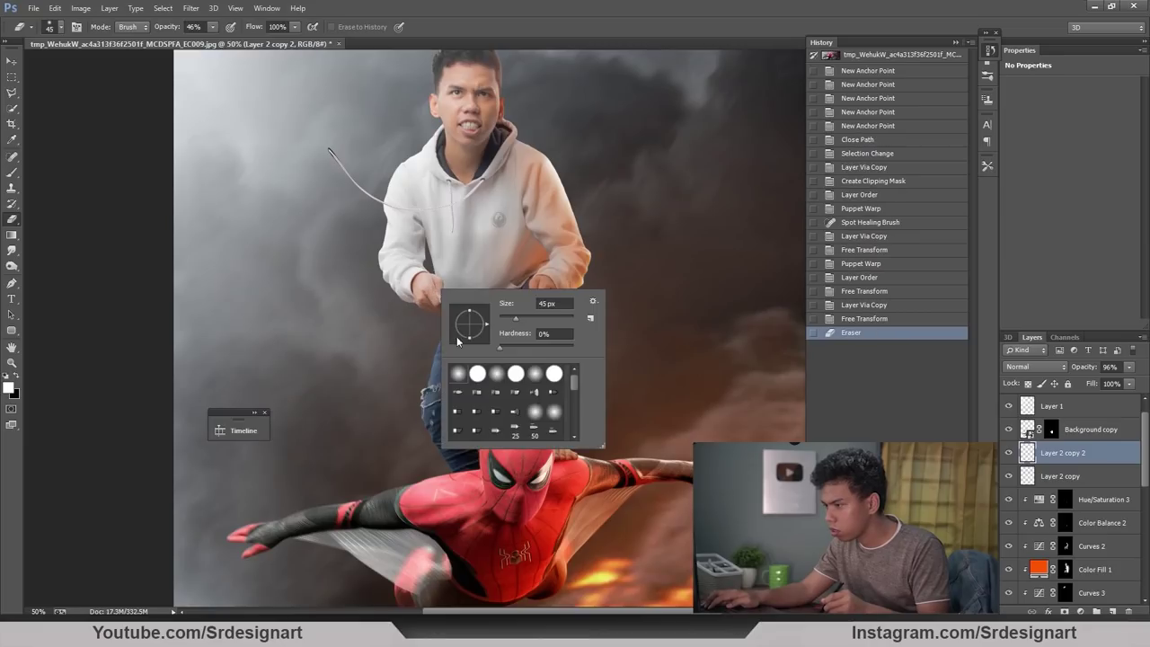
pyautogui.press('Return')
pyautogui.click(435, 294)
pyautogui.scroll(-2, 435, 295)
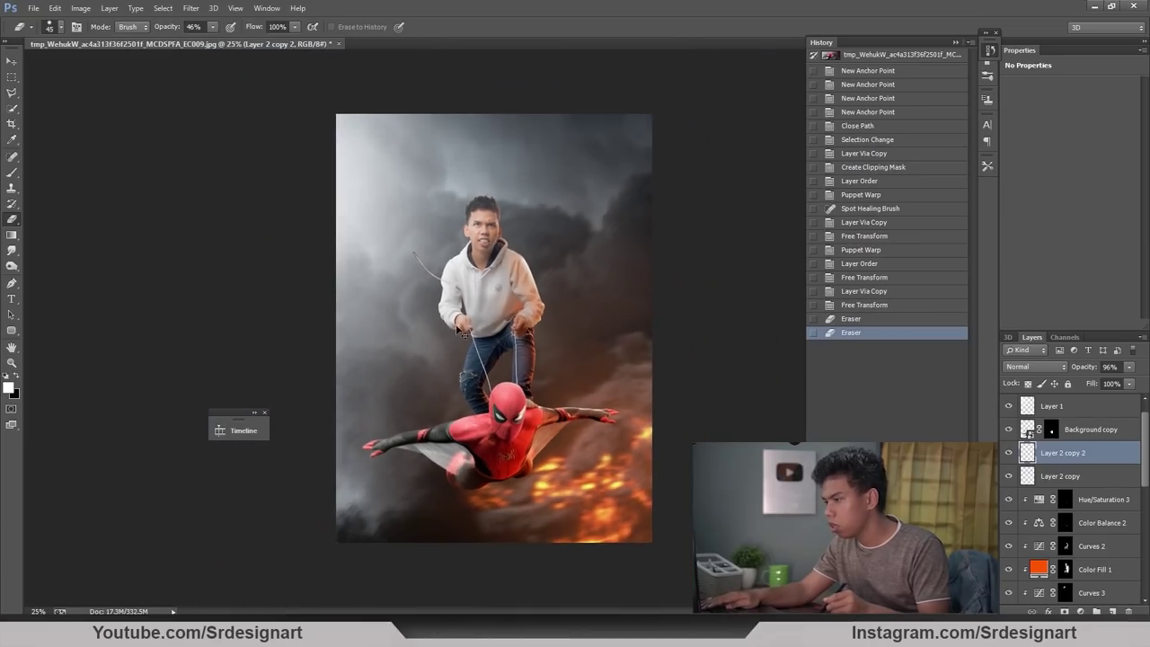
# Step: Add a clipped Curves adjustment above the asasa_61 layer, darken it from input 153 to output 111 and fill its mask with black
pyautogui.moveTo(1146, 462); pyautogui.dragTo(1144, 504)
pyautogui.click(1096, 525)
pyautogui.scroll(1, 494, 218)
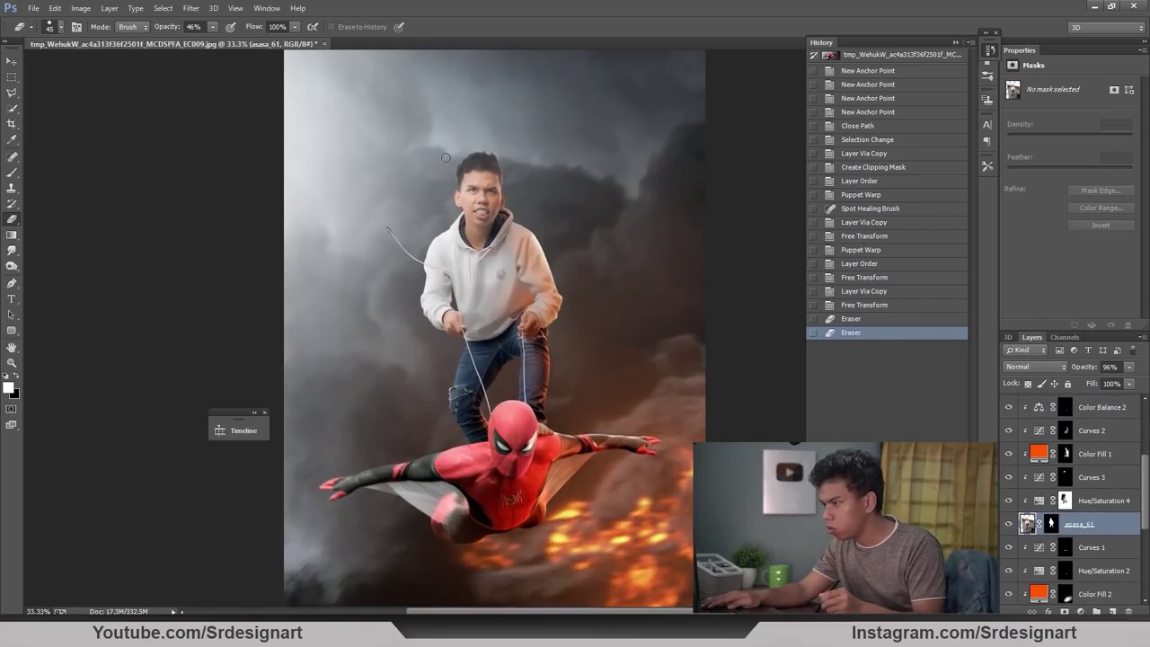
pyautogui.click(1079, 611)
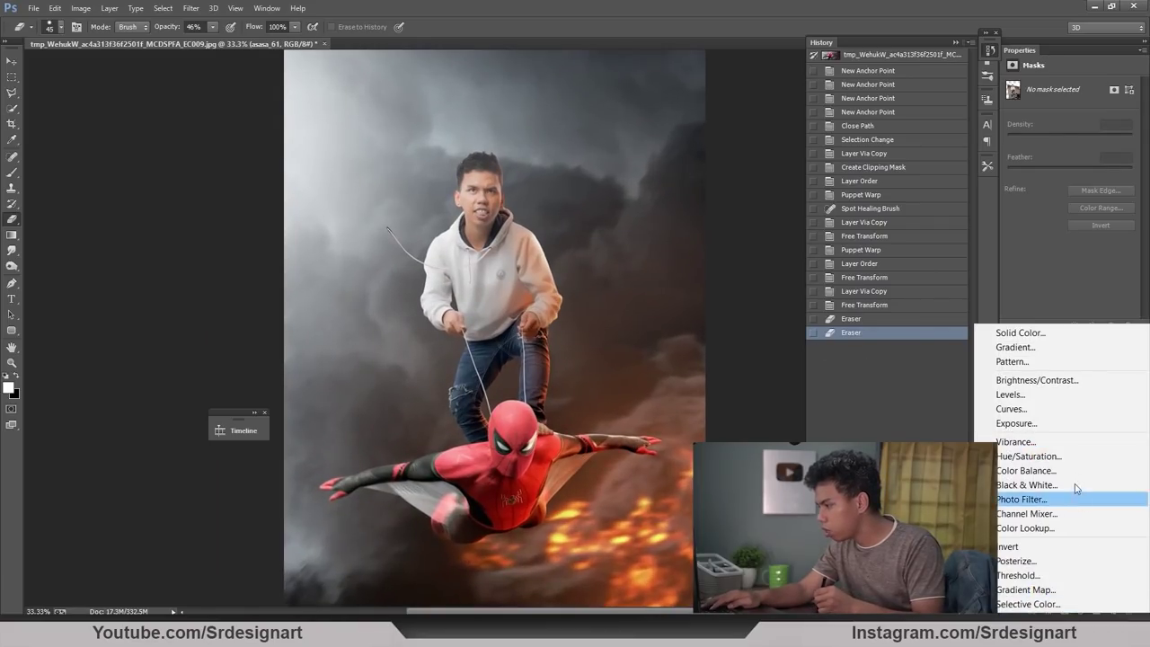
pyautogui.click(1056, 409)
pyautogui.moveTo(1089, 156); pyautogui.dragTo(1091, 172)
pyautogui.hotkey('ctrl', 'BackSpace')
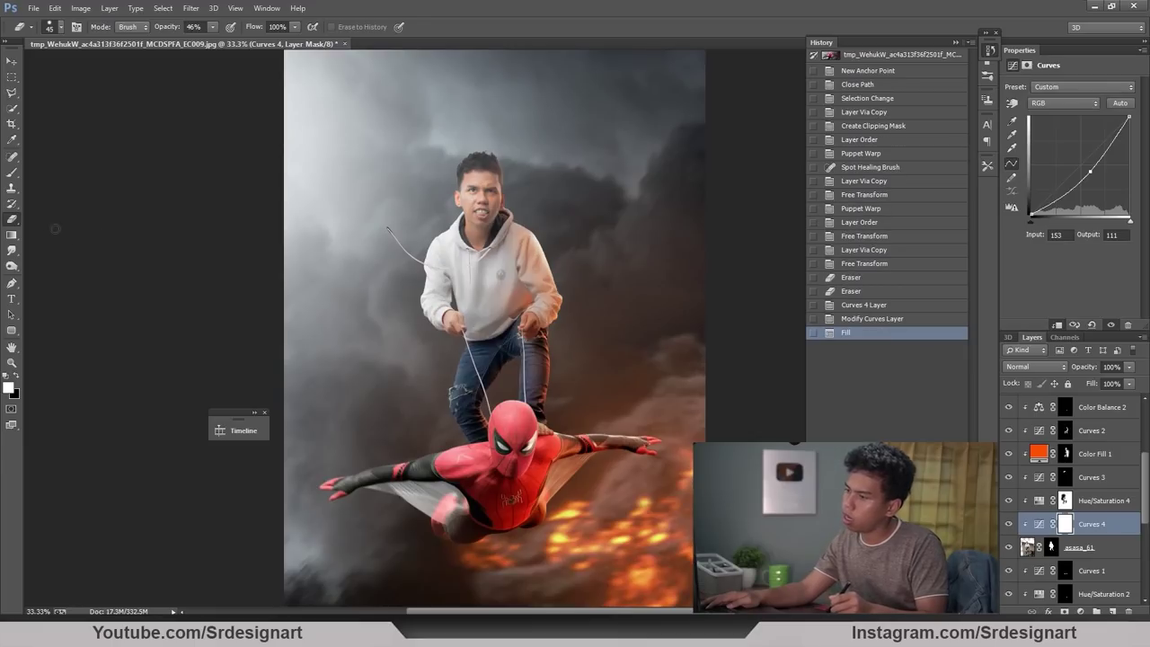
# Step: Paint white on the new Curves mask with an 800 px brush at 49% opacity over the man's head, hoodie and the side away from the fire
pyautogui.click(11, 172)
pyautogui.click(443, 191)
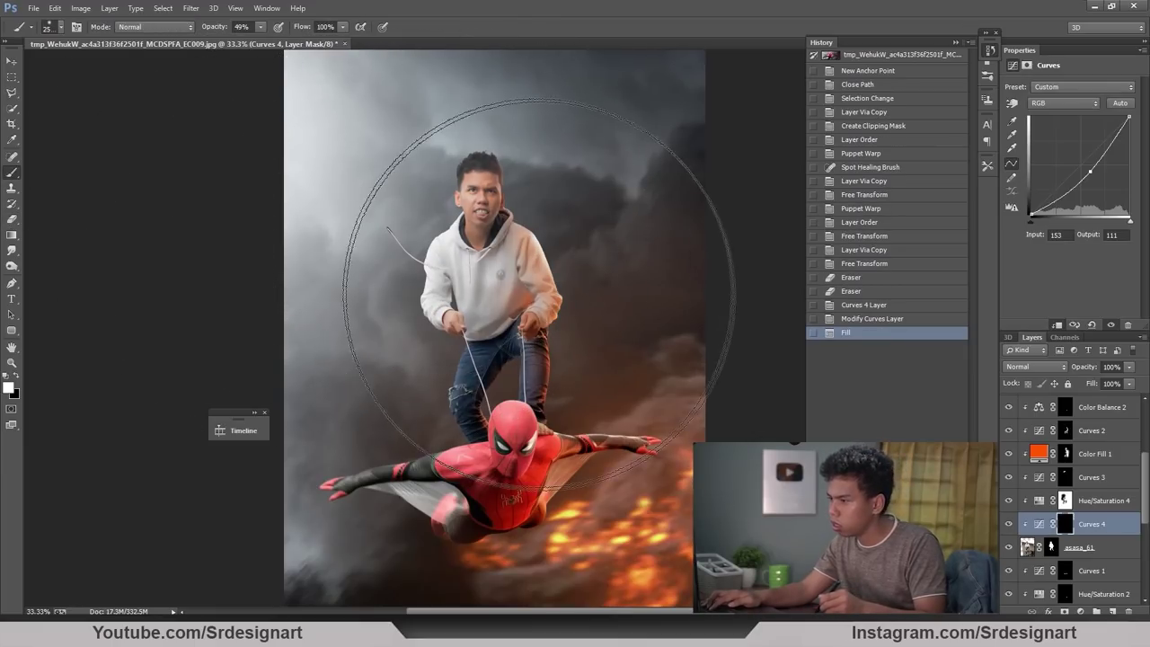
pyautogui.press('[')
pyautogui.press('[')
pyautogui.press('[')
pyautogui.press('[')
pyautogui.press('[')
pyautogui.press('[')
pyautogui.press('[')
pyautogui.press('[')
pyautogui.press('[')
pyautogui.press('[')
pyautogui.press('[')
pyautogui.press('[')
pyautogui.press('[')
pyautogui.press('[')
pyautogui.press('[')
pyautogui.click(426, 185)
pyautogui.click(437, 196)
pyautogui.click(472, 265)
pyautogui.click(480, 286)
pyautogui.click(462, 285)
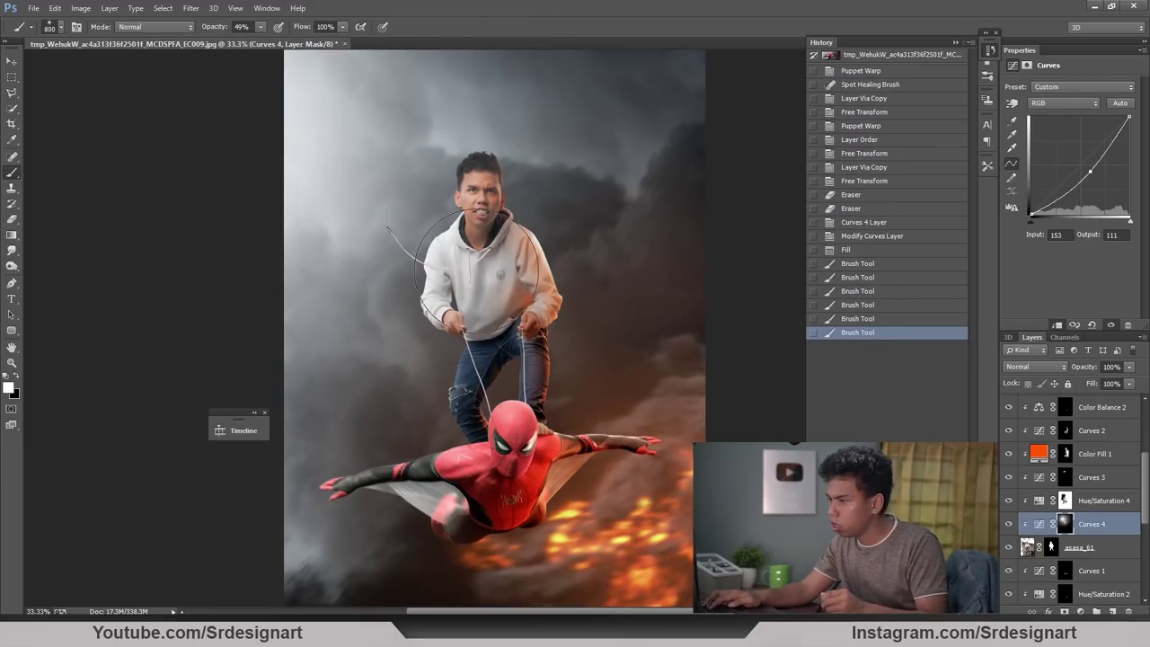
pyautogui.click(404, 273)
pyautogui.click(399, 301)
pyautogui.click(399, 310)
pyautogui.click(403, 307)
pyautogui.click(408, 303)
# Step: Select Layer 2, the topmost layer of the composite
pyautogui.hotkey('ctrl', '-')
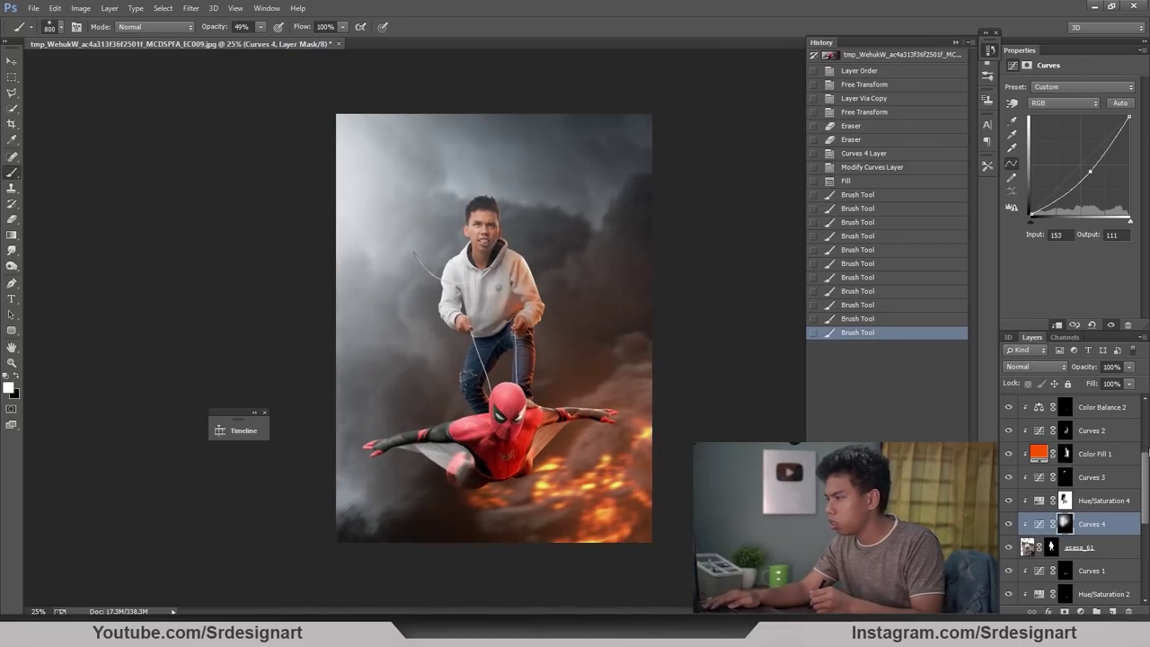
pyautogui.scroll(3, 1148, 418)
pyautogui.click(1103, 414)
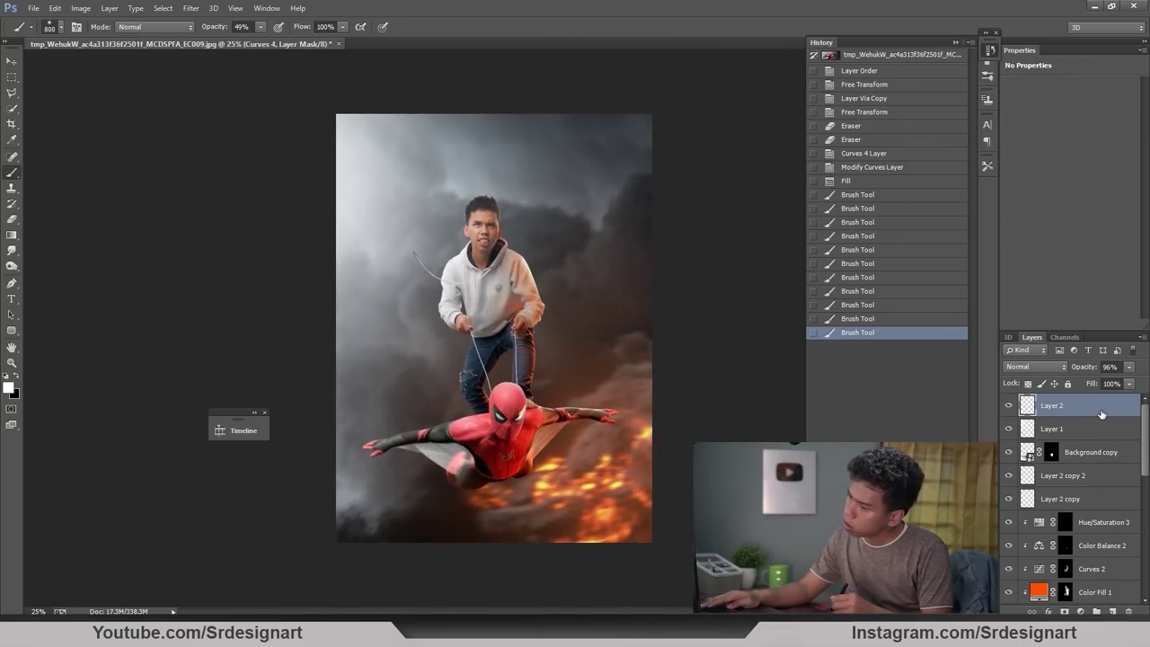